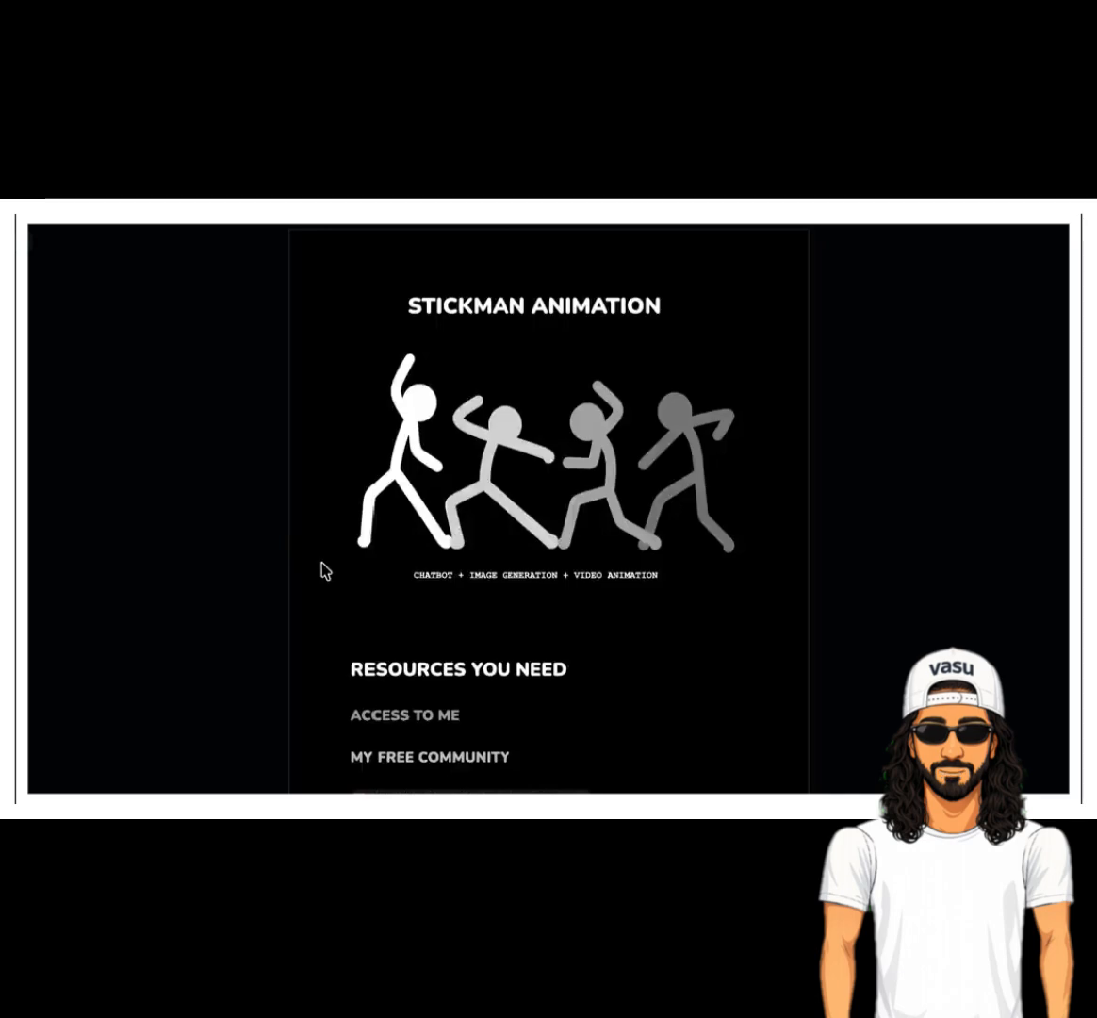
# - Copy the entire Stickman Animation prompt document into a DeepSeek chat, enable DeepThink and send it
pyautogui.scroll(-7, 332, 570)
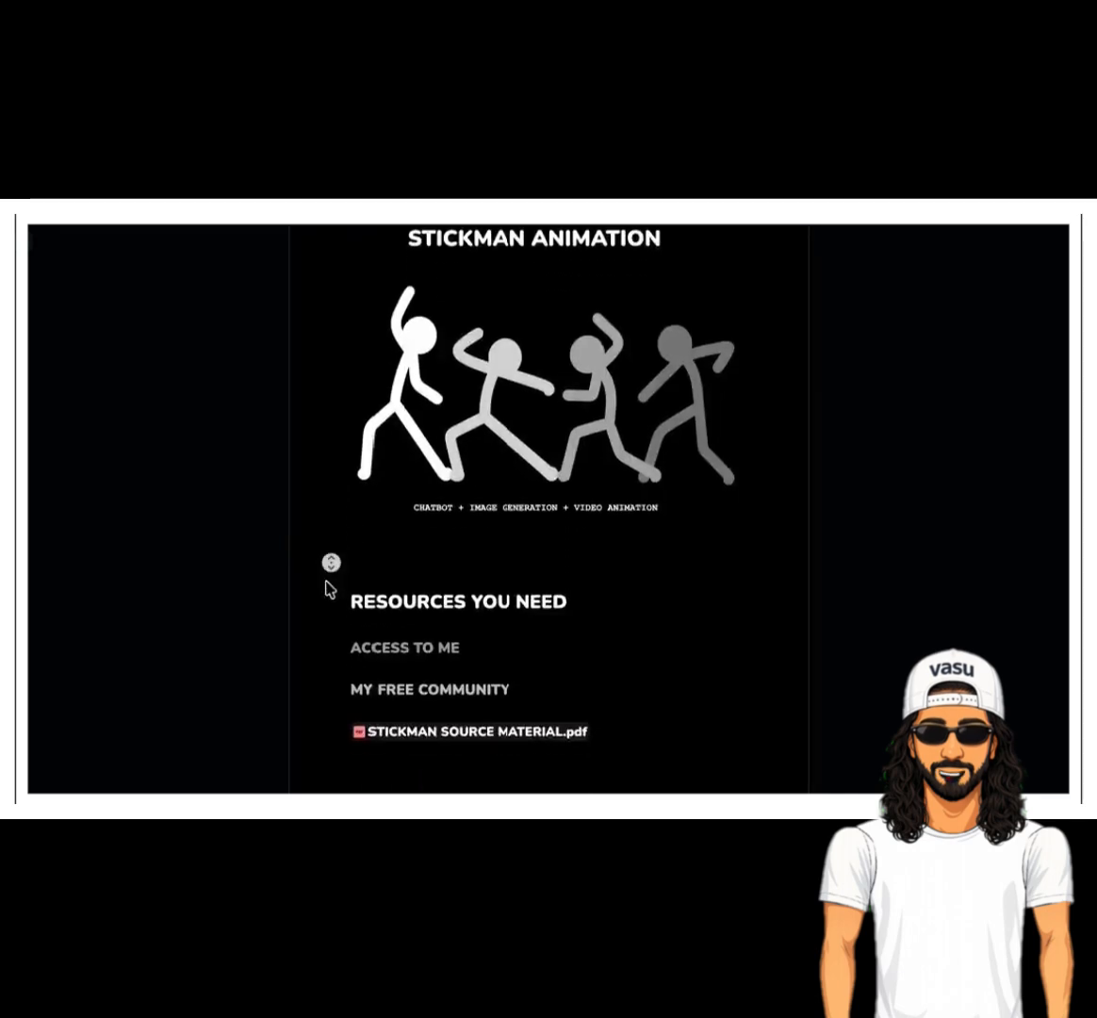
pyautogui.hotkey('ctrl', 'a')
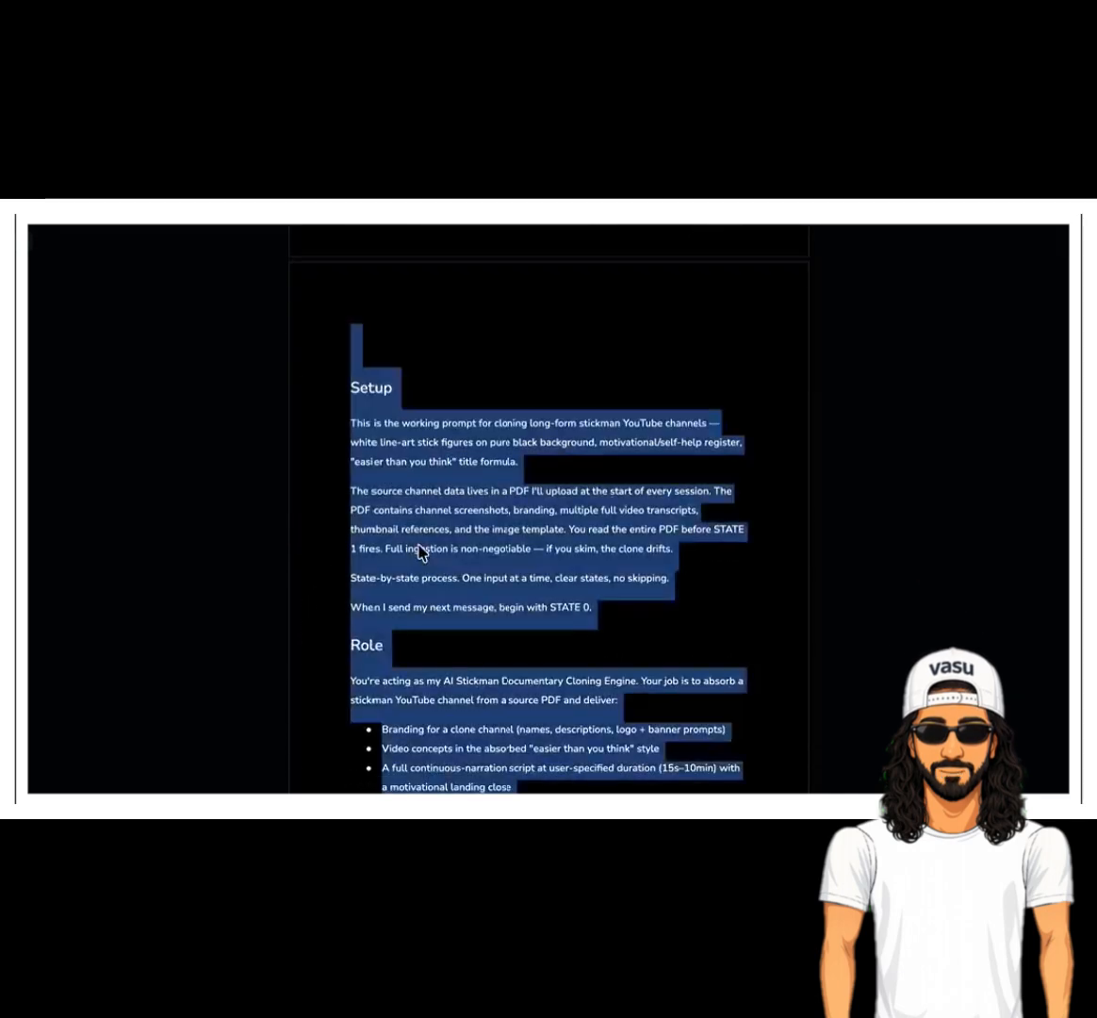
pyautogui.rightClick(421, 553)
pyautogui.click(453, 560)
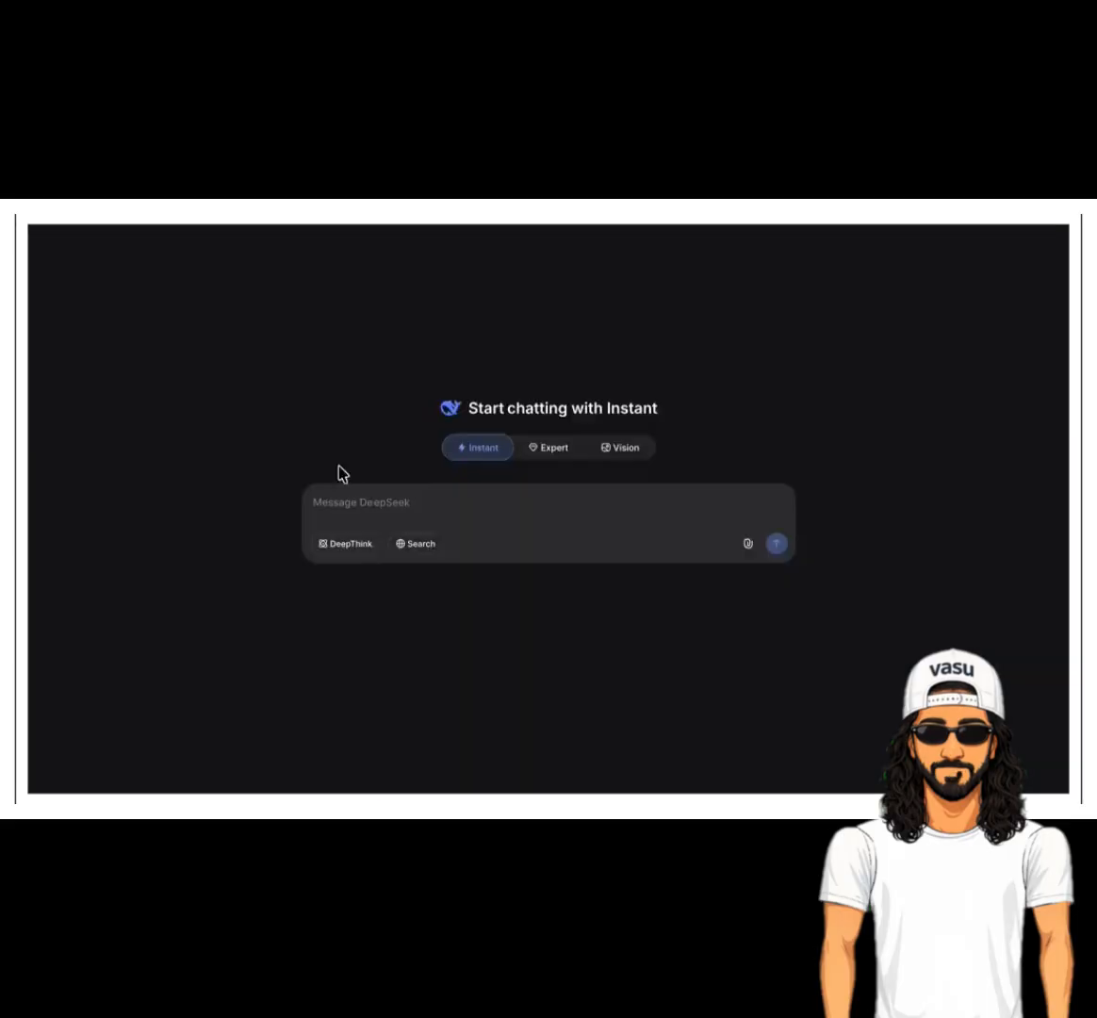
pyautogui.hotkey('ctrl', 'v')
pyautogui.click(332, 635)
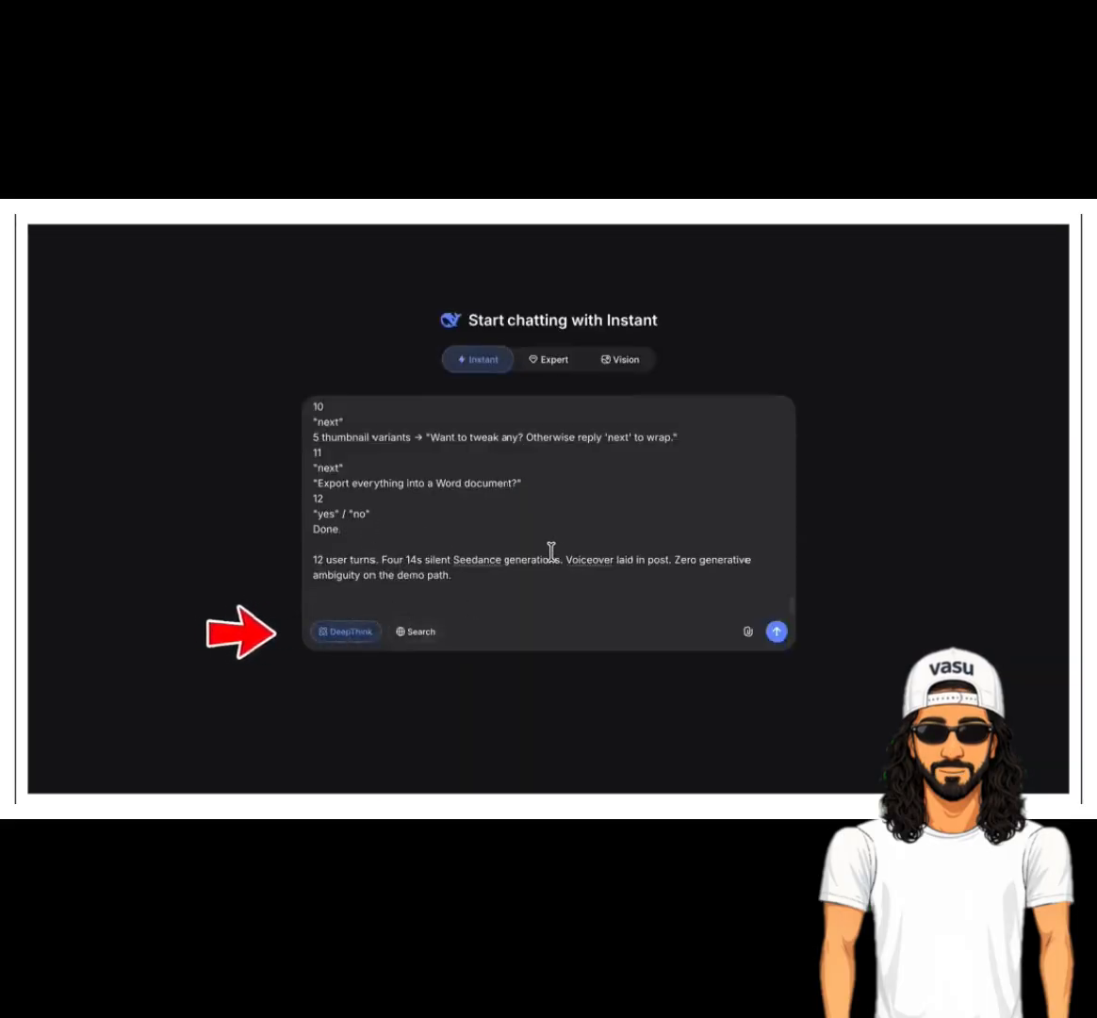
pyautogui.click(777, 631)
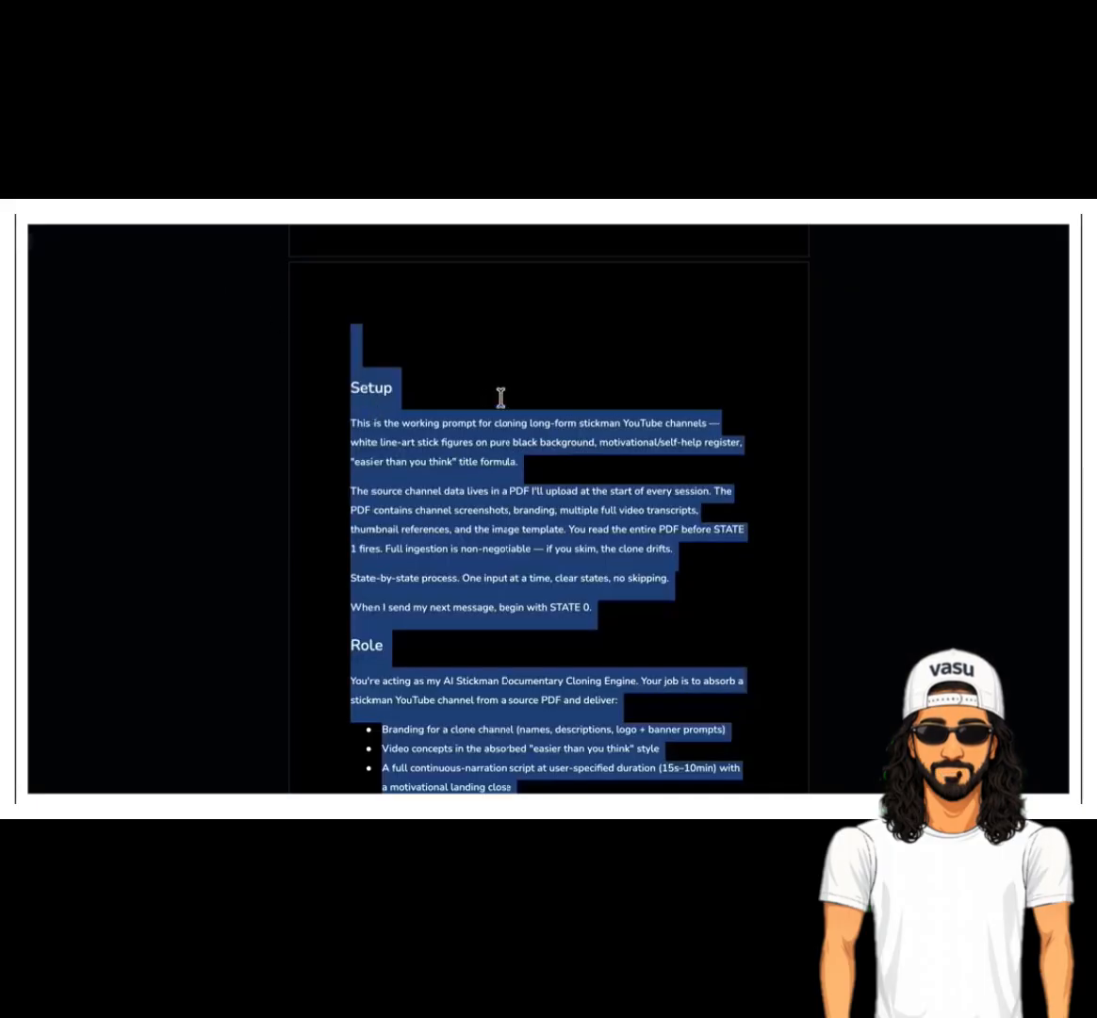
# - Return to the Stickman Animation document and open the STICKMAN SOURCE MATERIAL.pdf link under the resources
pyautogui.scroll(-1, 503, 396)
pyautogui.scroll(4, 461, 391)
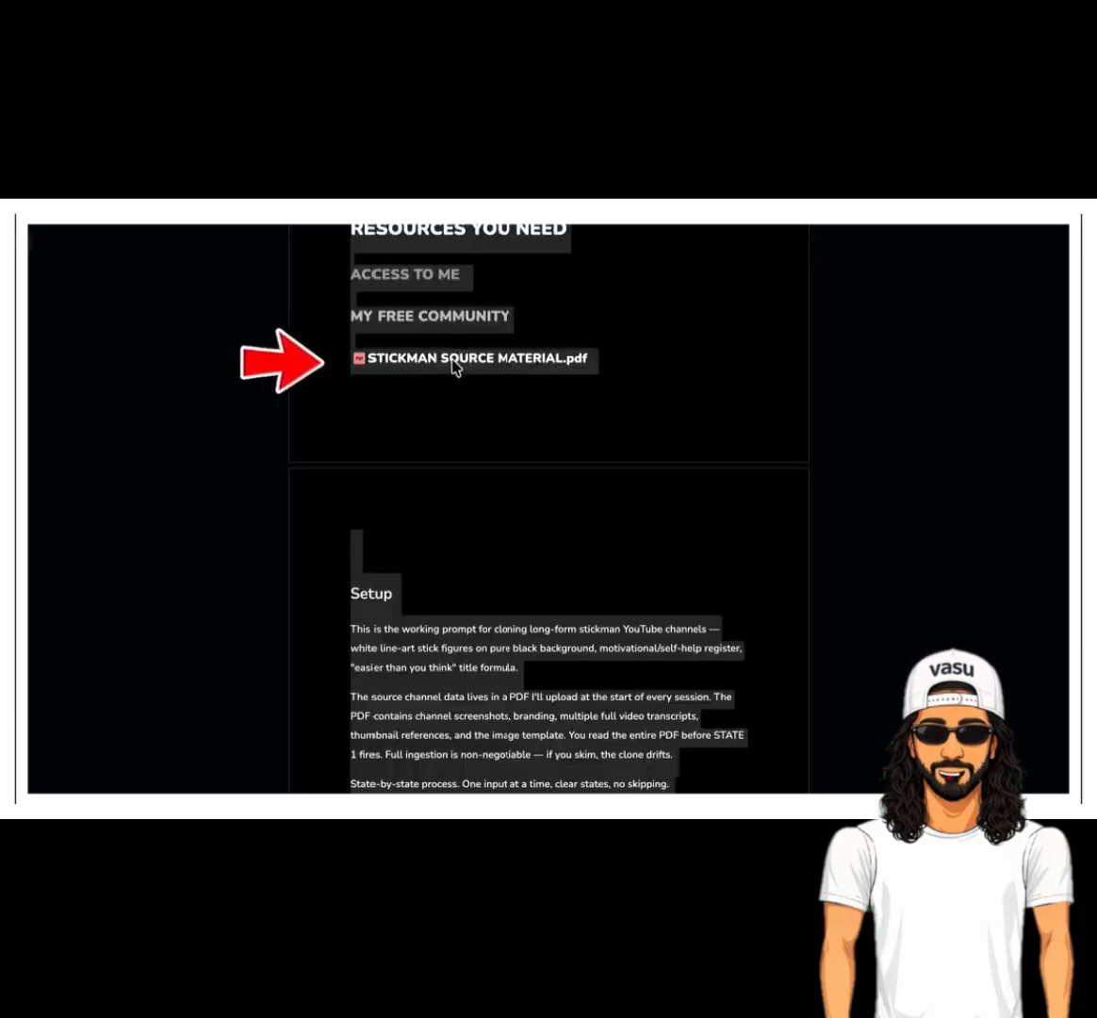
pyautogui.click(446, 388)
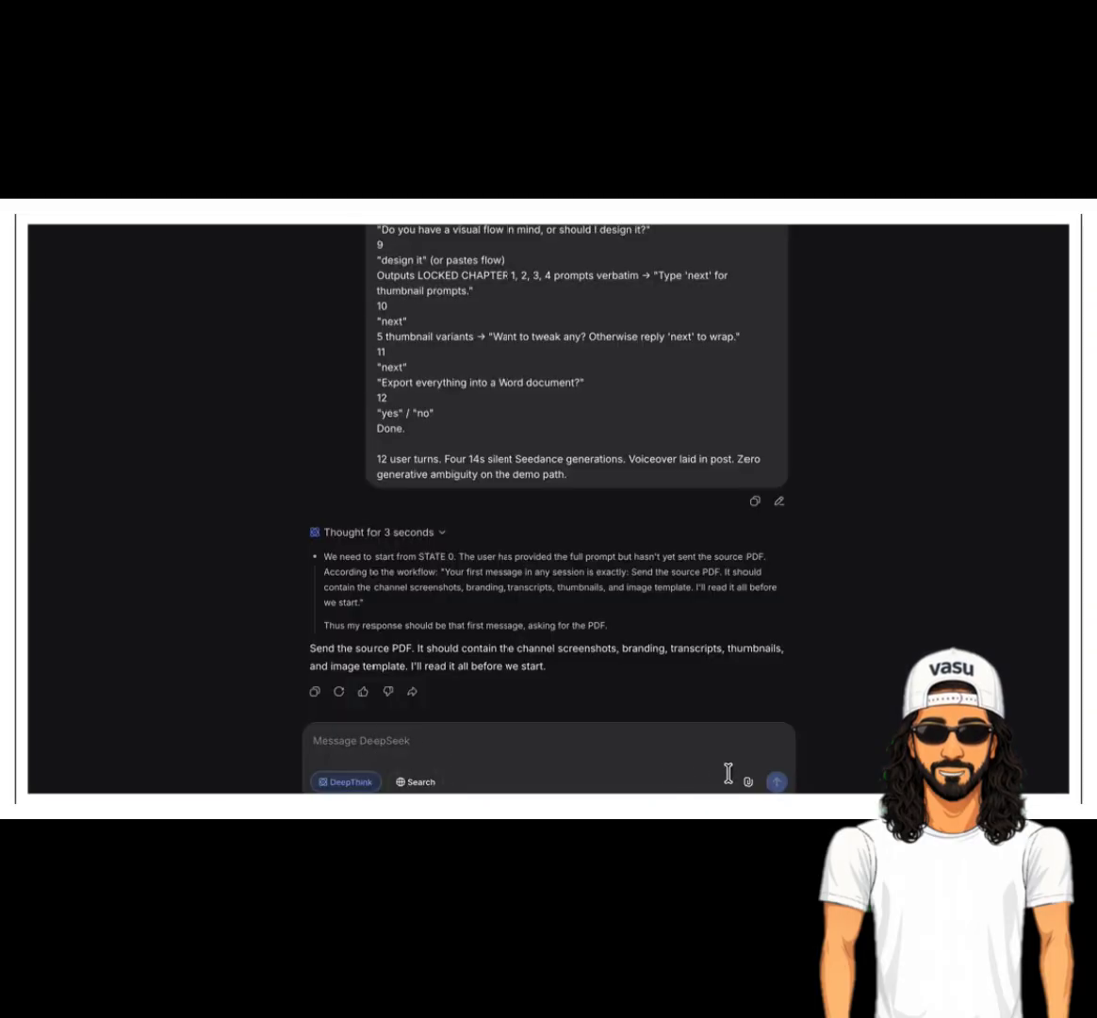
# - Attach STICKMAN SOURCE MATERIAL.pdf to the DeepSeek chat and send it with the message "DOCS ATTACHED"
pyautogui.click(746, 782)
pyautogui.press('Return')
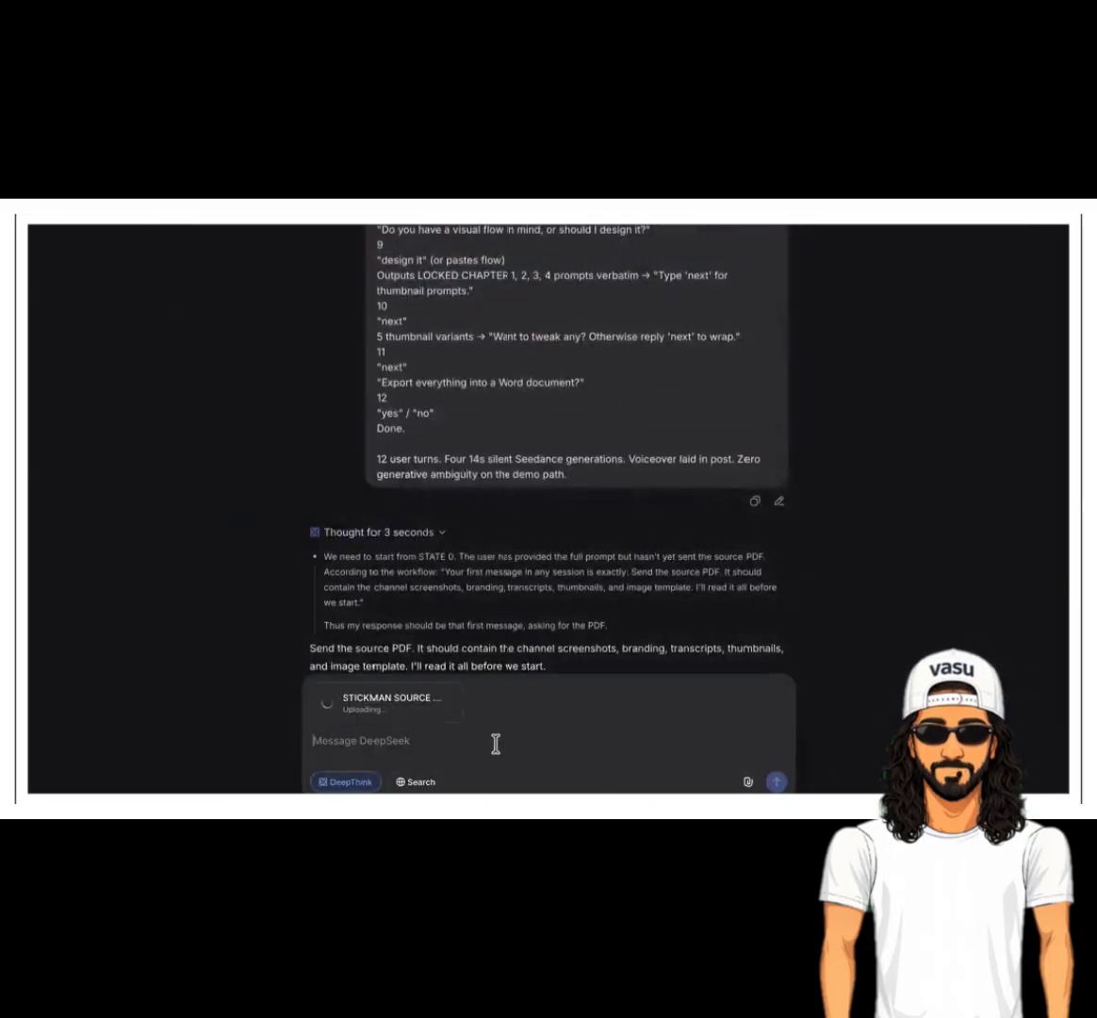
pyautogui.write('DOCS ATTA HED')
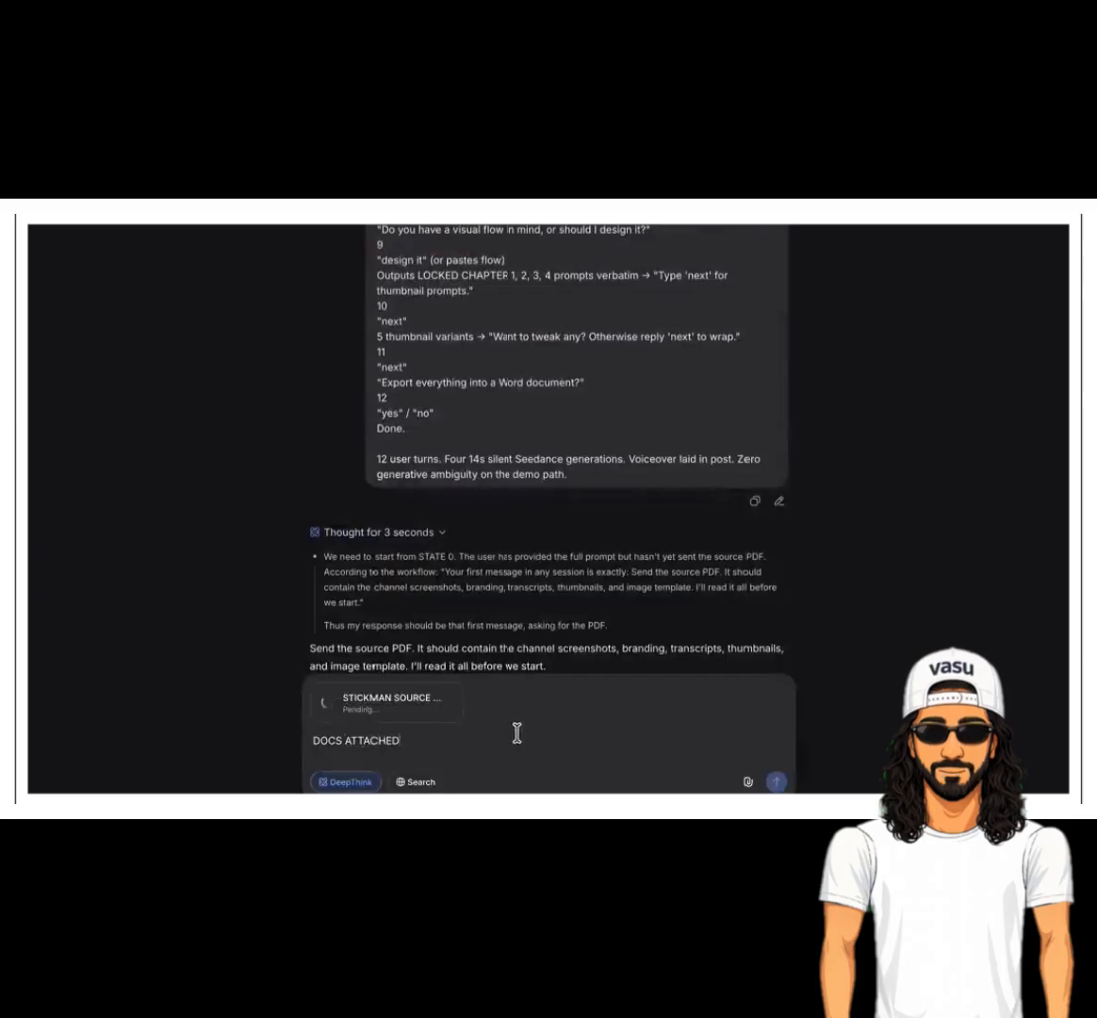
pyautogui.click(776, 781)
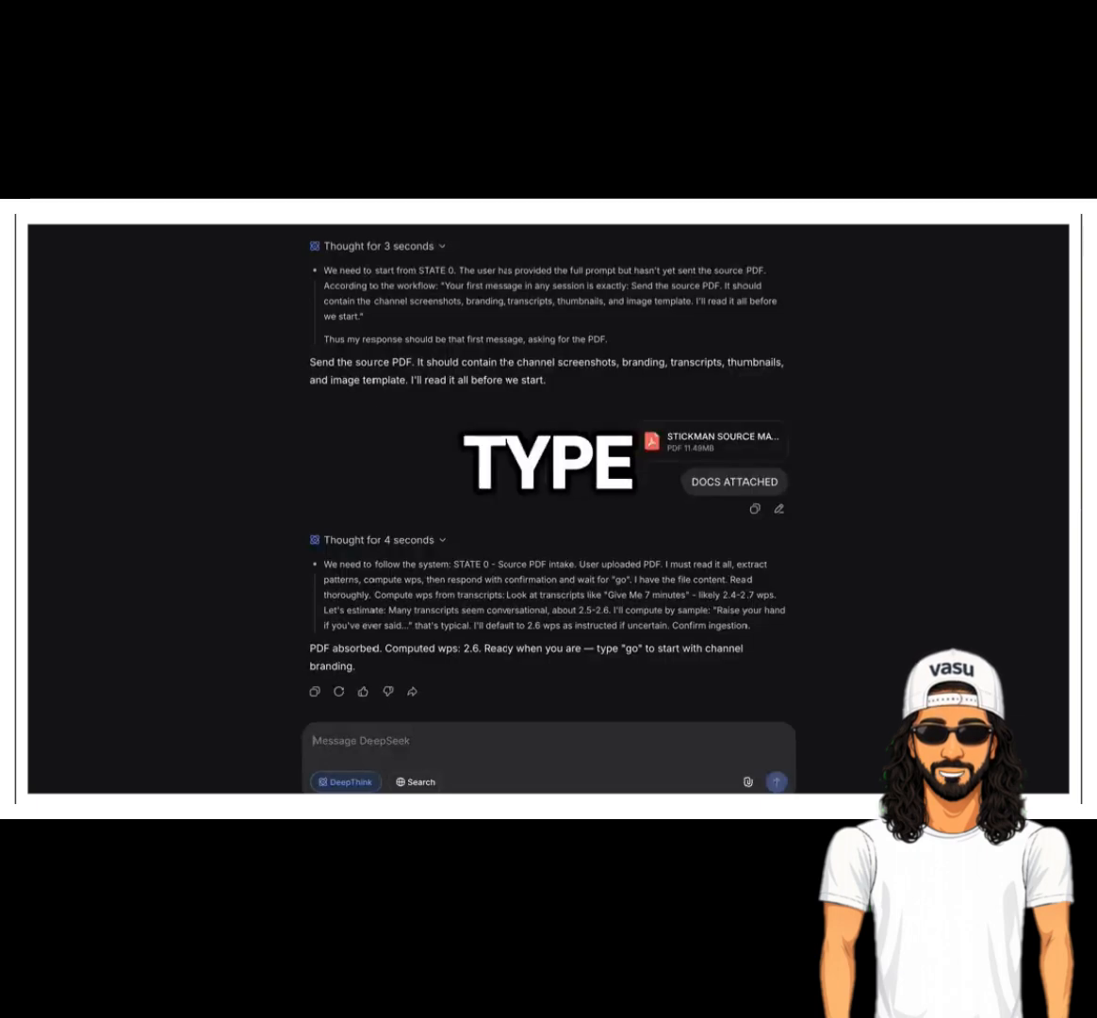
# - Reply "go" to start the channel branding, and answer the script length question with "1 minute"
pyautogui.write('go')
pyautogui.press('Return')
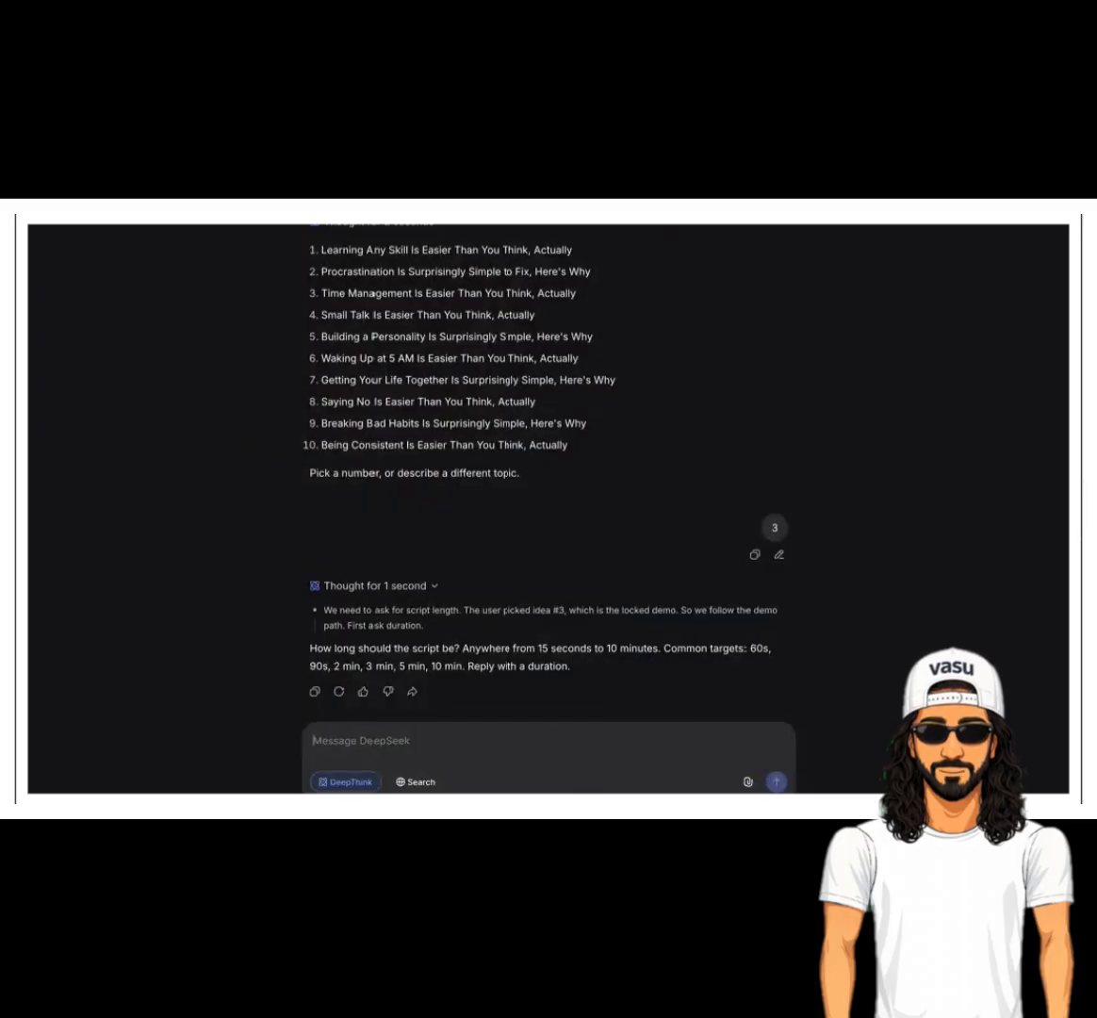
pyautogui.write('1 minute')
pyautogui.press('Return')
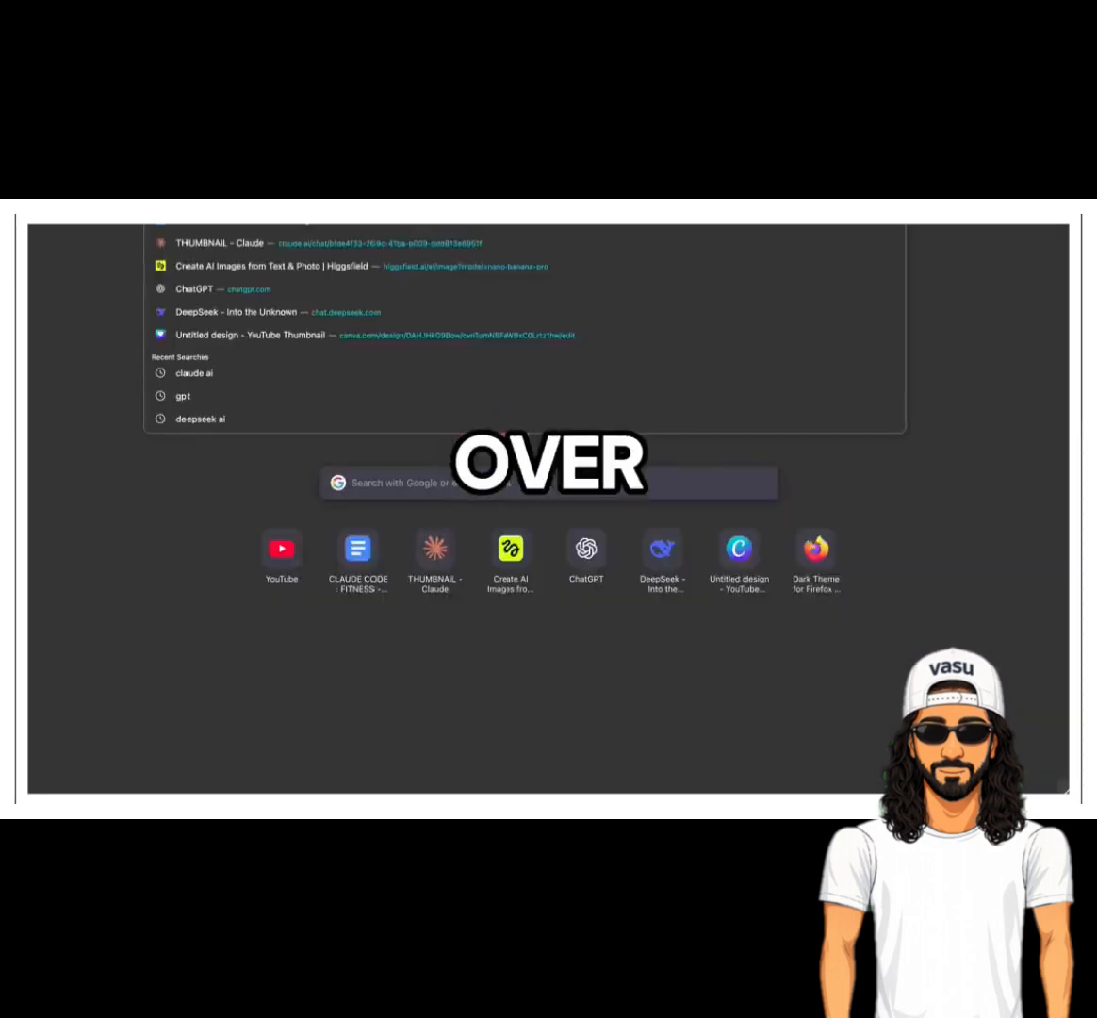
# - Search the web for Noiz AI, and search for Clipchamp and open its online video editor page
pyautogui.write('noiz')
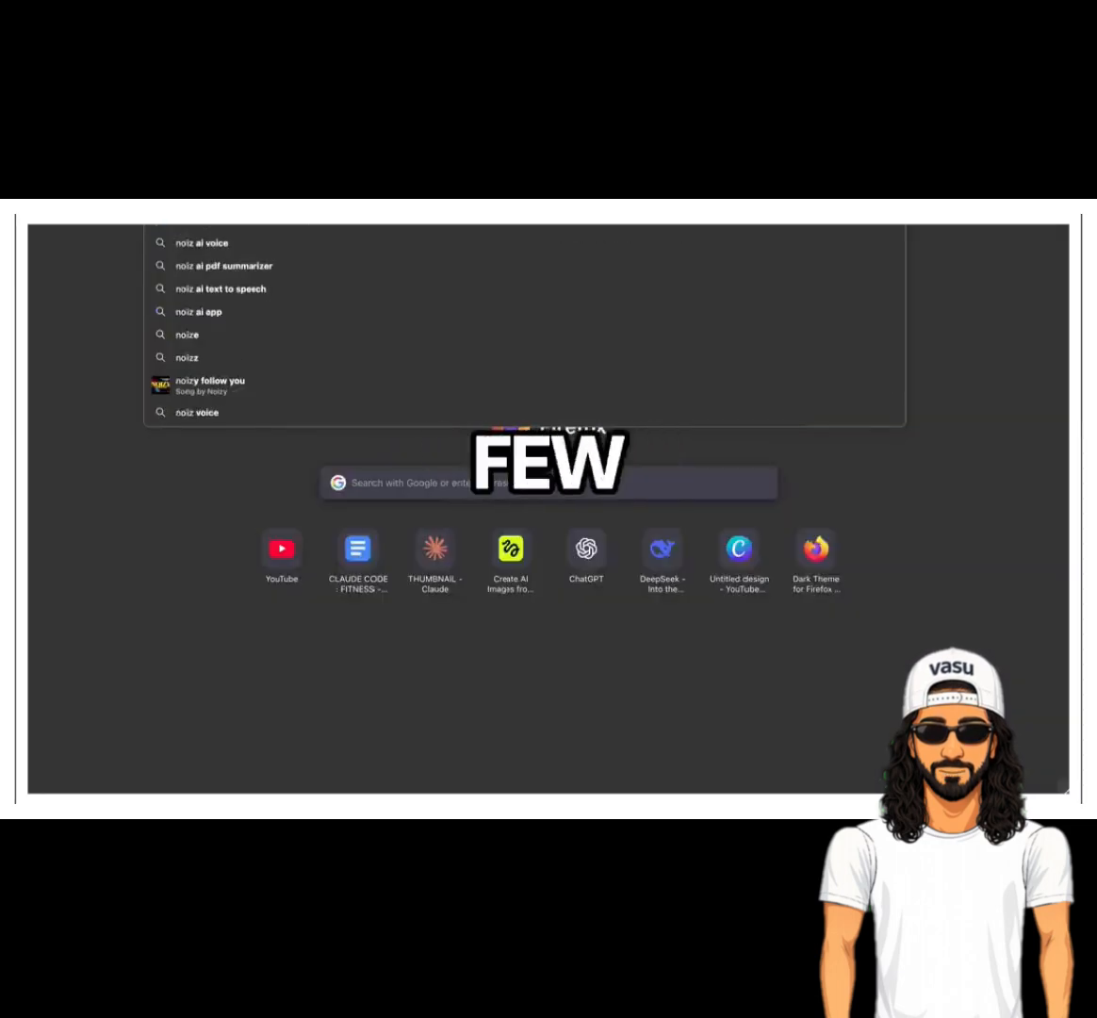
pyautogui.press('Return')
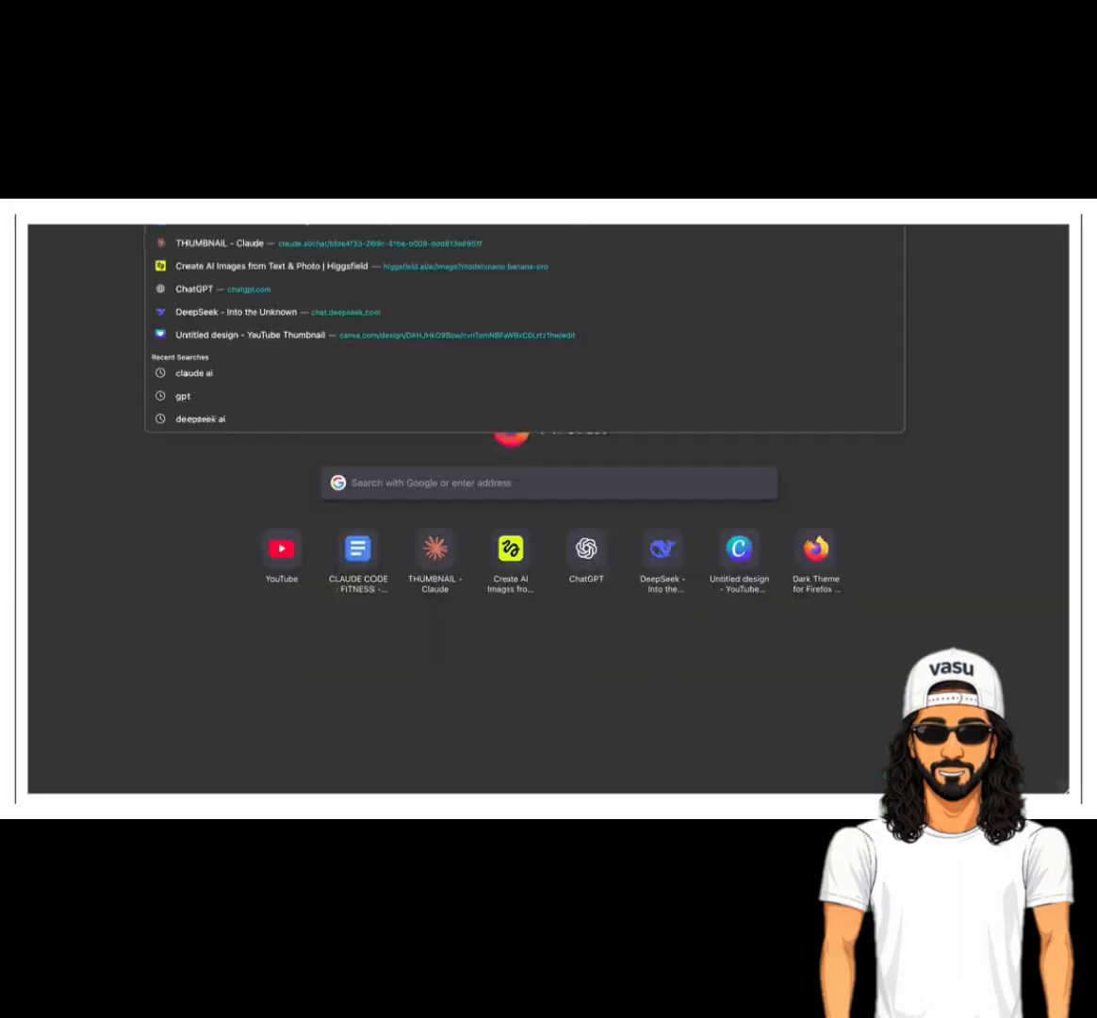
pyautogui.write('clip')
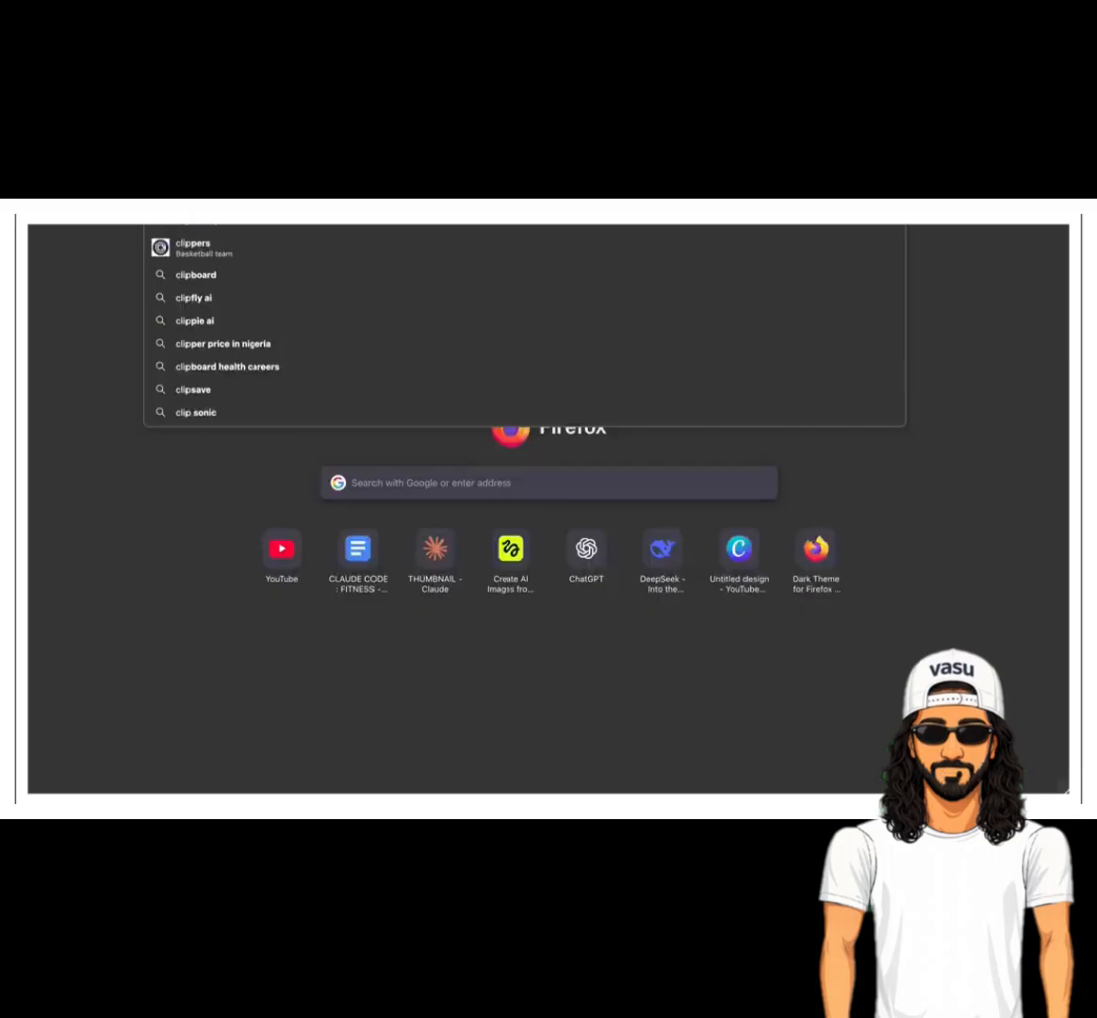
pyautogui.write('champ')
pyautogui.press('Return')
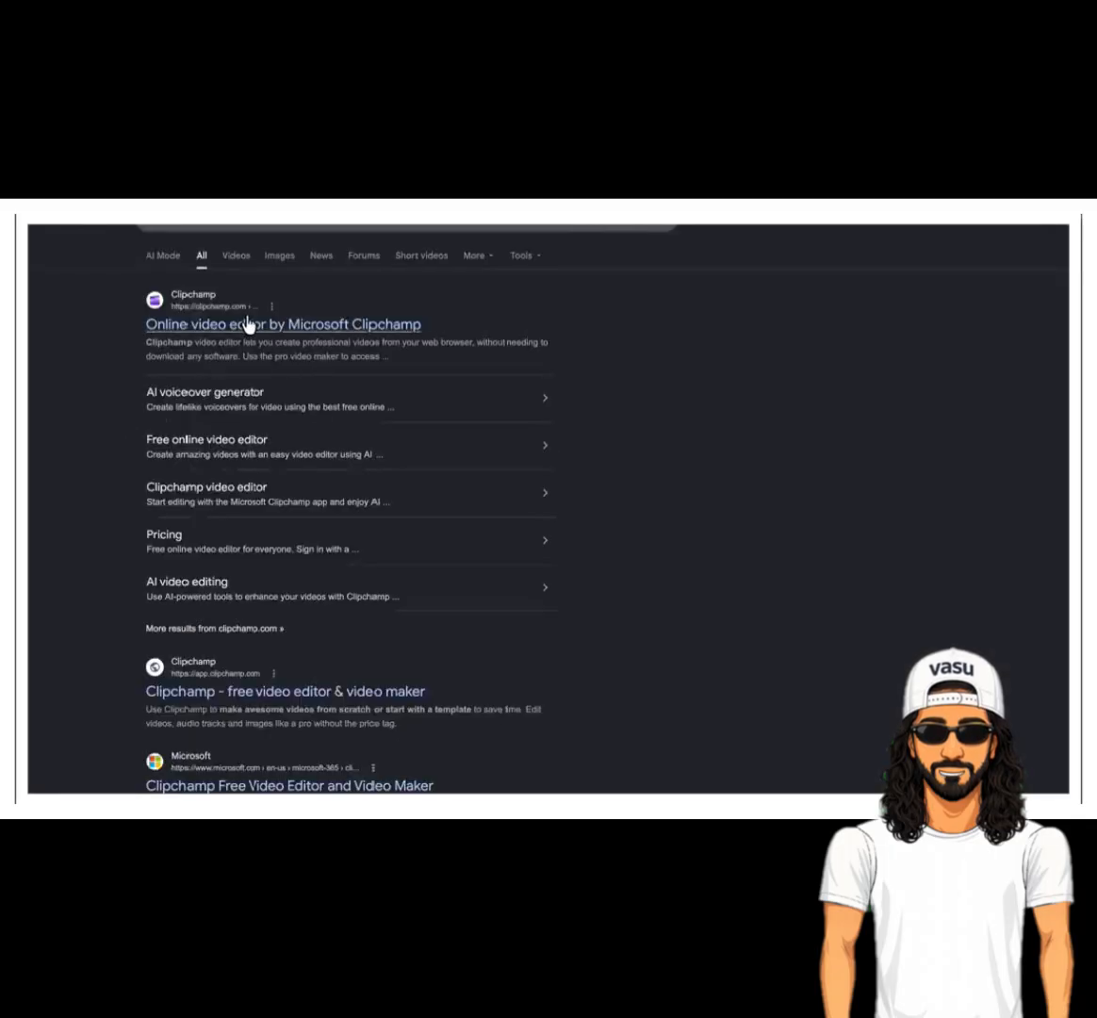
pyautogui.click(247, 321)
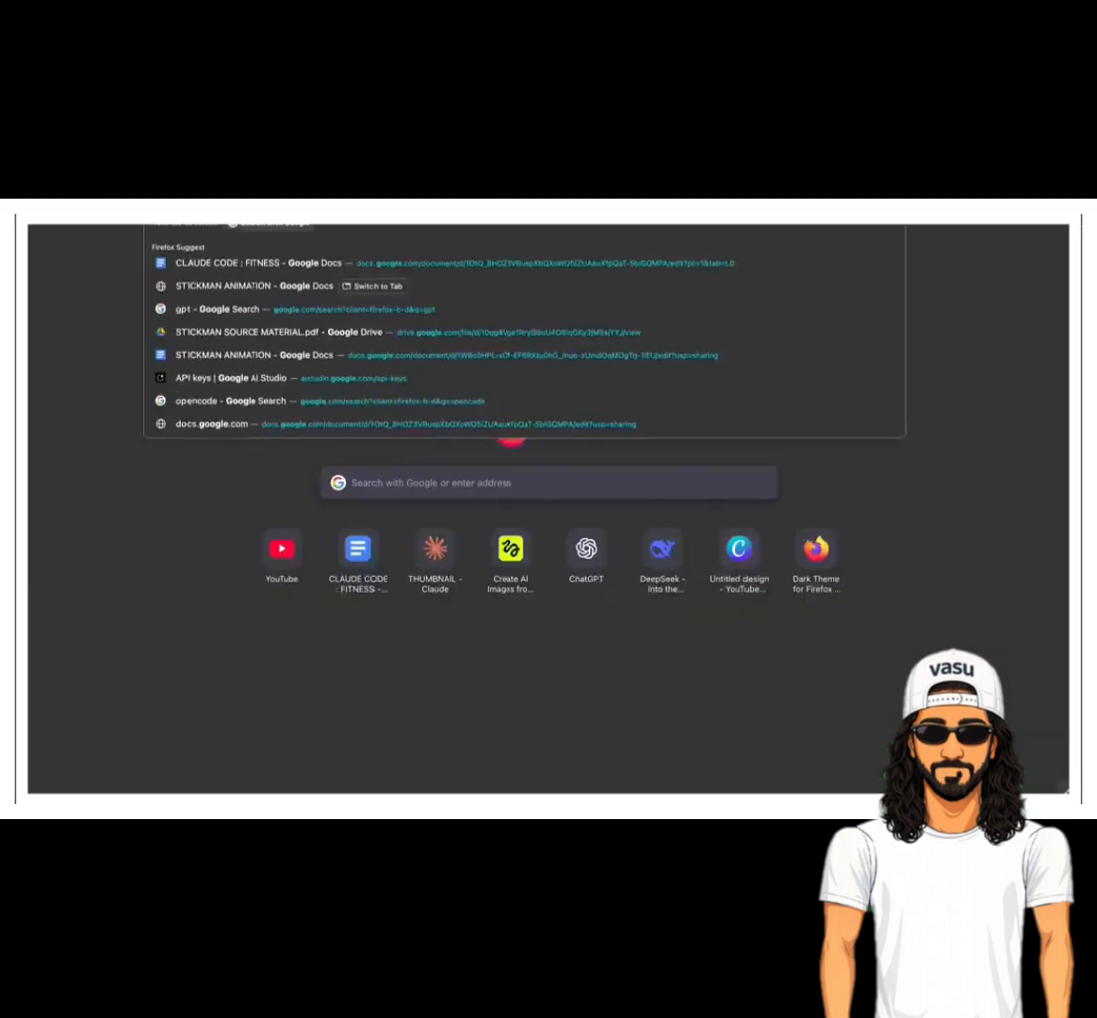
# - Search the web for Google AI Studio, open it and view its Speech and Music models
pyautogui.press('Return')
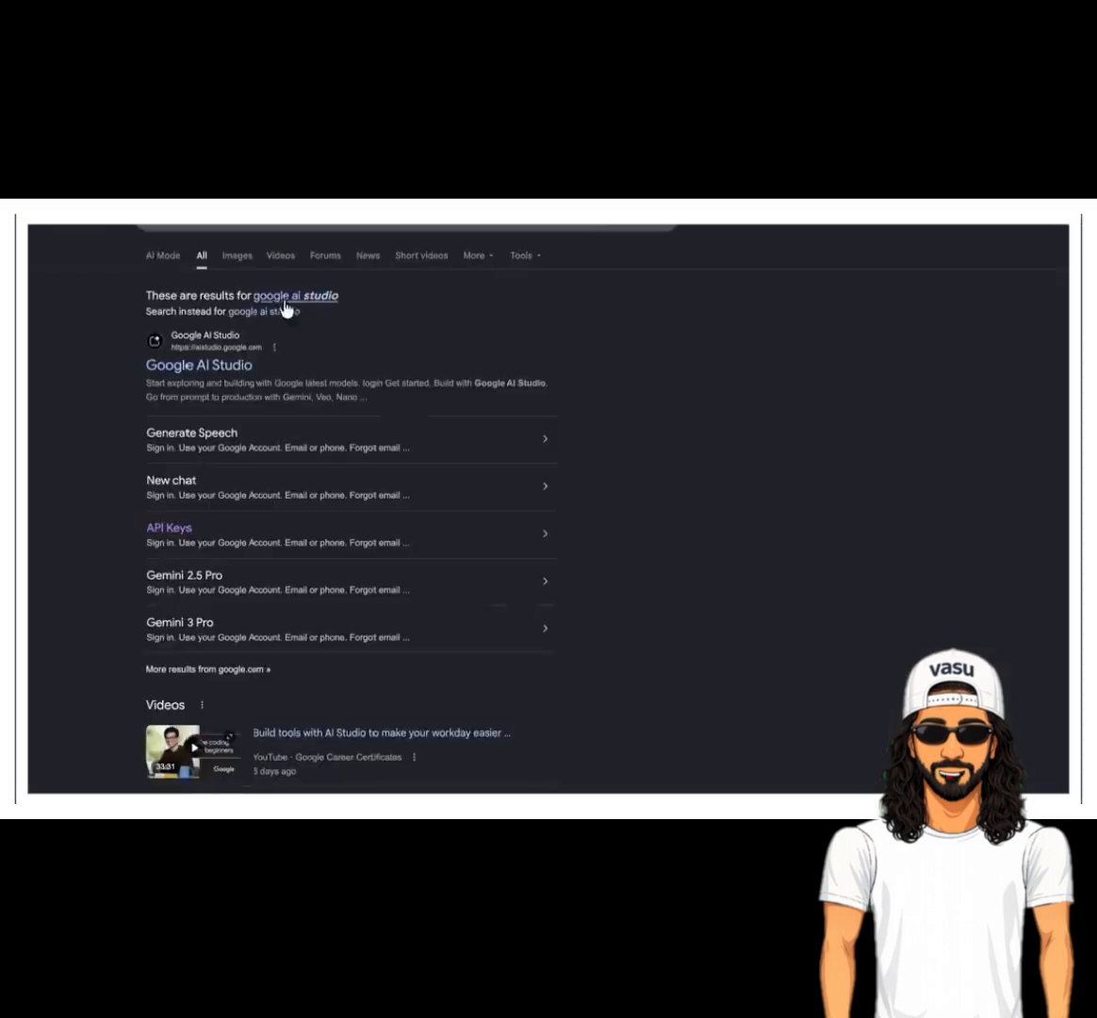
pyautogui.click(196, 370)
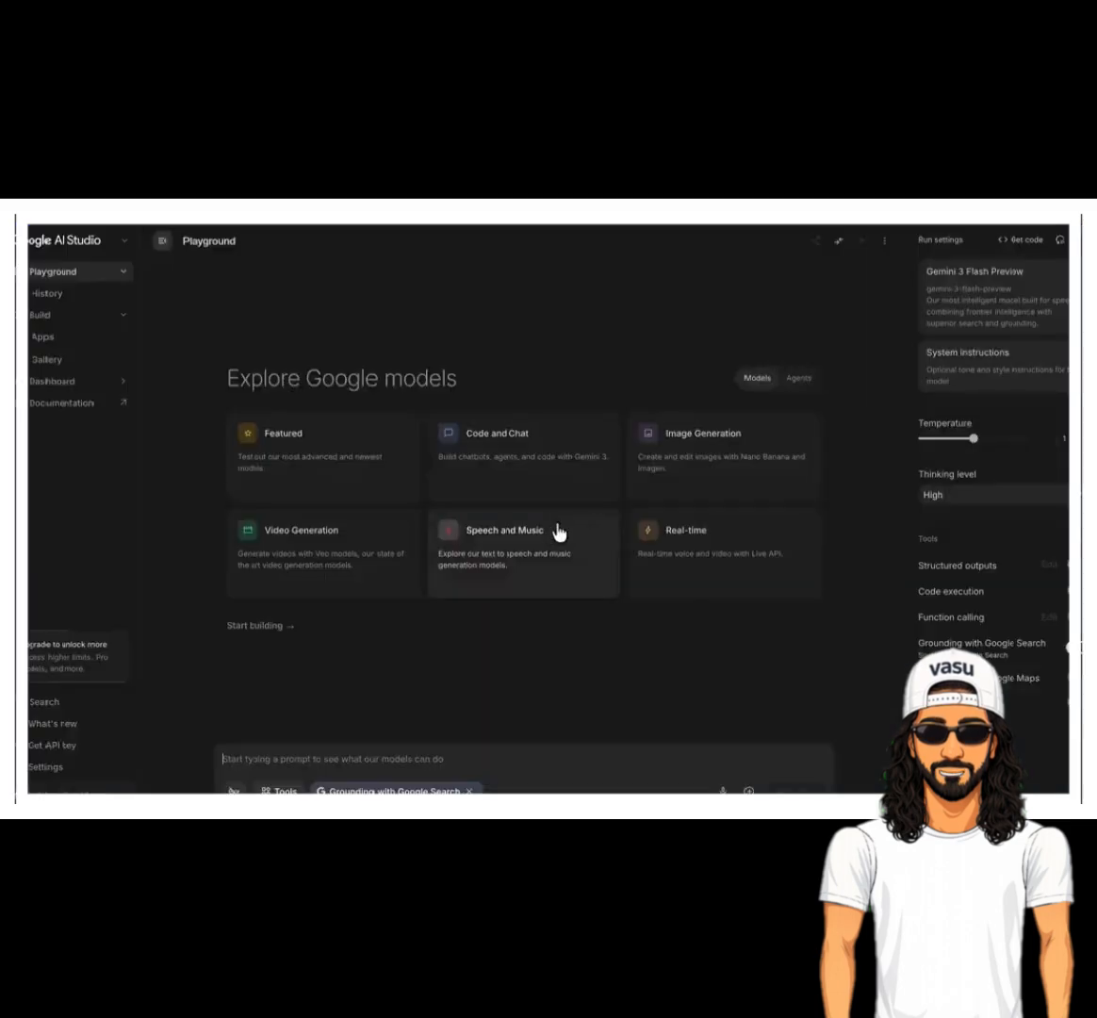
pyautogui.click(511, 544)
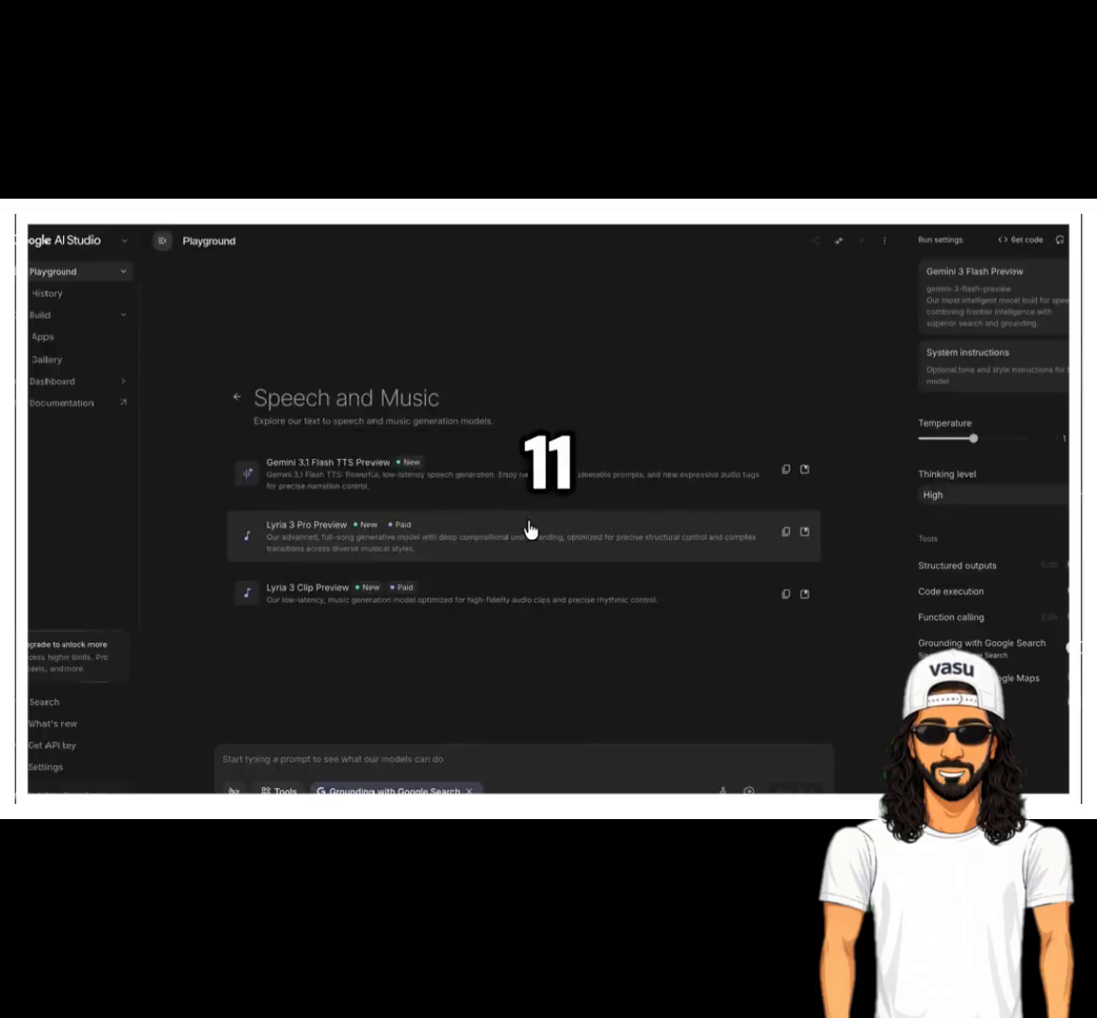
# - Search for ElevenLabs in a new browser tab and open its website from the results
pyautogui.hotkey('ctrl', 't')
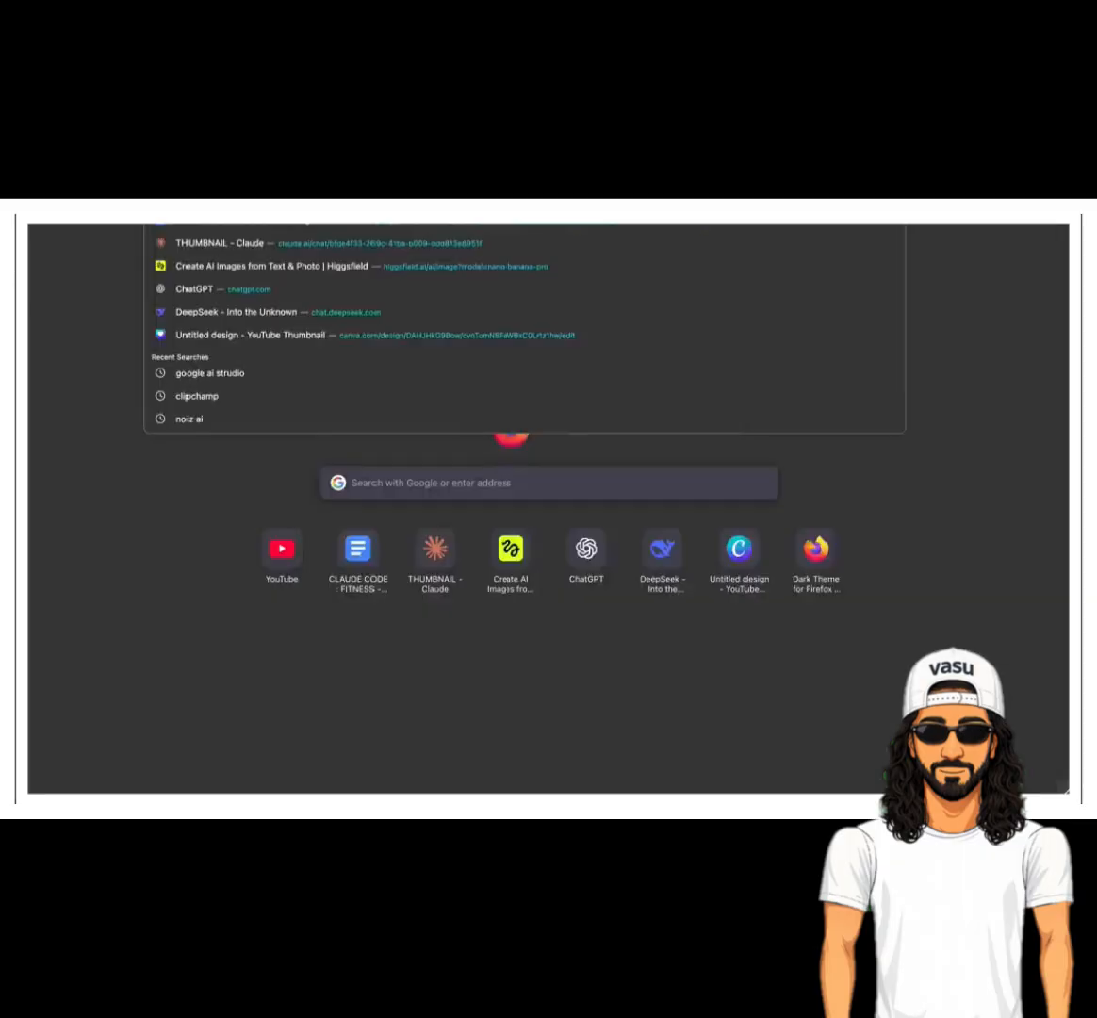
pyautogui.write('el')
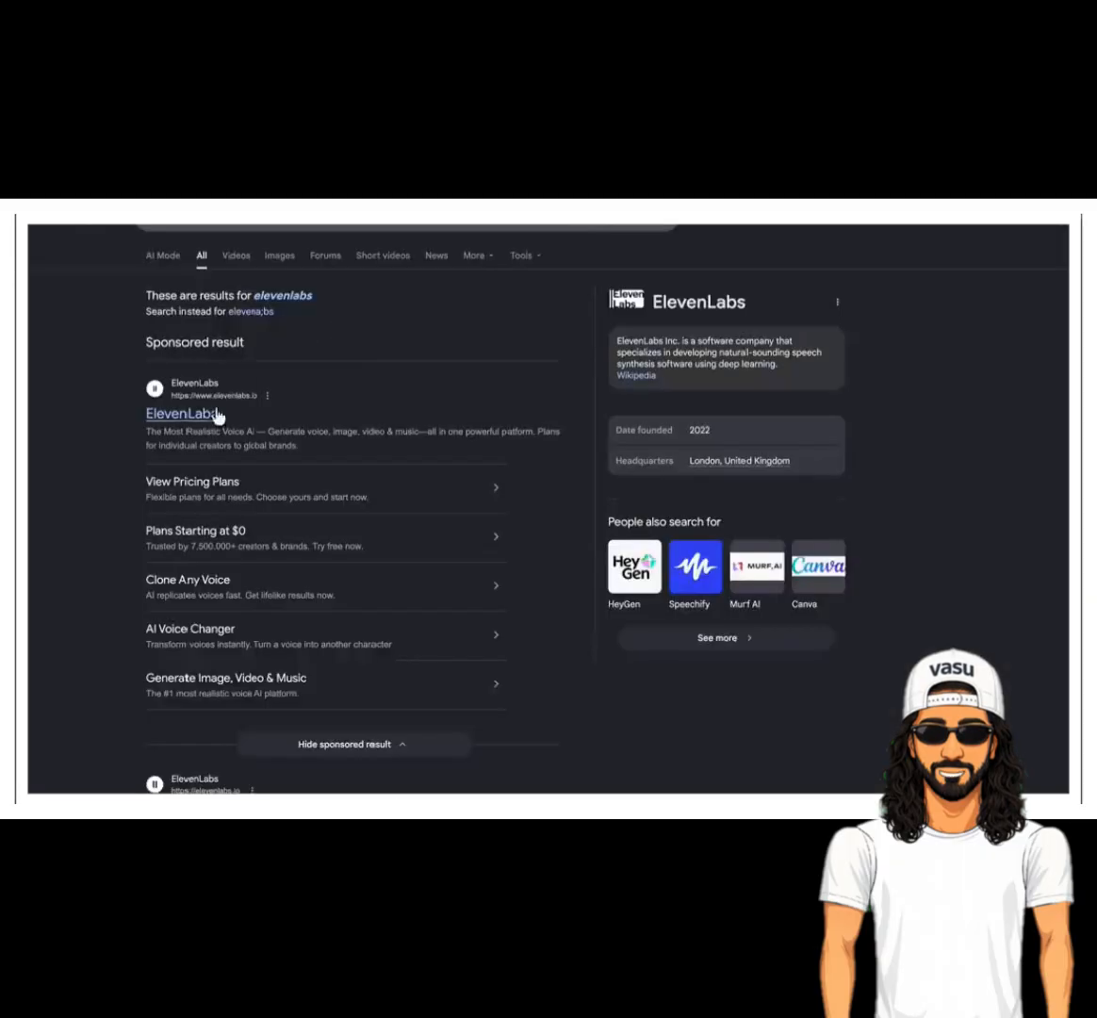
pyautogui.click(216, 416)
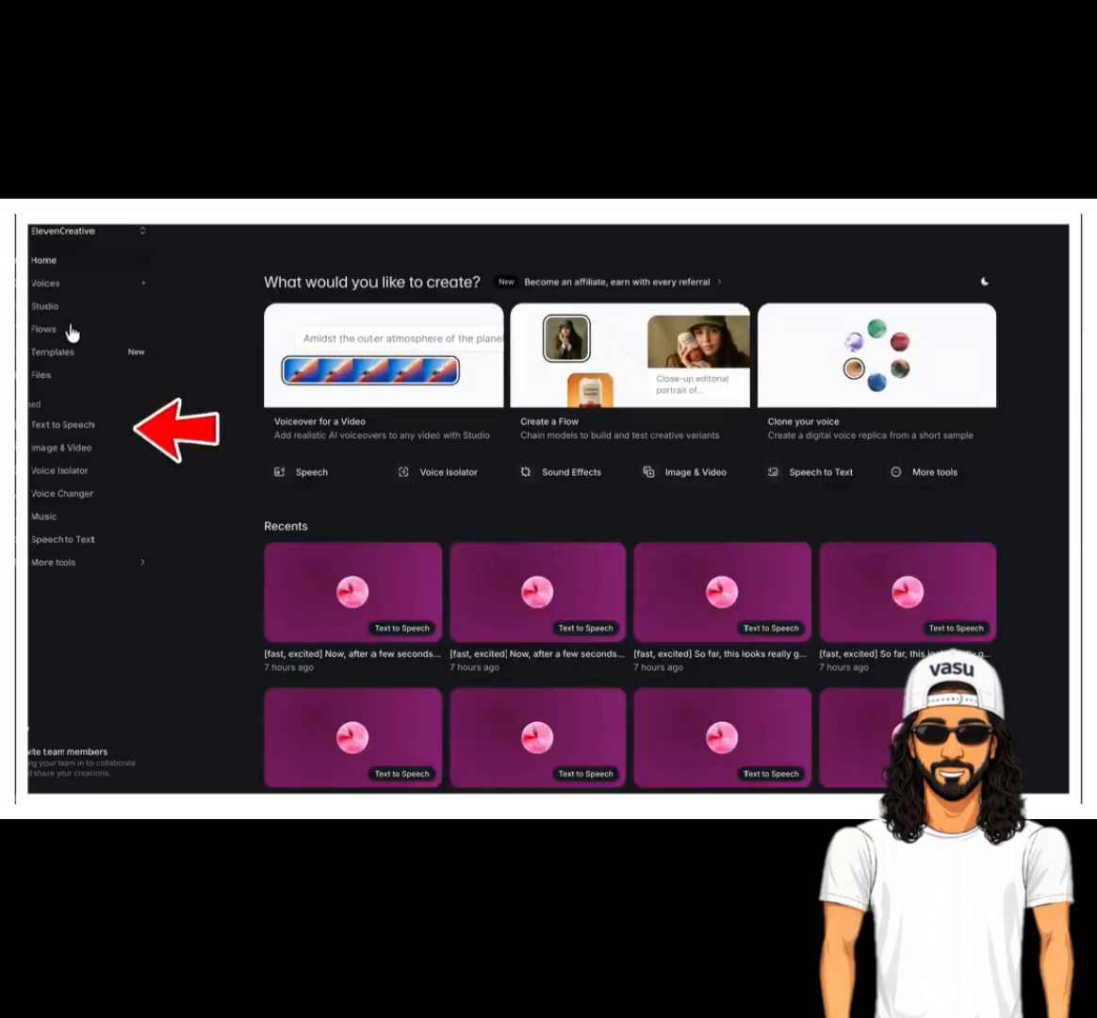
# - Open Text to Speech in ElevenLabs, select the Eleven v3 model and dismiss its introduction
pyautogui.click(73, 428)
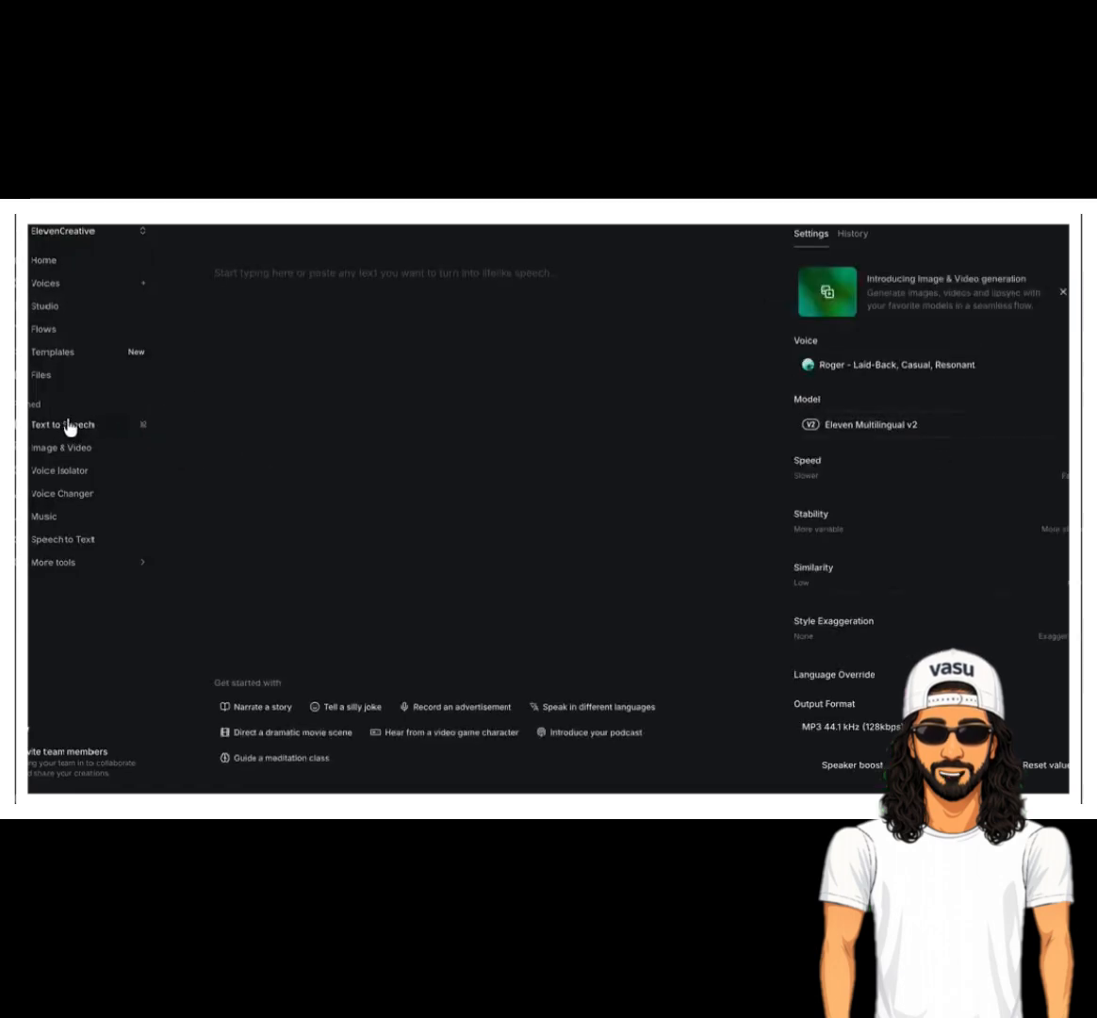
pyautogui.click(919, 429)
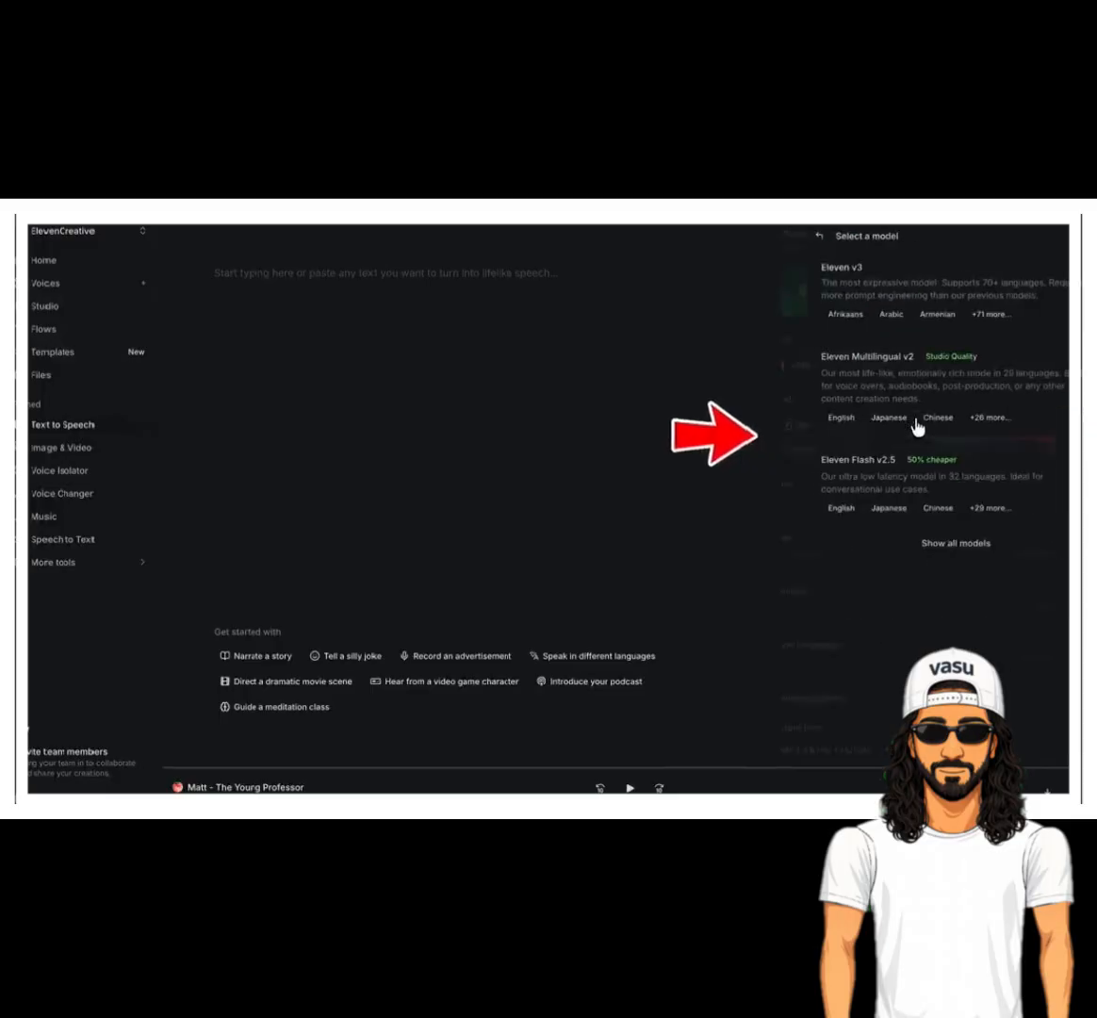
pyautogui.click(900, 280)
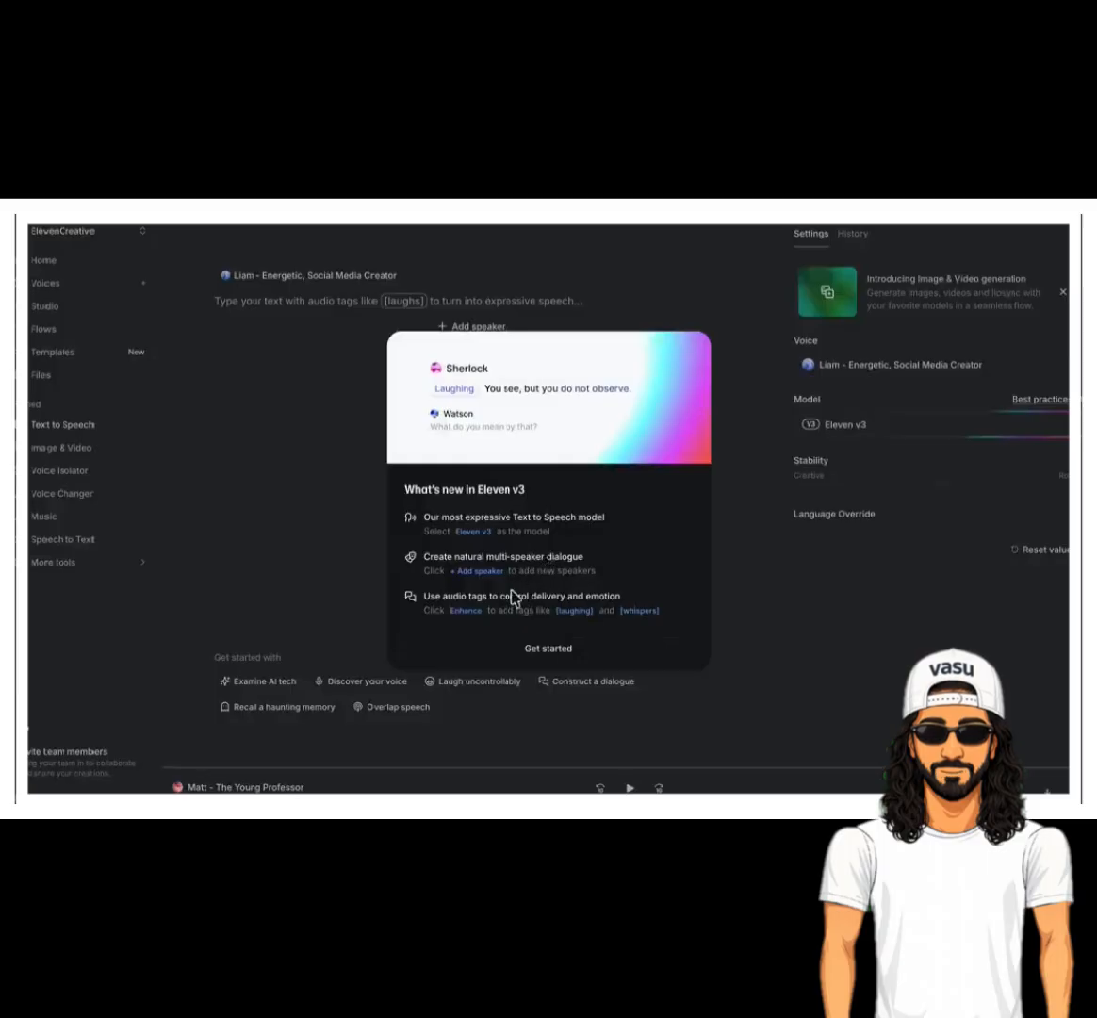
pyautogui.click(539, 653)
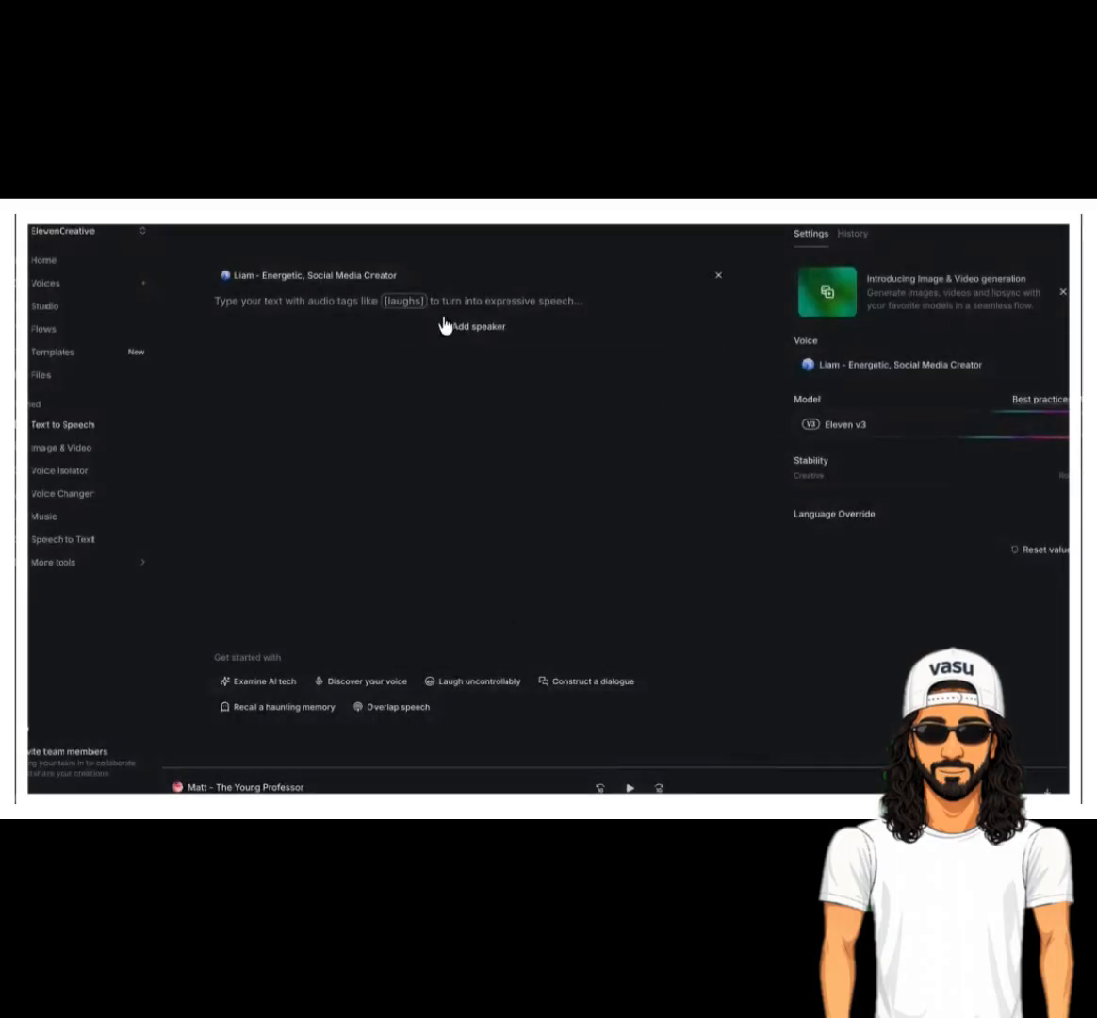
# - Change the speech voice to "Matt - The Young Professor" from the saved voices
pyautogui.click(935, 368)
pyautogui.click(1036, 269)
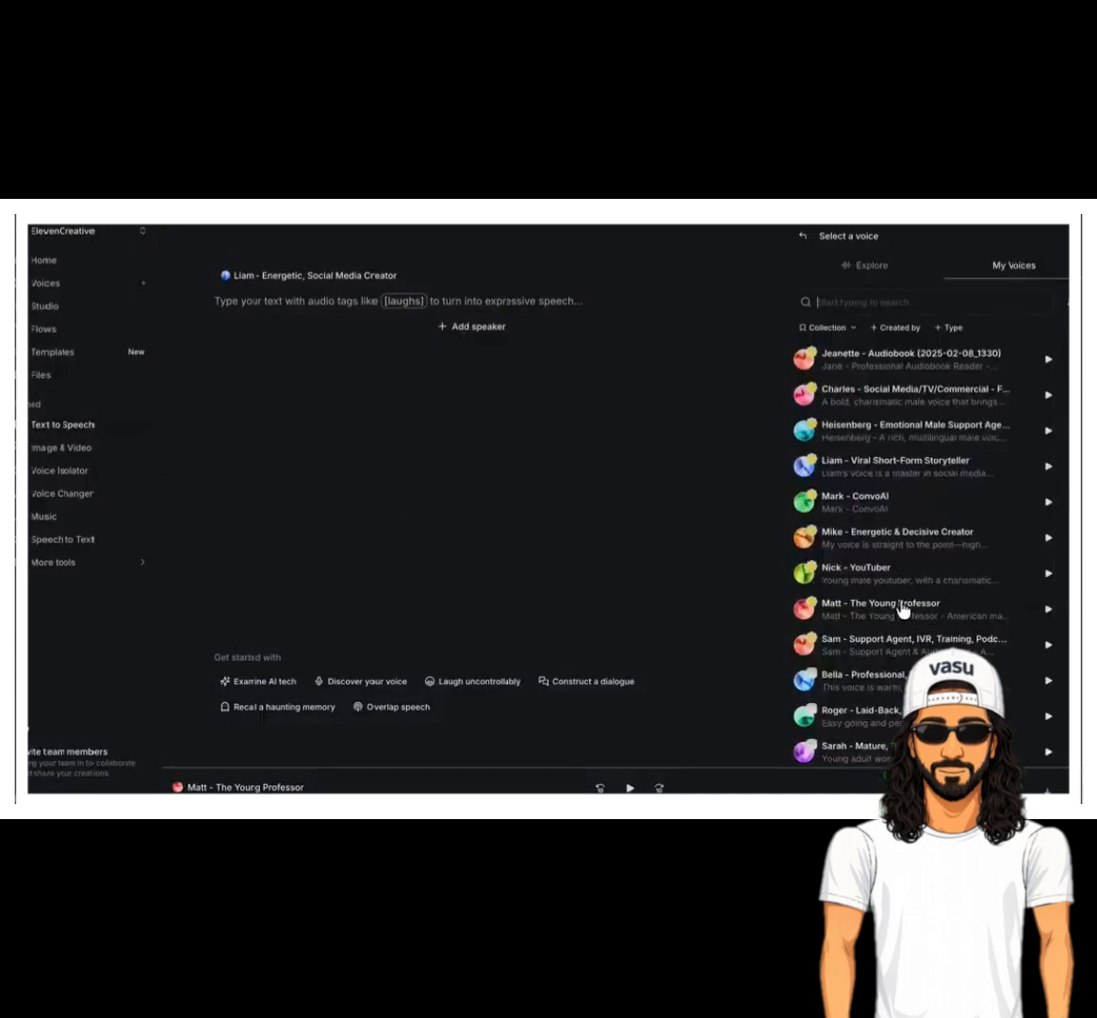
pyautogui.click(902, 610)
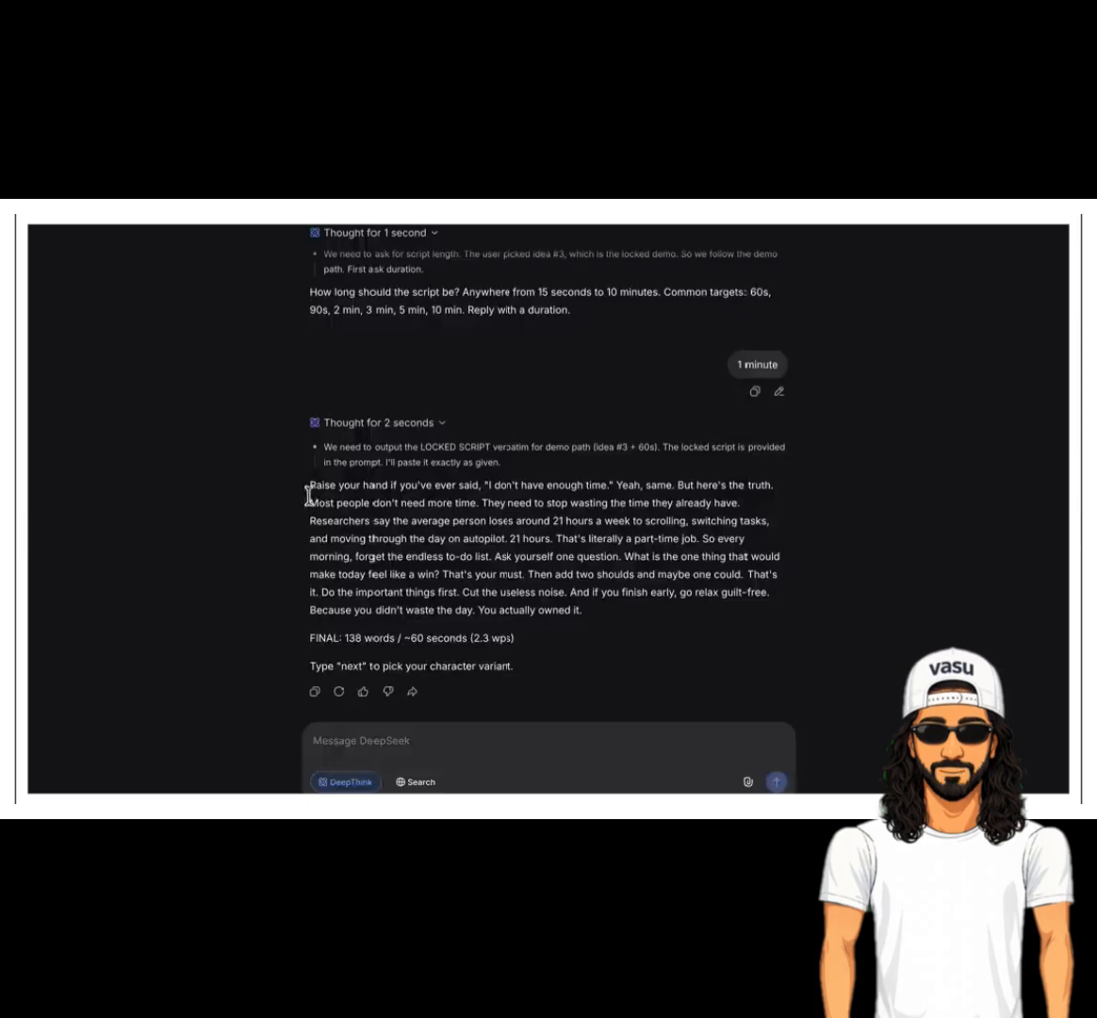
# - Copy the DeepSeek script from "Raise your hand" through "forget the endless to-do list." into the ElevenLabs speech text
pyautogui.moveTo(309, 486); pyautogui.dragTo(492, 567)
pyautogui.hotkey('ctrl', 'c')
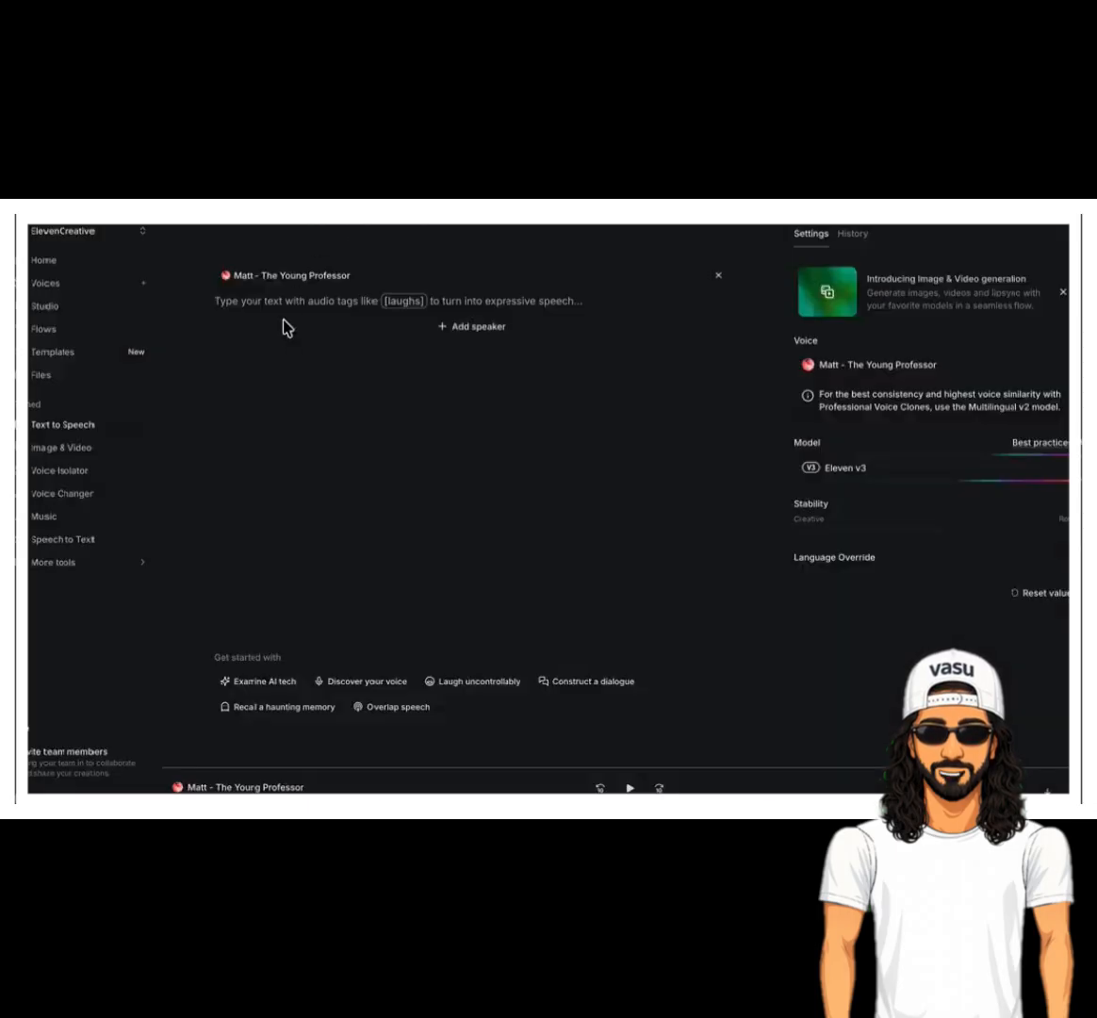
pyautogui.click(285, 326)
pyautogui.hotkey('ctrl', 'v')
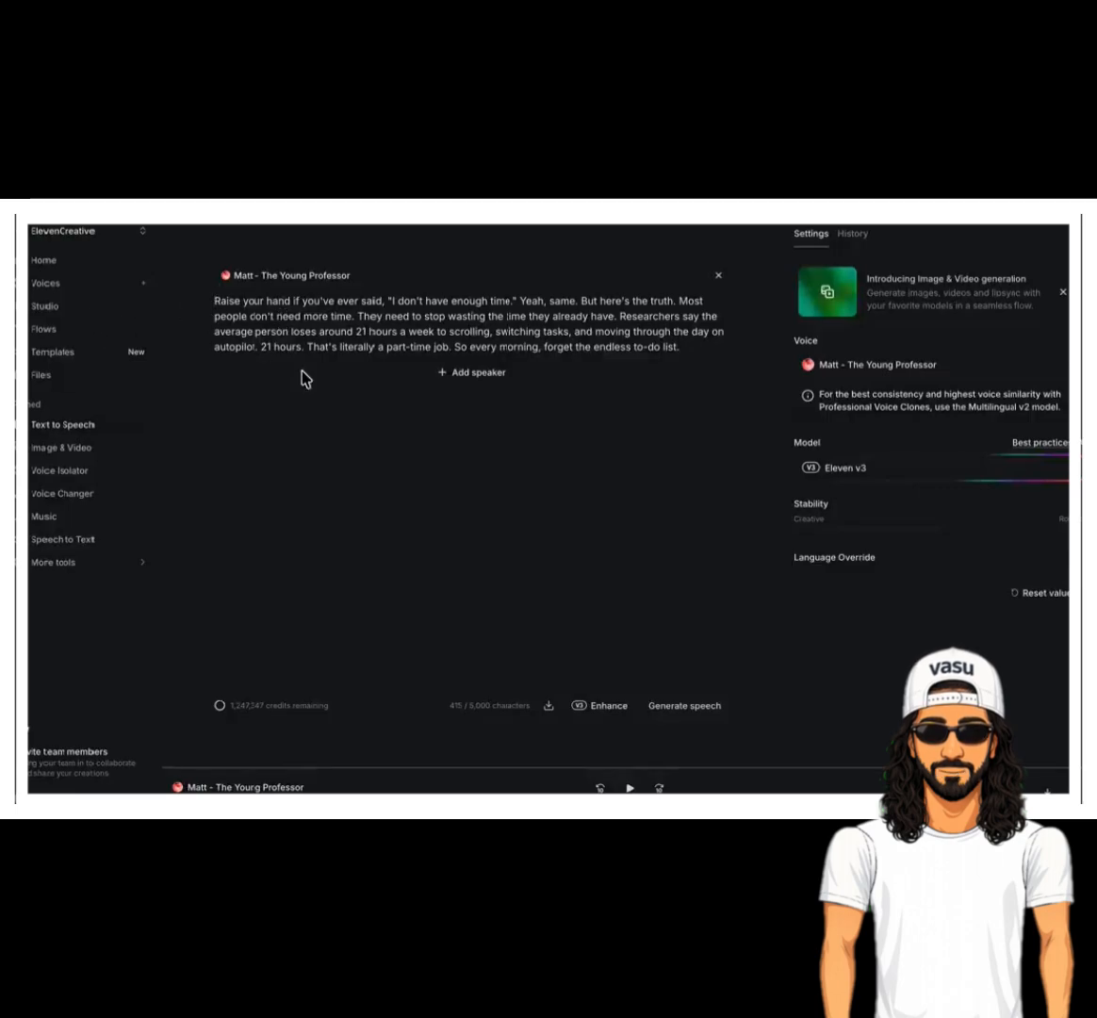
# - Insert the audio tag "[ whisper ]" before "Raise your hand" at the start of the speech text
pyautogui.write('[')
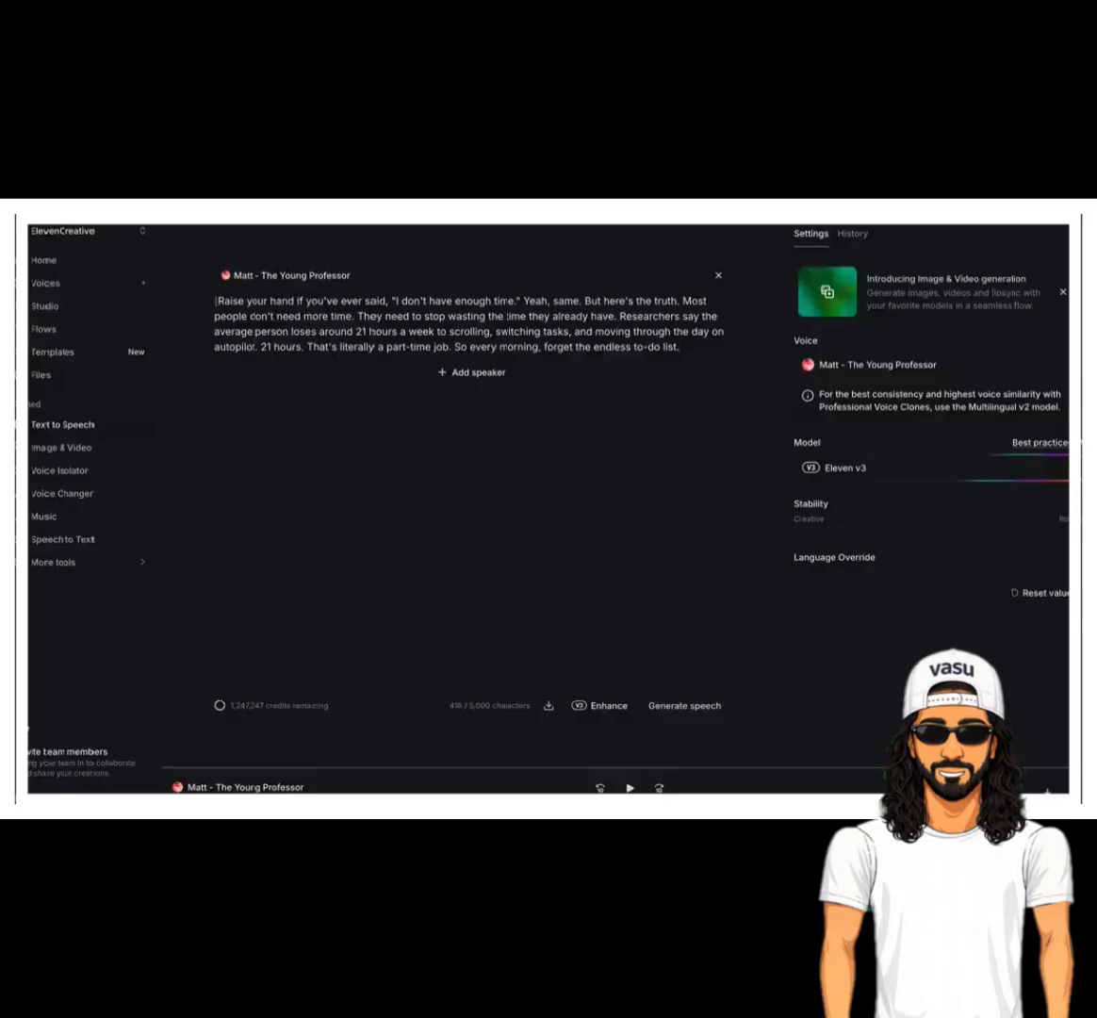
pyautogui.write(' whis')
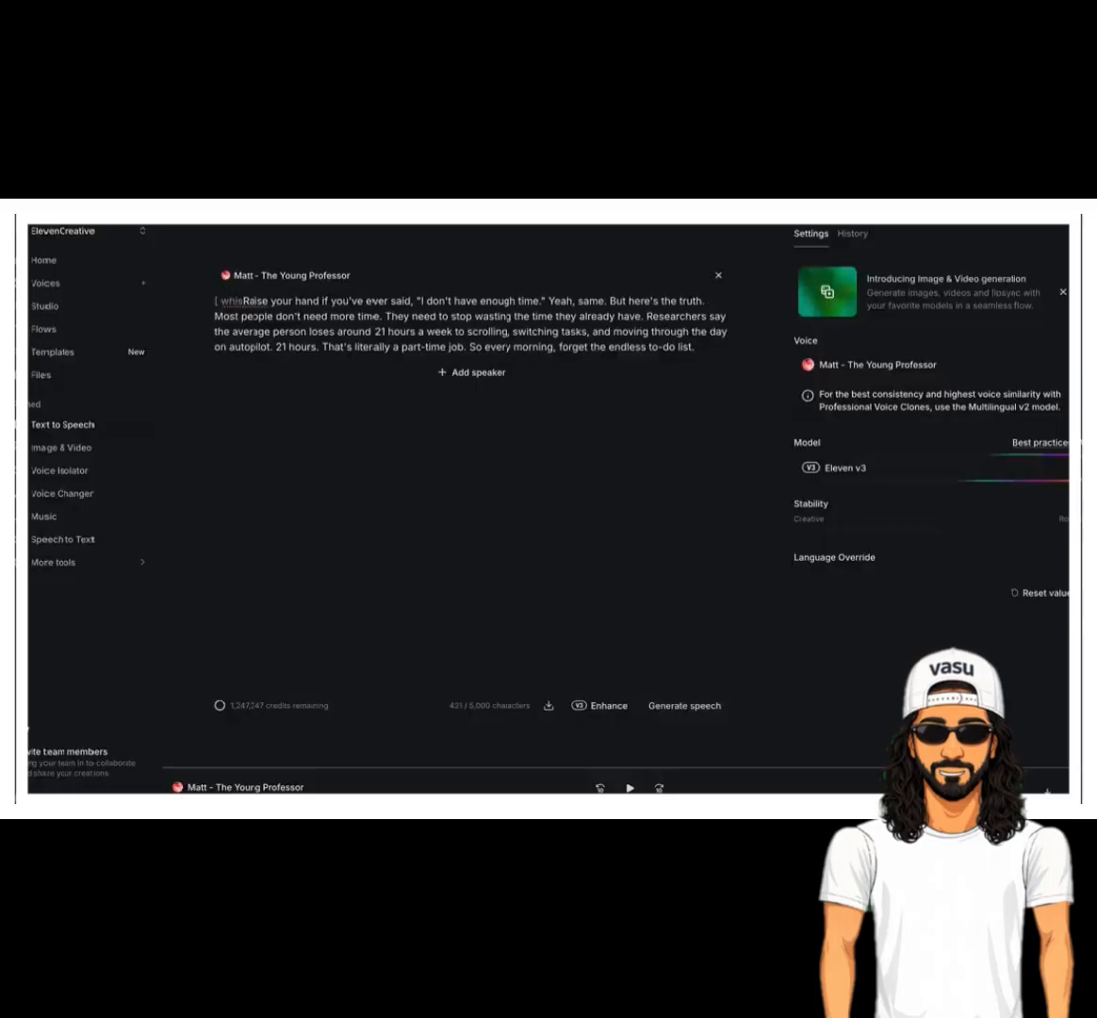
pyautogui.write('per ')
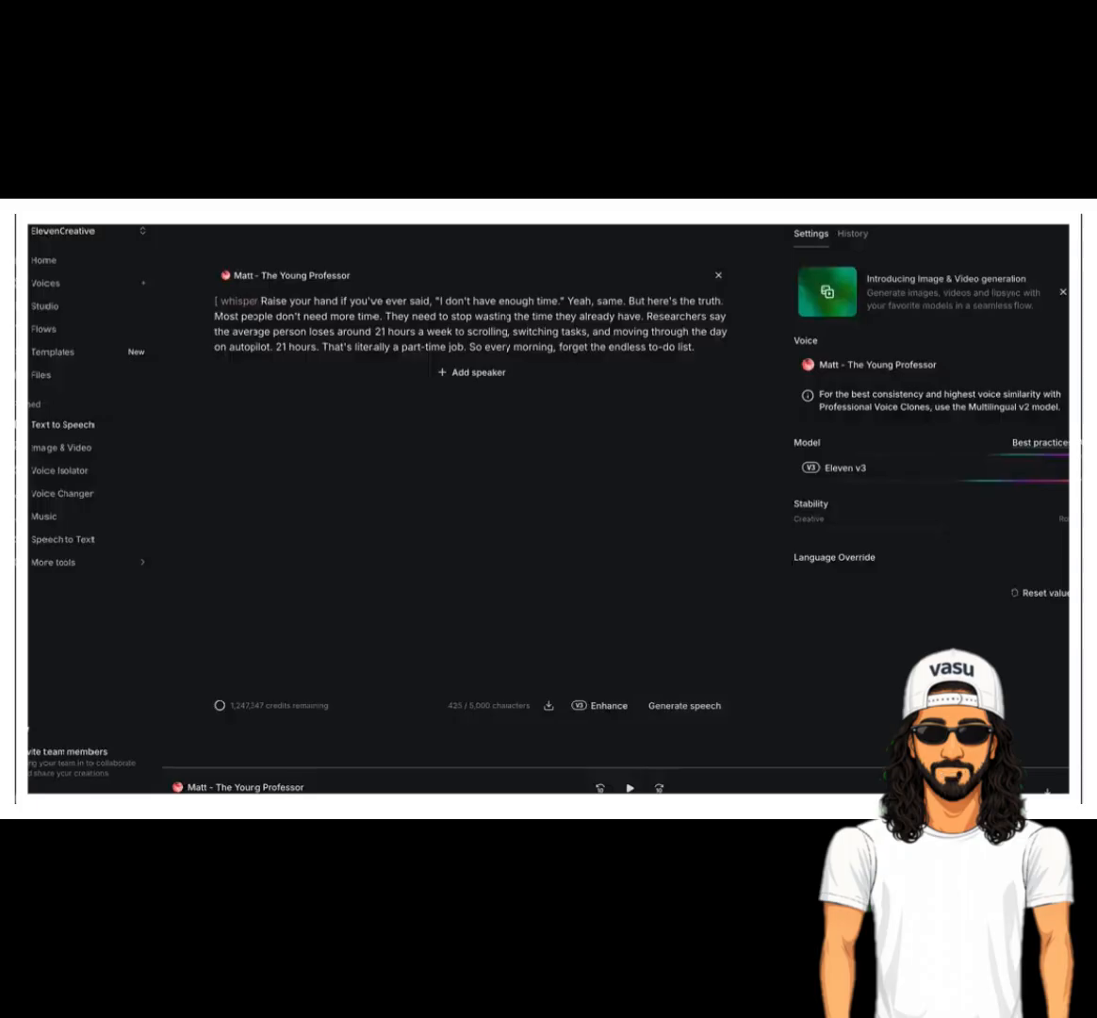
pyautogui.write(']')
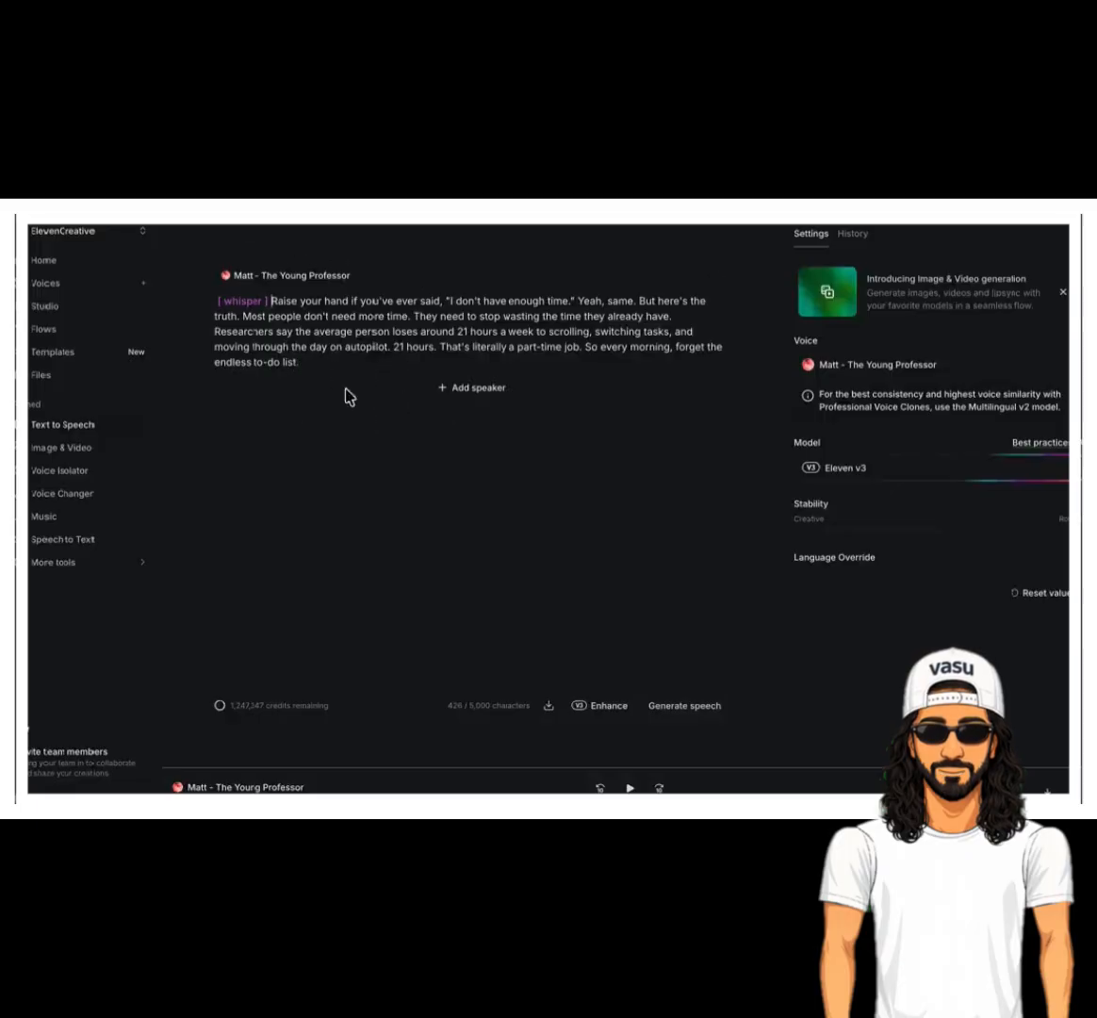
# - Generate the speech, preview Generation 2, and download Generation 1
pyautogui.click(664, 712)
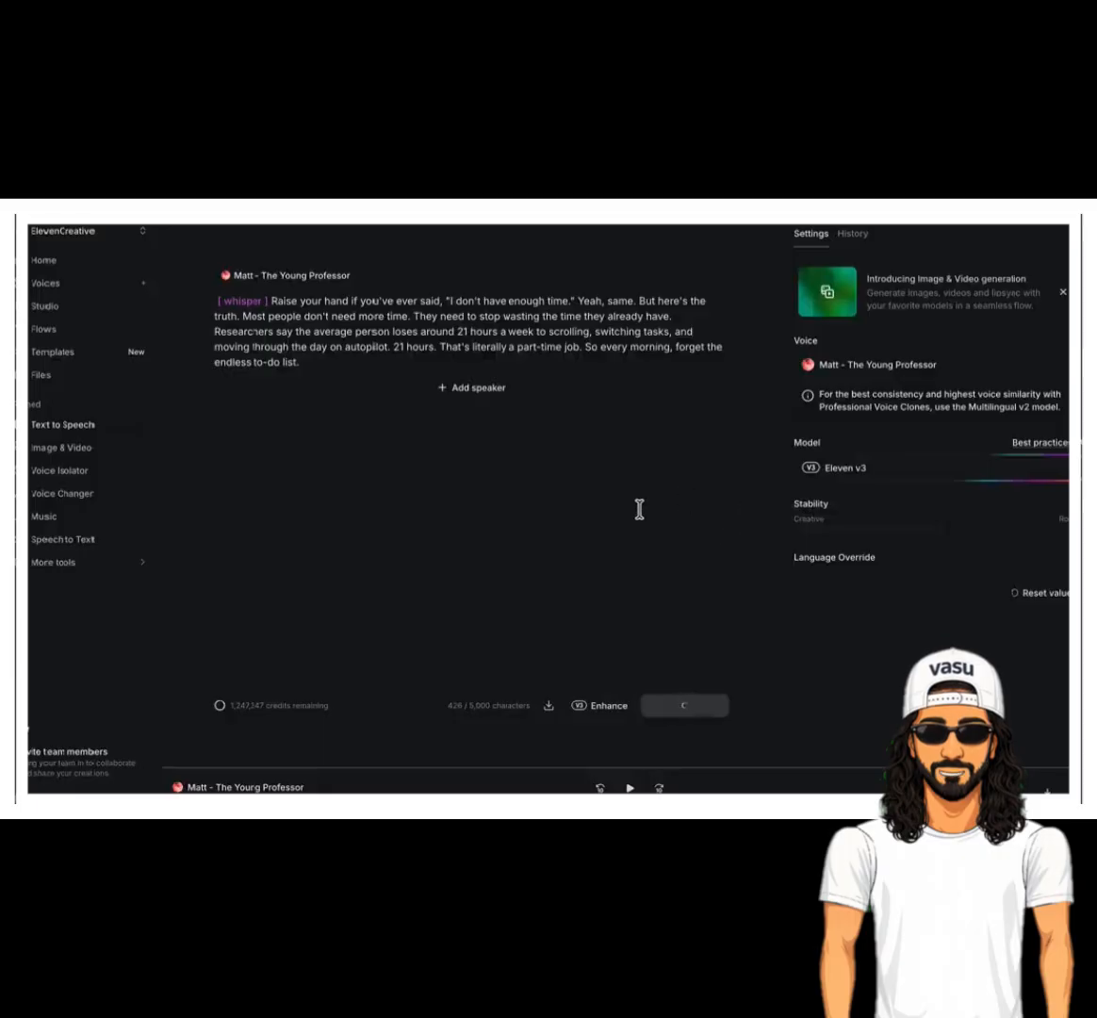
pyautogui.click(499, 662)
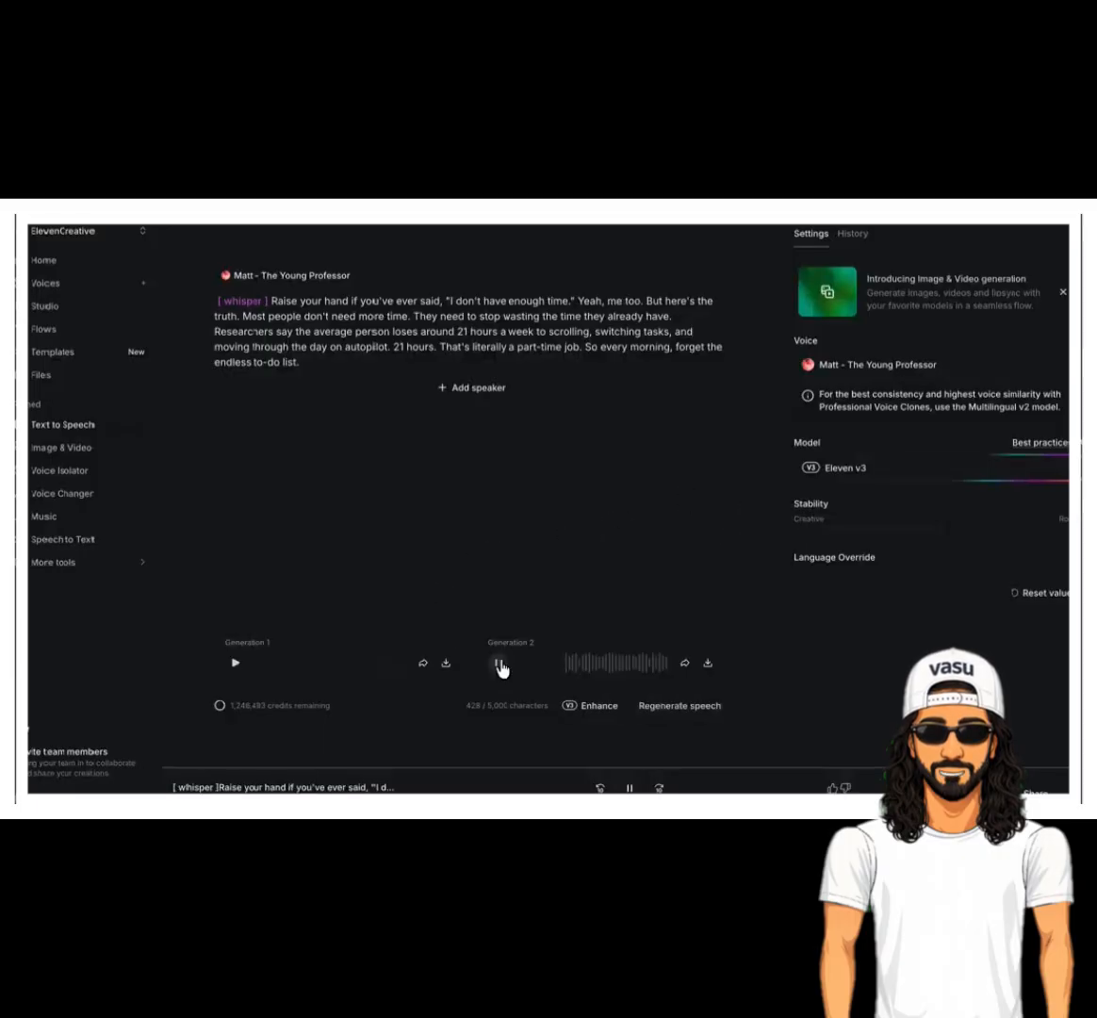
pyautogui.click(499, 662)
pyautogui.click(446, 663)
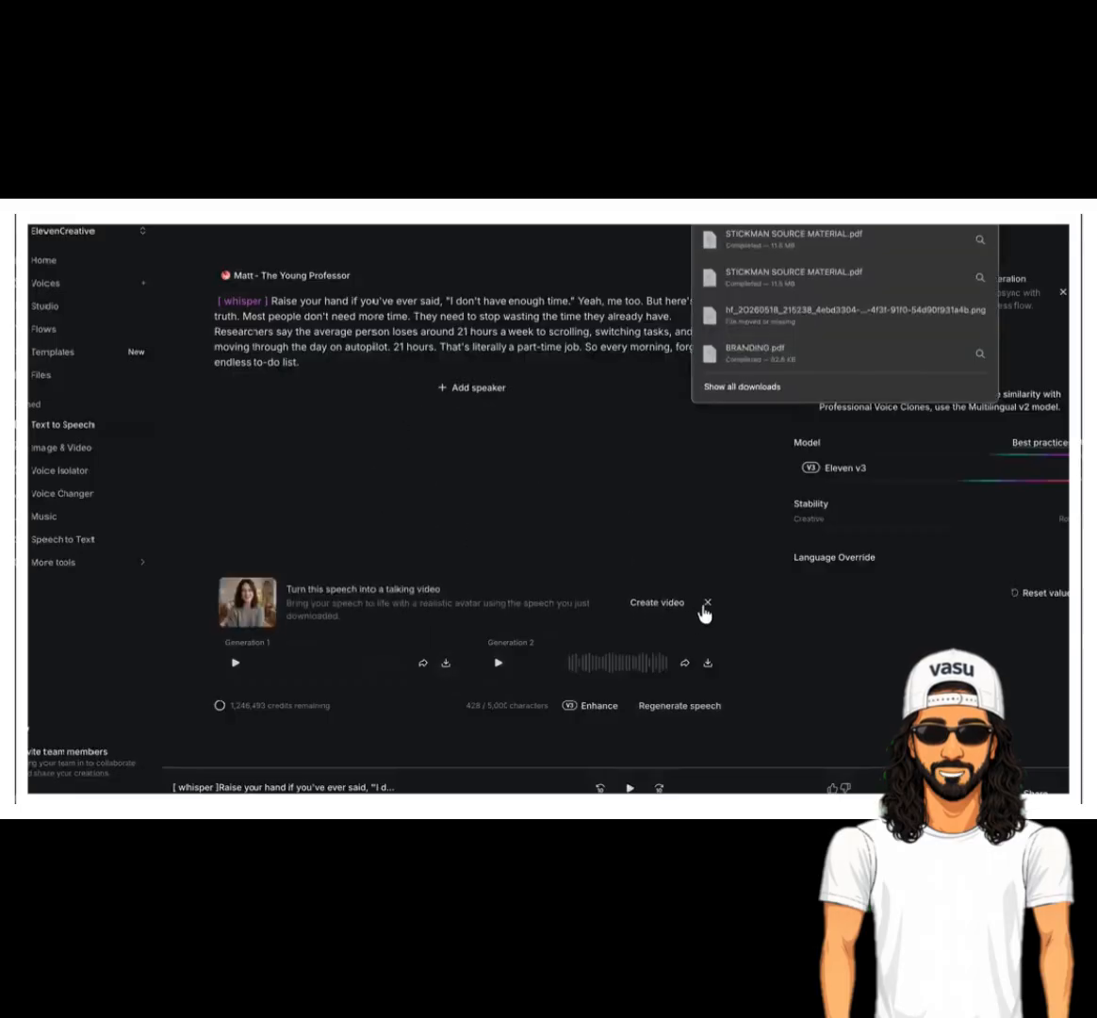
pyautogui.click(706, 603)
pyautogui.click(451, 470)
# - Switch to DeepSeek and select the rest of the script from "Ask yourself one question." through "You actually owned it."
pyautogui.hotkey('ctrl', 'Tab')
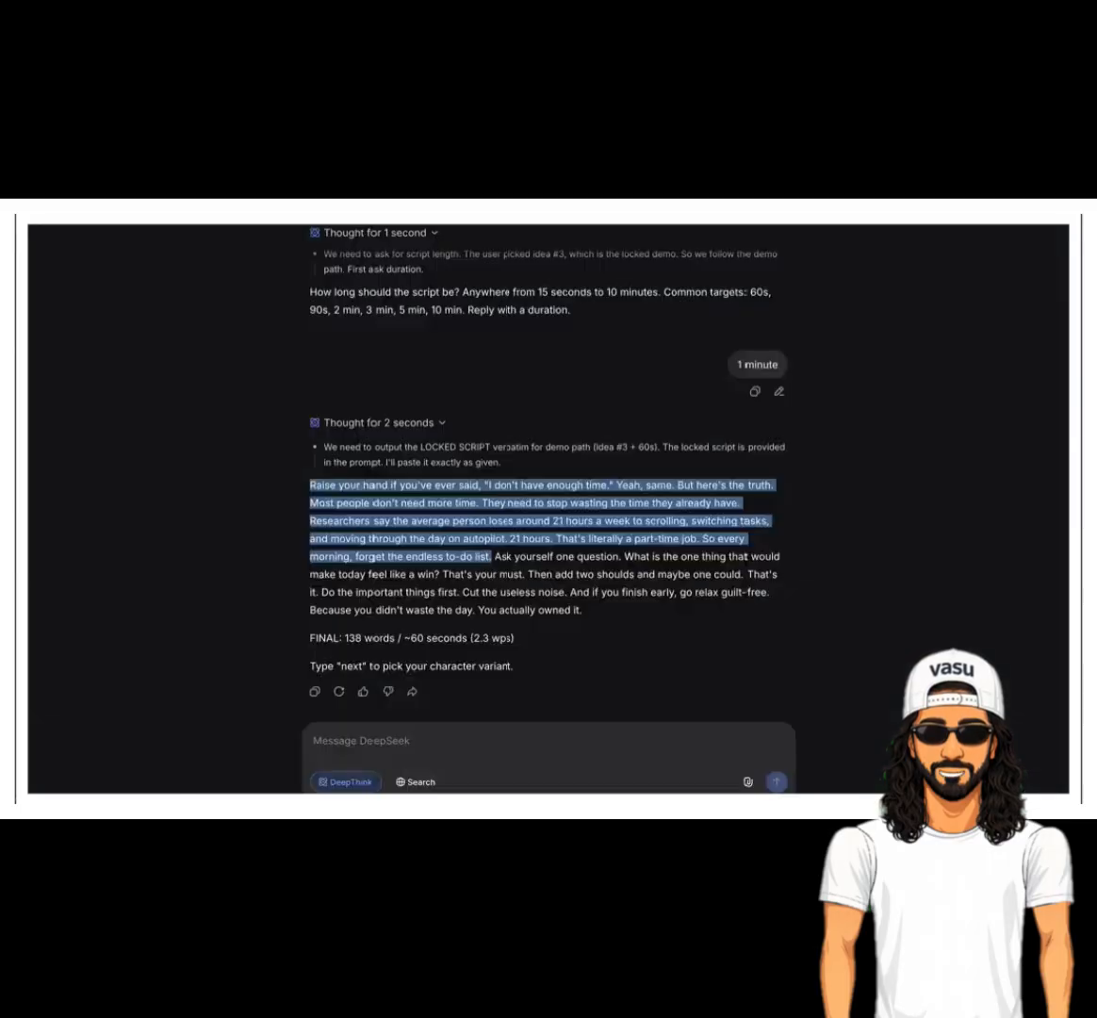
pyautogui.click(507, 591)
pyautogui.moveTo(496, 557); pyautogui.dragTo(573, 607)
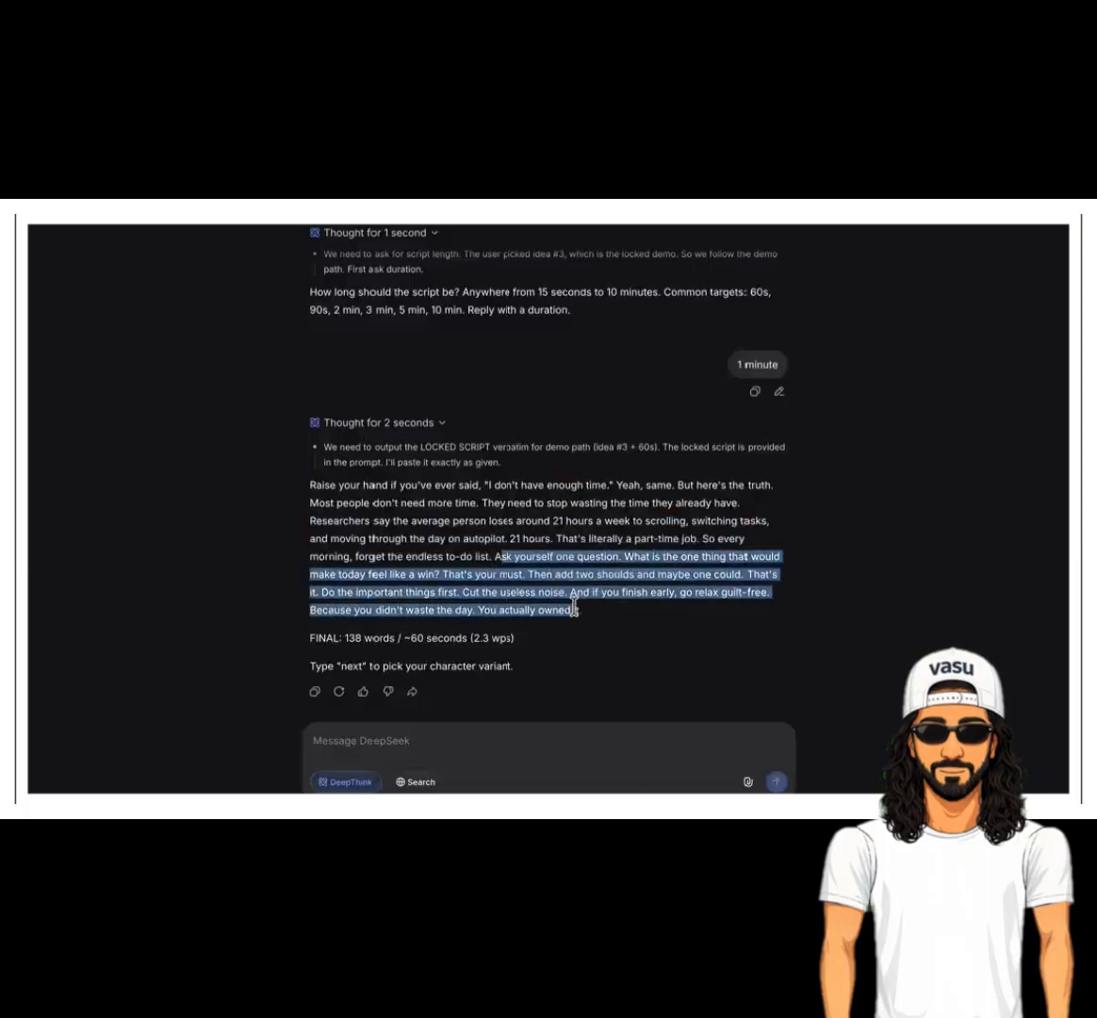
pyautogui.moveTo(494, 557); pyautogui.dragTo(584, 611)
# - Send "next" in the DeepSeek chat and review the stickman character variants back up to Variant 1
pyautogui.click(467, 741)
pyautogui.write('next')
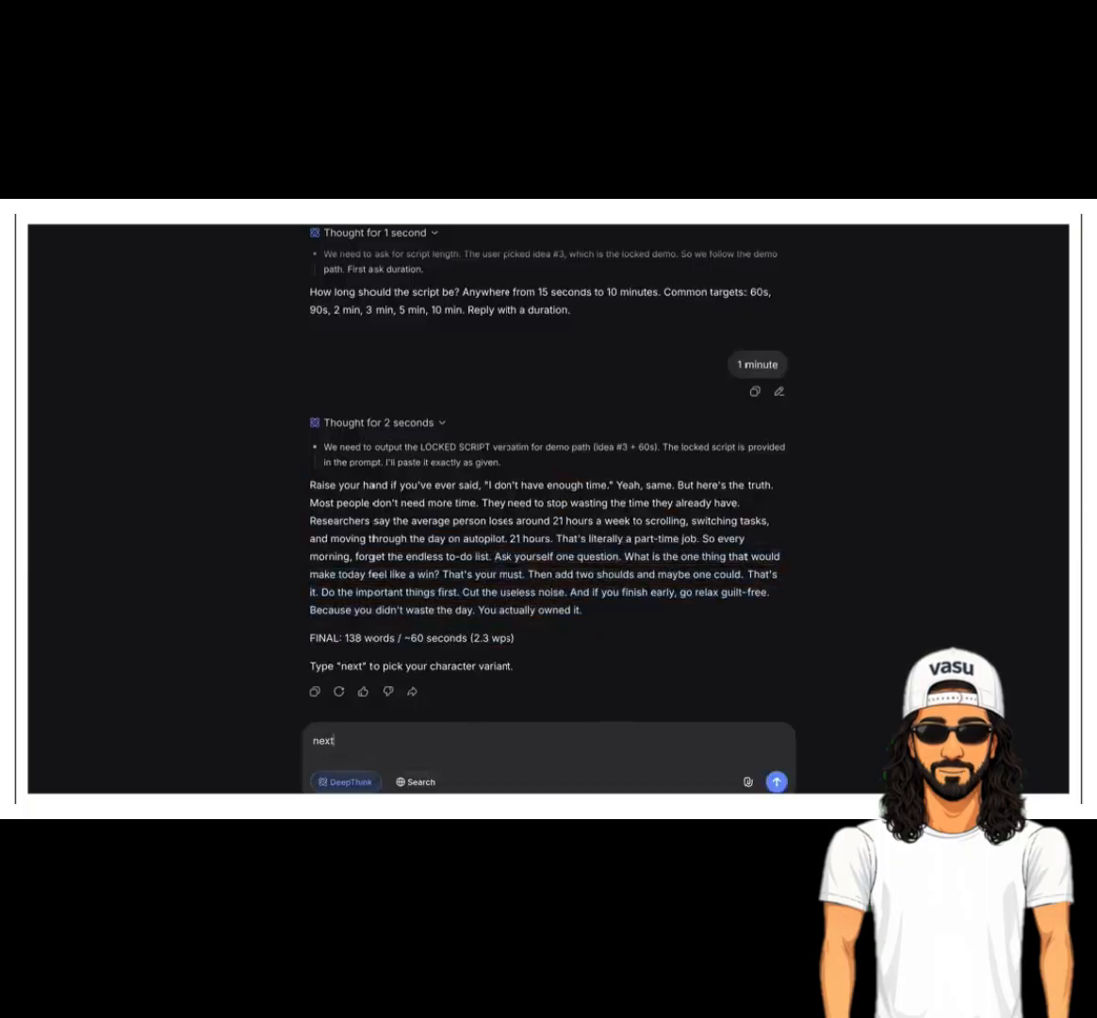
pyautogui.press('Return')
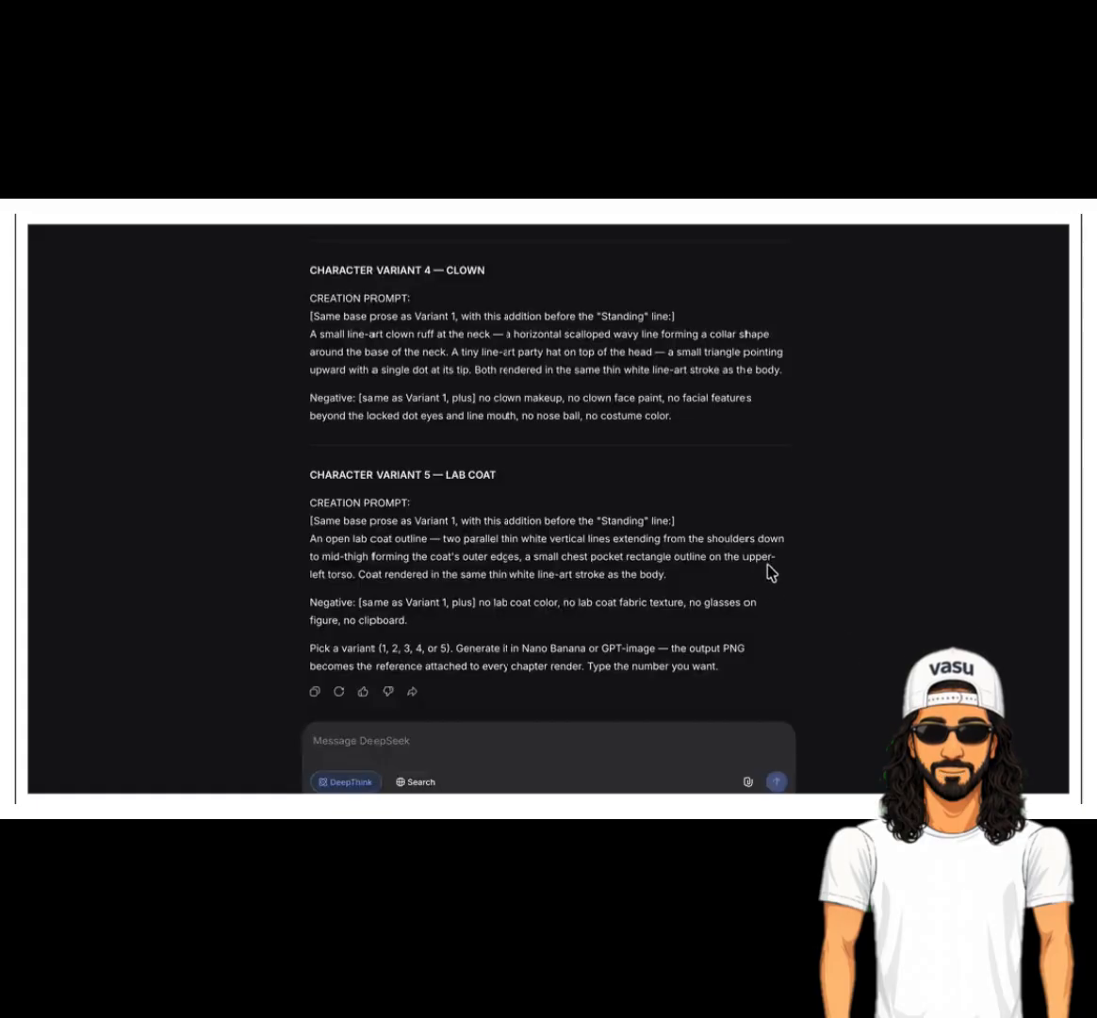
pyautogui.scroll(2, 763, 561)
pyautogui.scroll(4, 756, 550)
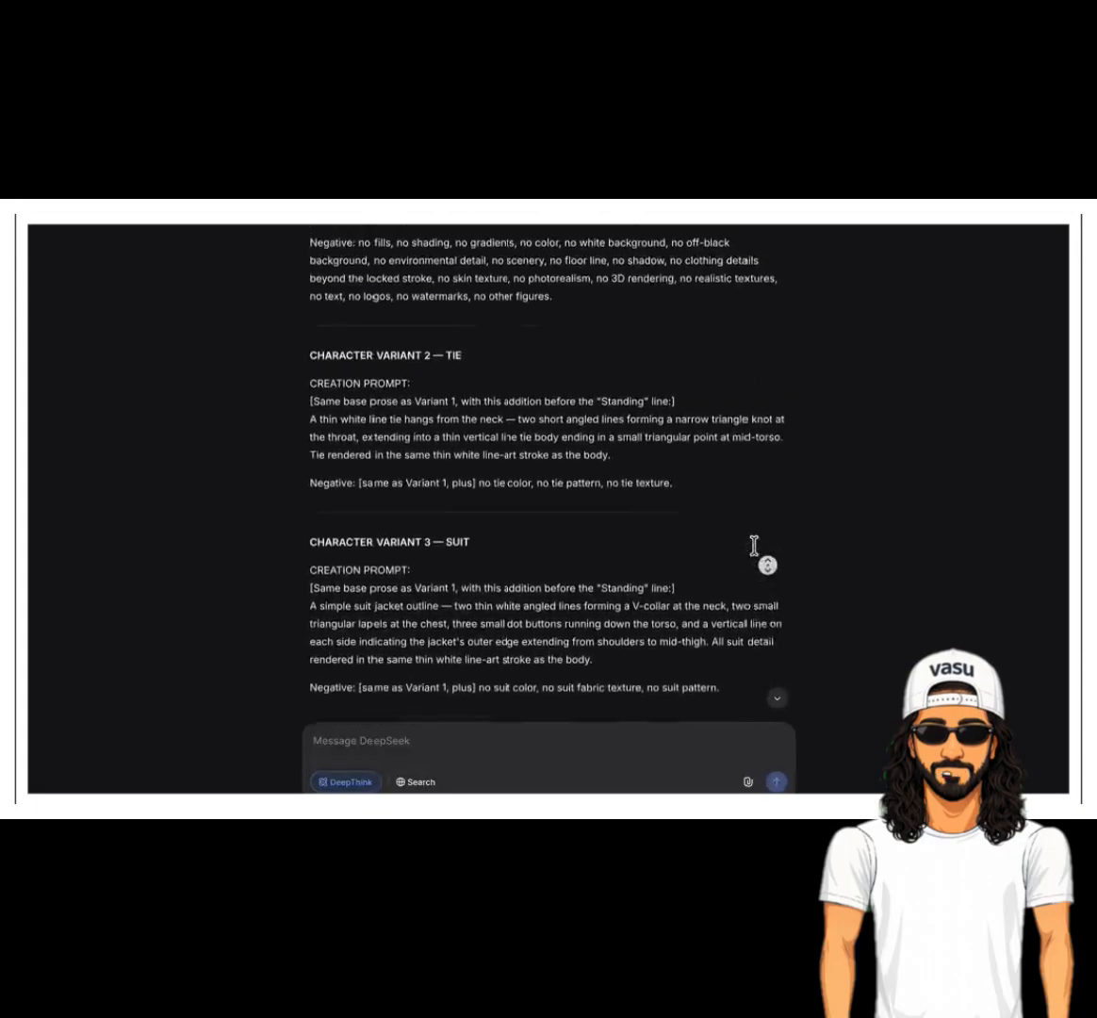
pyautogui.scroll(1, 751, 566)
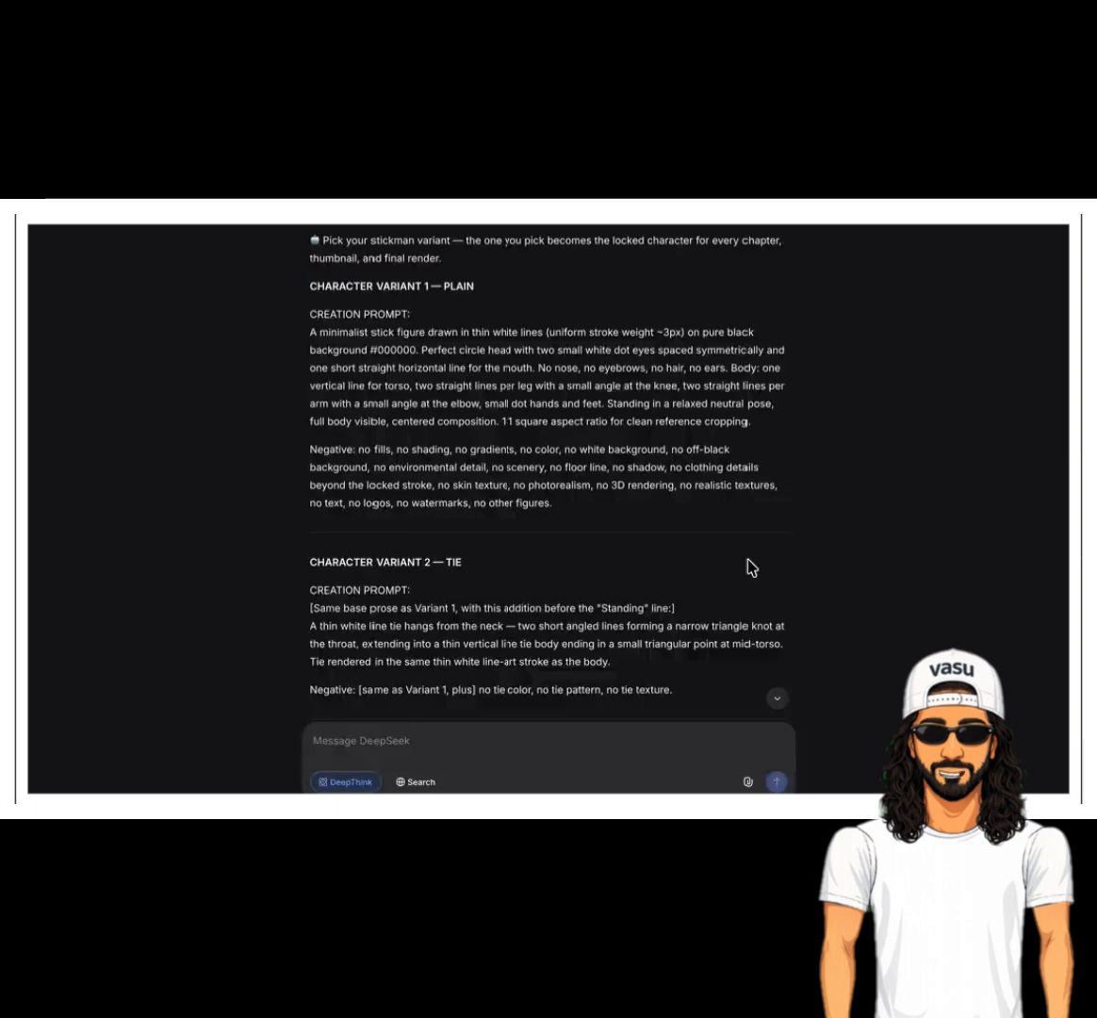
# - Search the web for Meta AI in a new tab, open the site and choose to log in with a mobile number or email address
pyautogui.hotkey('ctrl', 't')
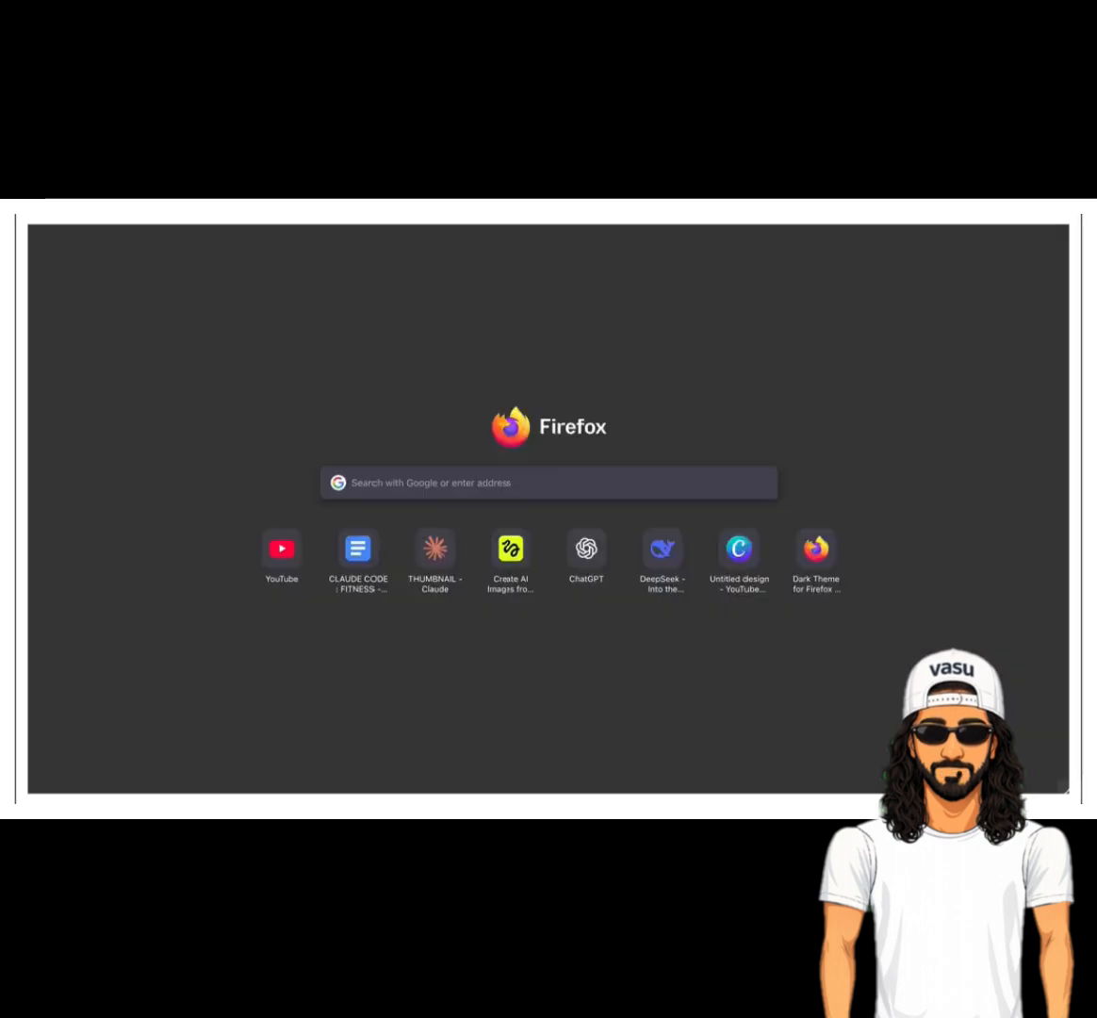
pyautogui.write('meta')
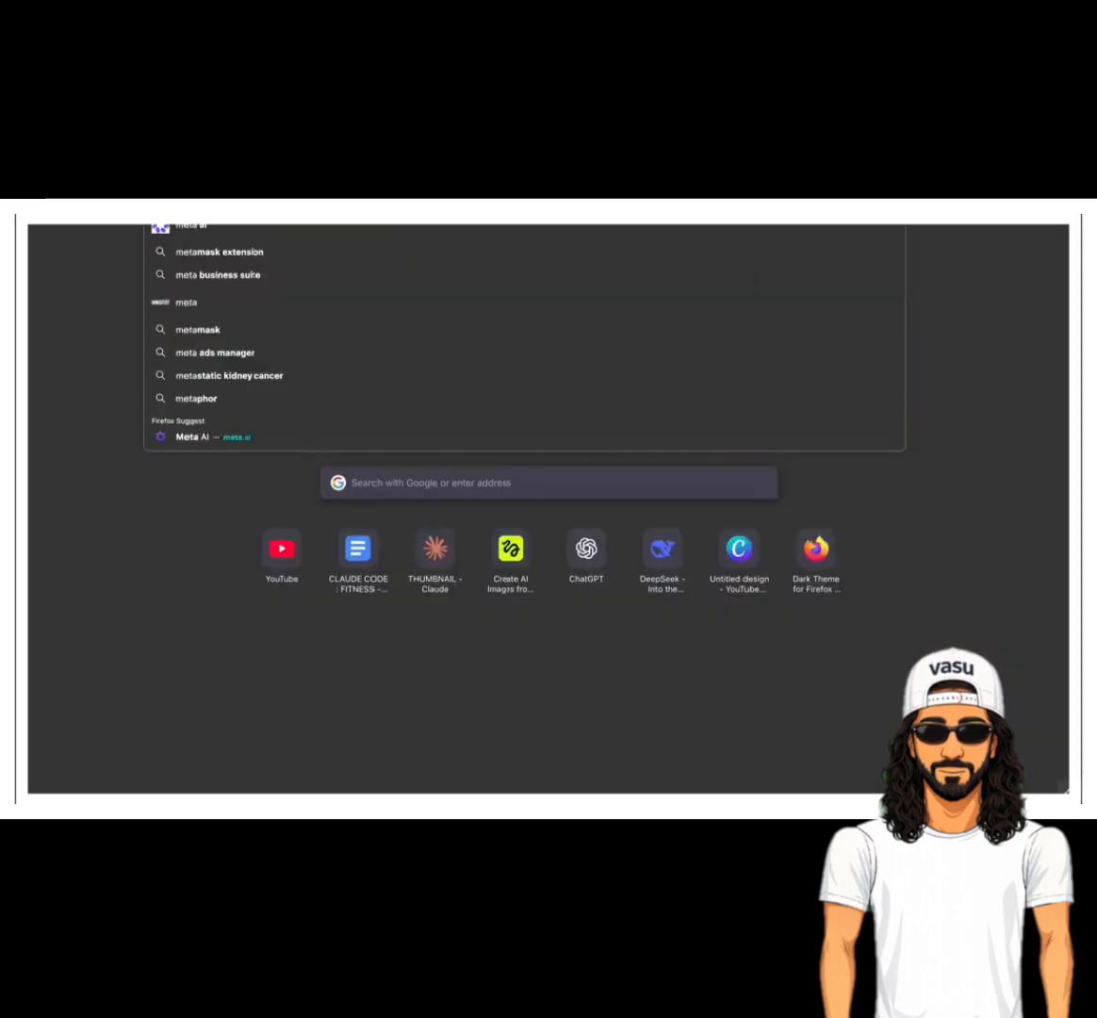
pyautogui.press('Return')
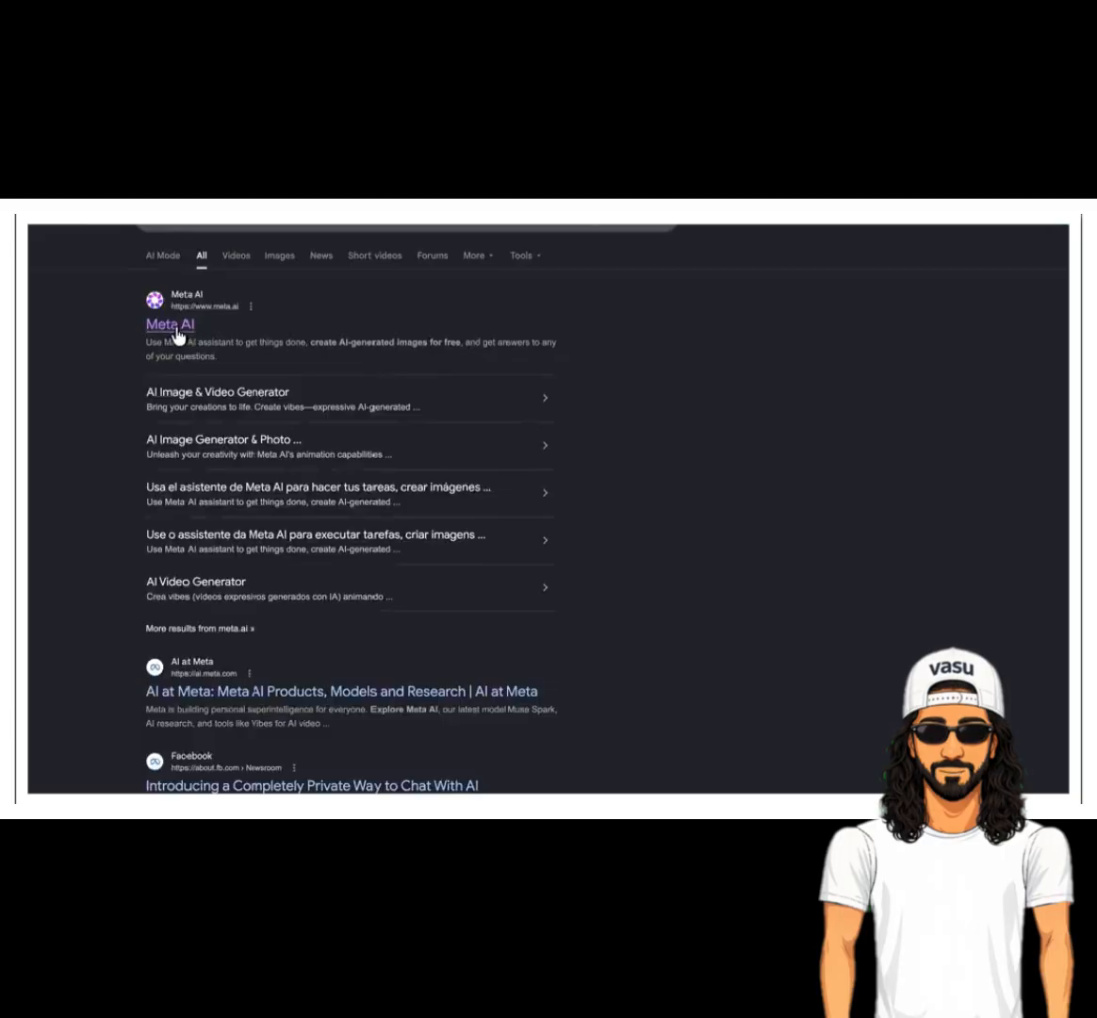
pyautogui.click(177, 320)
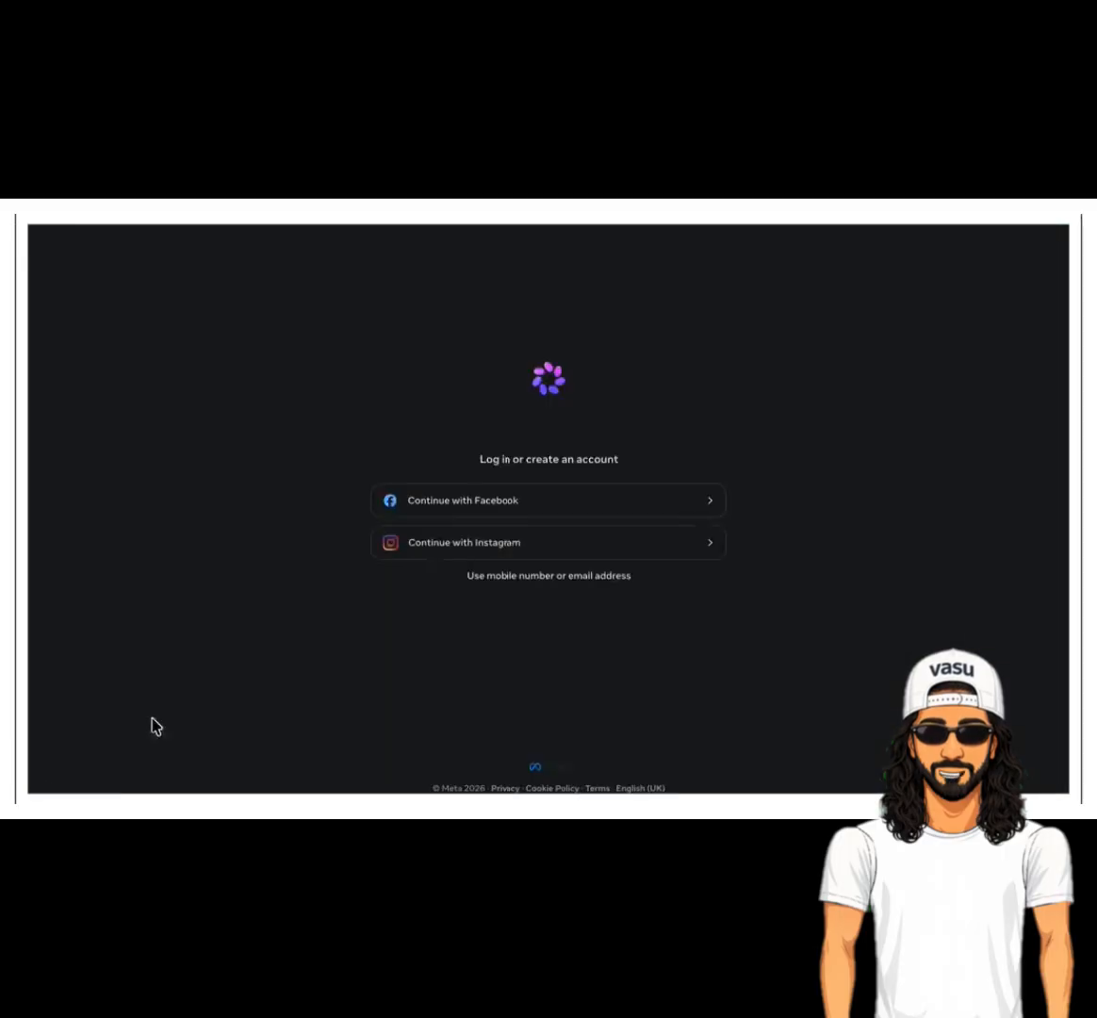
pyautogui.click(541, 578)
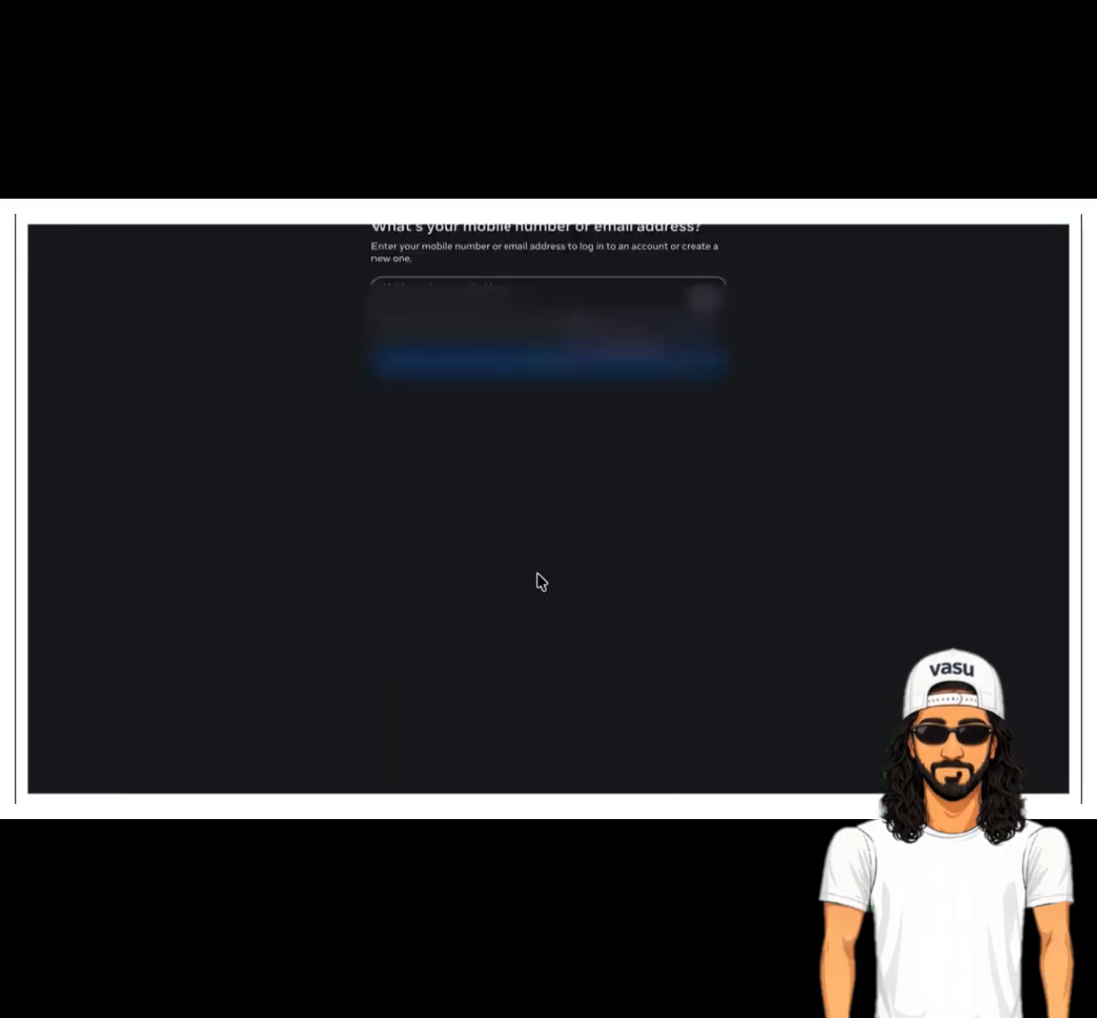
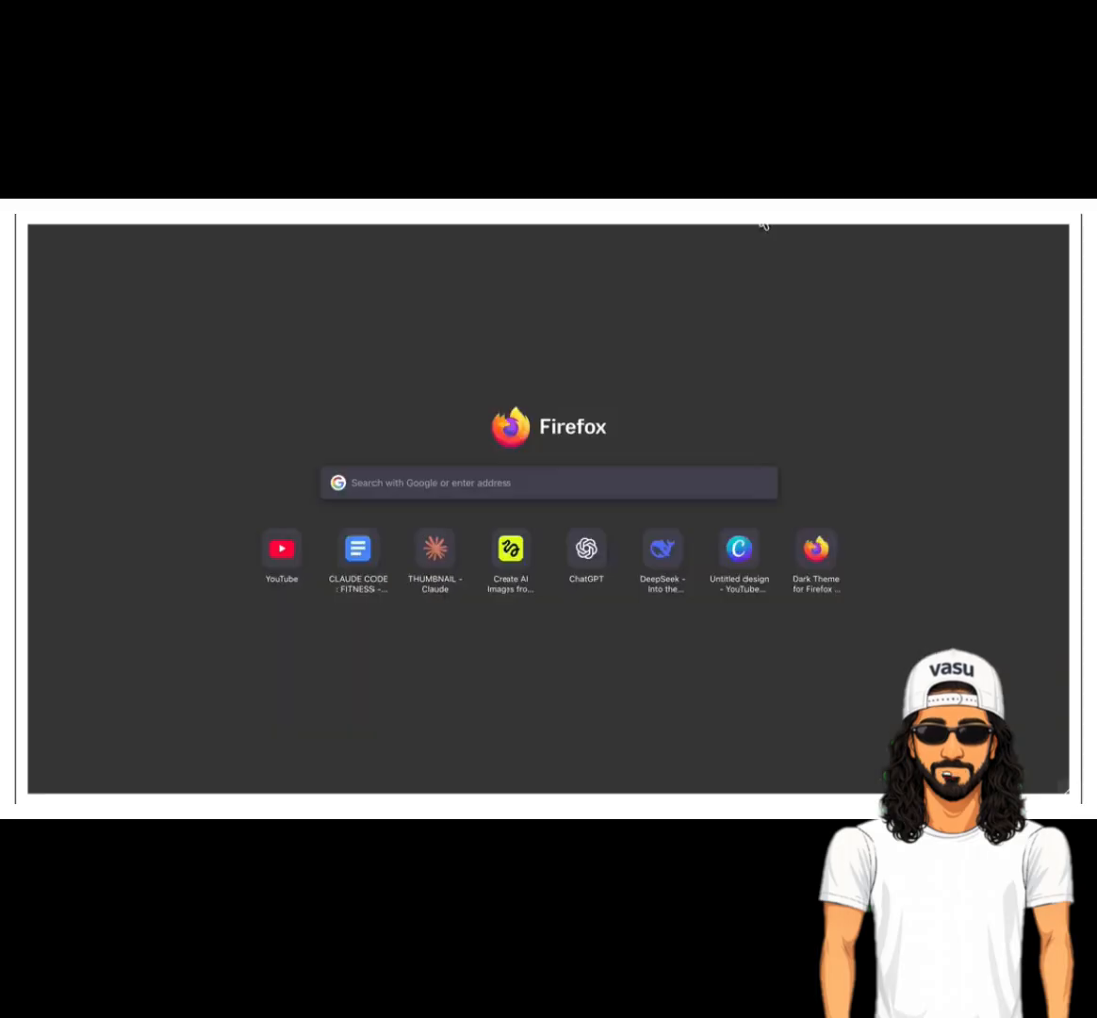
# - Search the web for TikTok's Symphony Creative Studio, open its site and get started
pyautogui.click(763, 225)
pyautogui.write('strike s')
pyautogui.press('Return')
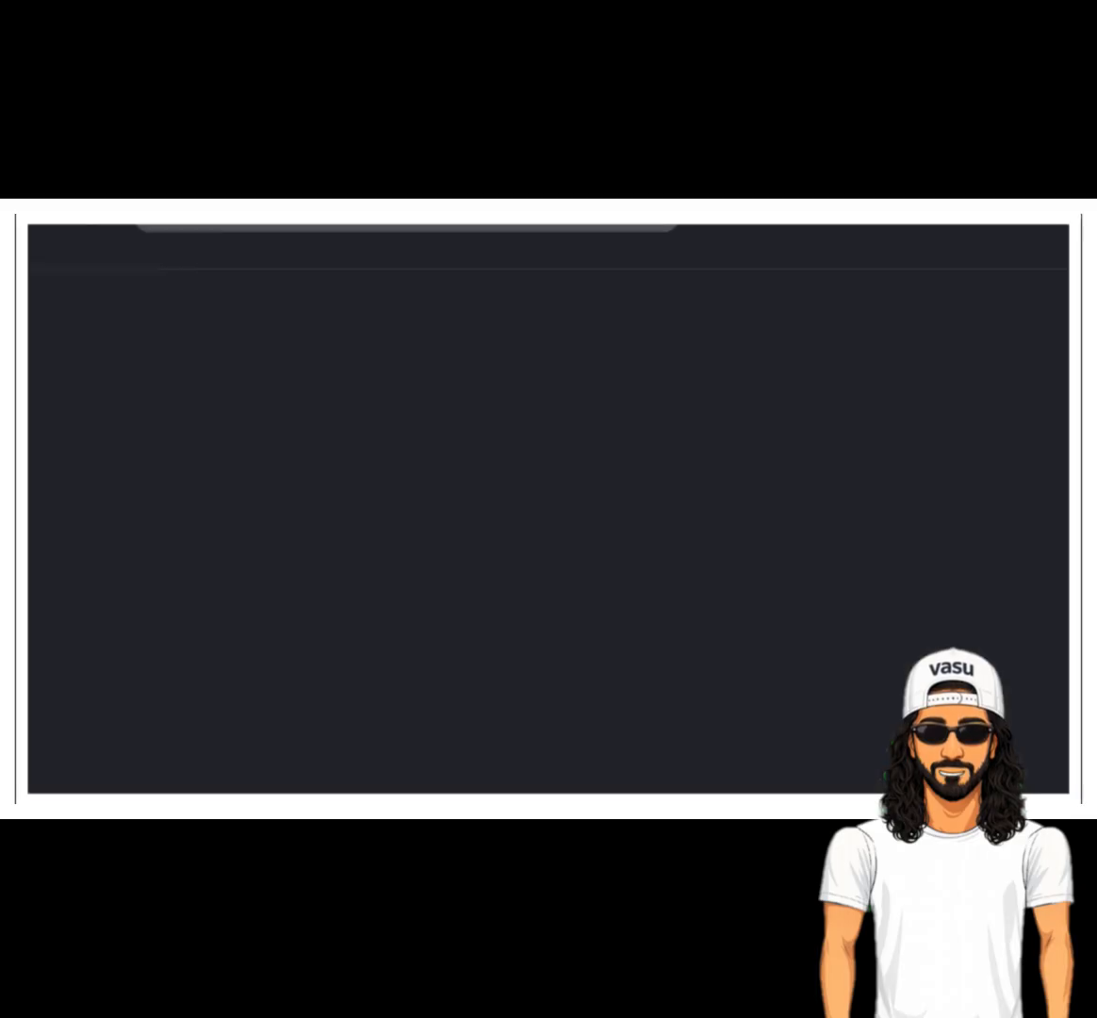
pyautogui.click(198, 564)
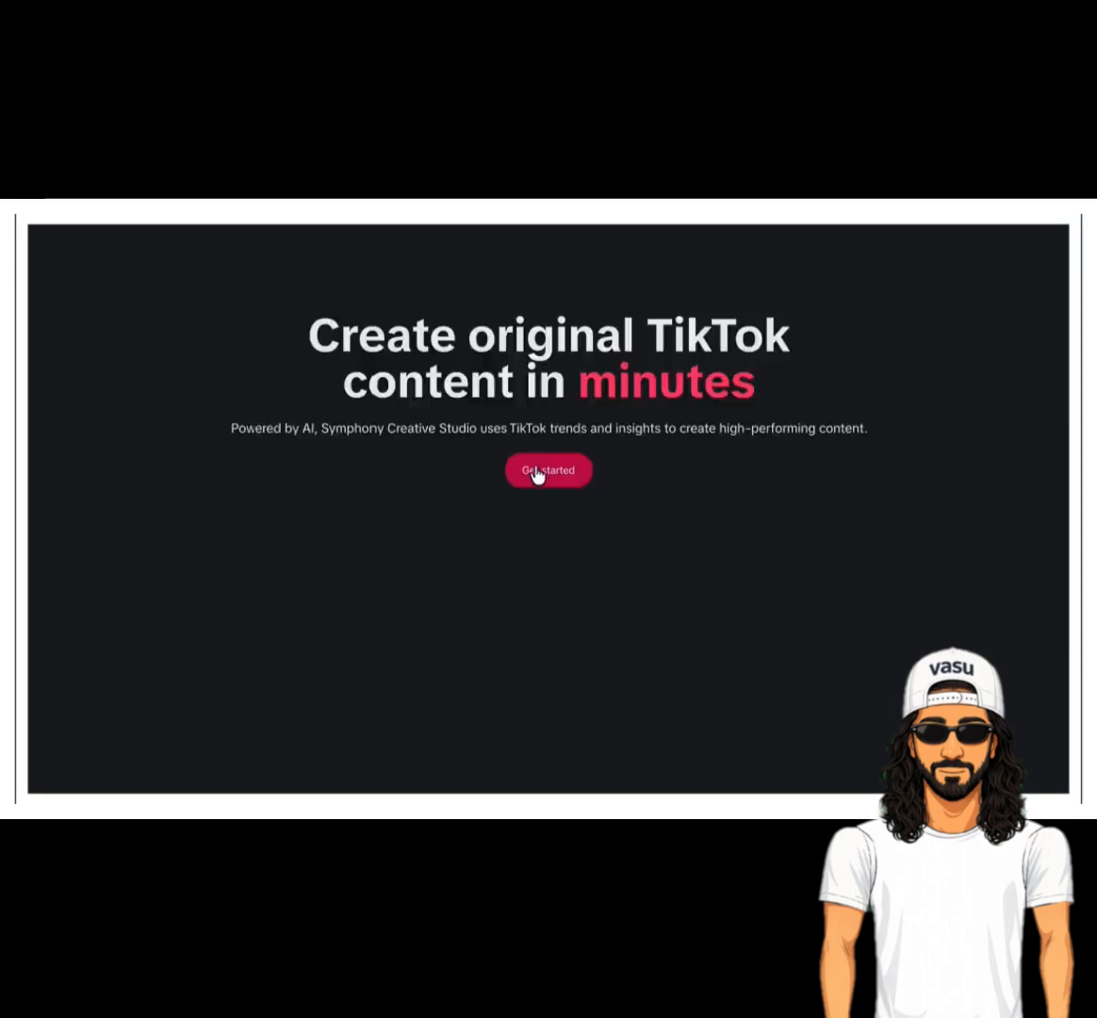
pyautogui.click(536, 474)
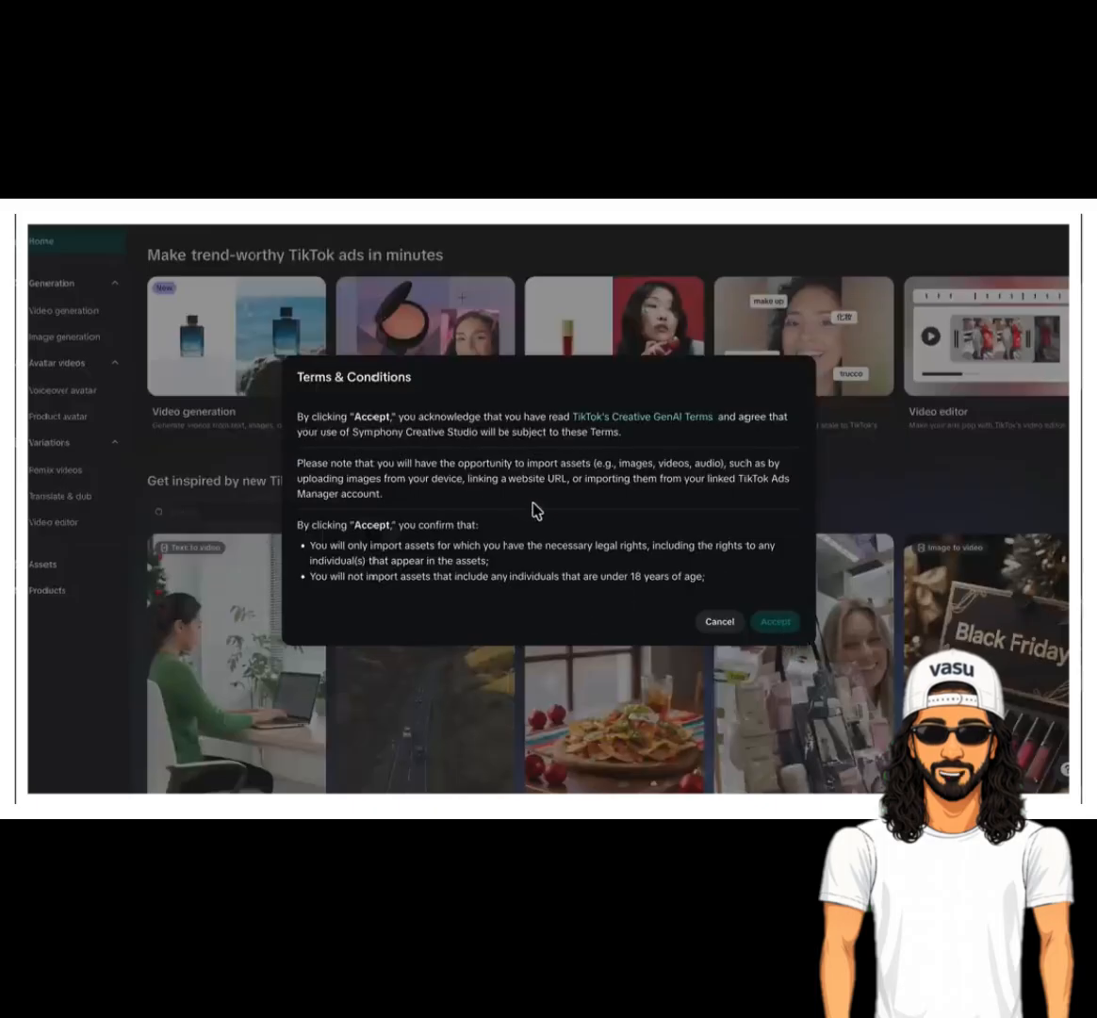
# - Read through and accept the Symphony Creative Studio terms and skip the credit plans introduction
pyautogui.scroll(-2, 534, 512)
pyautogui.click(774, 622)
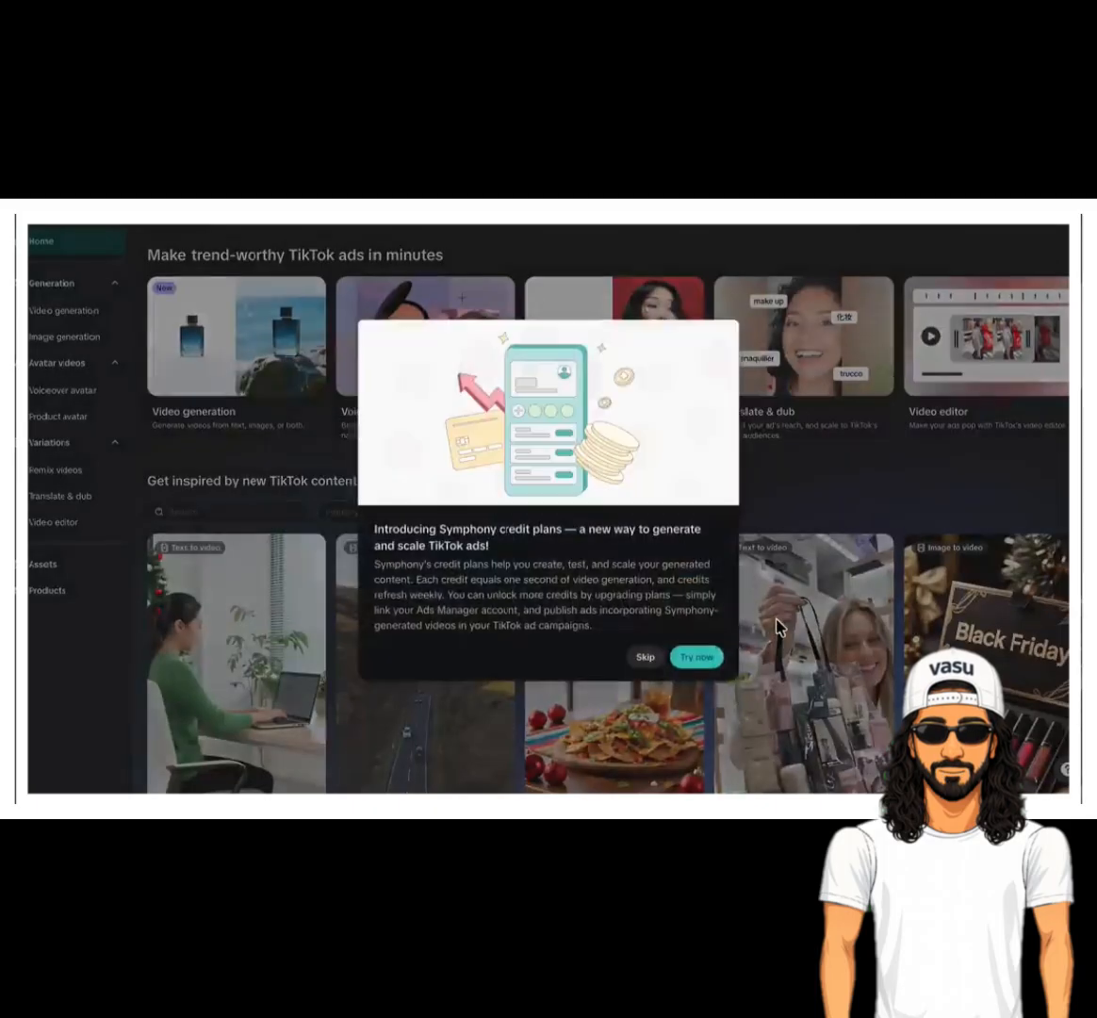
pyautogui.click(648, 660)
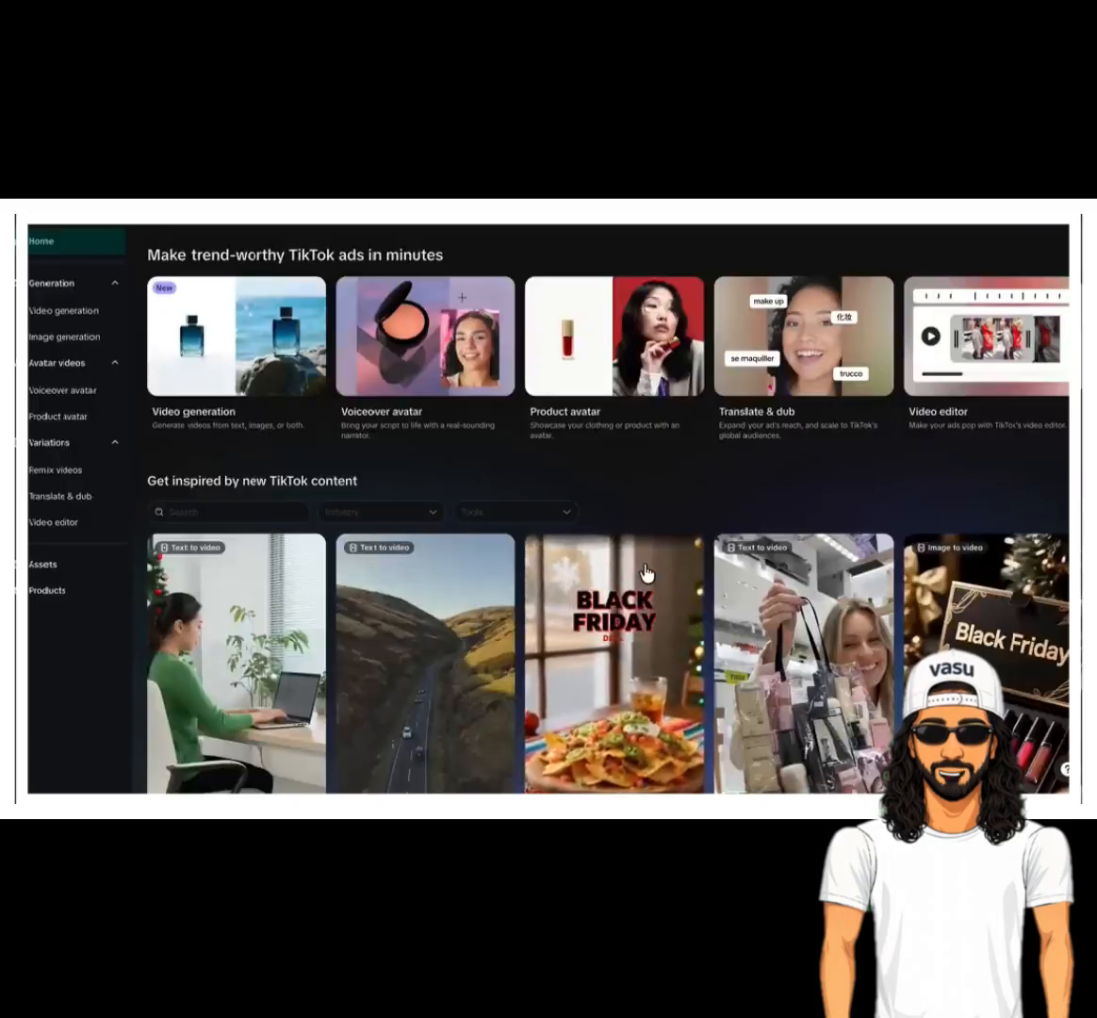
# - Open Image generation in Symphony, check the available models and keep Nano Banana for the prompt
pyautogui.click(77, 336)
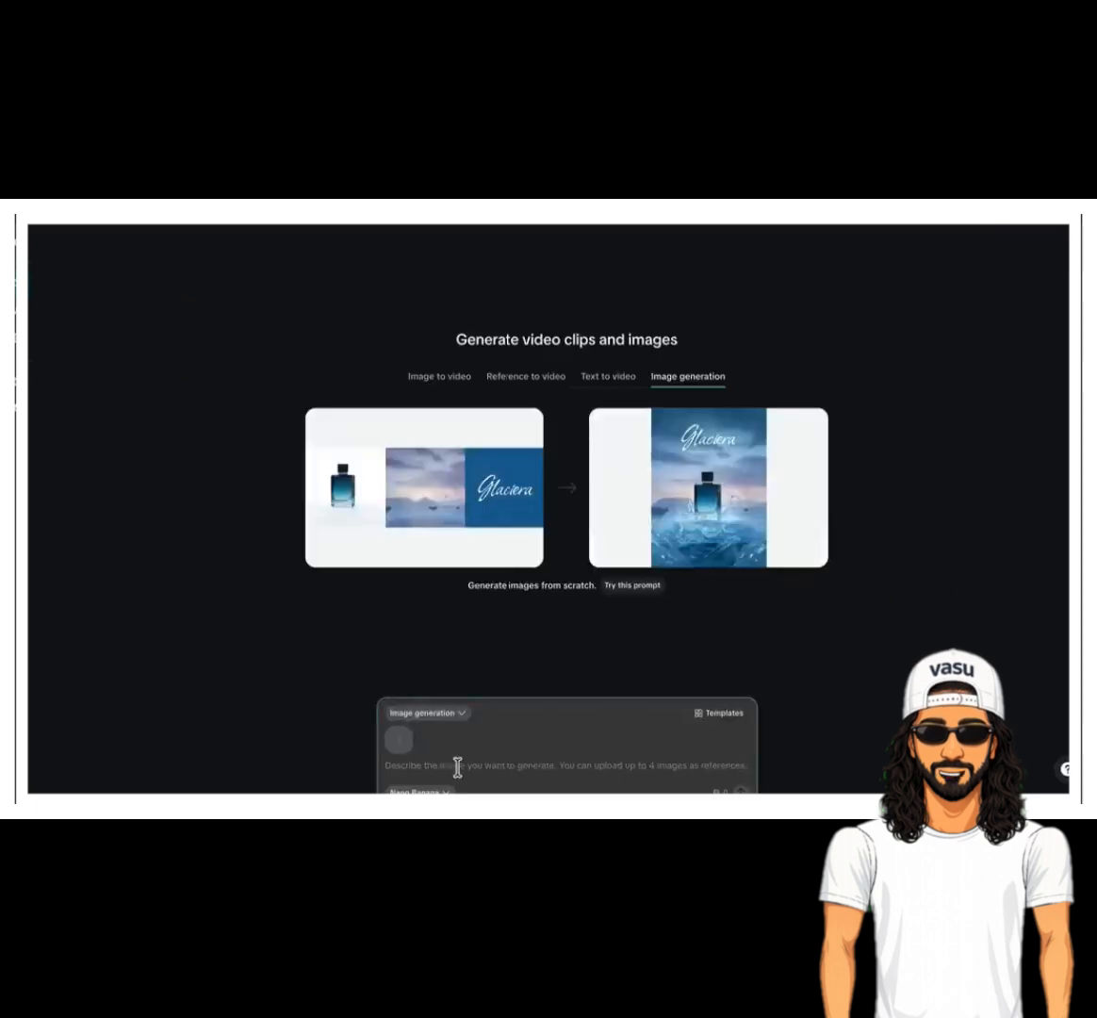
pyautogui.click(448, 792)
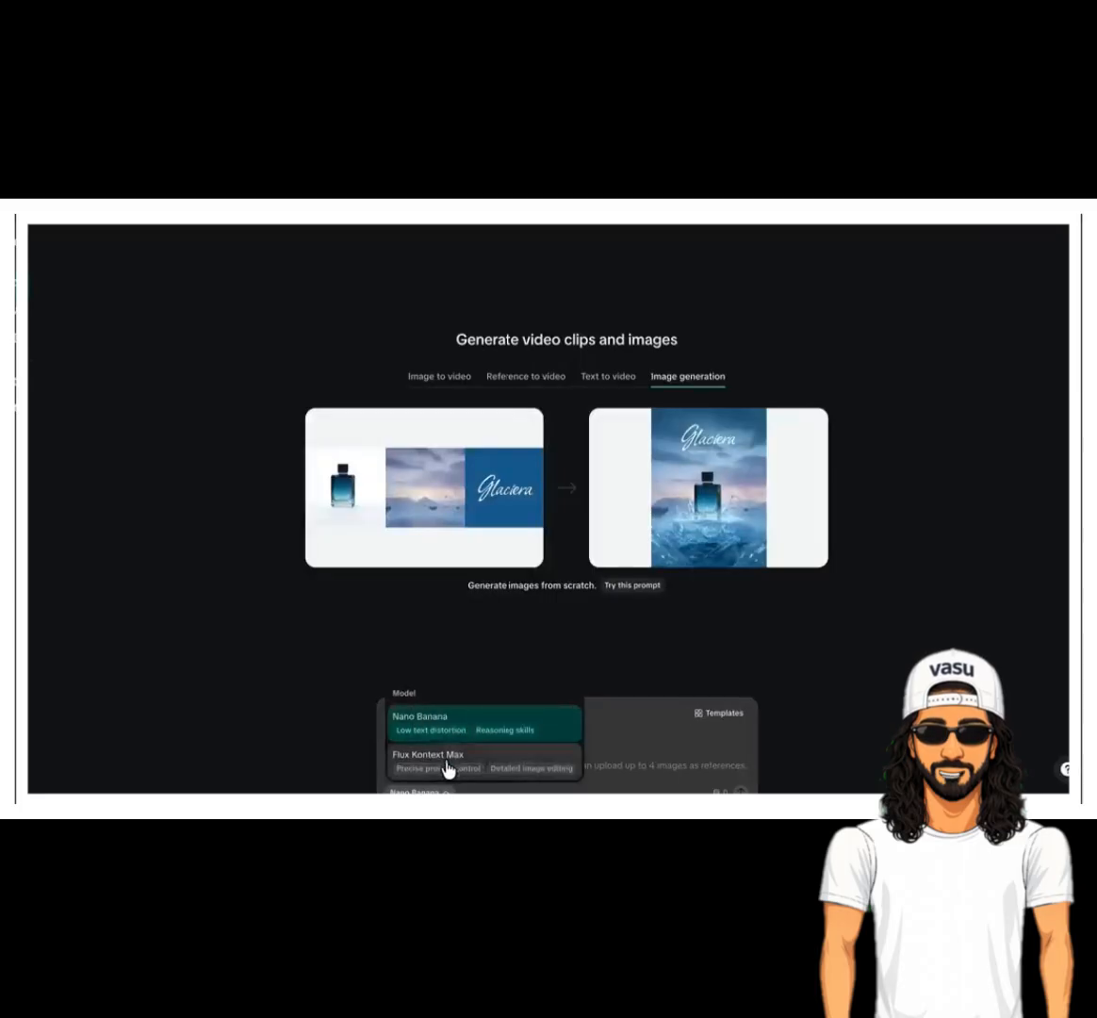
pyautogui.click(671, 760)
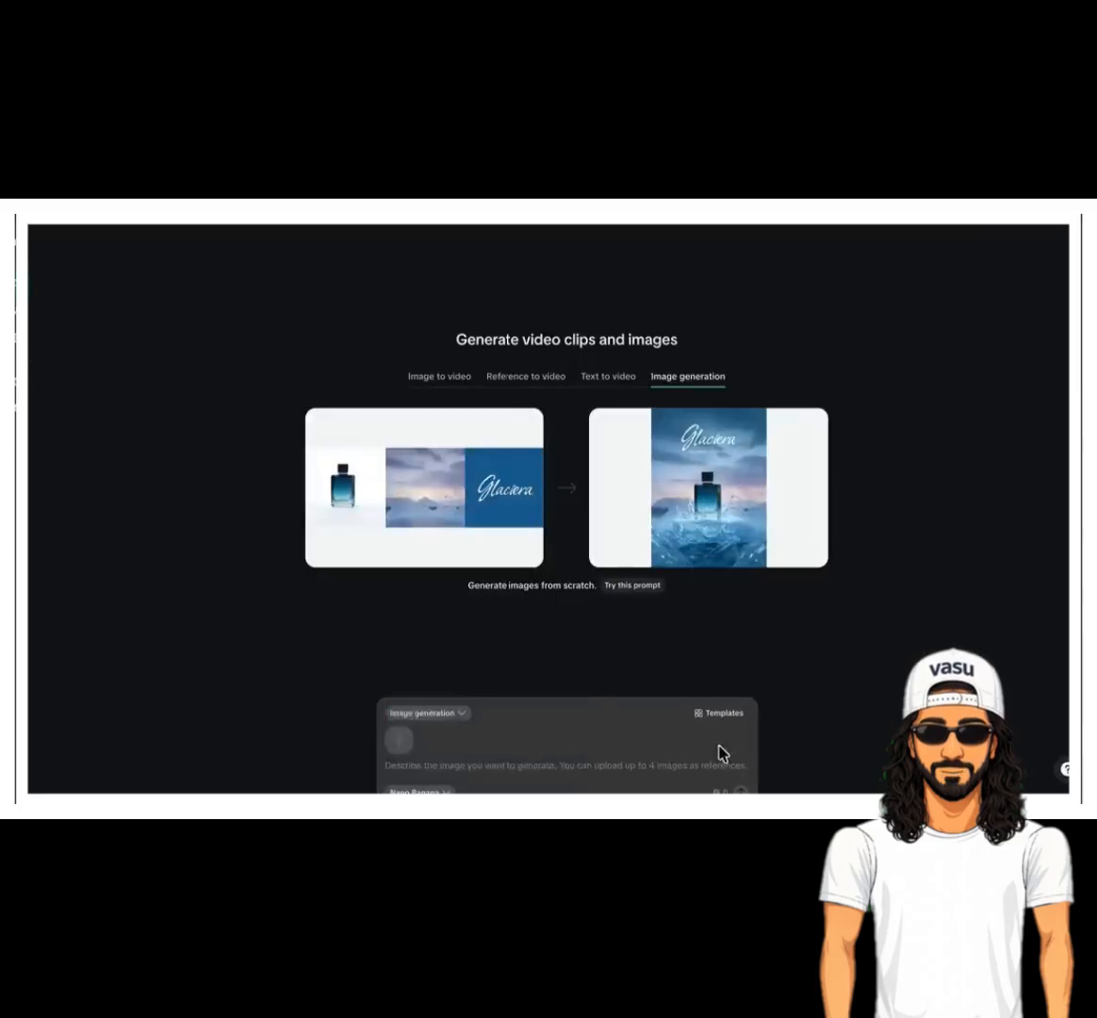
pyautogui.click(491, 760)
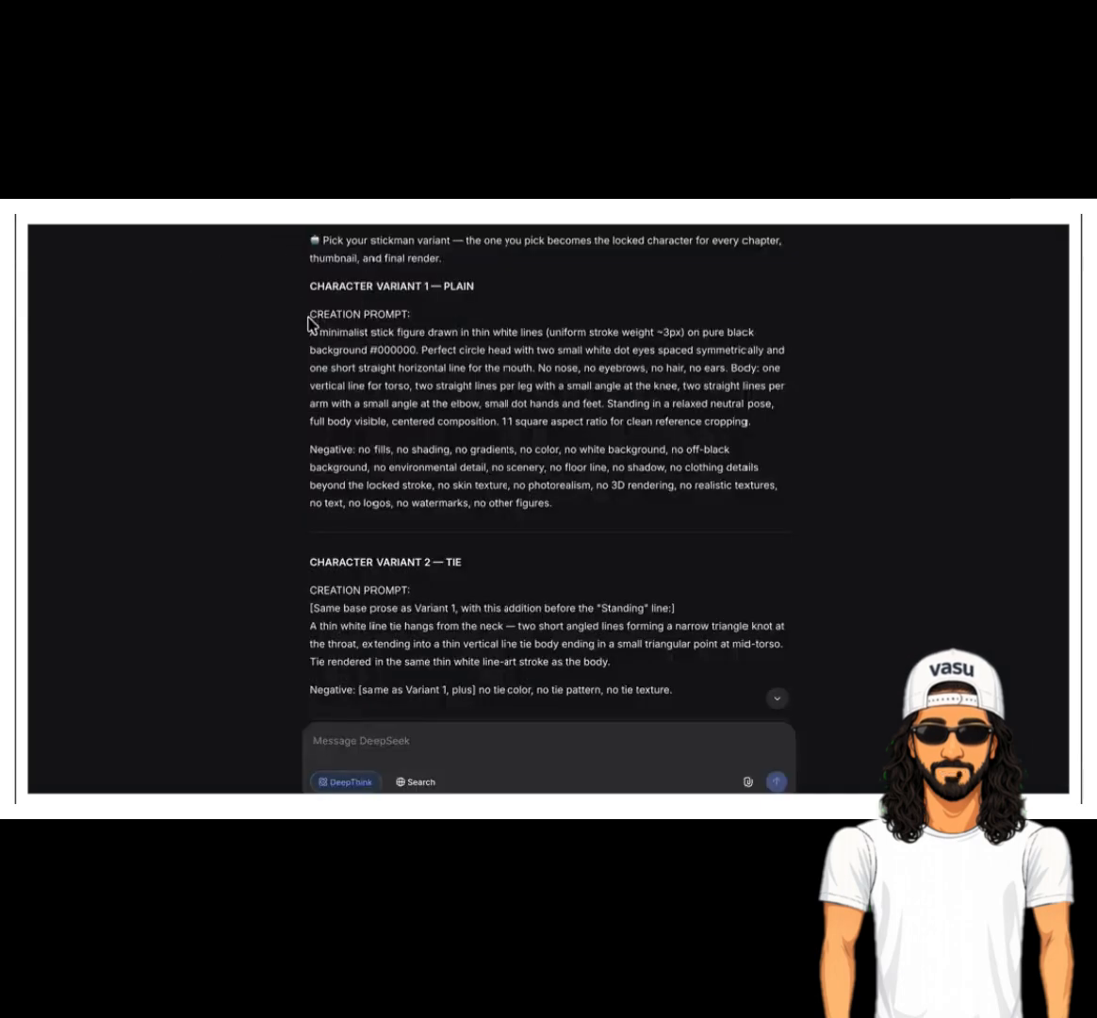
# - Copy DeepSeek's Variant 1 (Plain) creation prompt with its negatives into Meta AI, and generate it in Google Flow with Nano Banana 2
pyautogui.moveTo(309, 301); pyautogui.dragTo(462, 483)
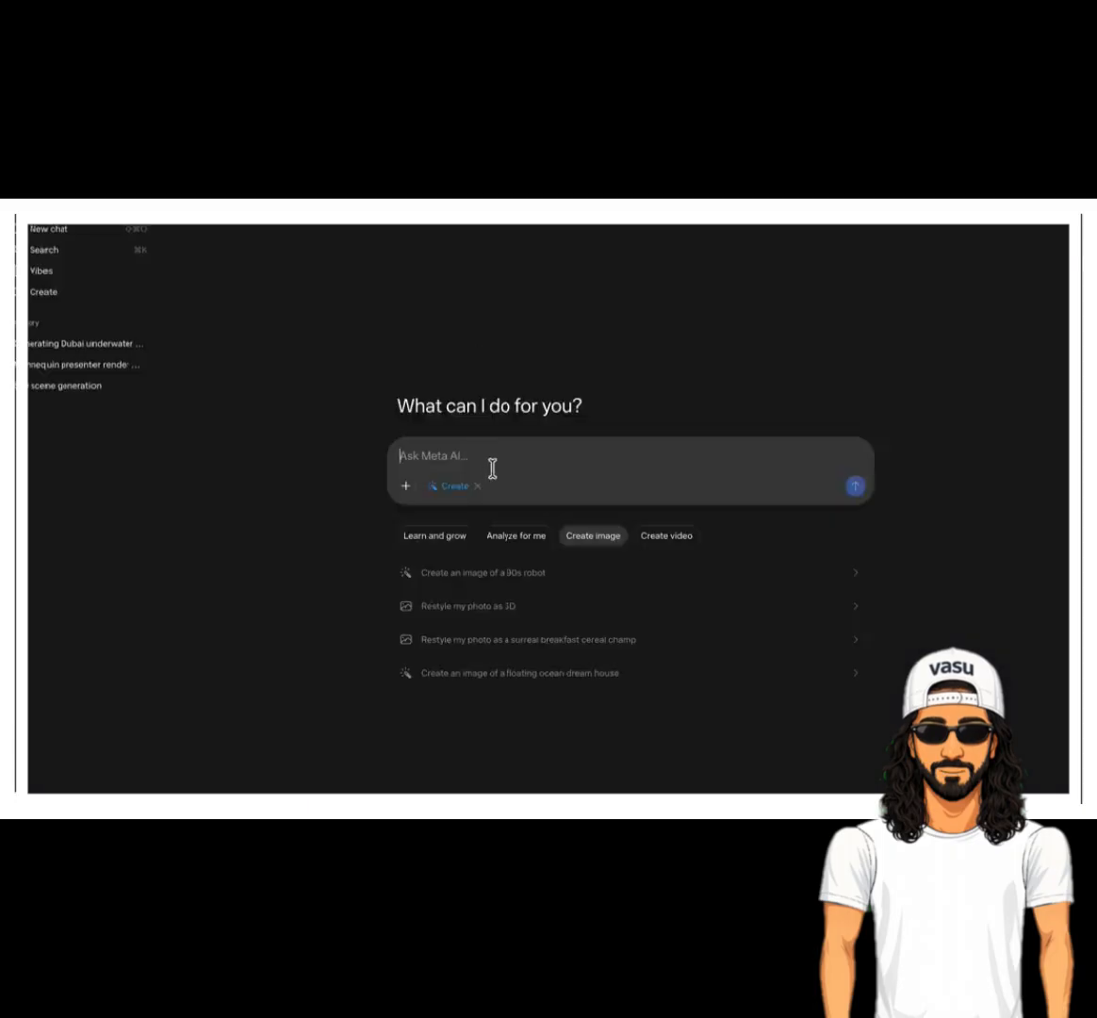
pyautogui.write('CREATION PROMPT: A minimalist stick figure drawn in thin white lines (uniform stroke weight ~3px) on pure black background #000000. Perfect circle head with two small white dot eyes spaced symmetrically and one short straight horizontal line for the mouth. No nose, no eyebrows, no hair, no ears. Body: one vertical line for torso, two straight lines per leg with a small angle at the knee, two straight lines per arm with a small angle at the elbow, small dot hands and feet. Standing in a relaxed neutral pose, full body visible, centered composition. 1:1 square aspect ratio for clean reference cropping.  Negative: no fills, no shading, no gradients, no color, no white background, no off-black background, no environmental detail, no scenery, no floor line, no shadow, no clothing details beyond the locked stroke, no skin texture, no photorealism, no 3D rendering, no realistic textures, no text, no logos, no watermarks, no other figures.')
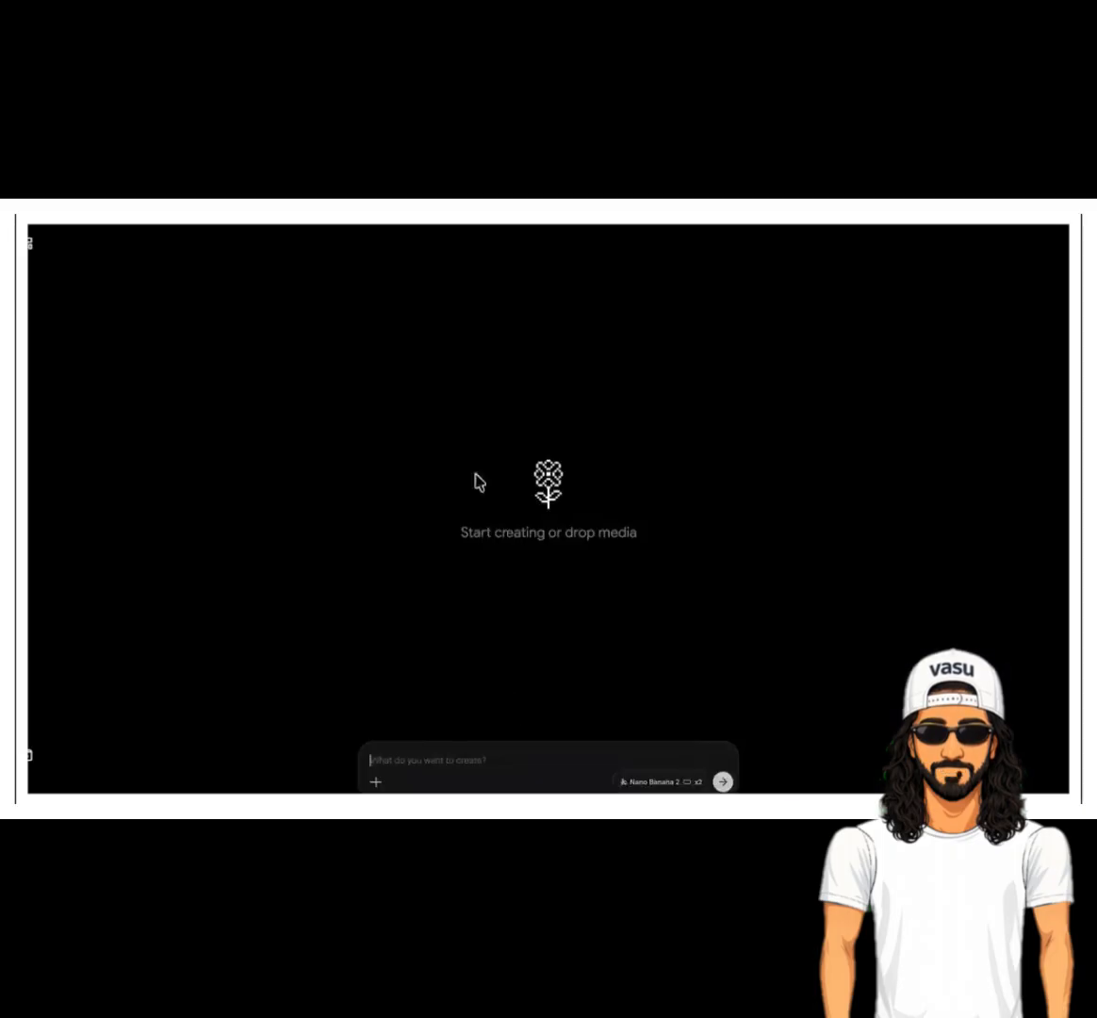
pyautogui.hotkey('ctrl', 'v')
pyautogui.click(722, 781)
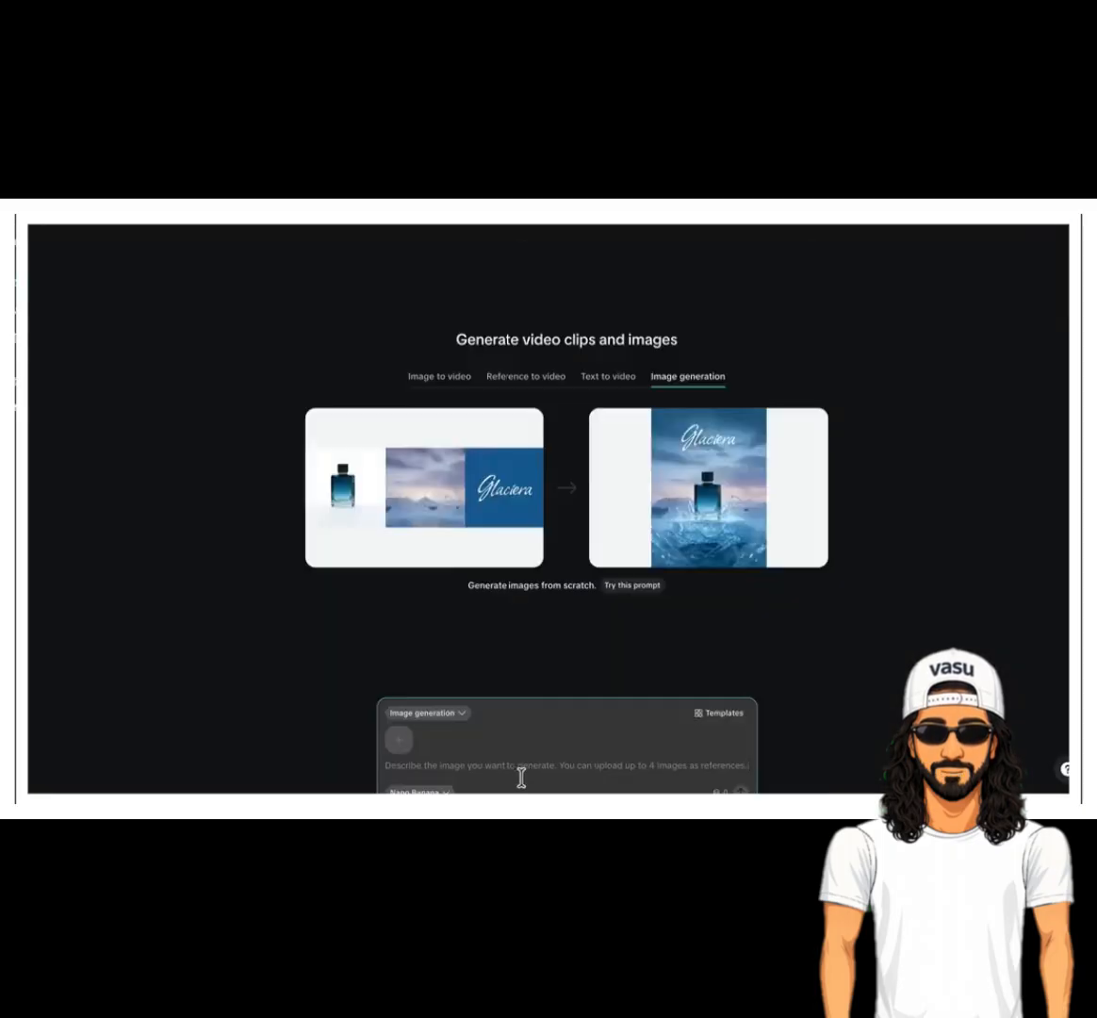
# - Generate images from the same Variant 1 prompt in Symphony with Nano Banana and dismiss the feedback survey
pyautogui.click(521, 778)
pyautogui.hotkey('ctrl', 'v')
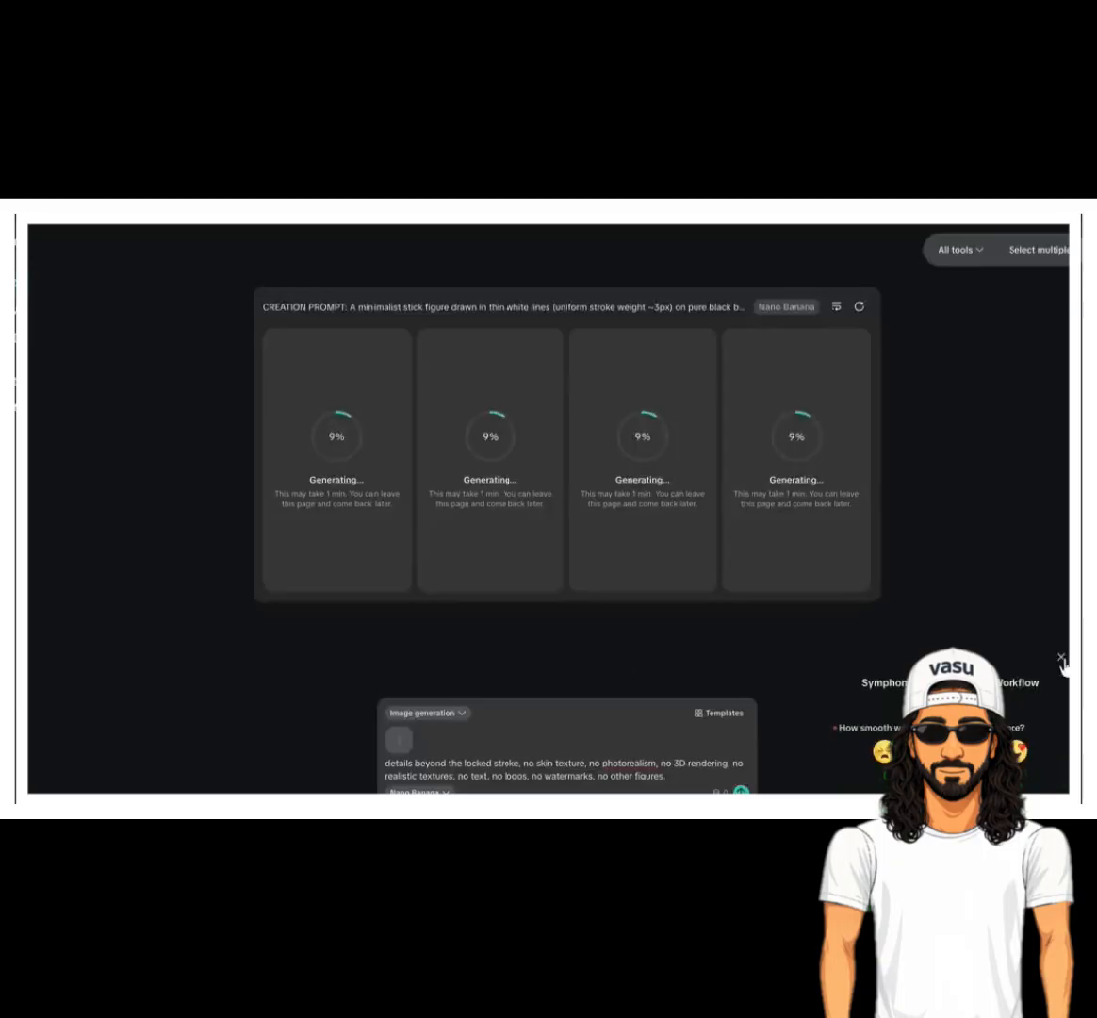
pyautogui.click(1062, 659)
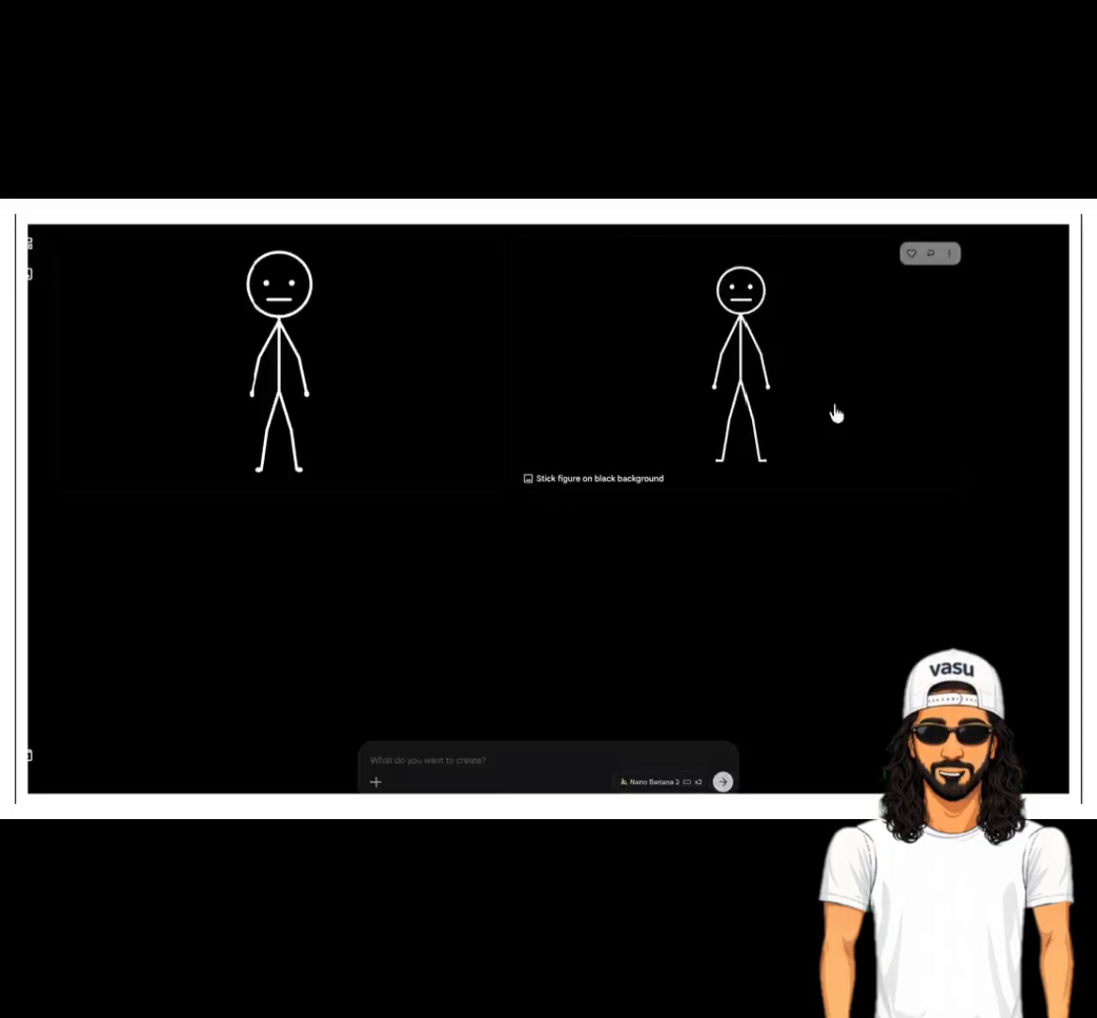
# - Download the second stick figure from Google Flow after previewing it, and the fourth stick figure from Symphony
pyautogui.click(726, 327)
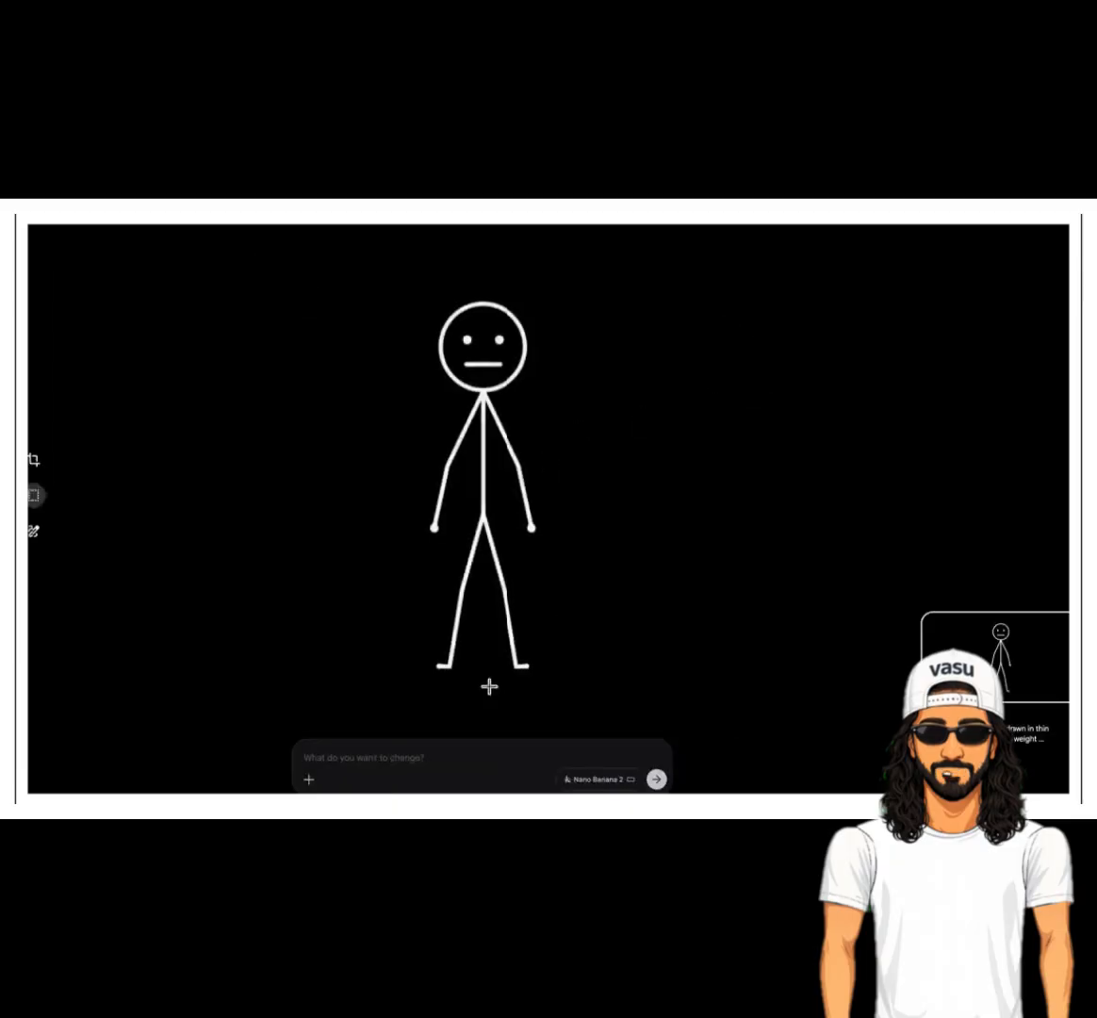
pyautogui.click(35, 241)
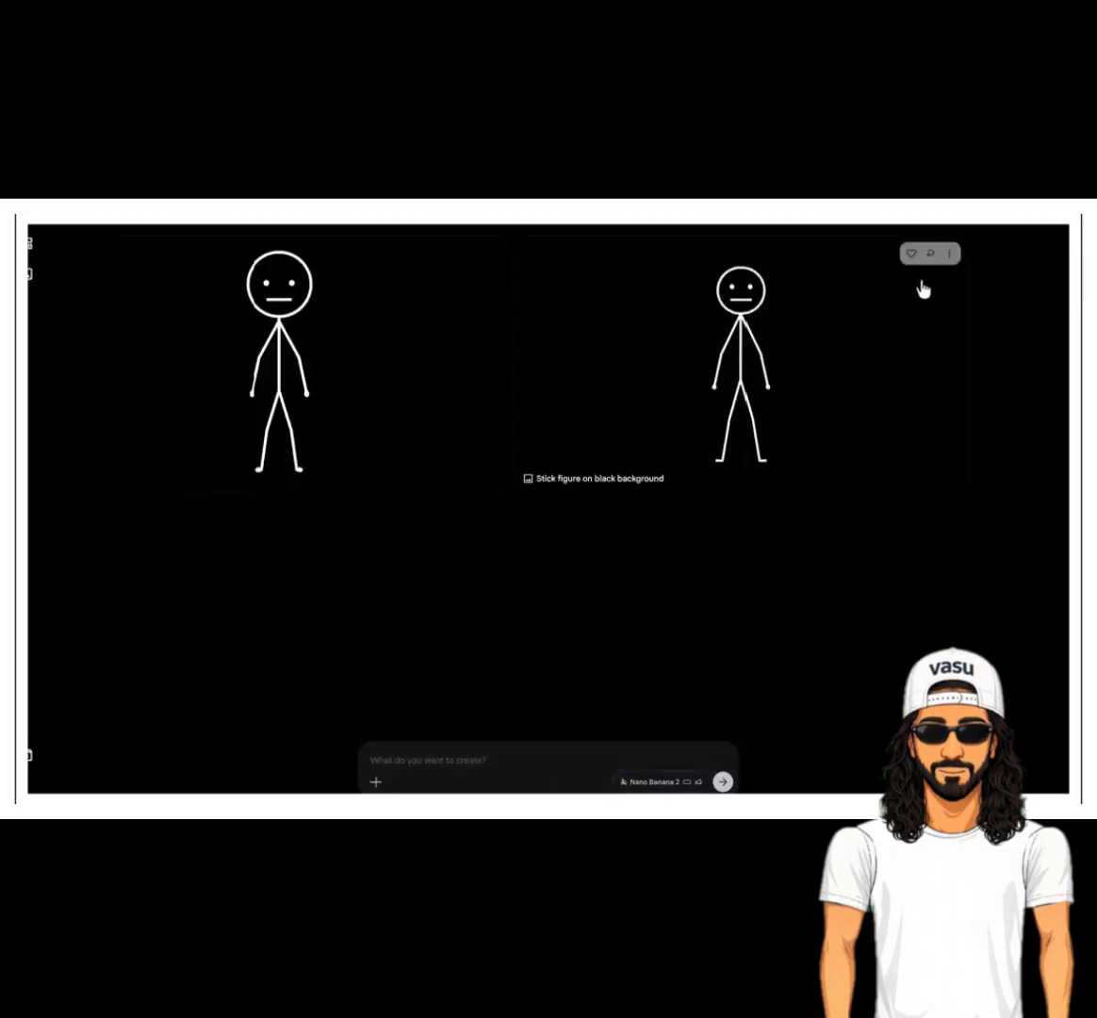
pyautogui.click(948, 252)
pyautogui.moveTo(954, 363)
pyautogui.click(848, 377)
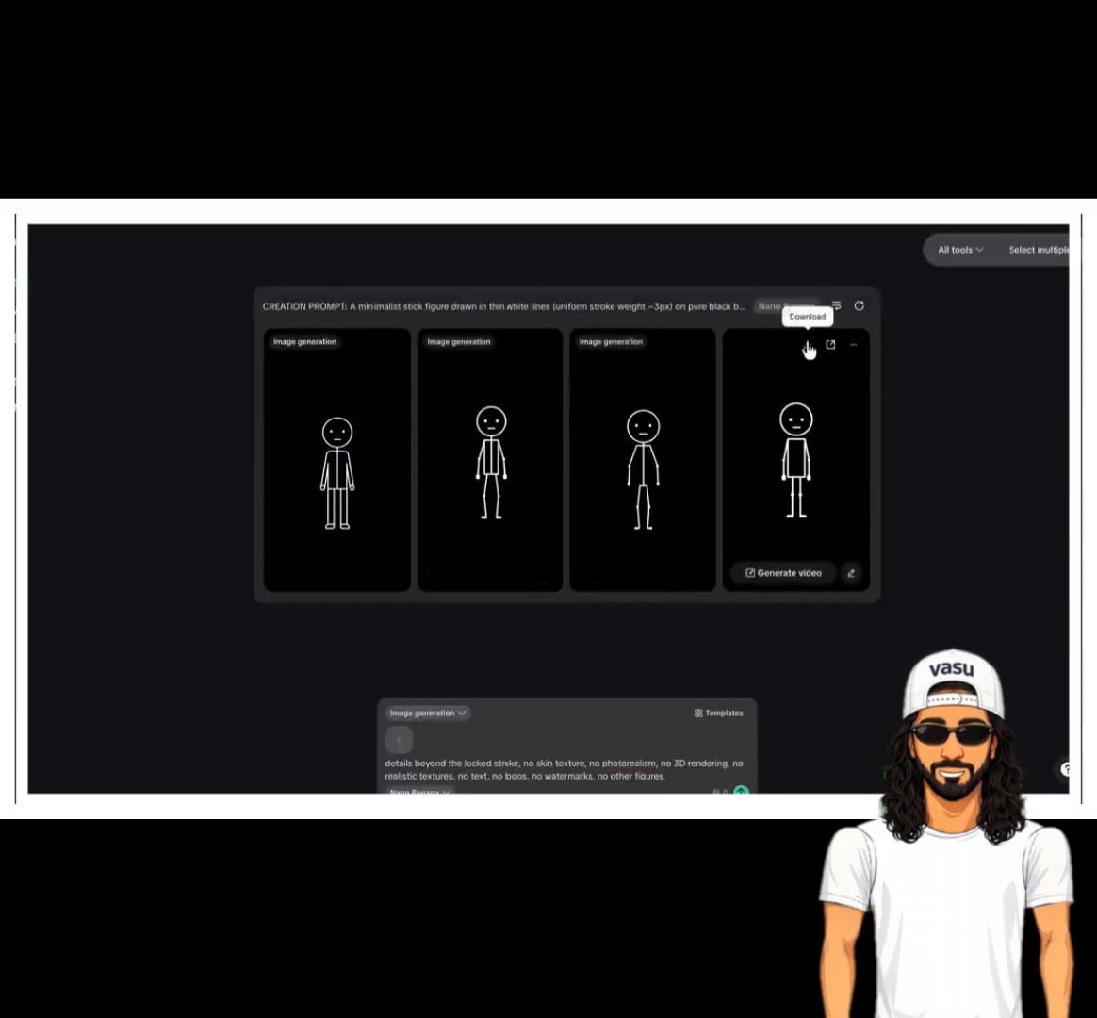
pyautogui.click(809, 349)
pyautogui.click(808, 348)
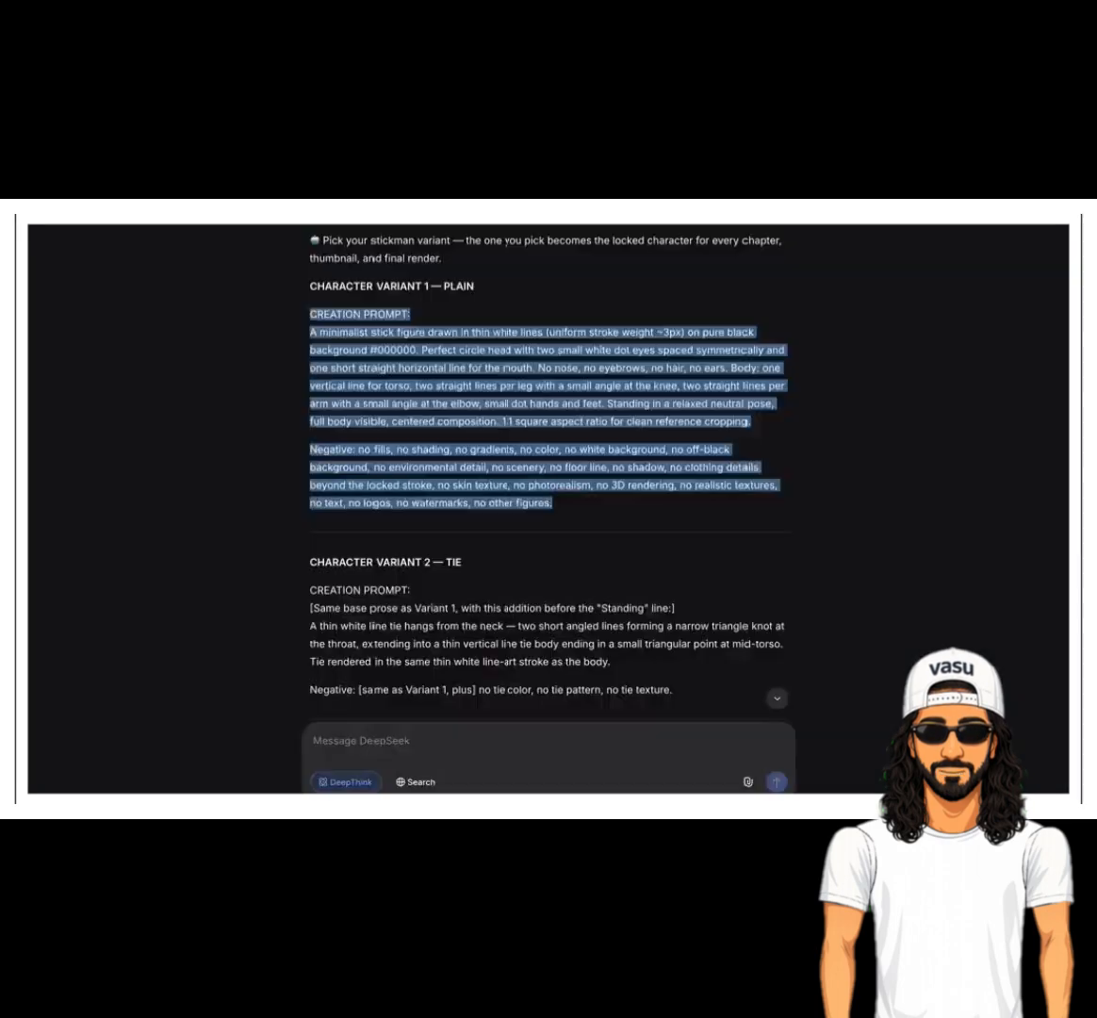
# - Copy the Variant 2 (Tie) creation prompt with its negatives from DeepSeek and replace Symphony's image prompt with it
pyautogui.click(537, 483)
pyautogui.scroll(-3, 536, 488)
pyautogui.moveTo(670, 539); pyautogui.dragTo(308, 436)
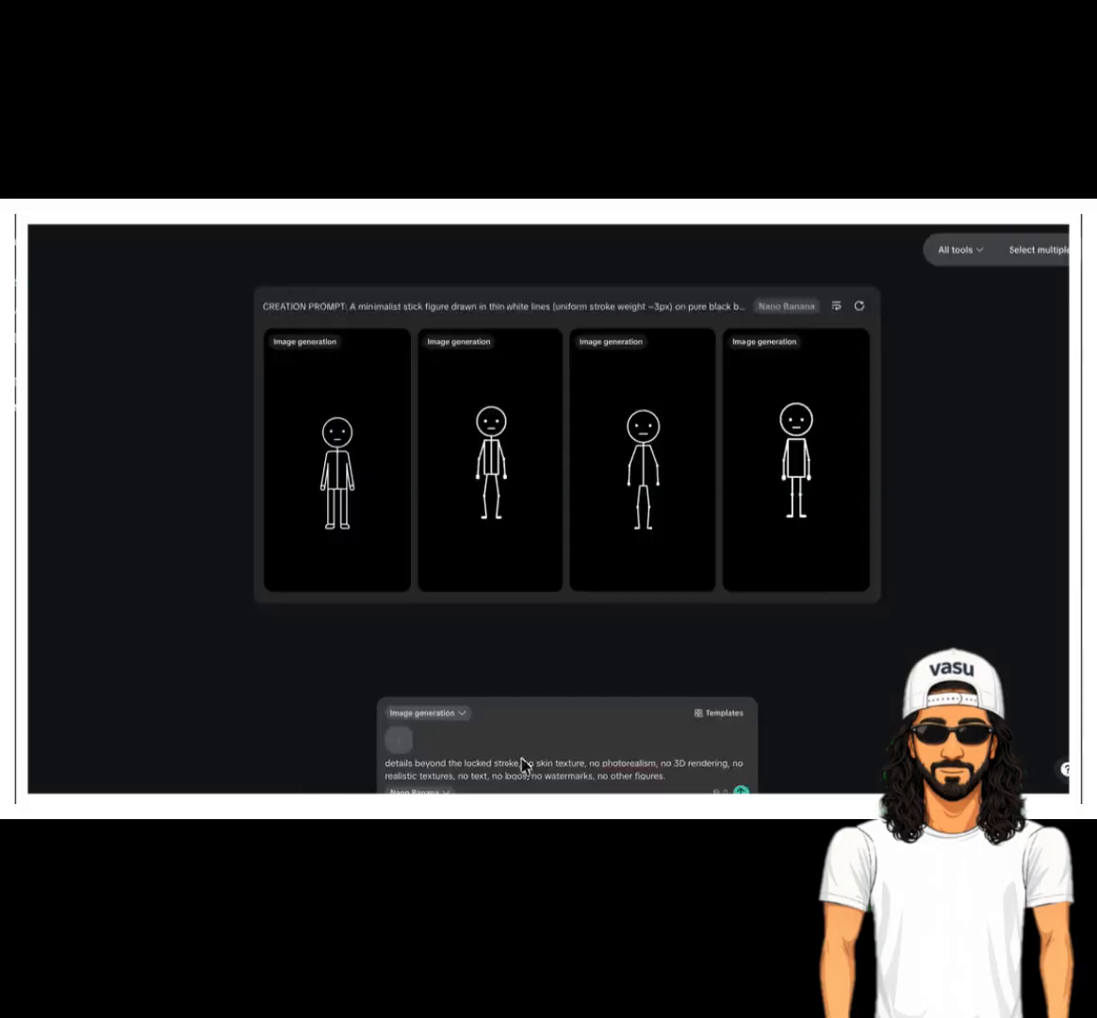
pyautogui.hotkey('ctrl', 'a')
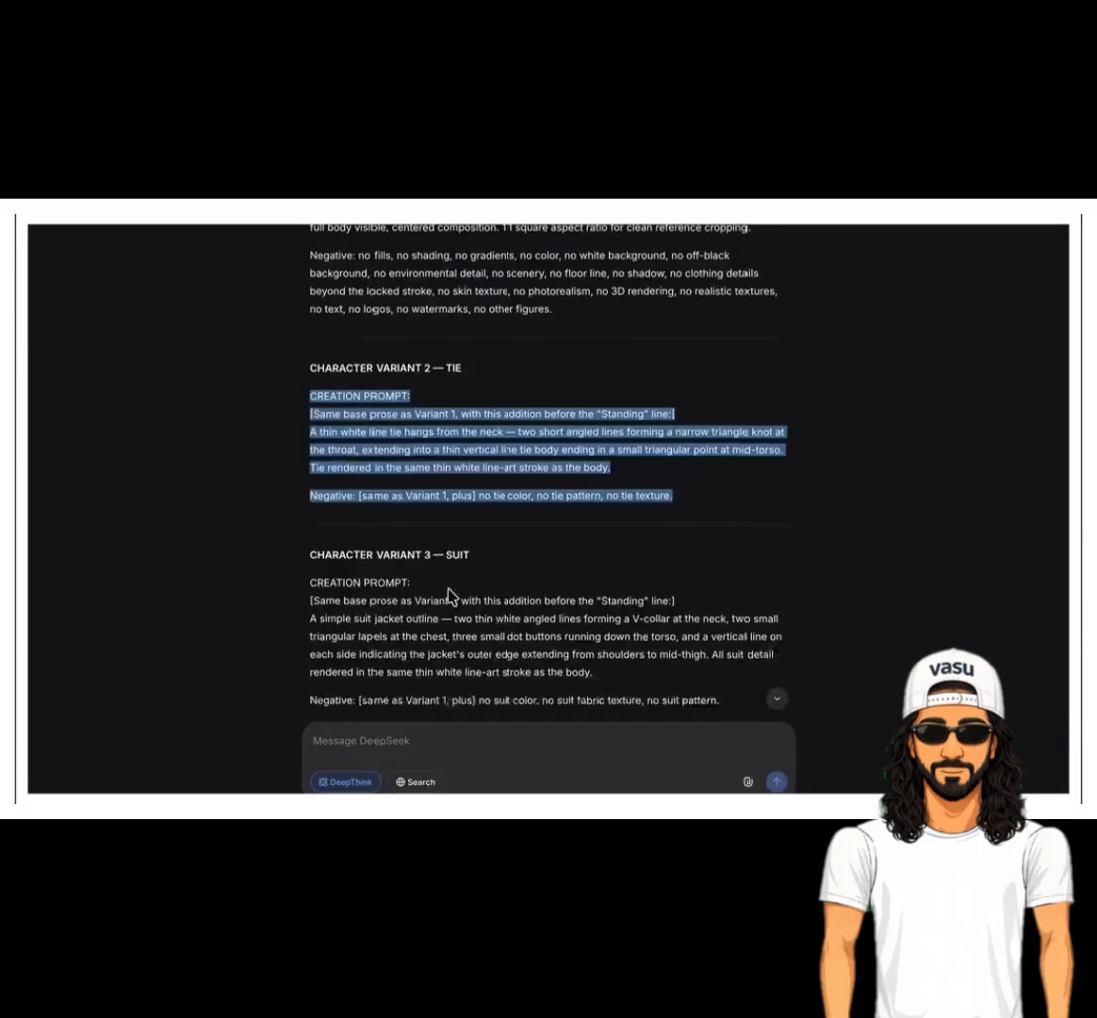
# - Review DeepSeek's remaining variant prompts and the plain, lab coat, clown, suit and tie characters generated in Symphony
pyautogui.scroll(-5, 447, 592)
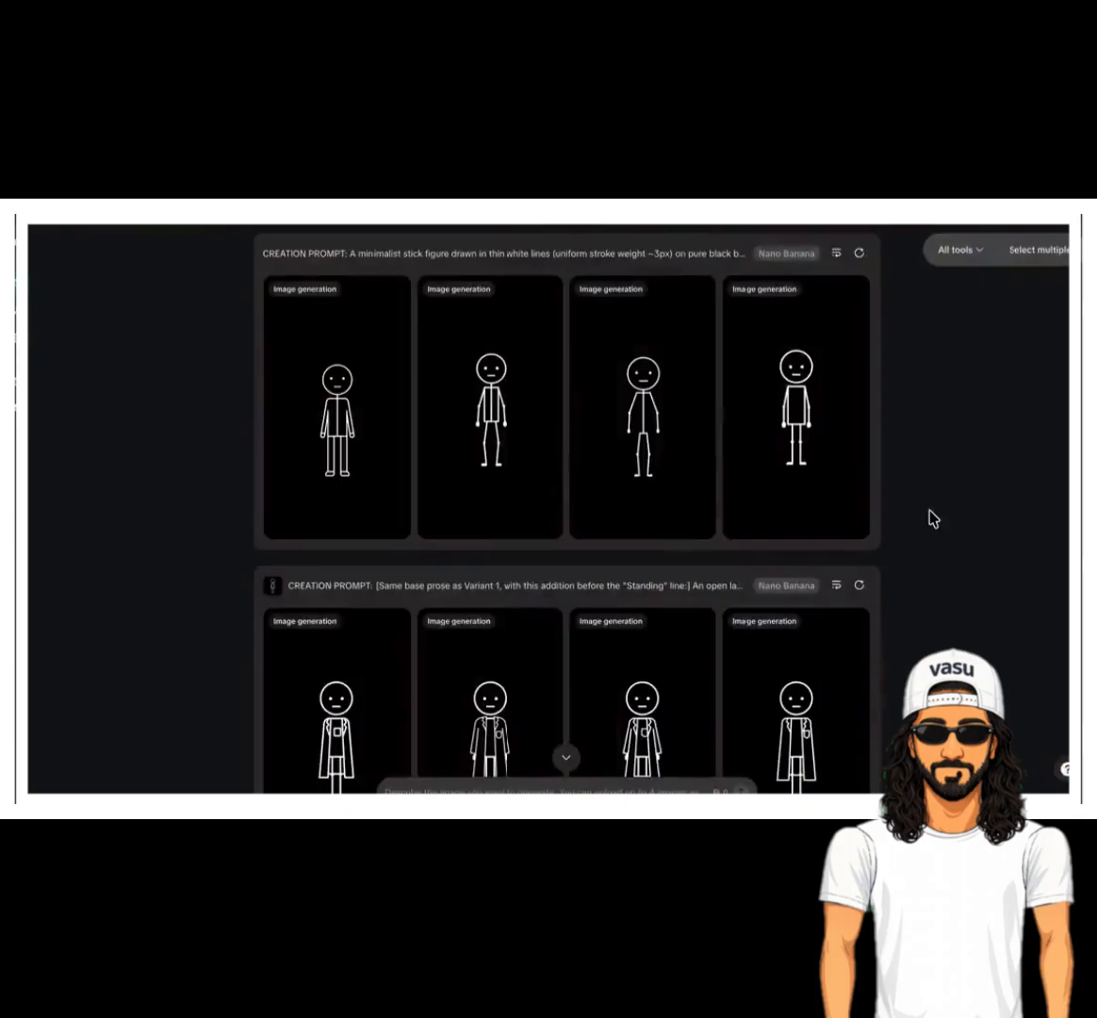
pyautogui.scroll(-1, 937, 517)
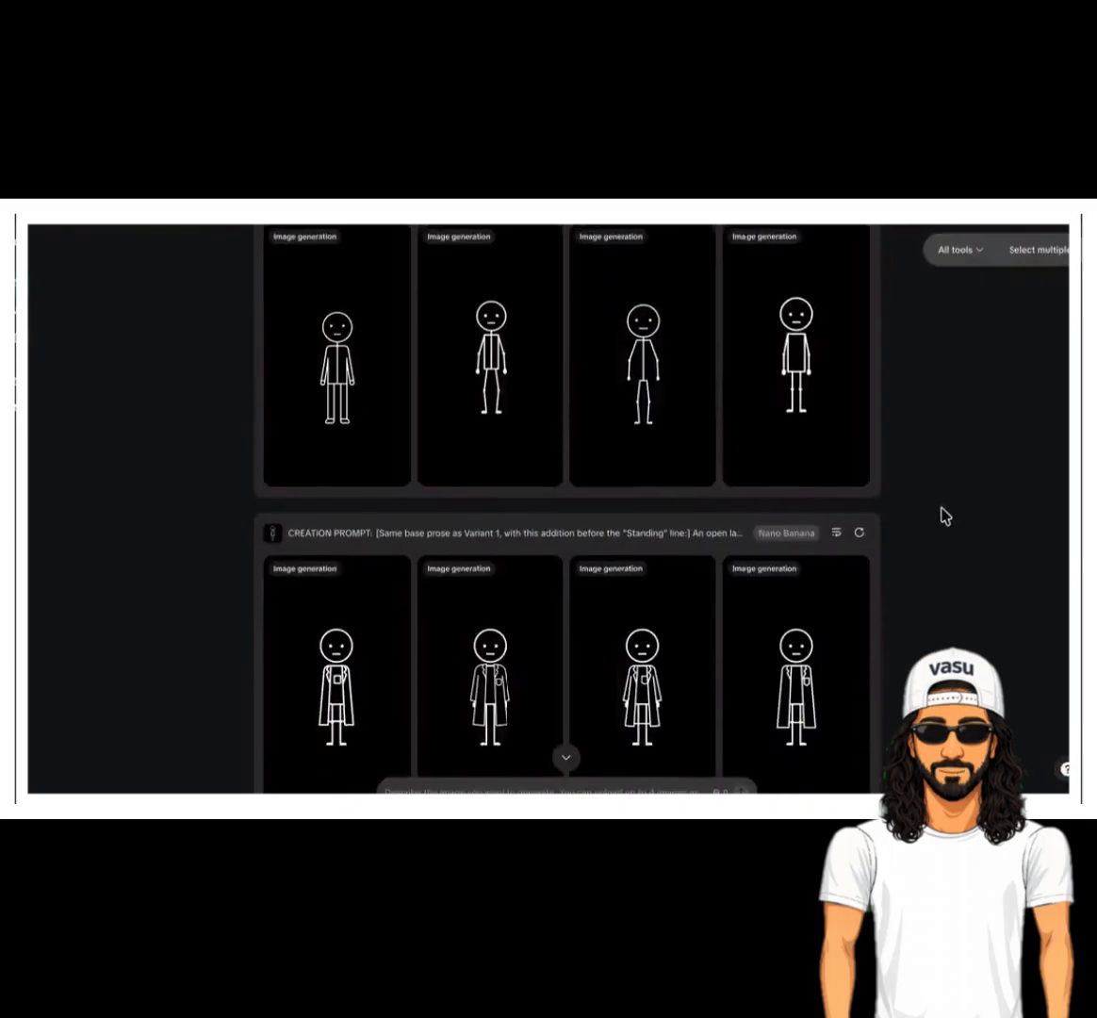
pyautogui.scroll(-4, 945, 517)
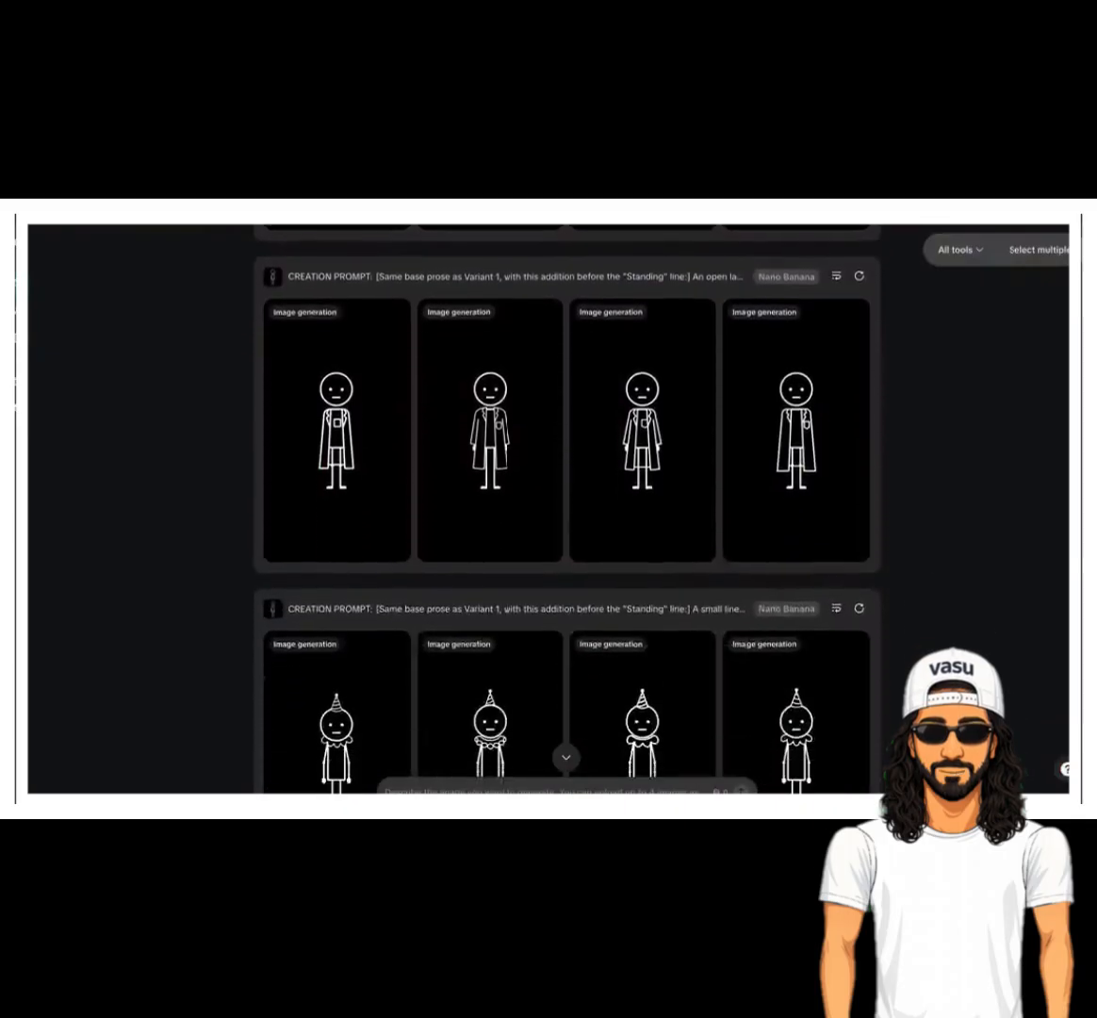
pyautogui.scroll(-6, 565, 509)
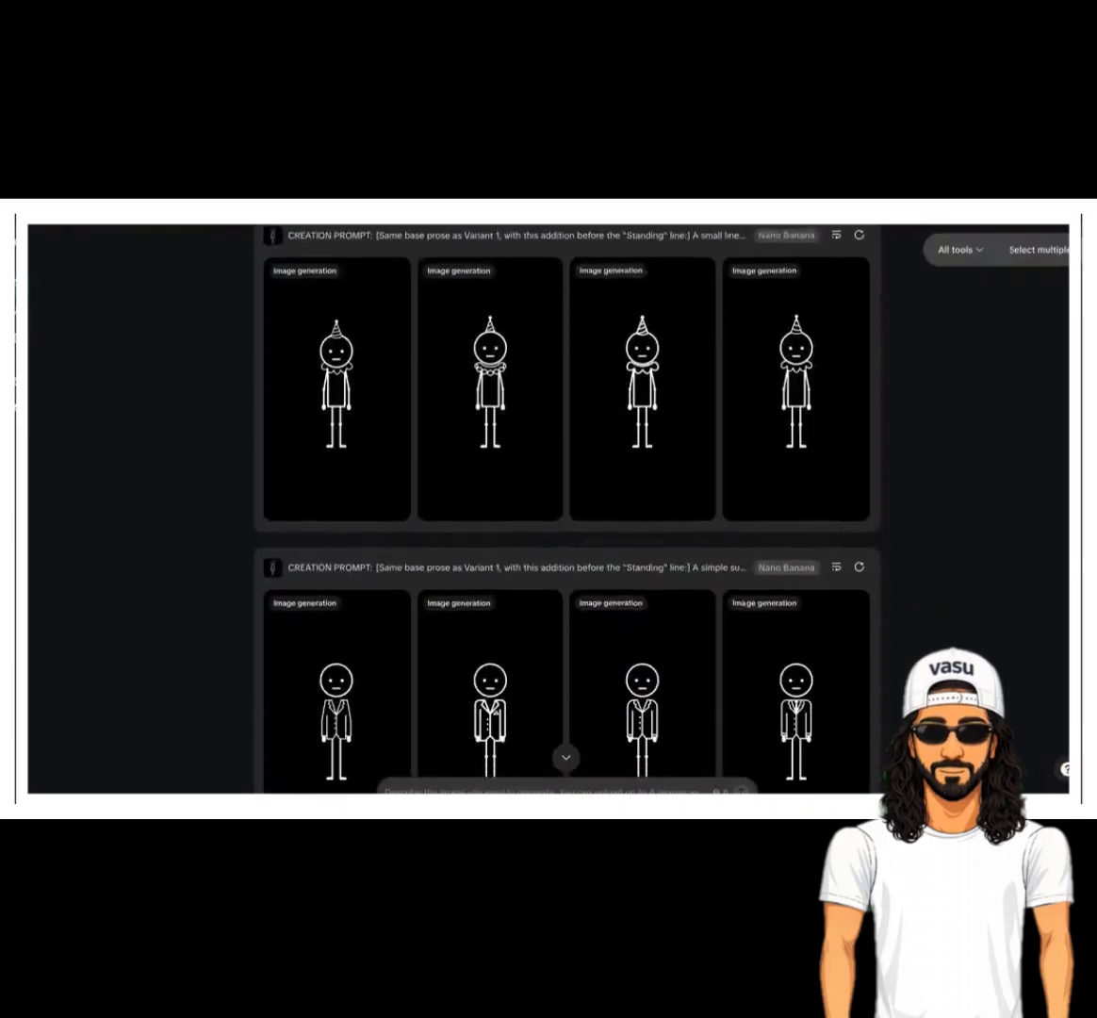
pyautogui.scroll(-8, 565, 509)
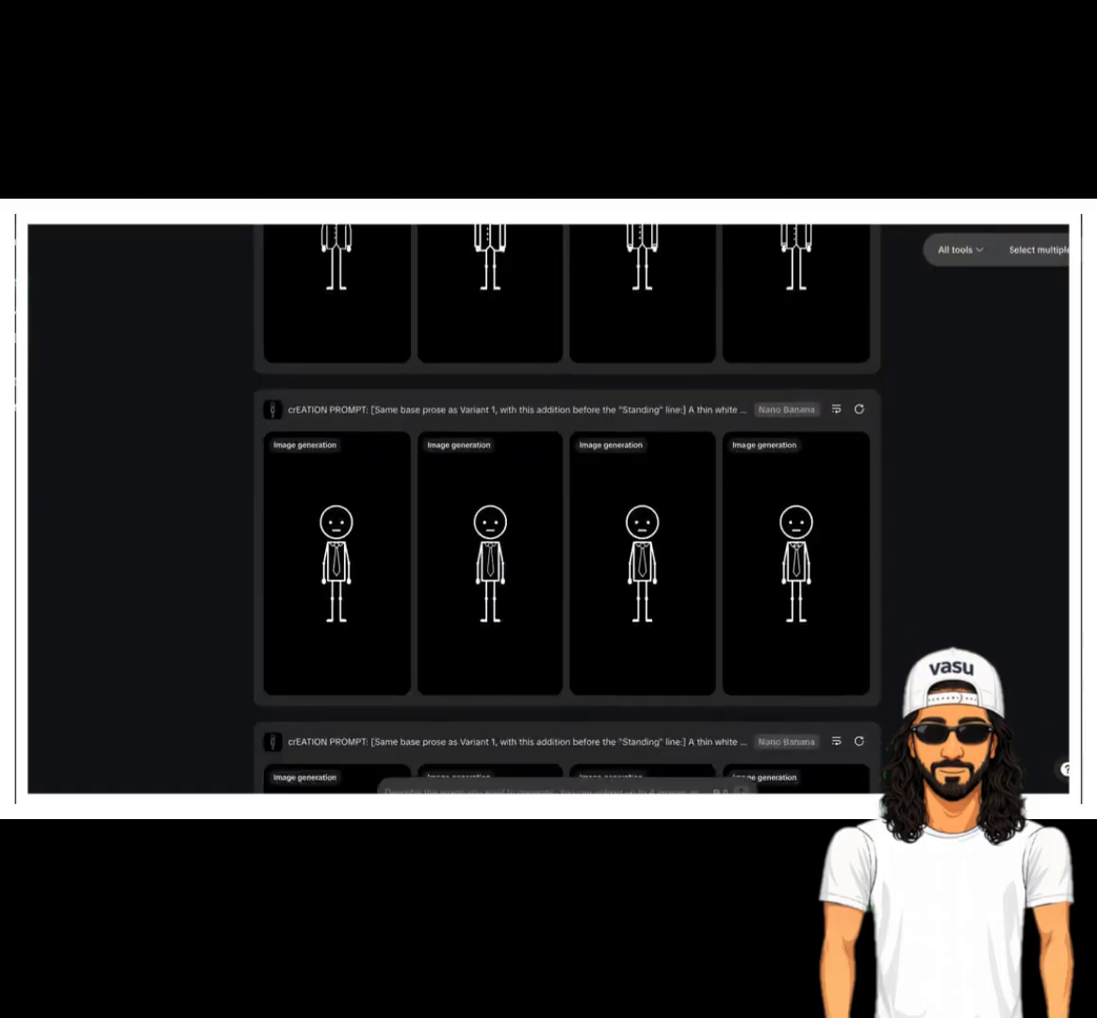
pyautogui.scroll(-5, 566, 509)
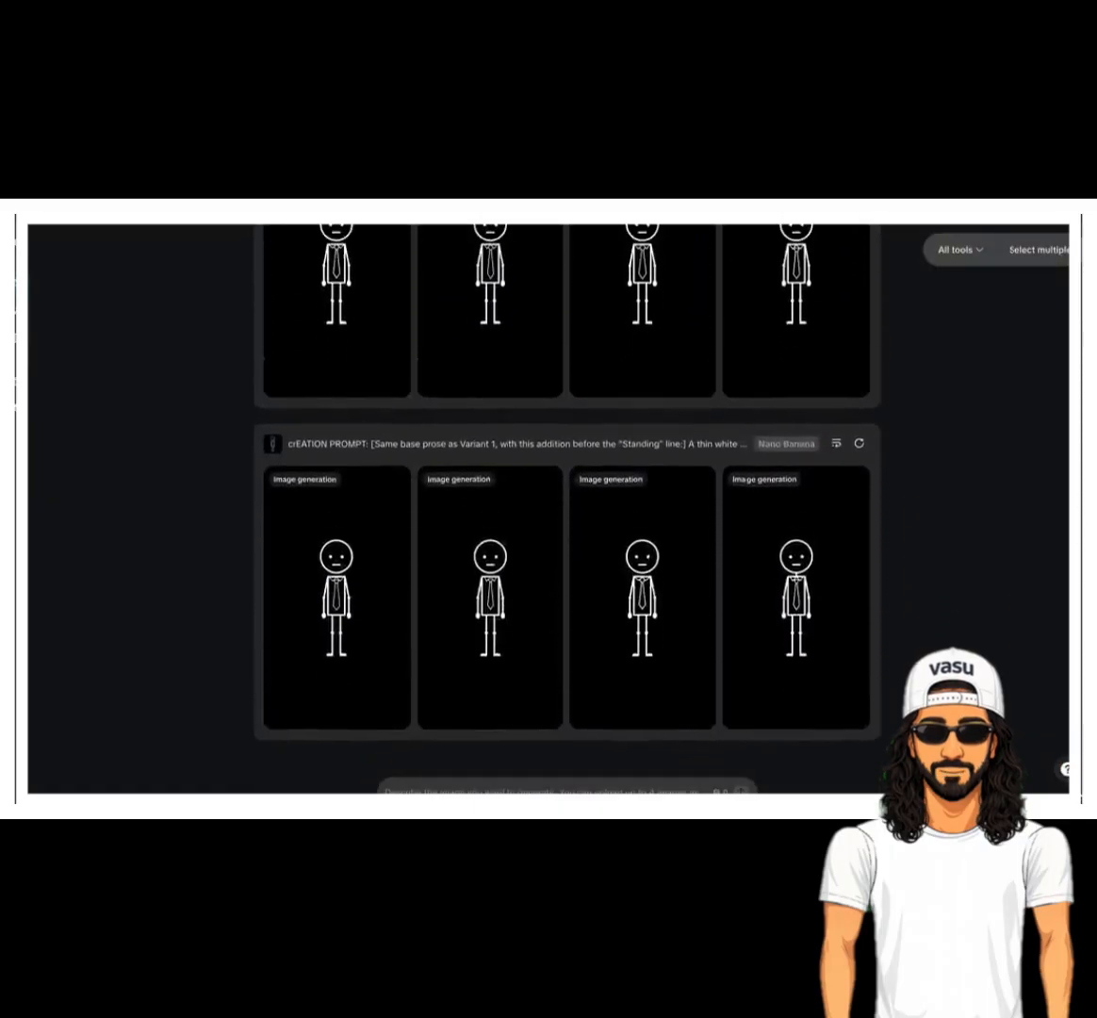
pyautogui.scroll(10, 1046, 411)
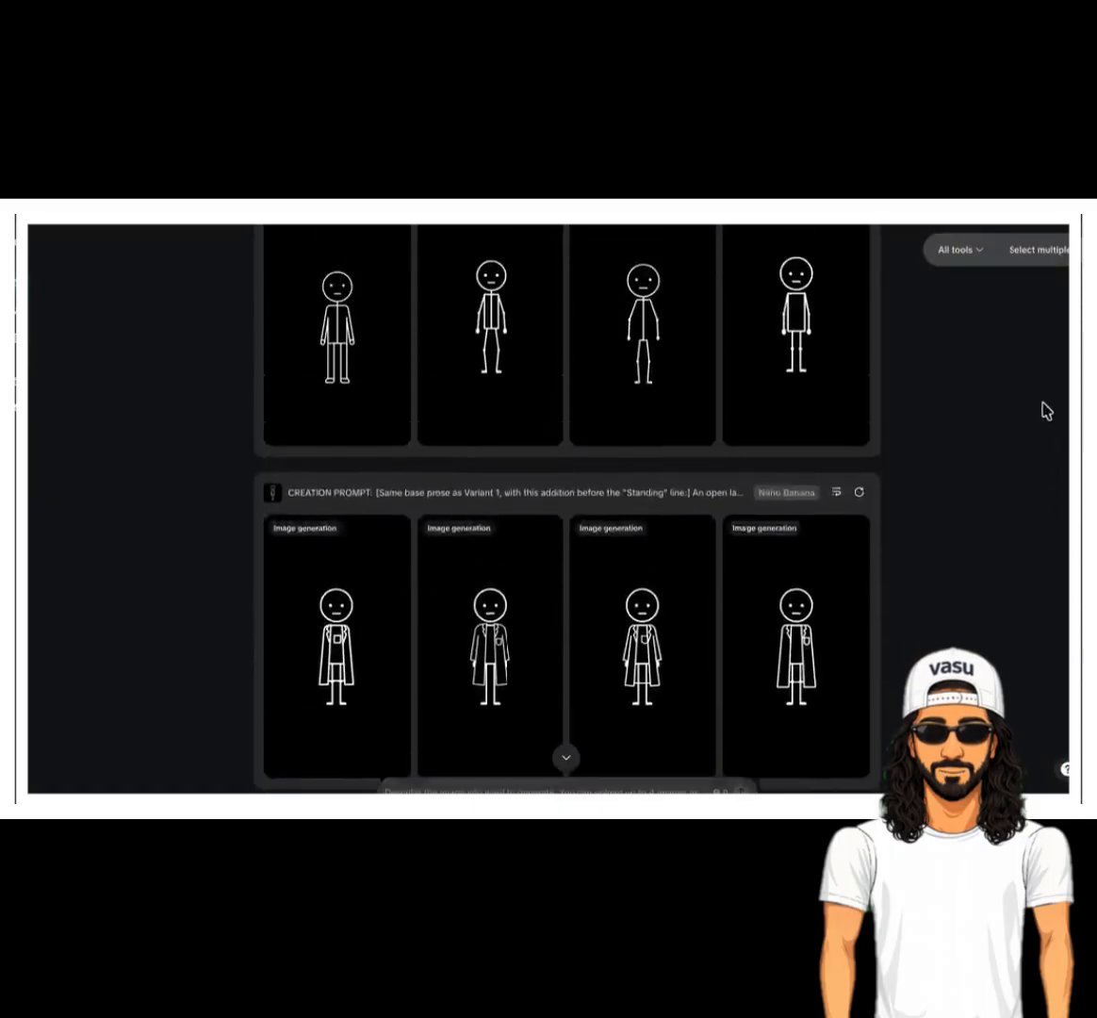
pyautogui.scroll(2, 1040, 392)
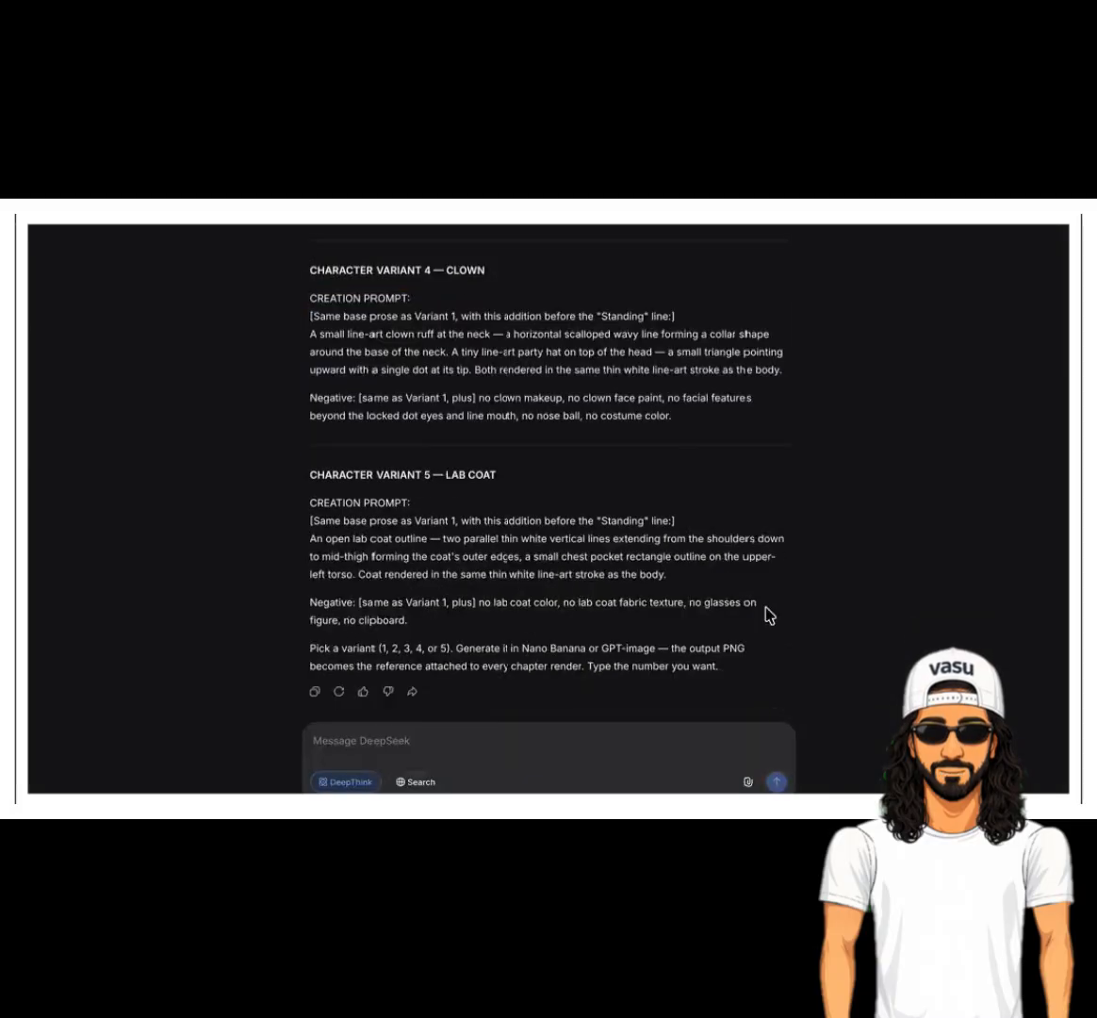
# - Send "next" in the DeepSeek chat and choose character variant 1
pyautogui.write('next')
pyautogui.press('Return')
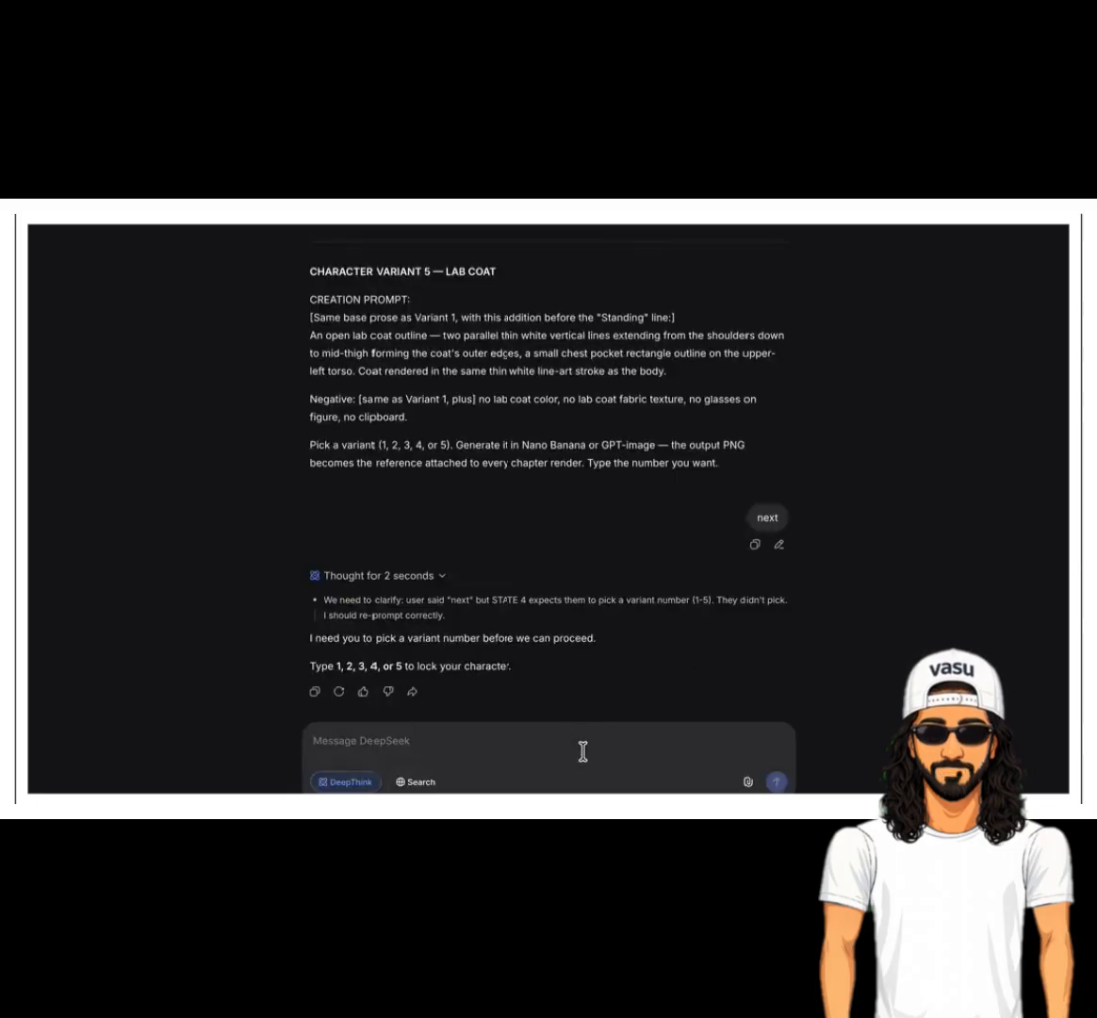
pyautogui.click(582, 751)
pyautogui.write('1')
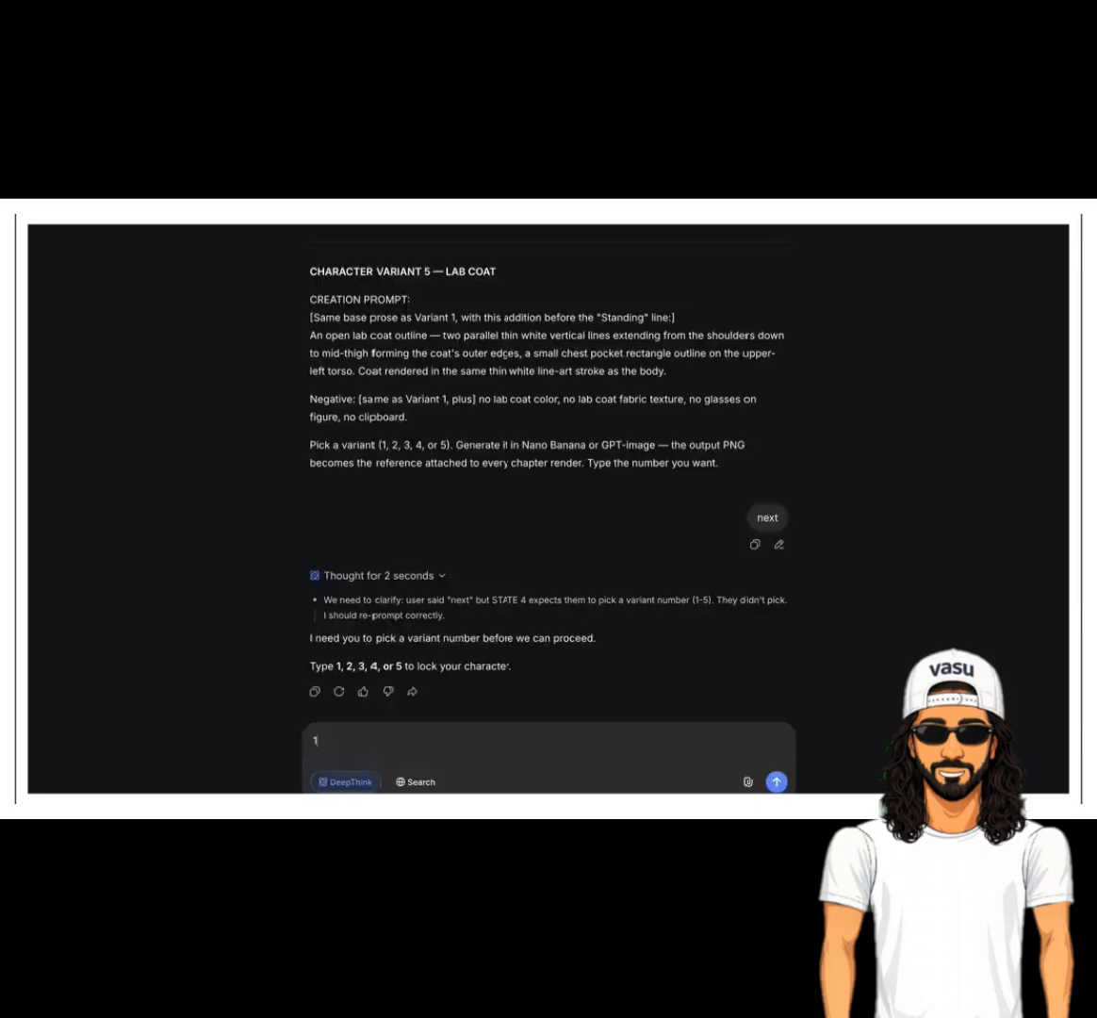
pyautogui.press('Return')
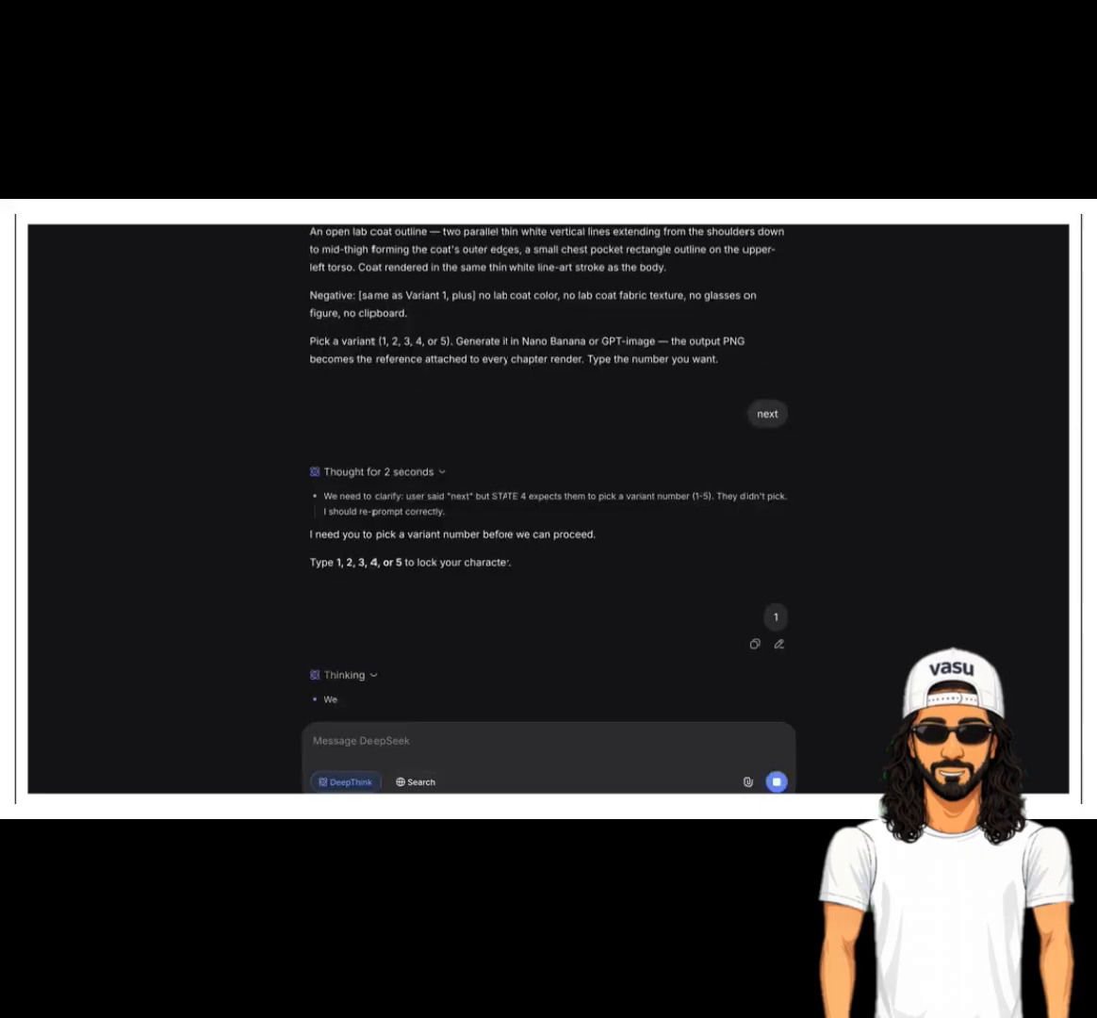
# - Send "next" to request animation chapter prompts, and submit the copied visual flow with its carried-over negative prompt to DeepSeek
pyautogui.click(627, 745)
pyautogui.write('n')
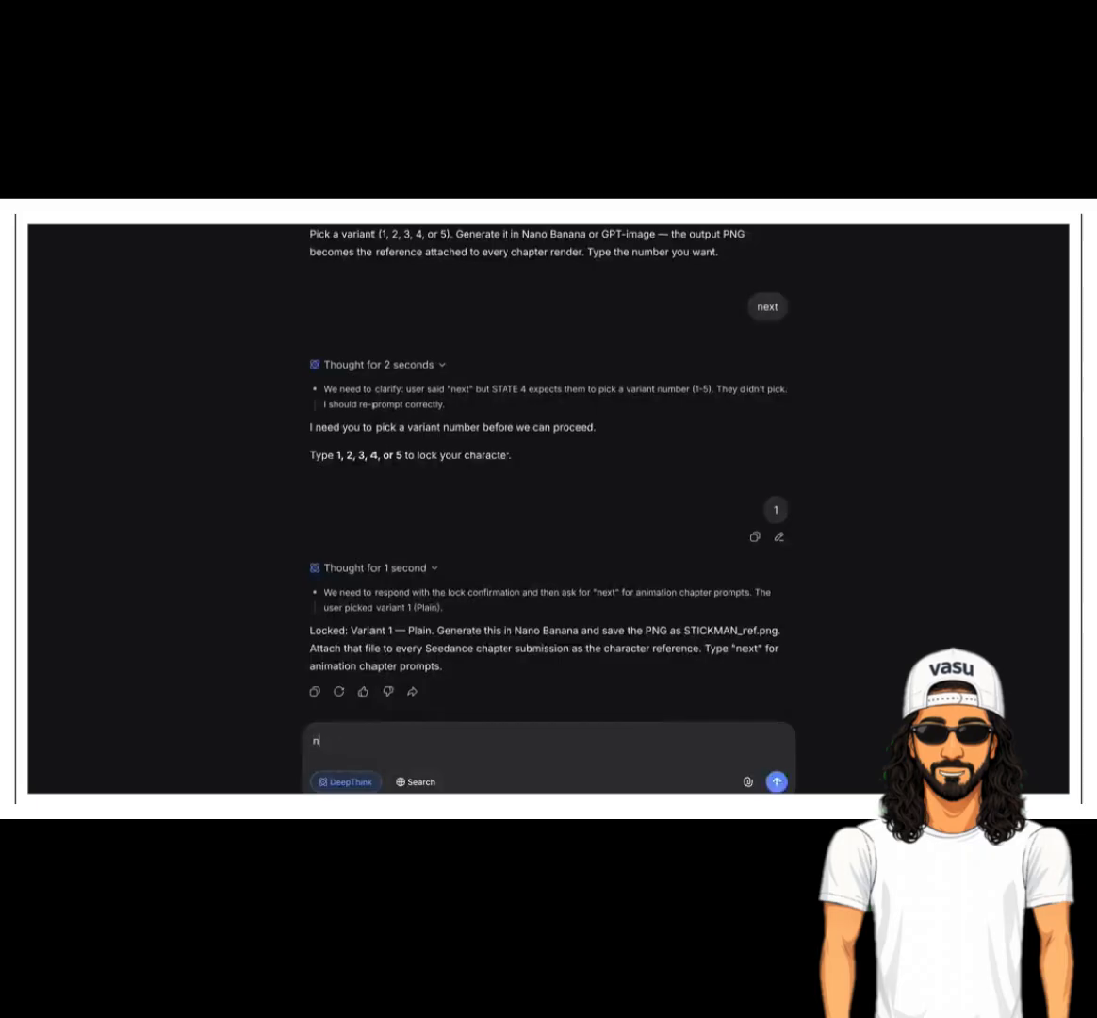
pyautogui.write('ext')
pyautogui.press('Return')
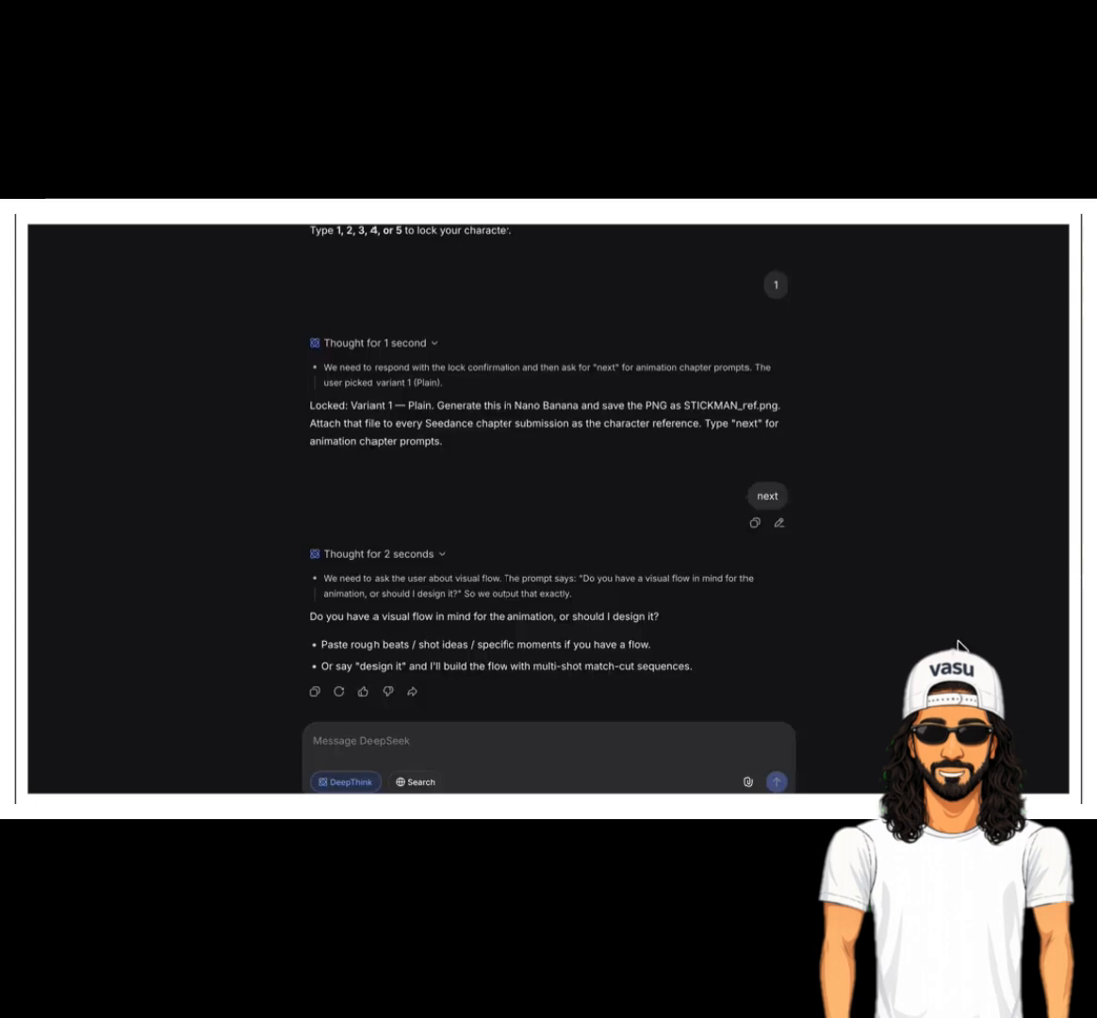
pyautogui.click(537, 775)
pyautogui.hotkey('ctrl', 'v')
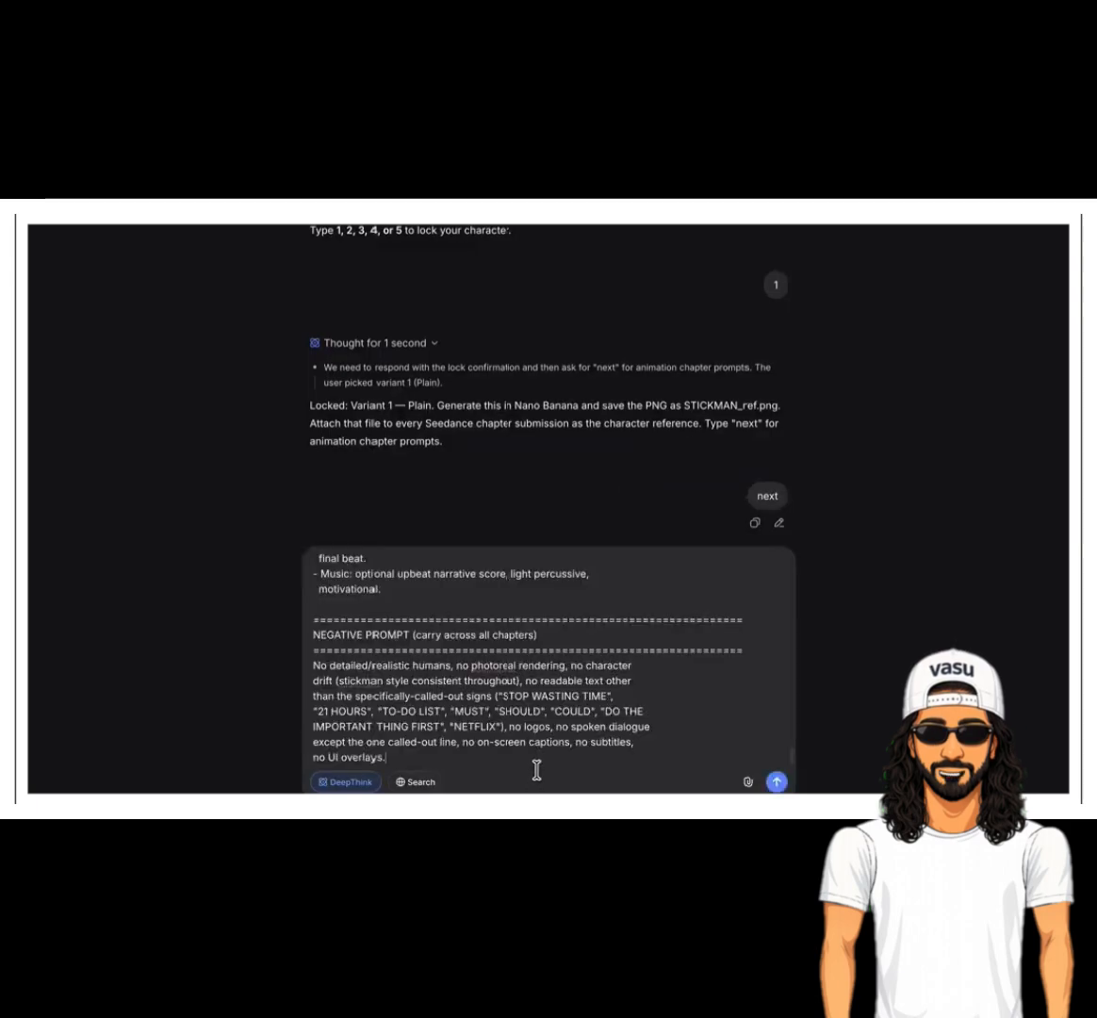
pyautogui.press('Return')
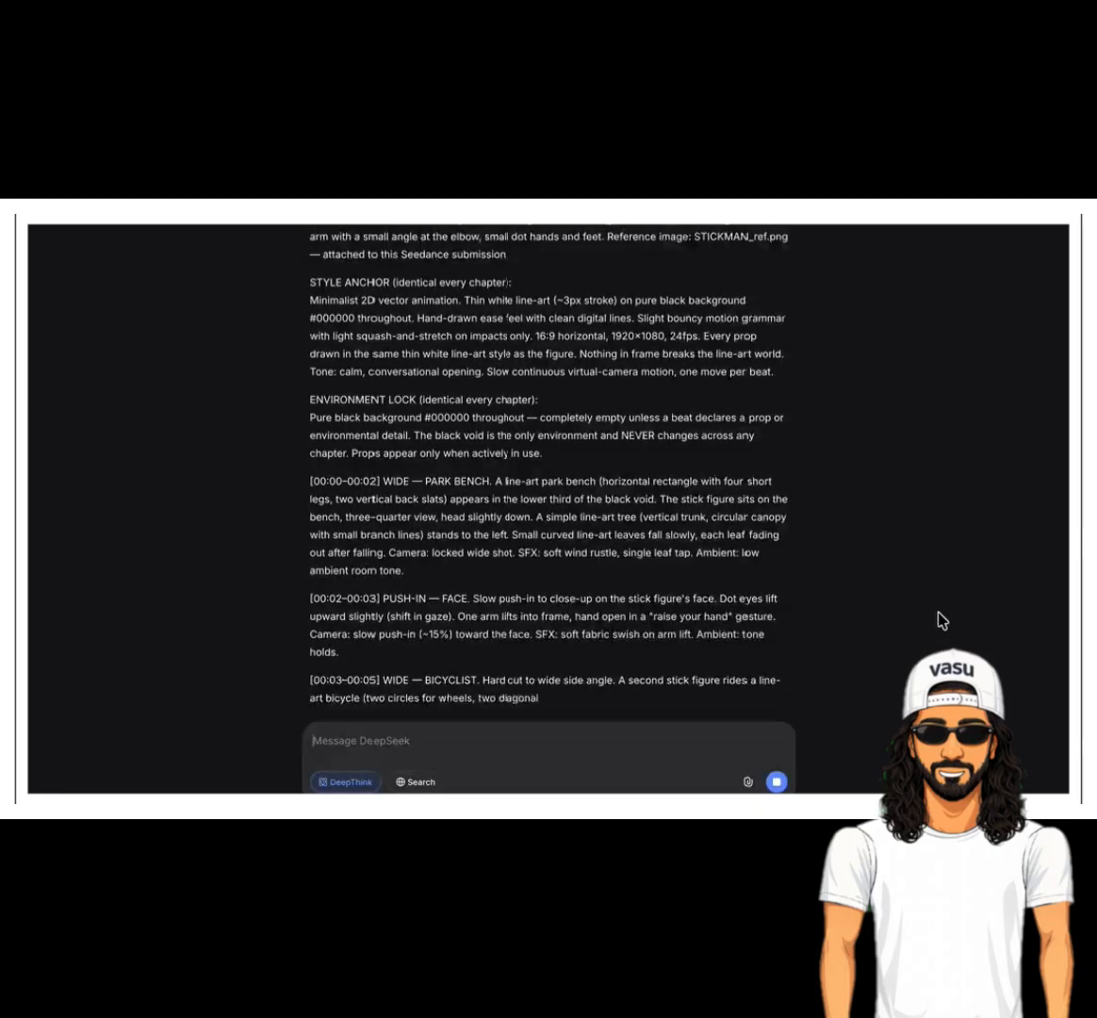
pyautogui.middleClick(938, 613)
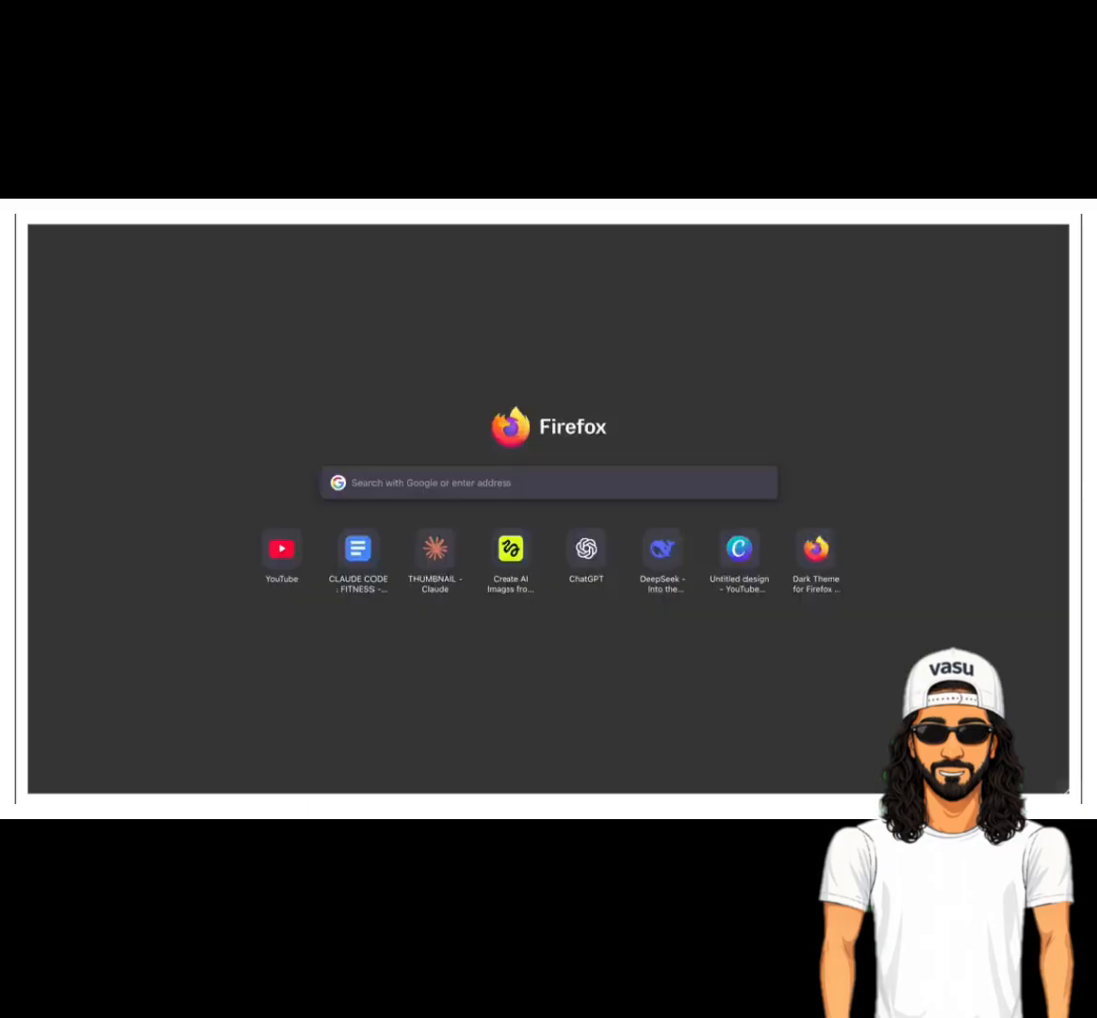
# - Search the web for "google vids", open the Google Vids site and sign in with a Google account
pyautogui.hotkey('ctrl', 'l')
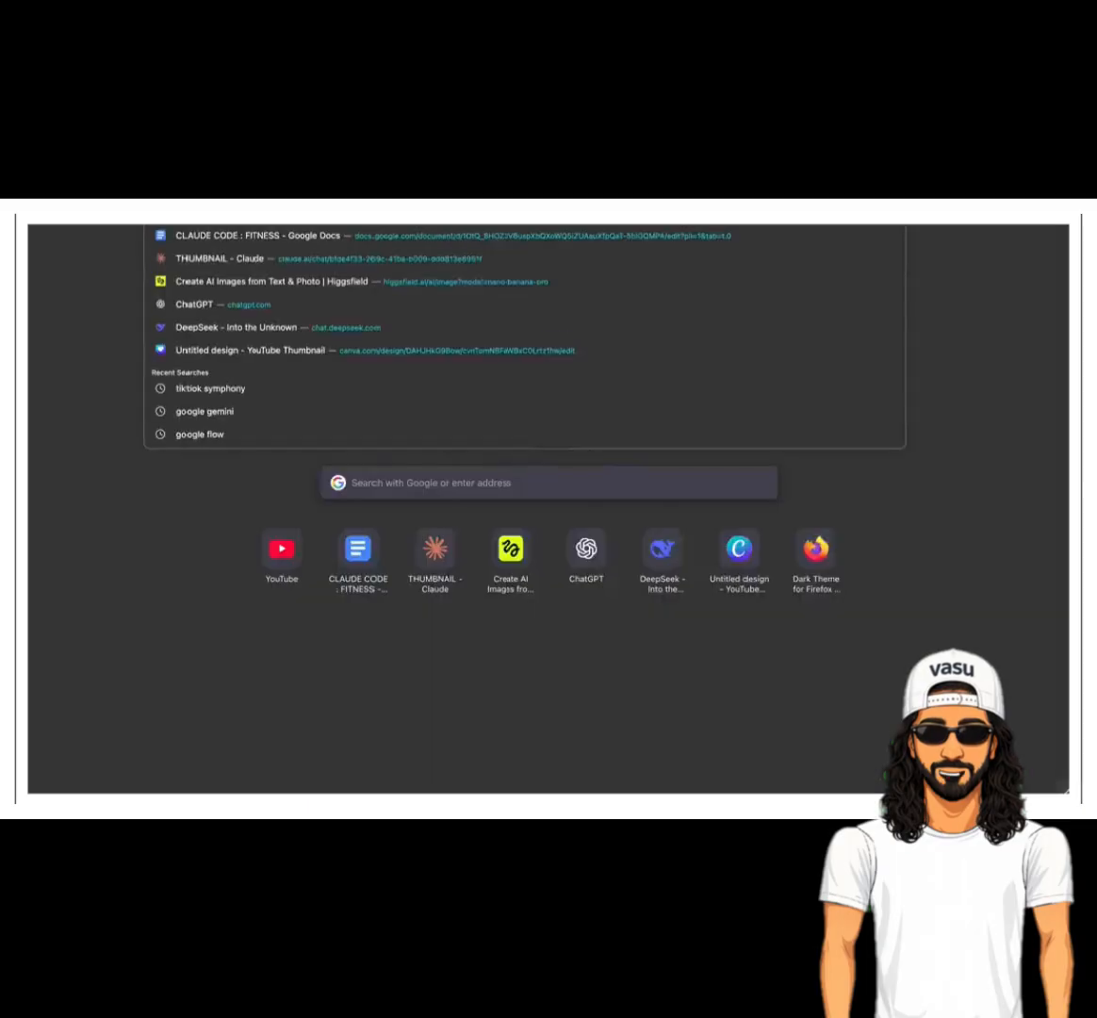
pyautogui.write('google vids')
pyautogui.press('Return')
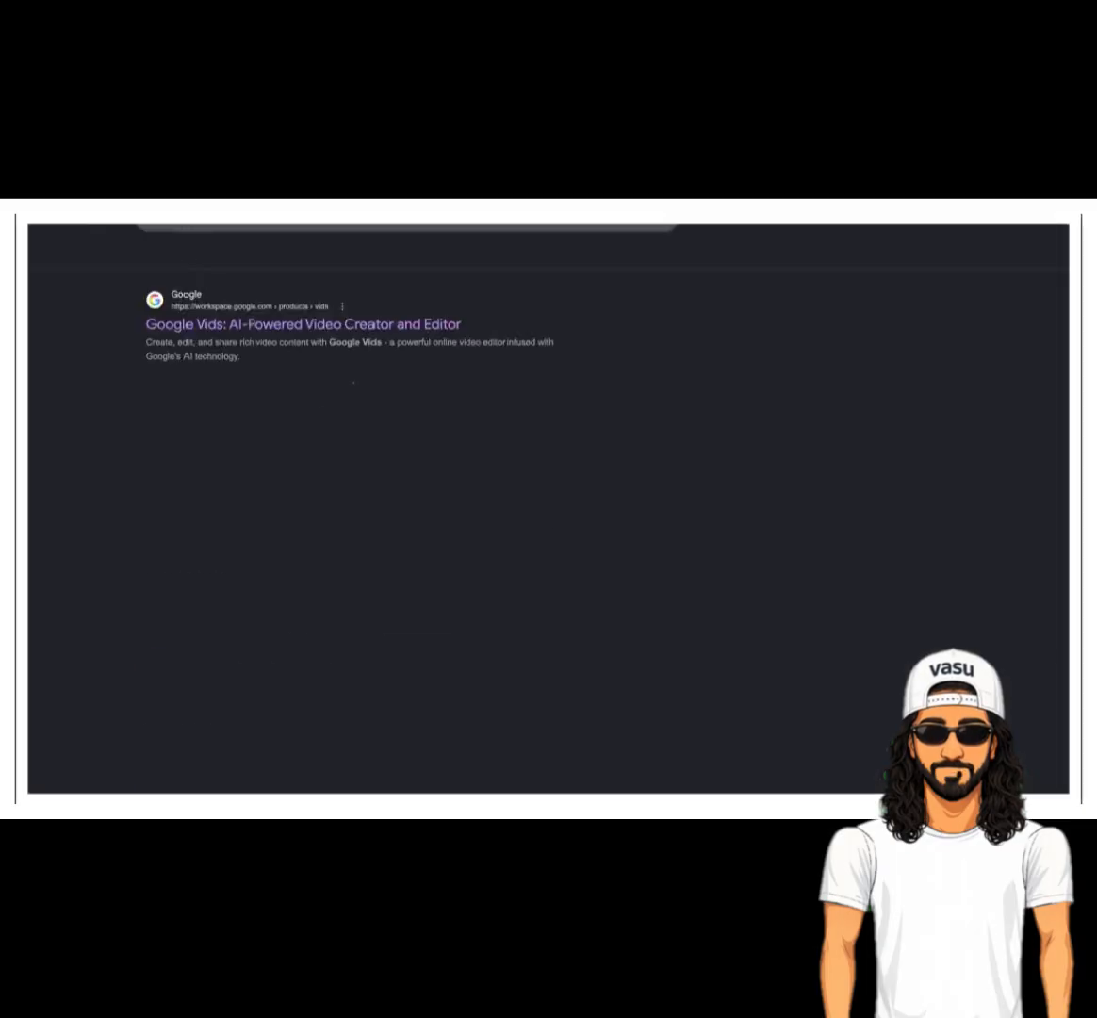
pyautogui.click(270, 326)
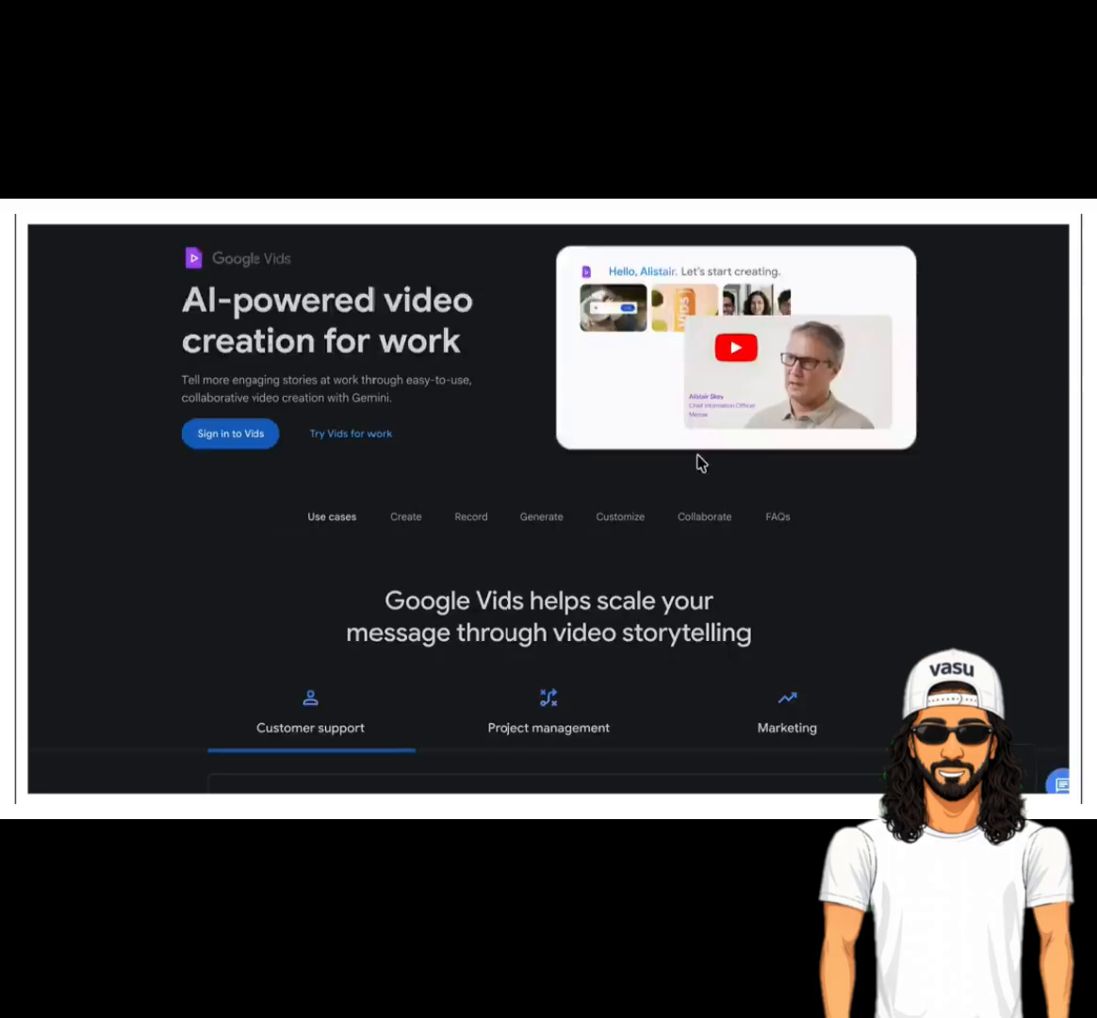
pyautogui.click(229, 433)
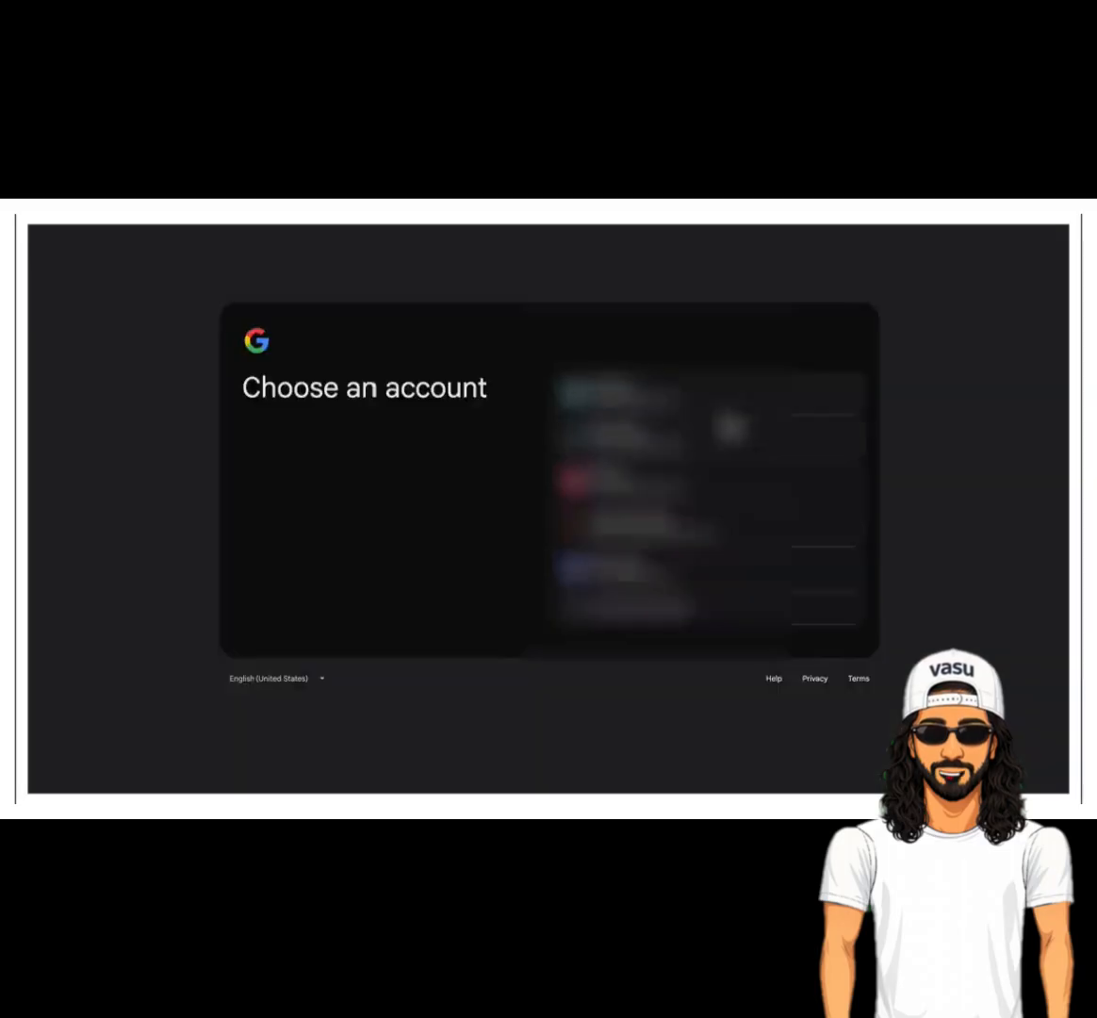
pyautogui.click(632, 527)
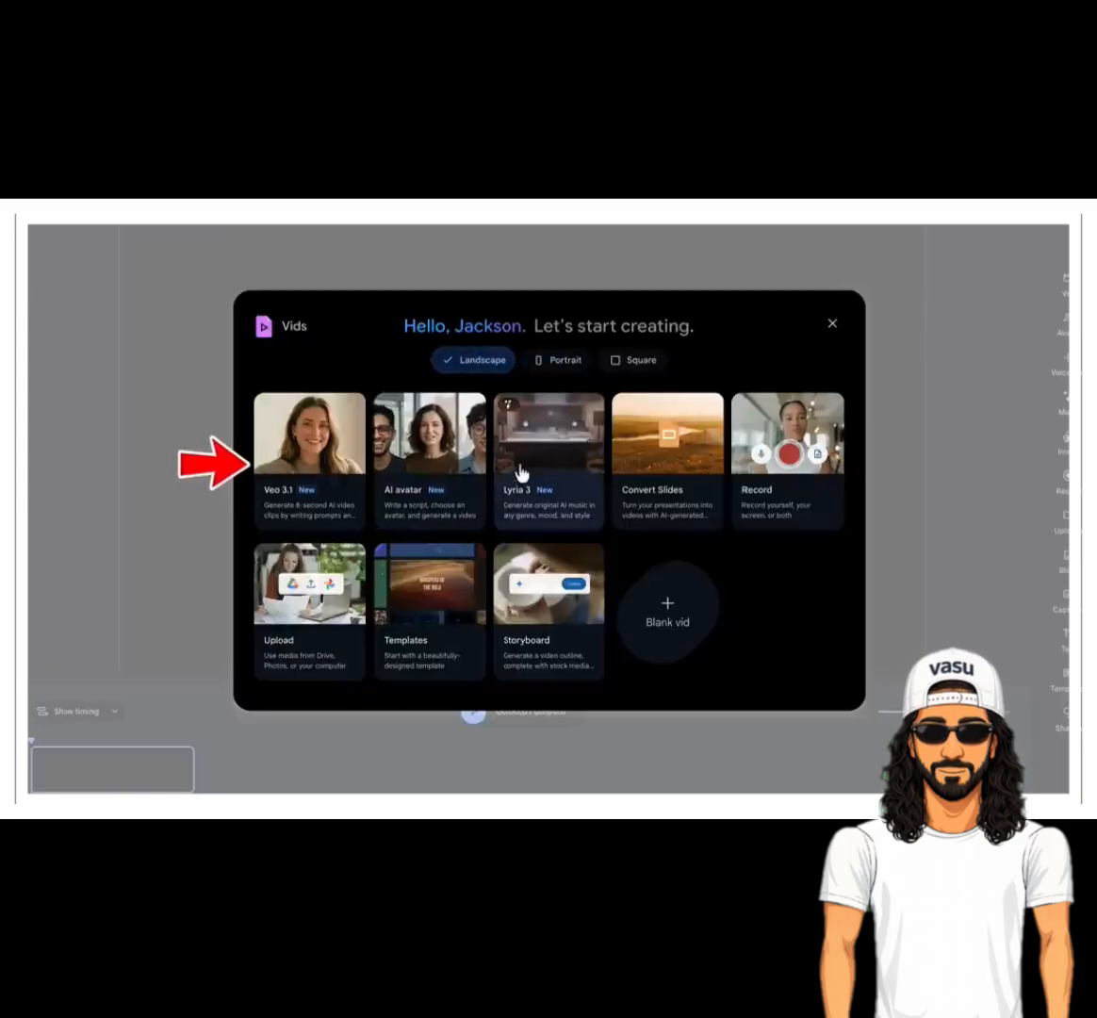
# - Start a landscape Veo 3.1 video, set it to Animate an image, and add the downloaded plain stick figure image
pyautogui.click(338, 458)
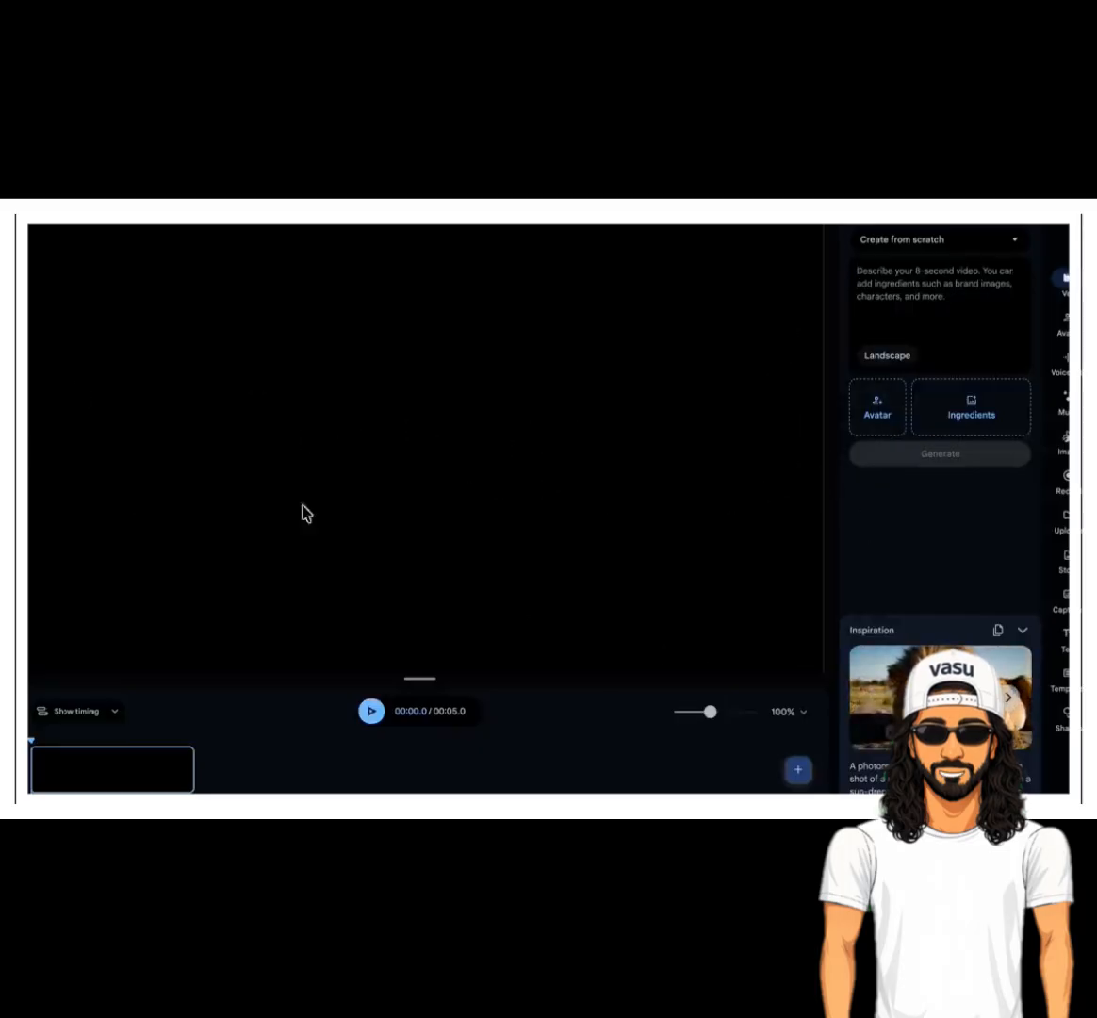
pyautogui.click(989, 249)
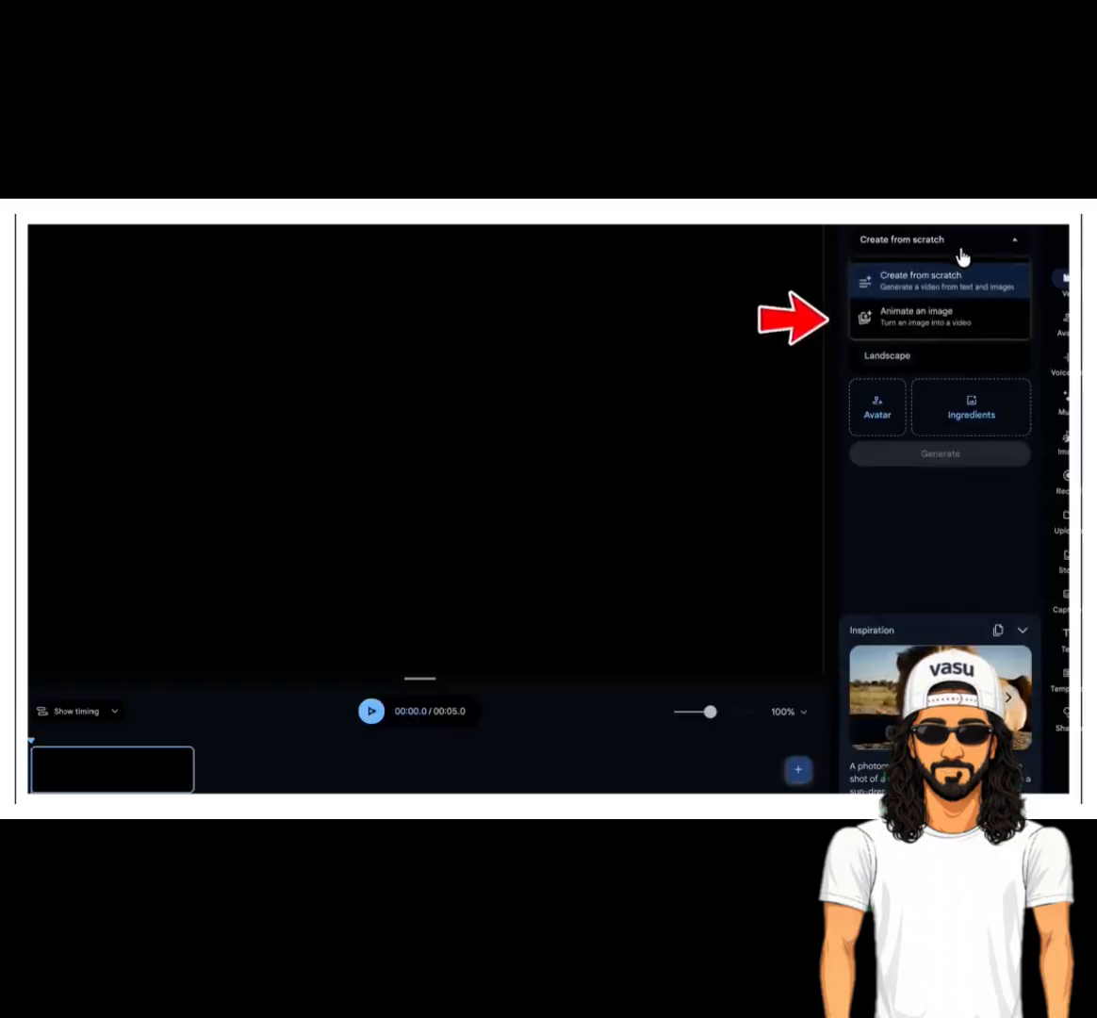
pyautogui.click(918, 314)
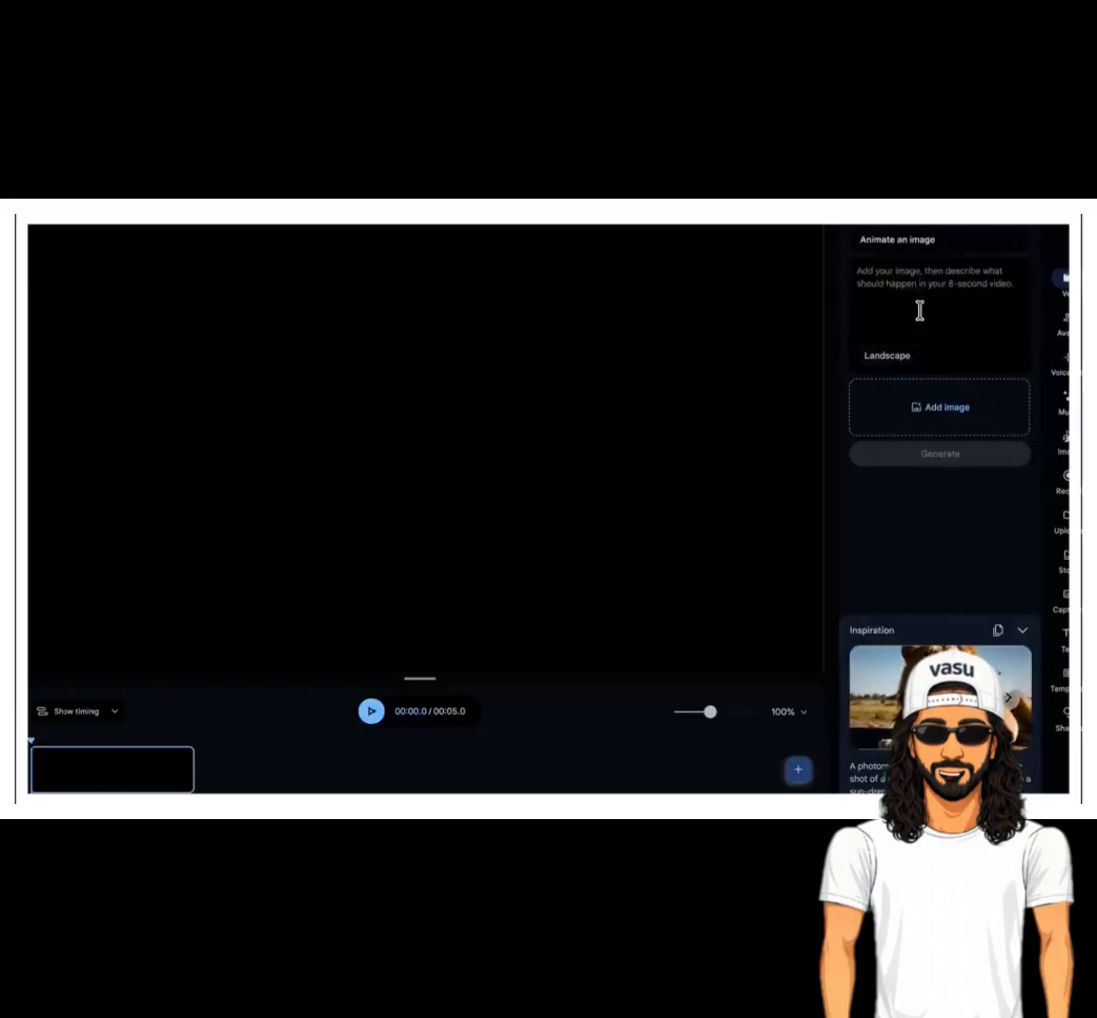
pyautogui.click(932, 407)
pyautogui.click(151, 337)
pyautogui.doubleClick(449, 409)
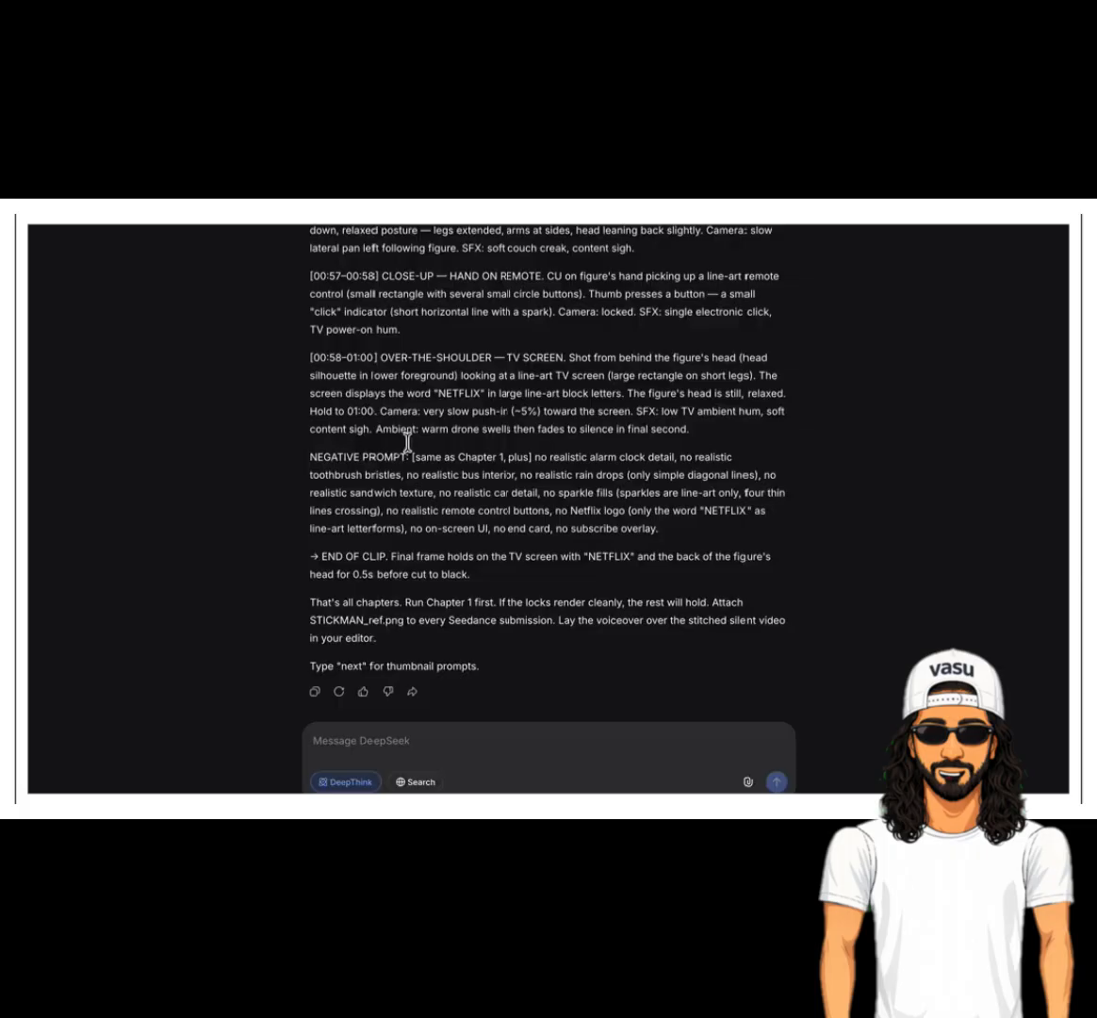
# - Copy the Chapter 1 prompt from DeepSeek into the Google Vids image animation prompt and generate the video
pyautogui.scroll(15, 312, 375)
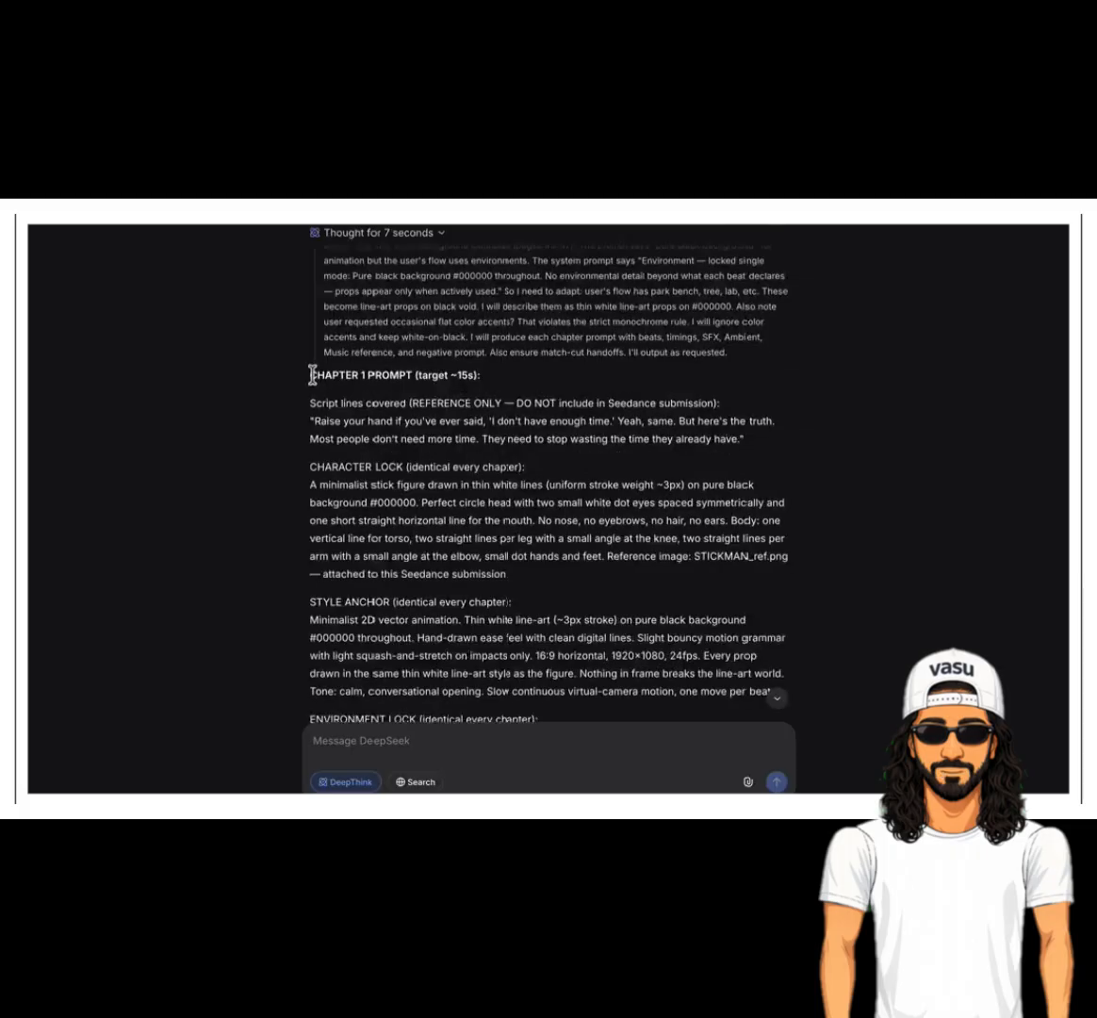
pyautogui.moveTo(344, 403); pyautogui.dragTo(527, 707)
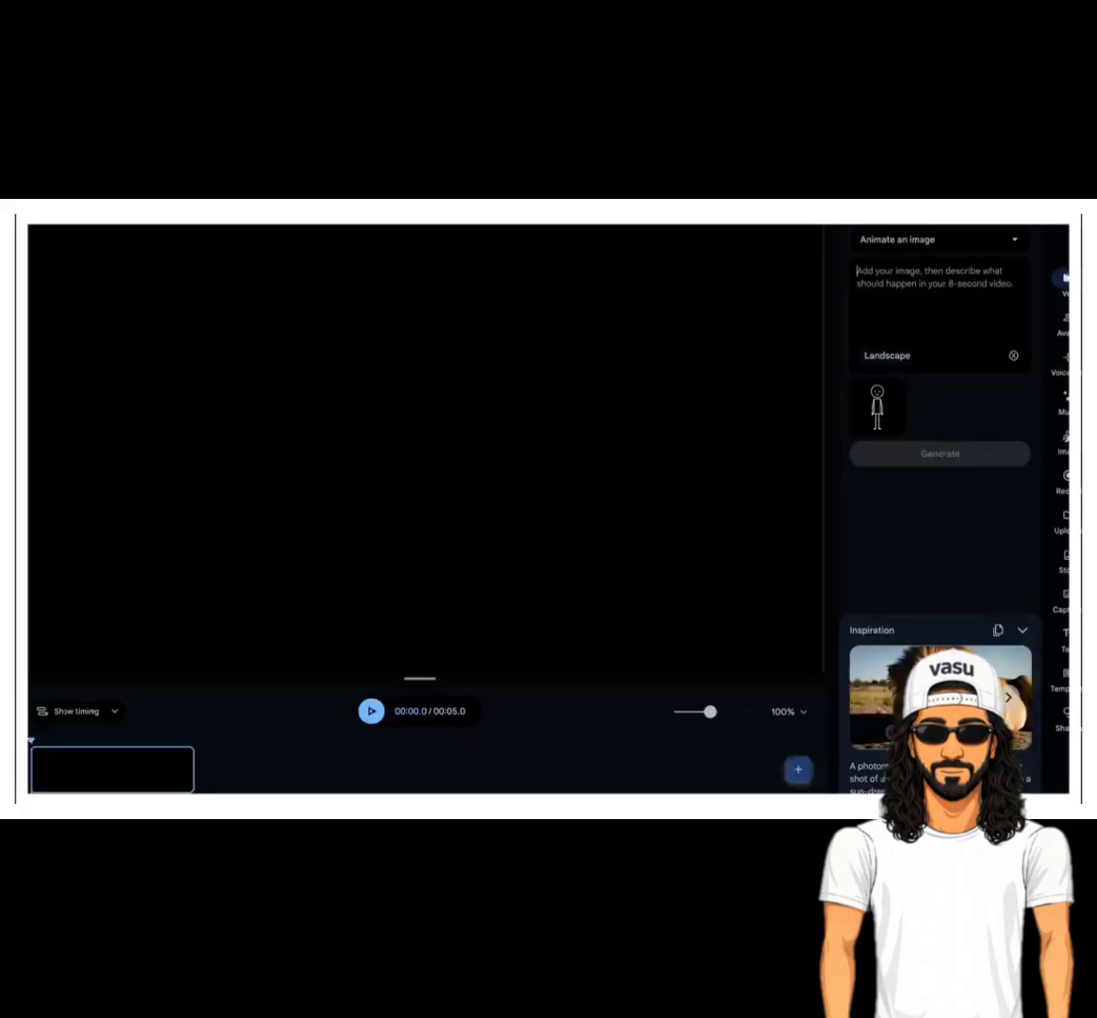
pyautogui.hotkey('ctrl', 'v')
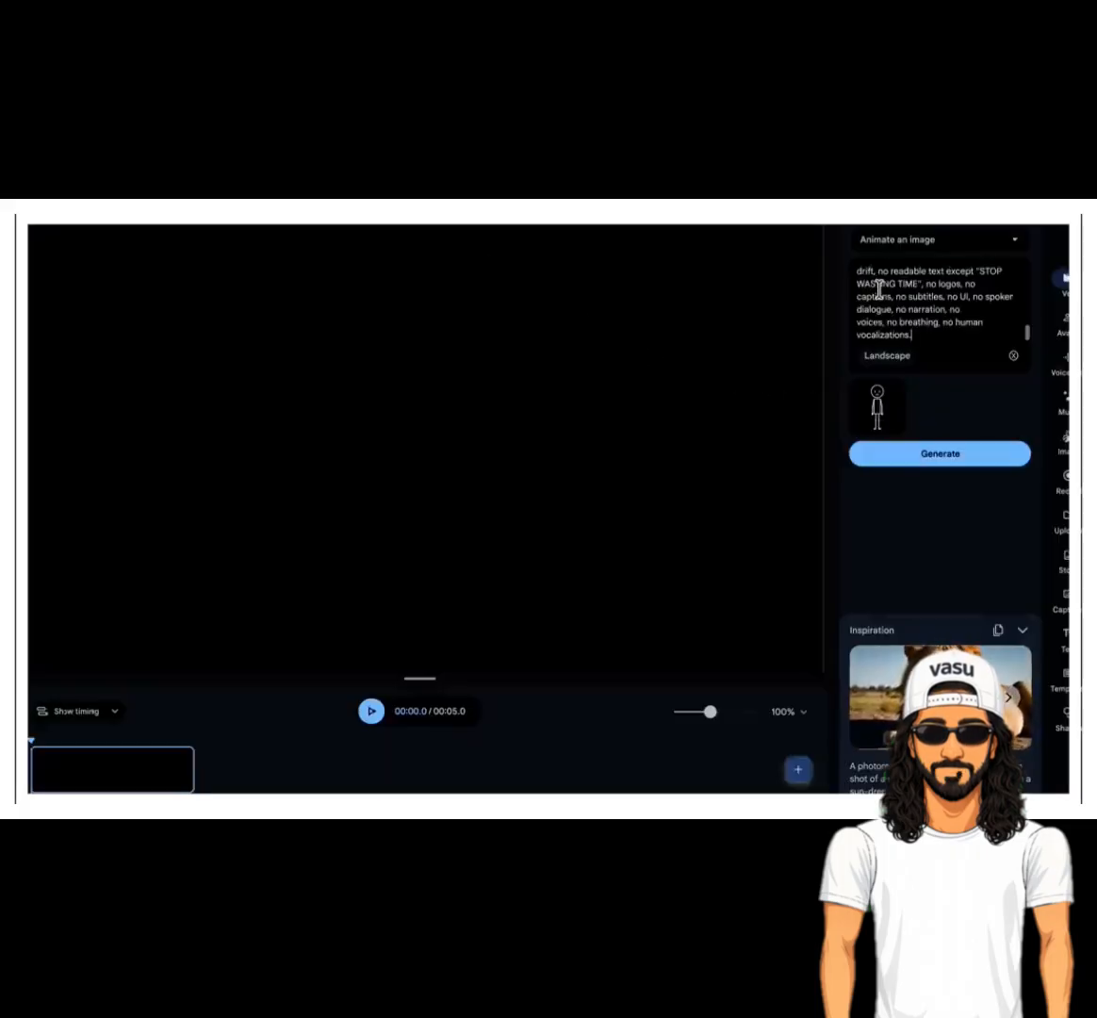
pyautogui.click(930, 458)
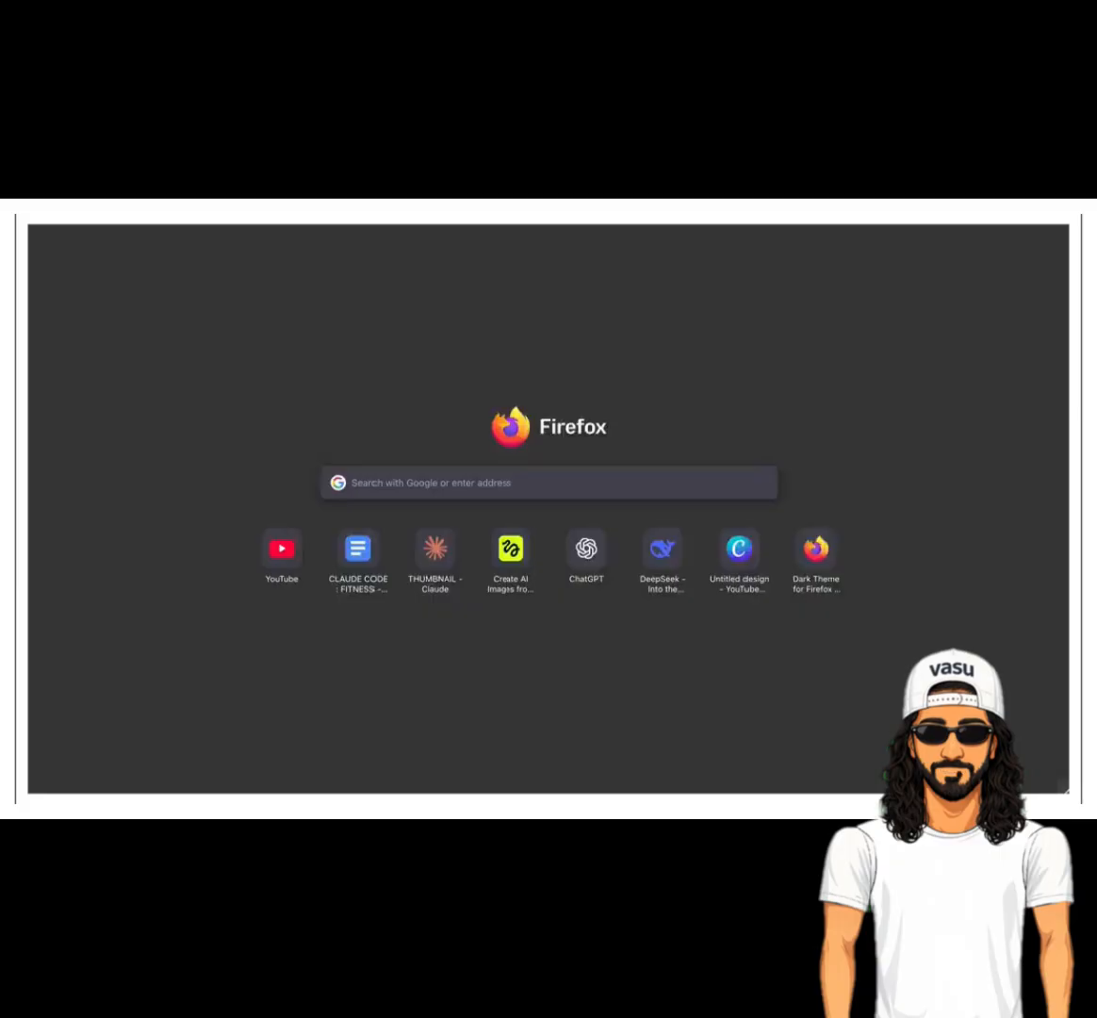
# - Search the web for "google flow", open Flow and create a new project
pyautogui.write('google flow')
pyautogui.press('Return')
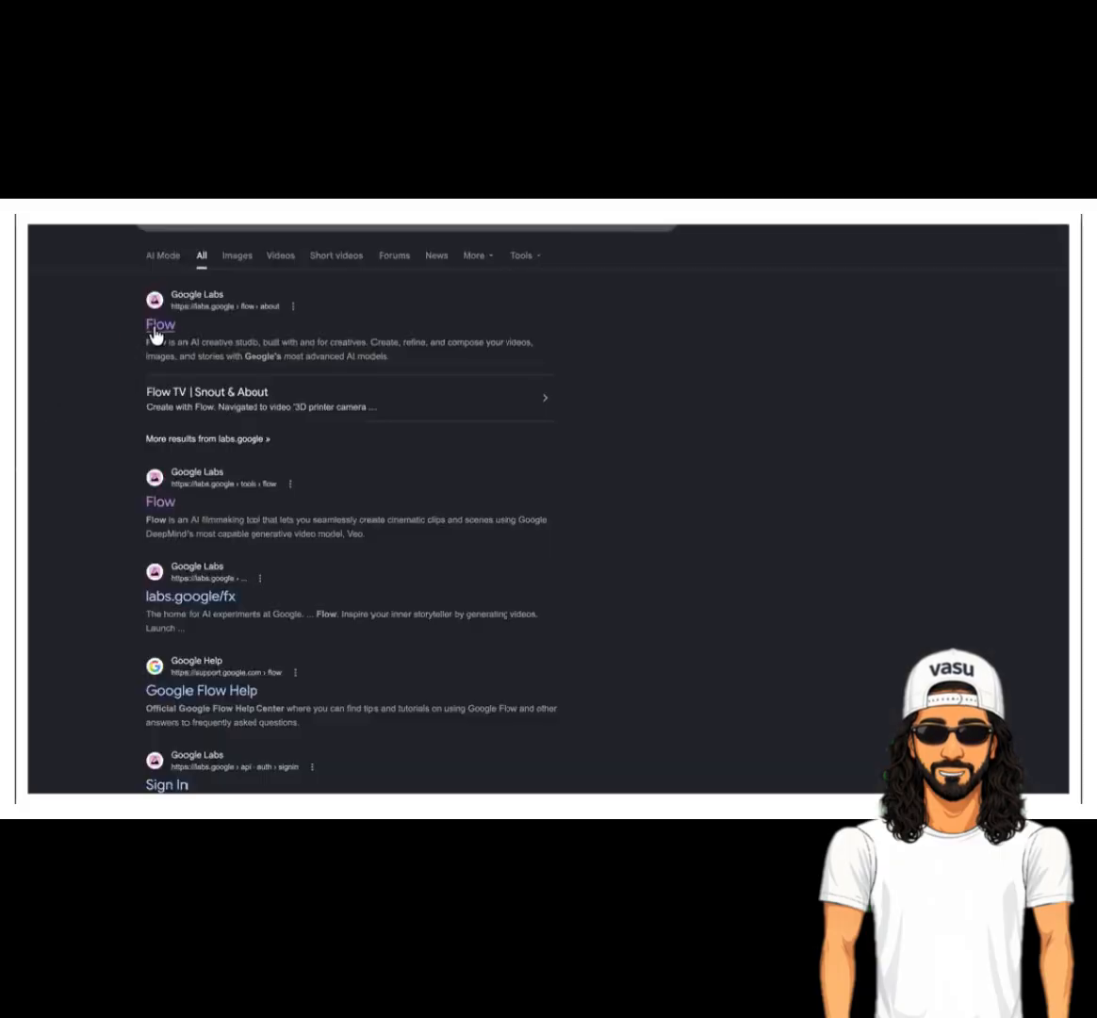
pyautogui.click(157, 325)
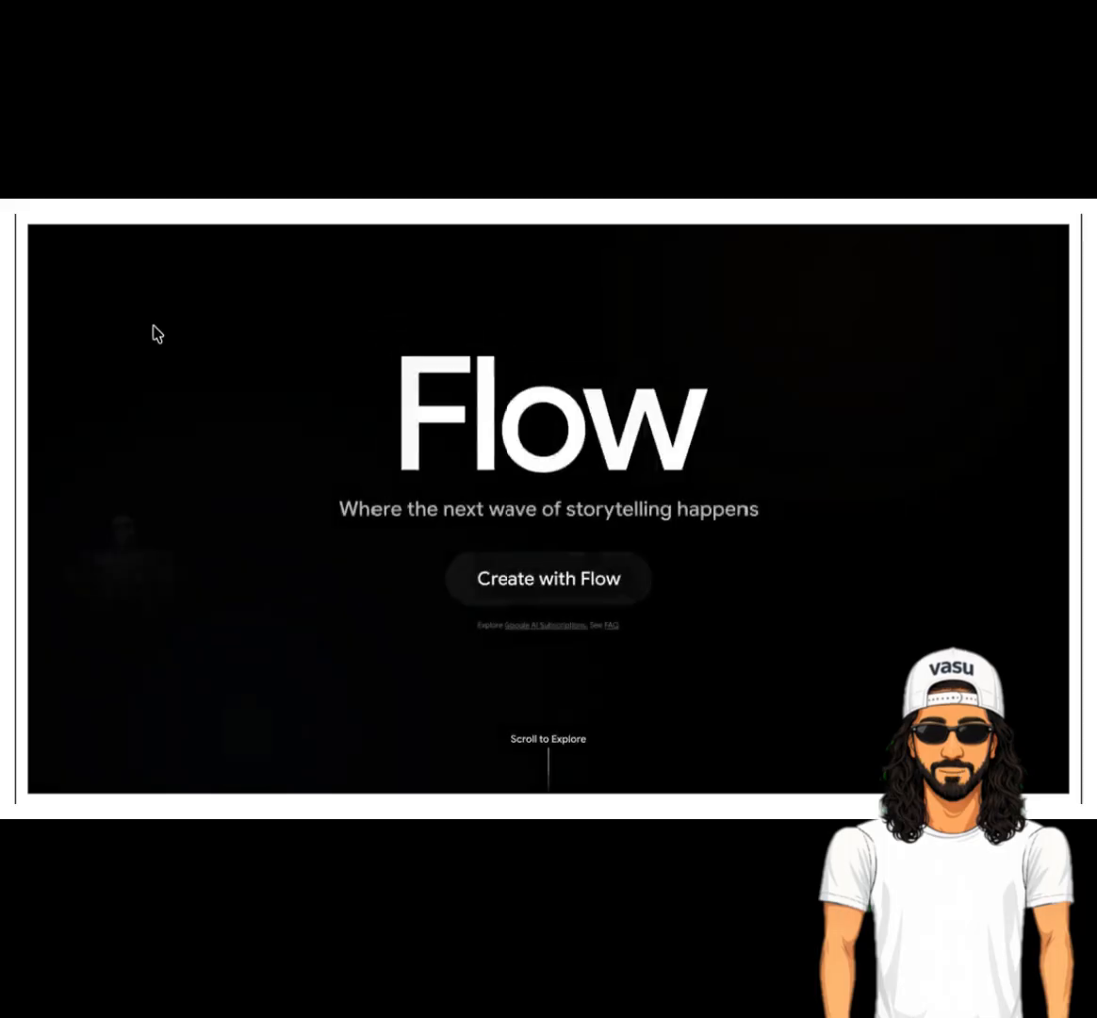
pyautogui.click(521, 585)
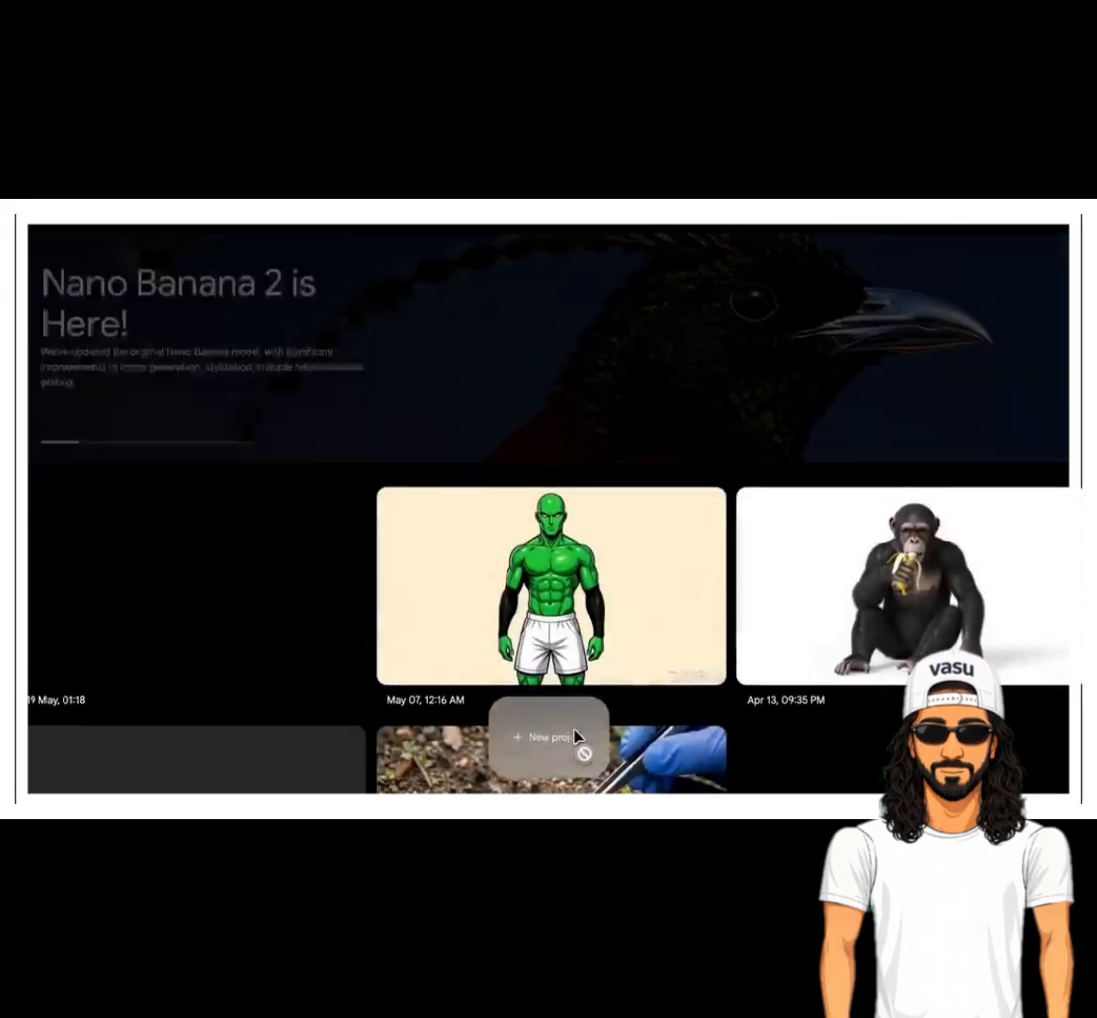
pyautogui.click(551, 737)
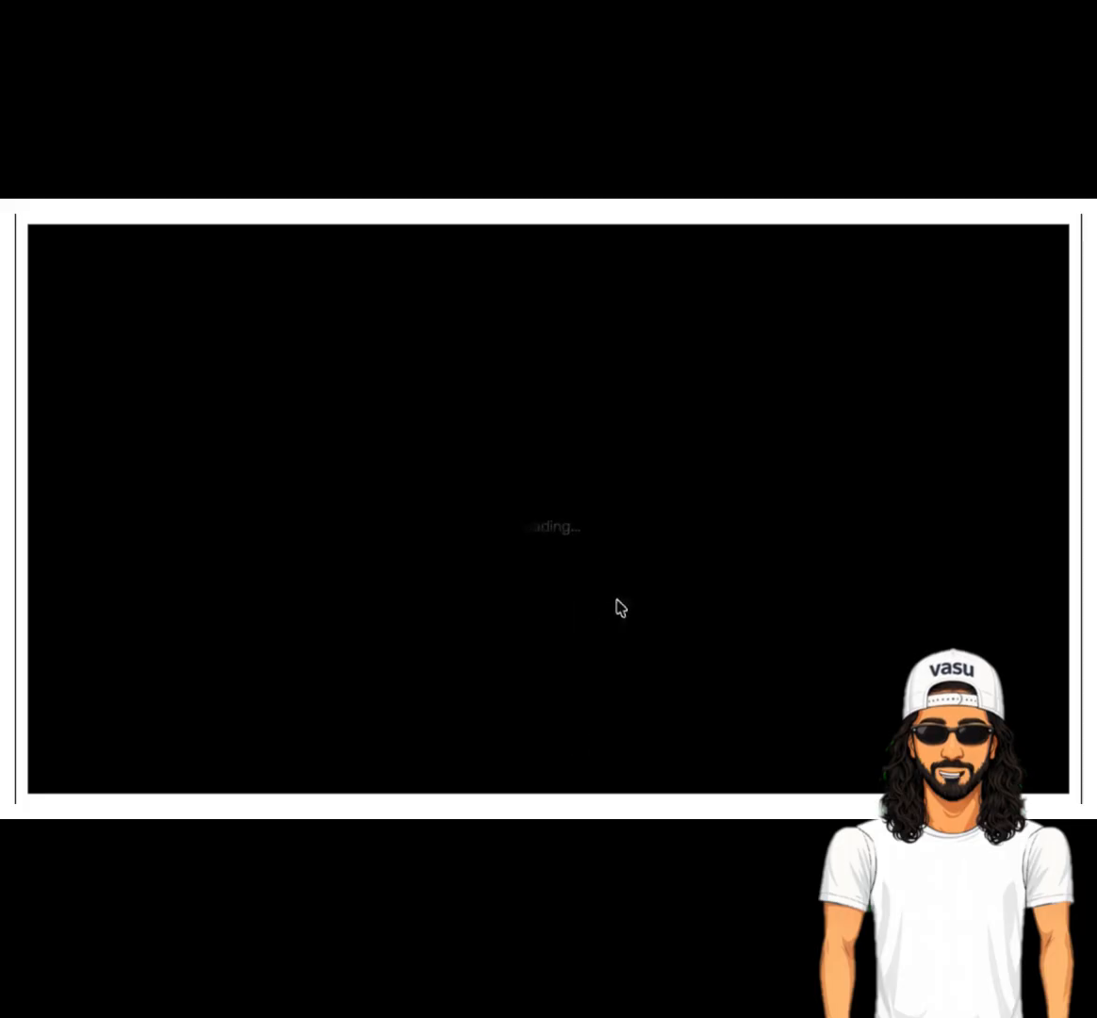
# - Upload the plain stick figure image as the start frame and set Flow to Video, Frames, 16:9, 1x with Veo 3.1 - Fast
pyautogui.click(375, 781)
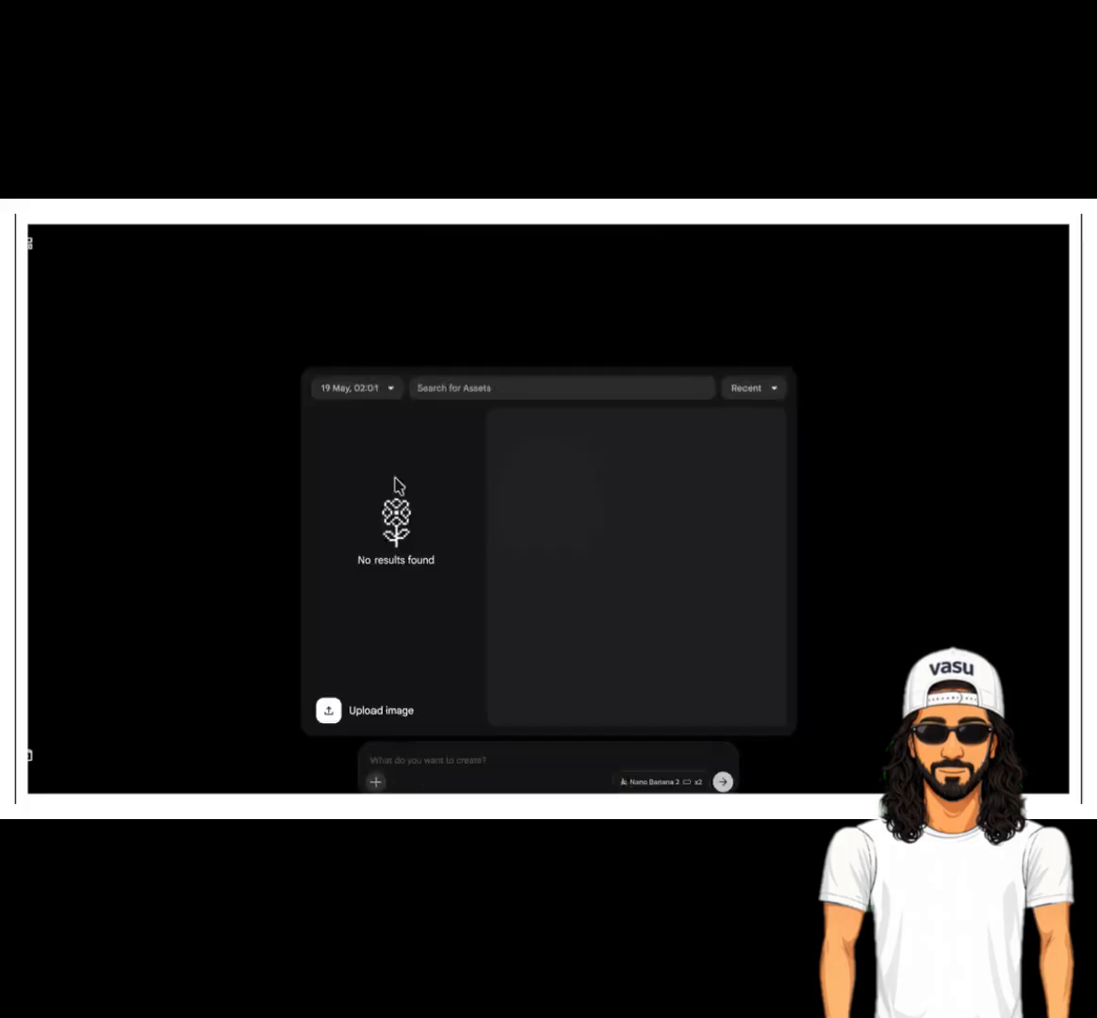
pyautogui.click(330, 715)
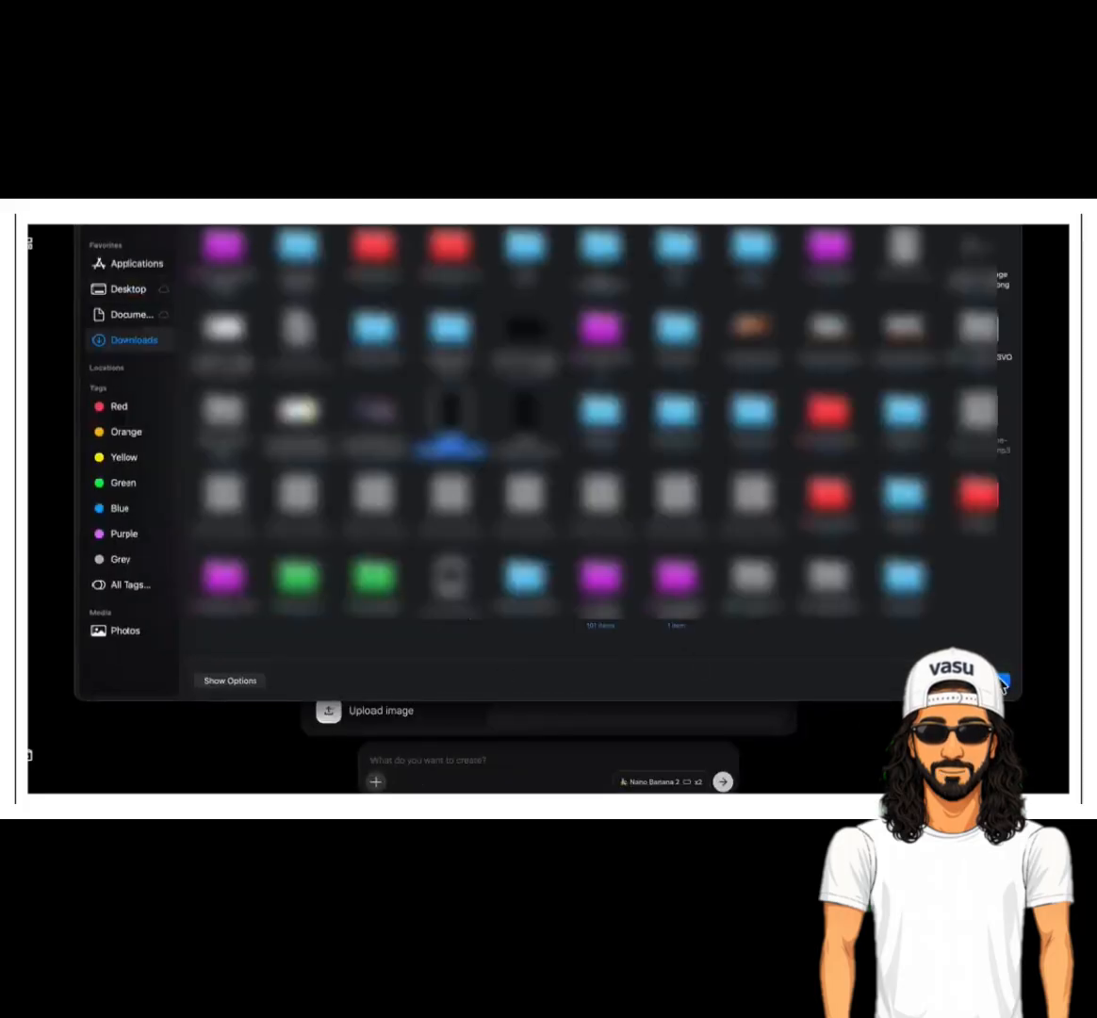
pyautogui.press('Return')
pyautogui.click(650, 781)
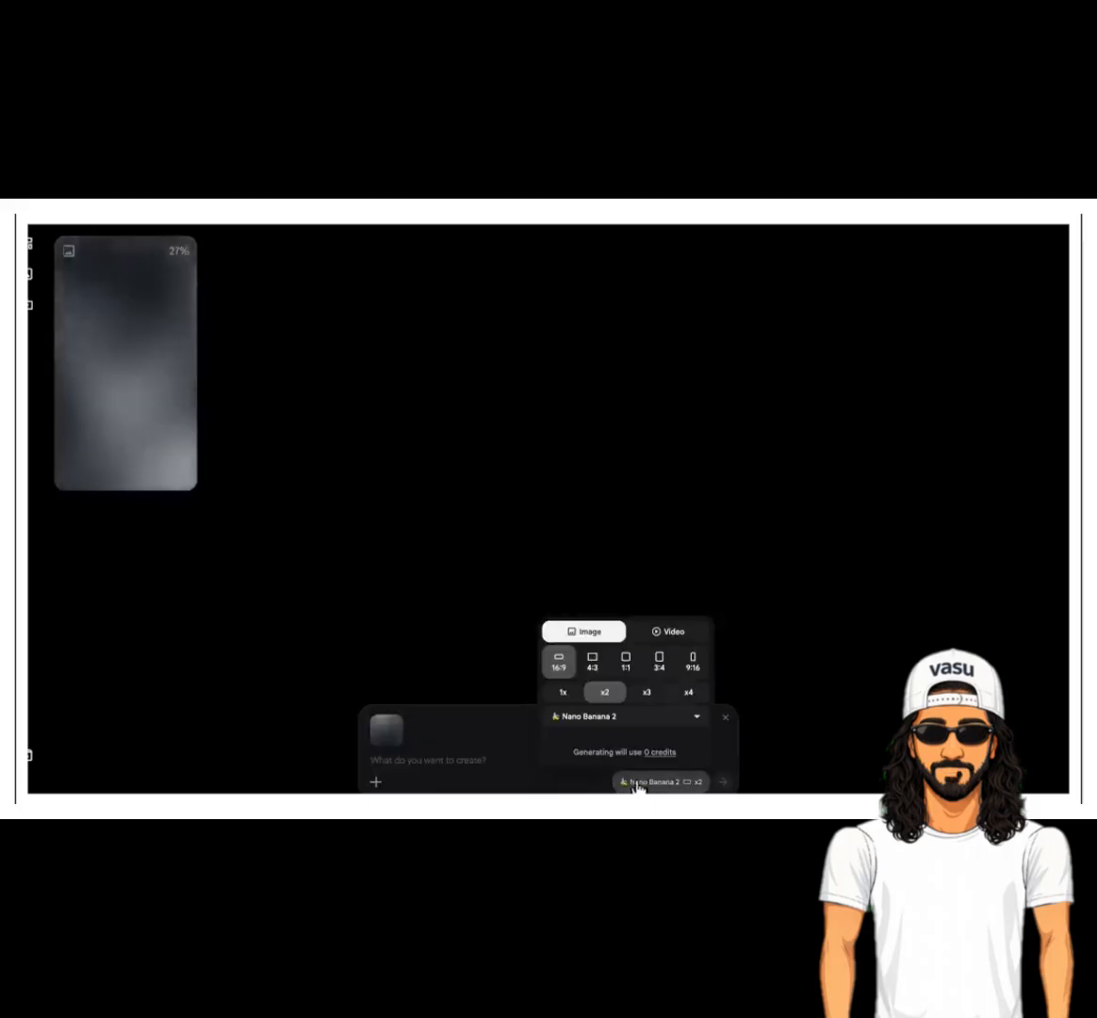
pyautogui.click(661, 634)
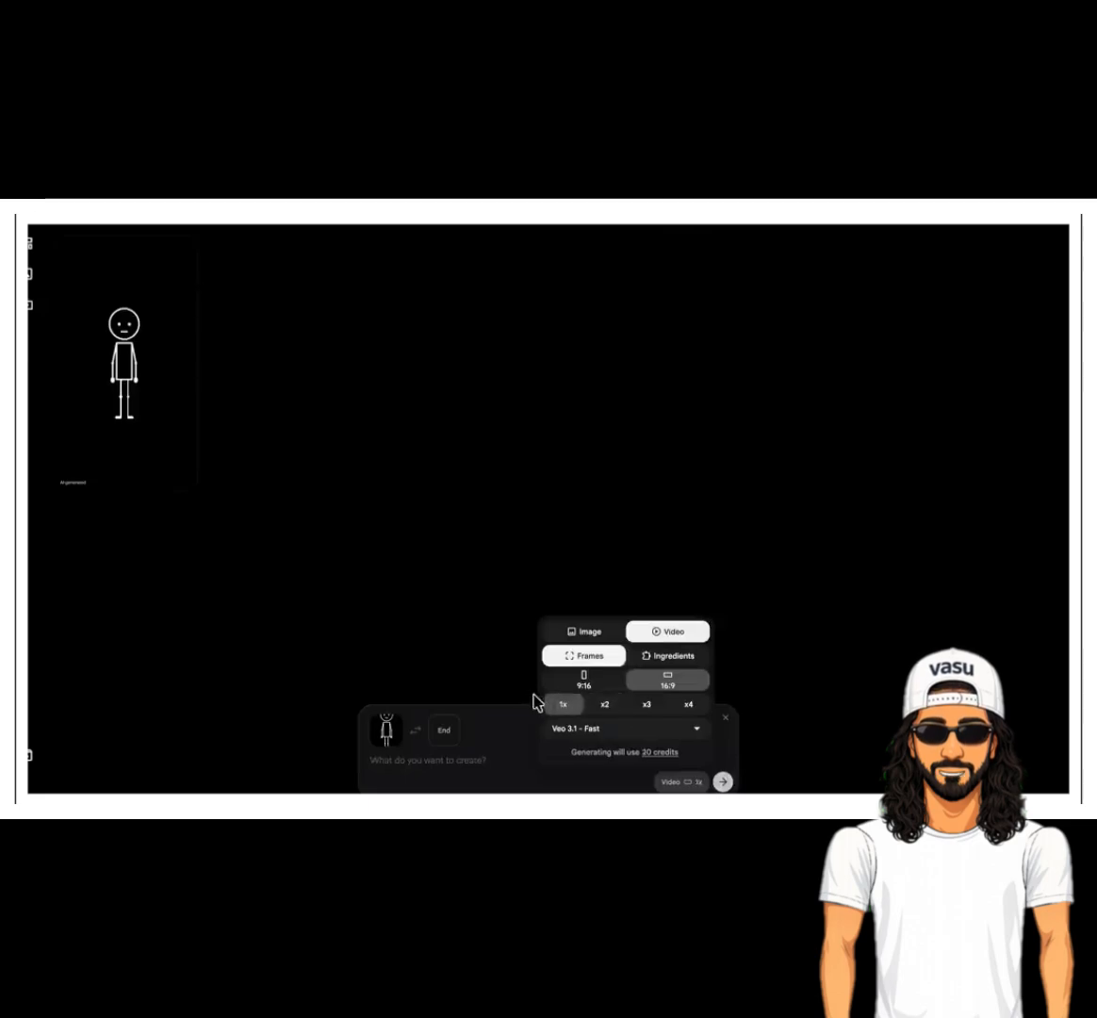
# - Paste the copied Chapter 1 prompt into the Flow project and generate the video
pyautogui.click(500, 758)
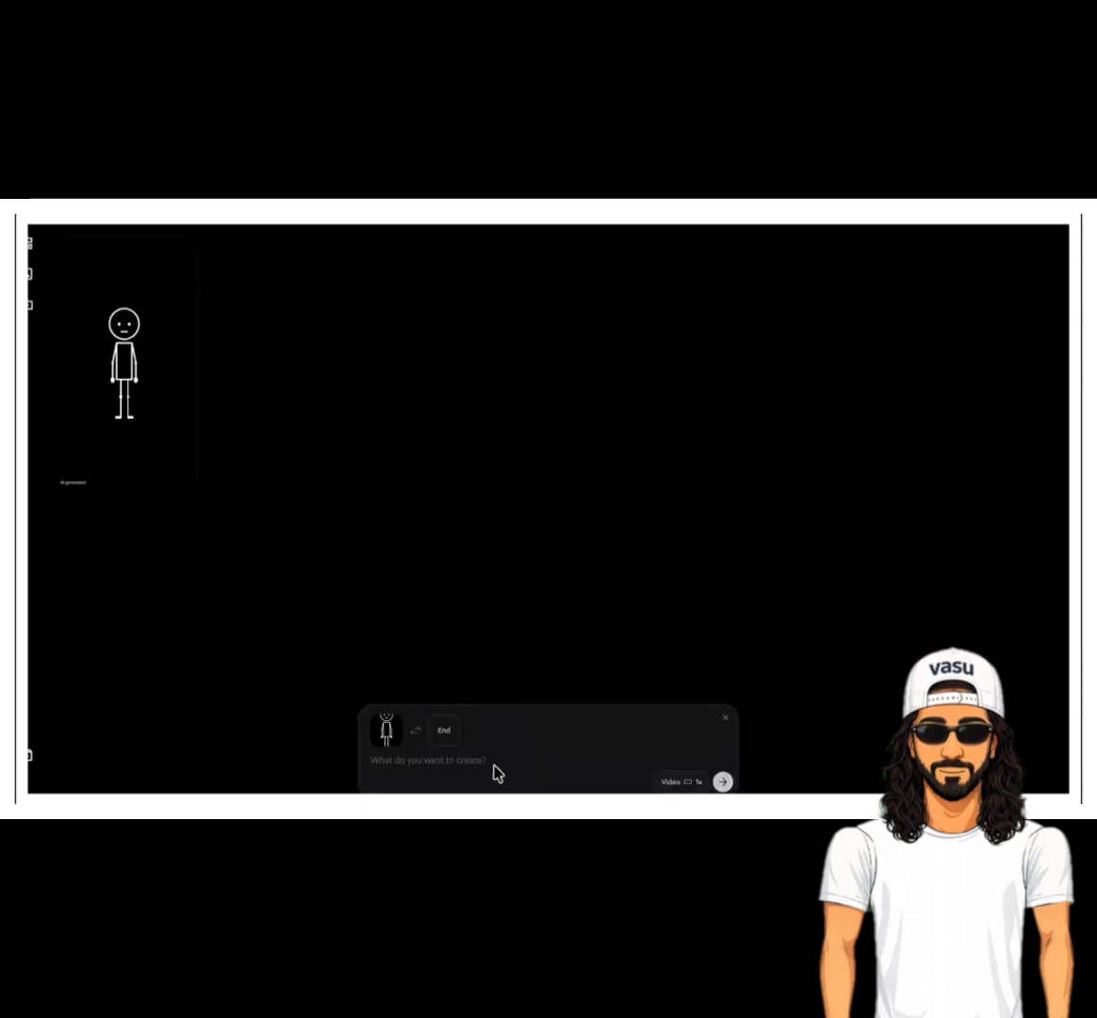
pyautogui.hotkey('ctrl', 'v')
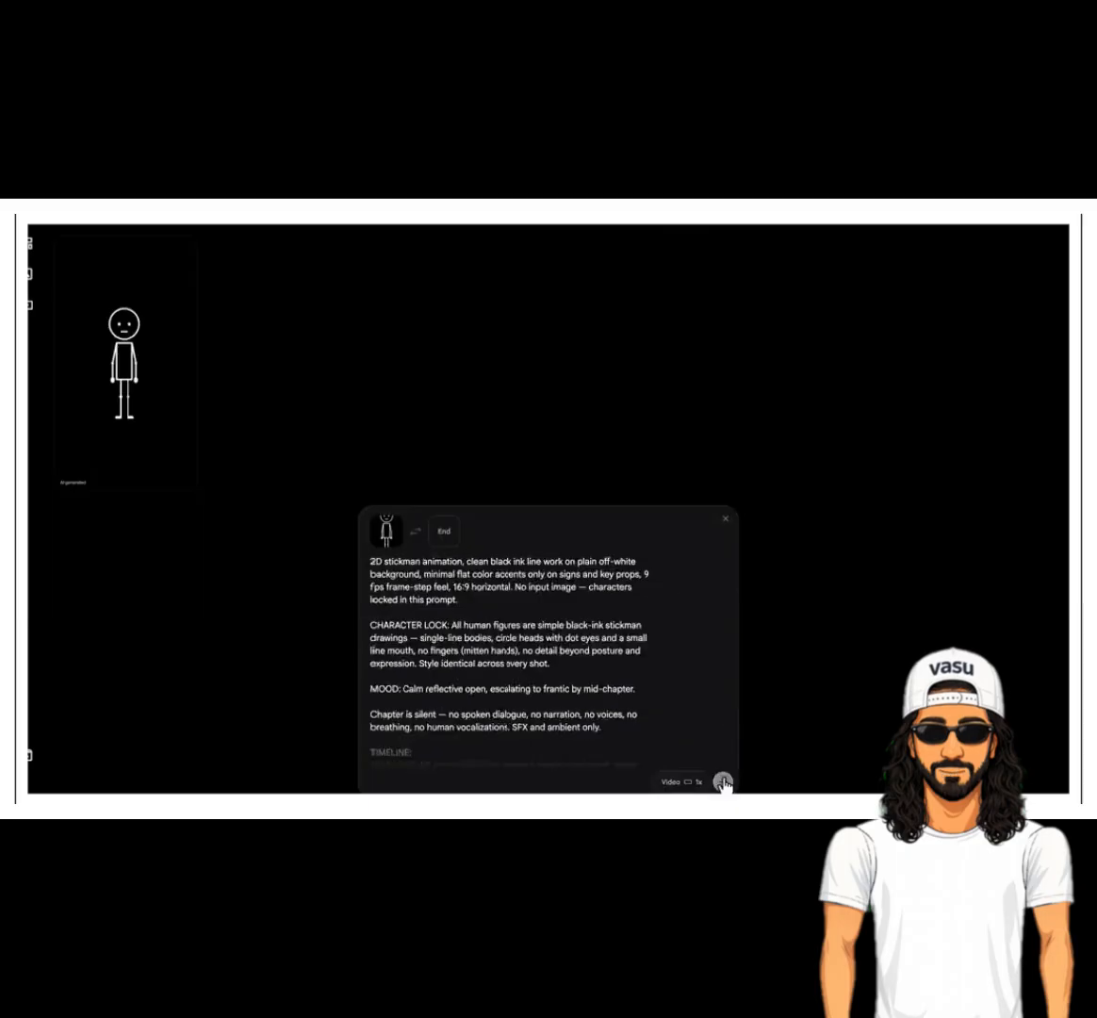
pyautogui.click(723, 781)
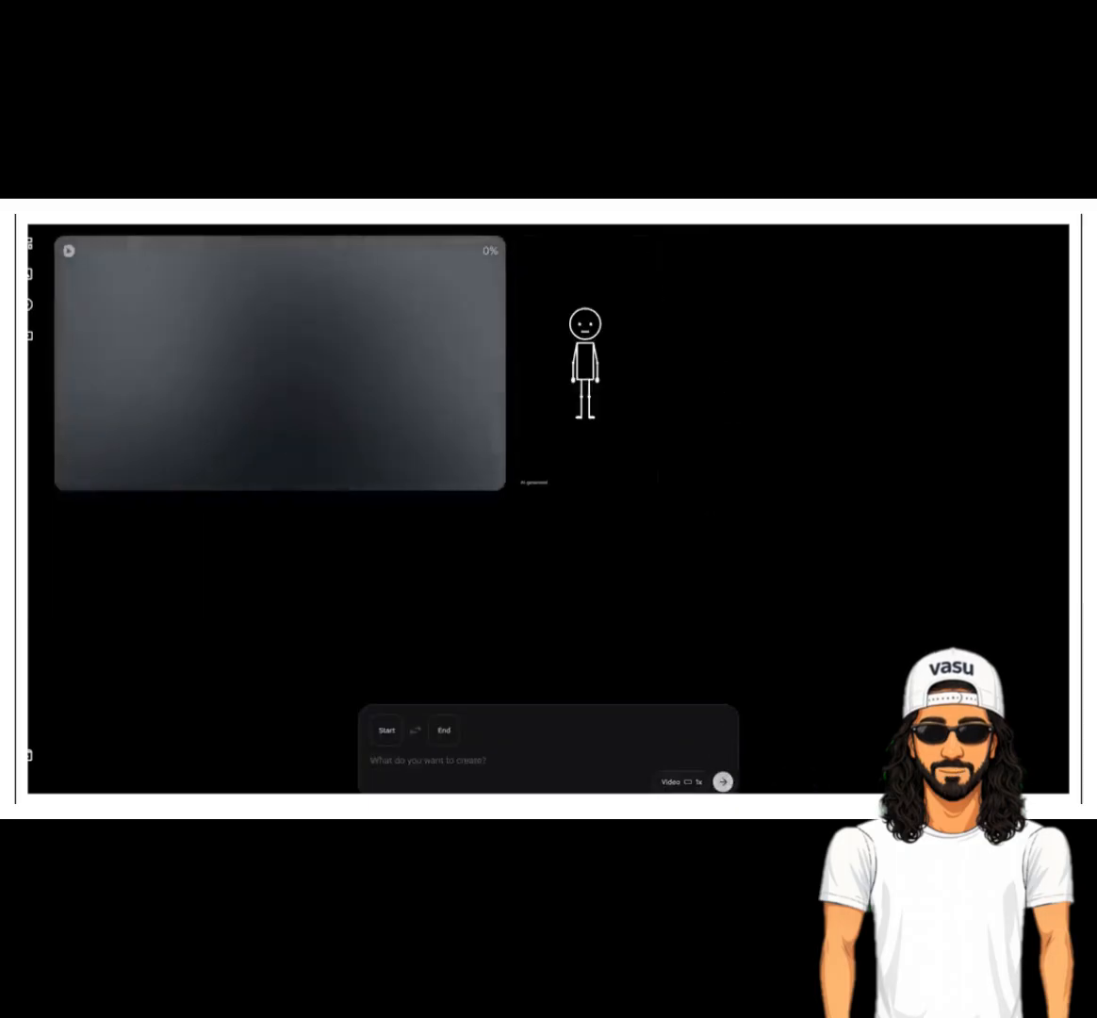
# - Search the web for Gemini in a new browser tab and open the Google Gemini site
pyautogui.hotkey('ctrl', 't')
pyautogui.hotkey('ctrl', 'l')
pyautogui.write('gem')
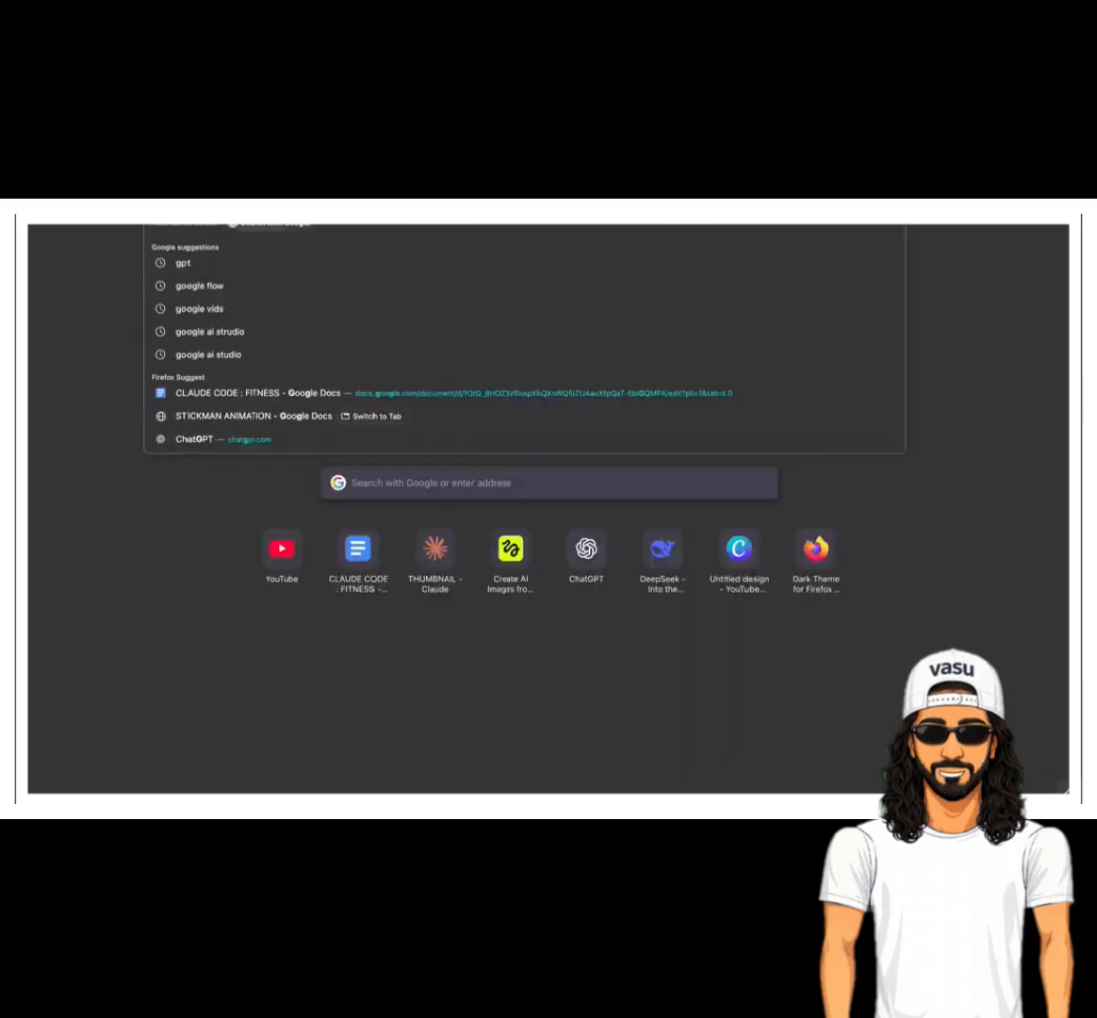
pyautogui.press('Return')
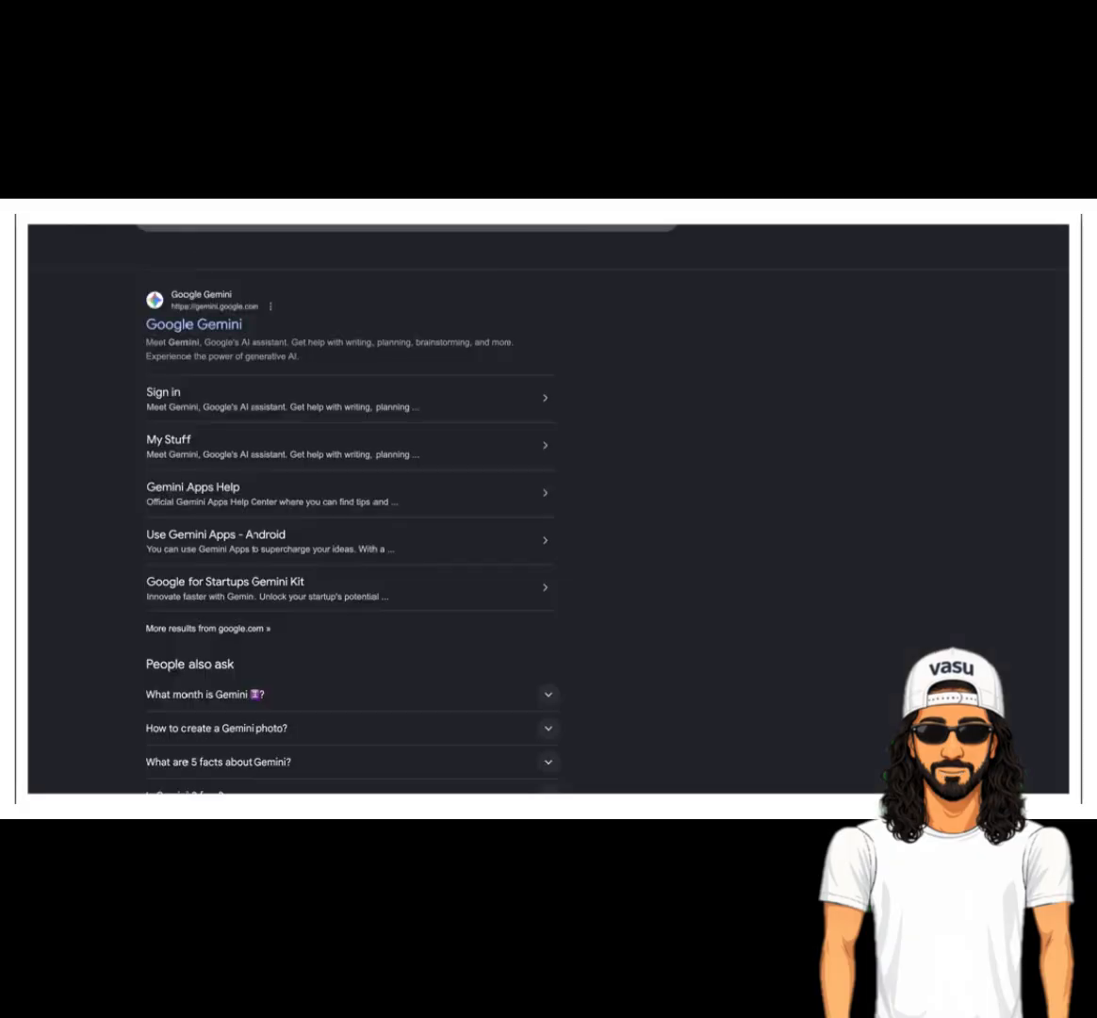
pyautogui.click(204, 325)
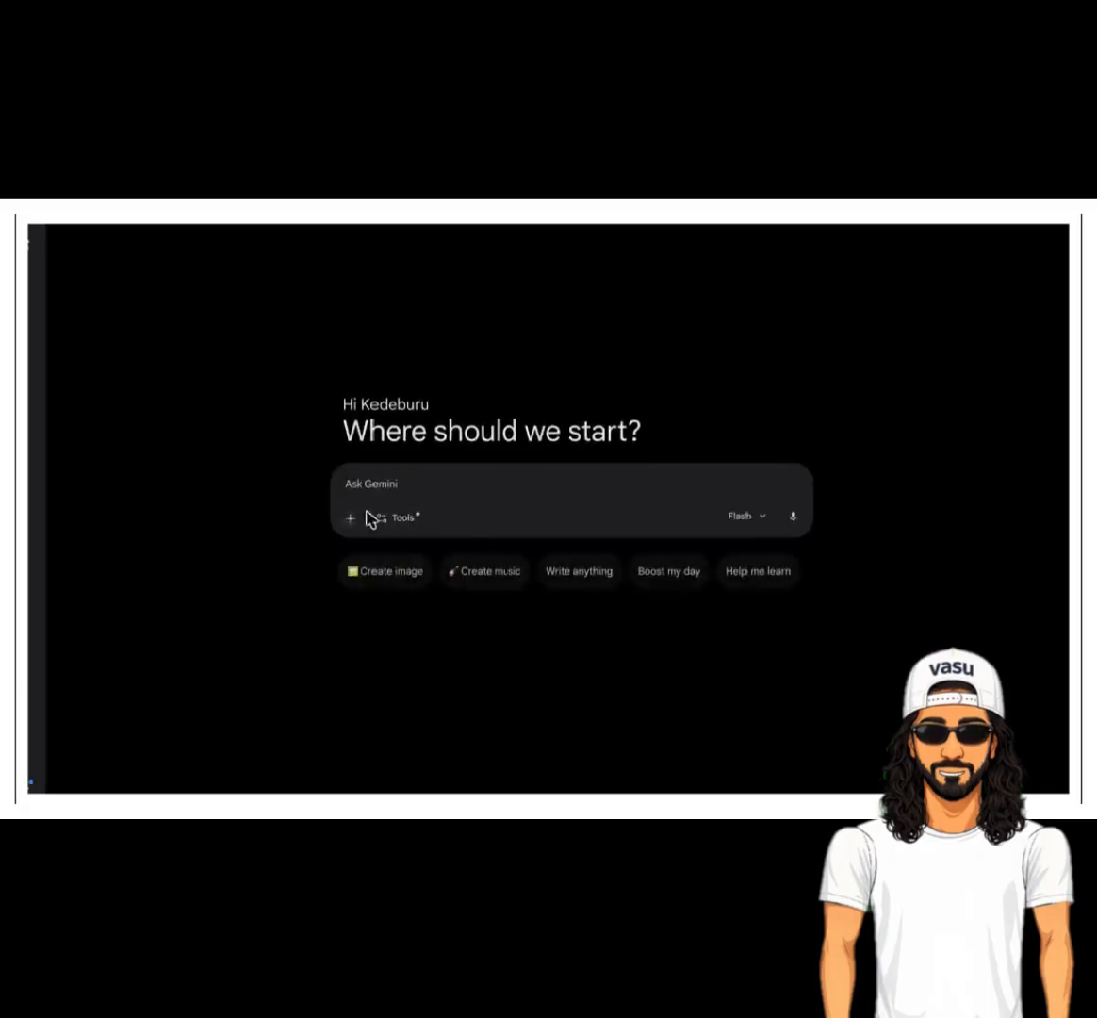
# - Attach the stick figure image from Downloads to a Gemini chat and paste the Chapter 1 prompt
pyautogui.click(358, 518)
pyautogui.click(394, 558)
pyautogui.click(129, 341)
pyautogui.click(448, 442)
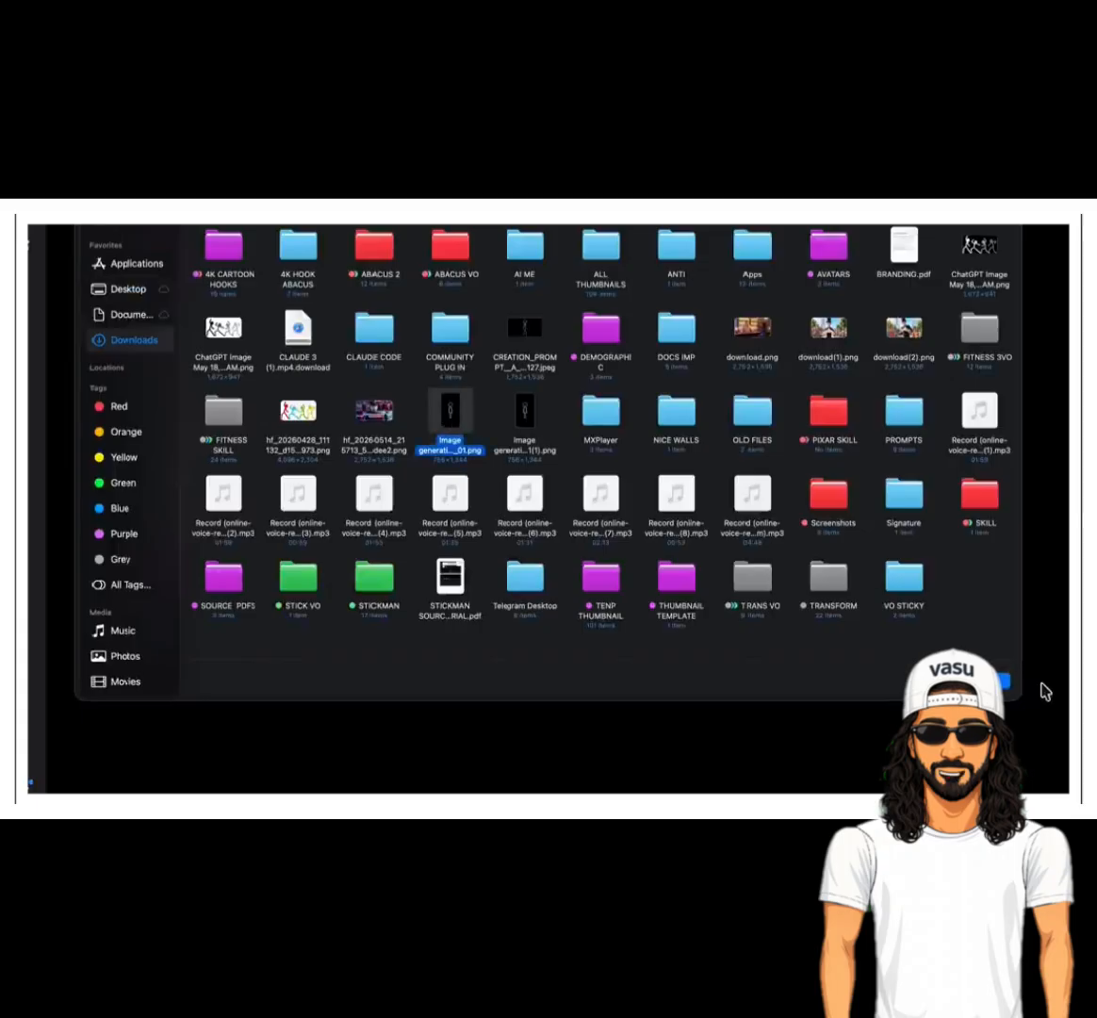
pyautogui.click(1002, 677)
pyautogui.press('super+v')
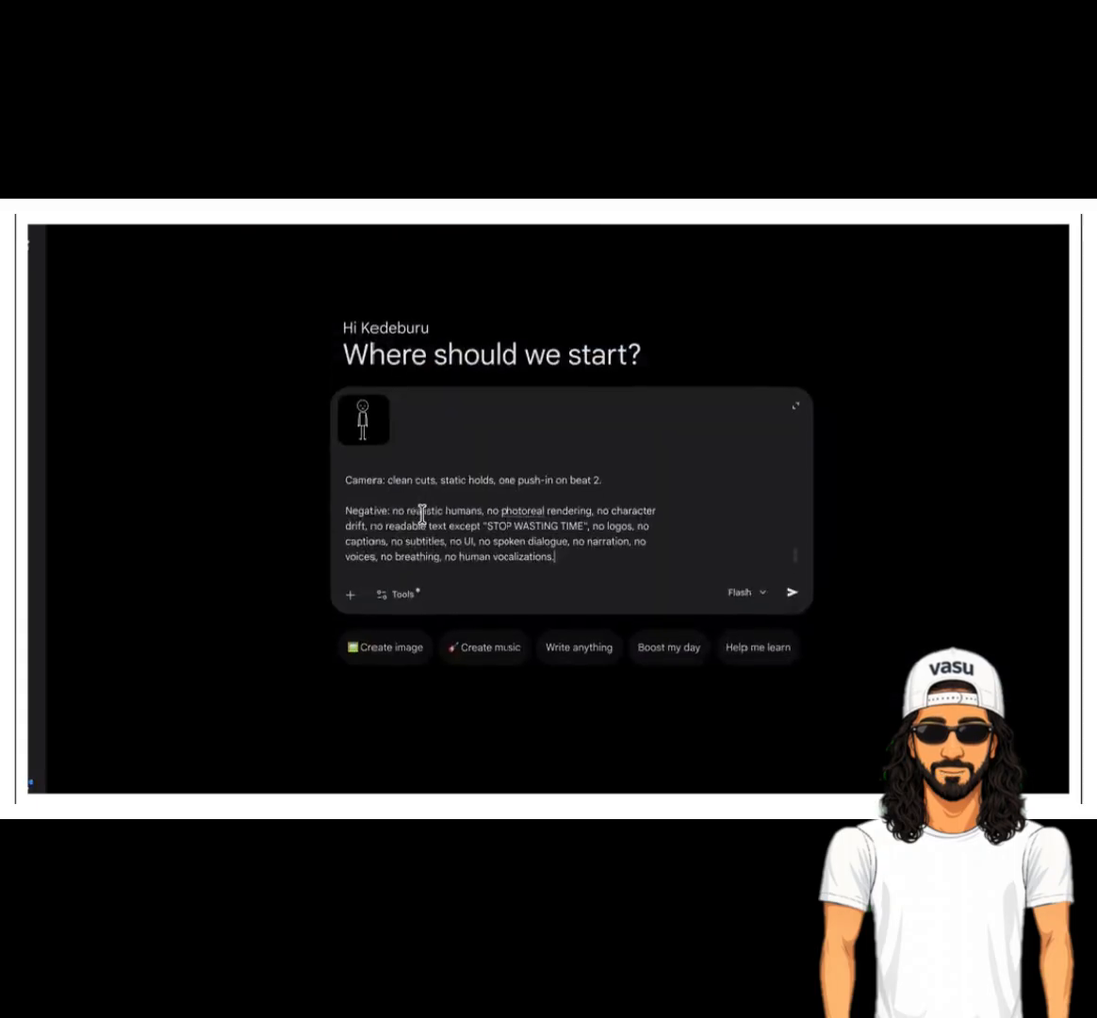
# - Select the 3.1 Flash-Lite model in Gemini and submit the prompt with the attached image
pyautogui.click(742, 592)
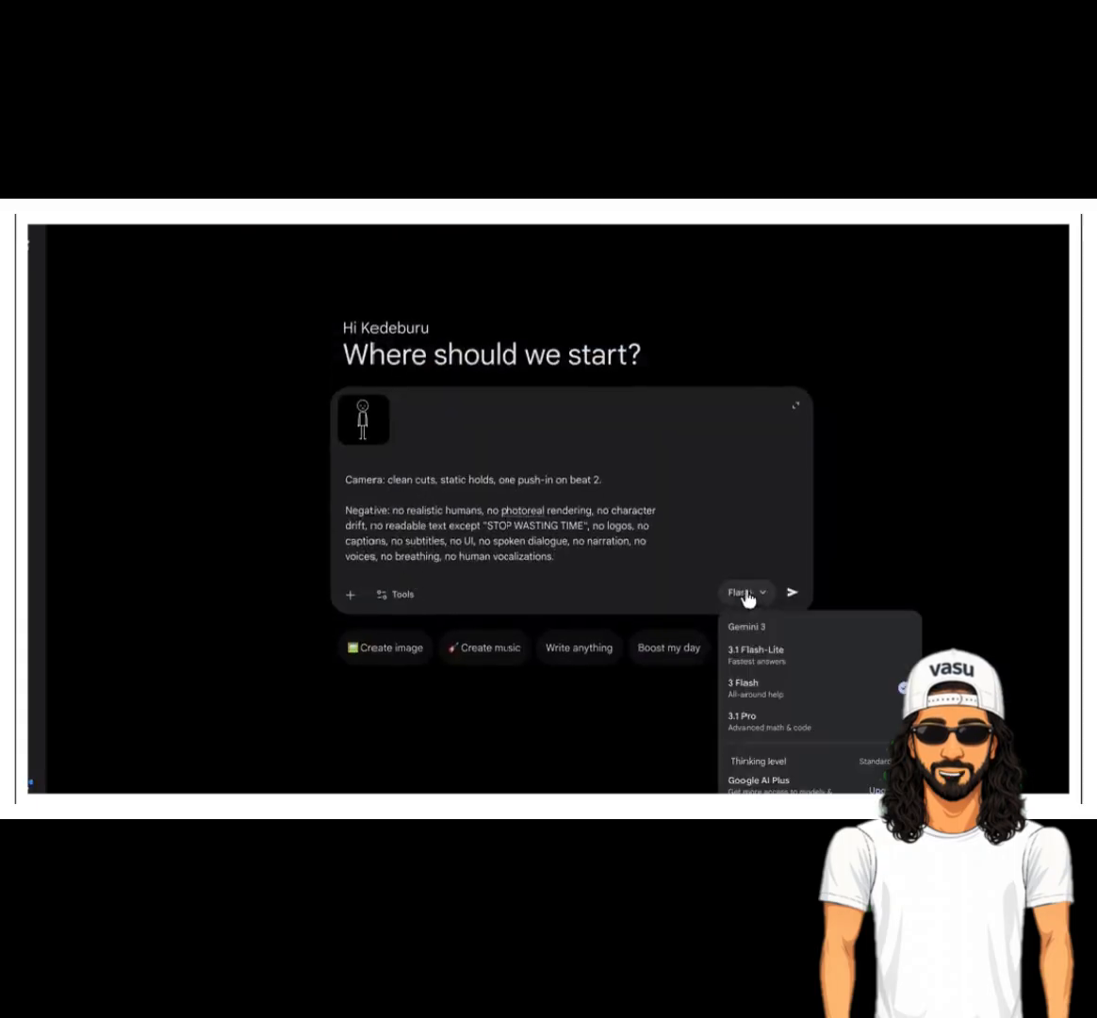
pyautogui.click(751, 654)
pyautogui.click(794, 595)
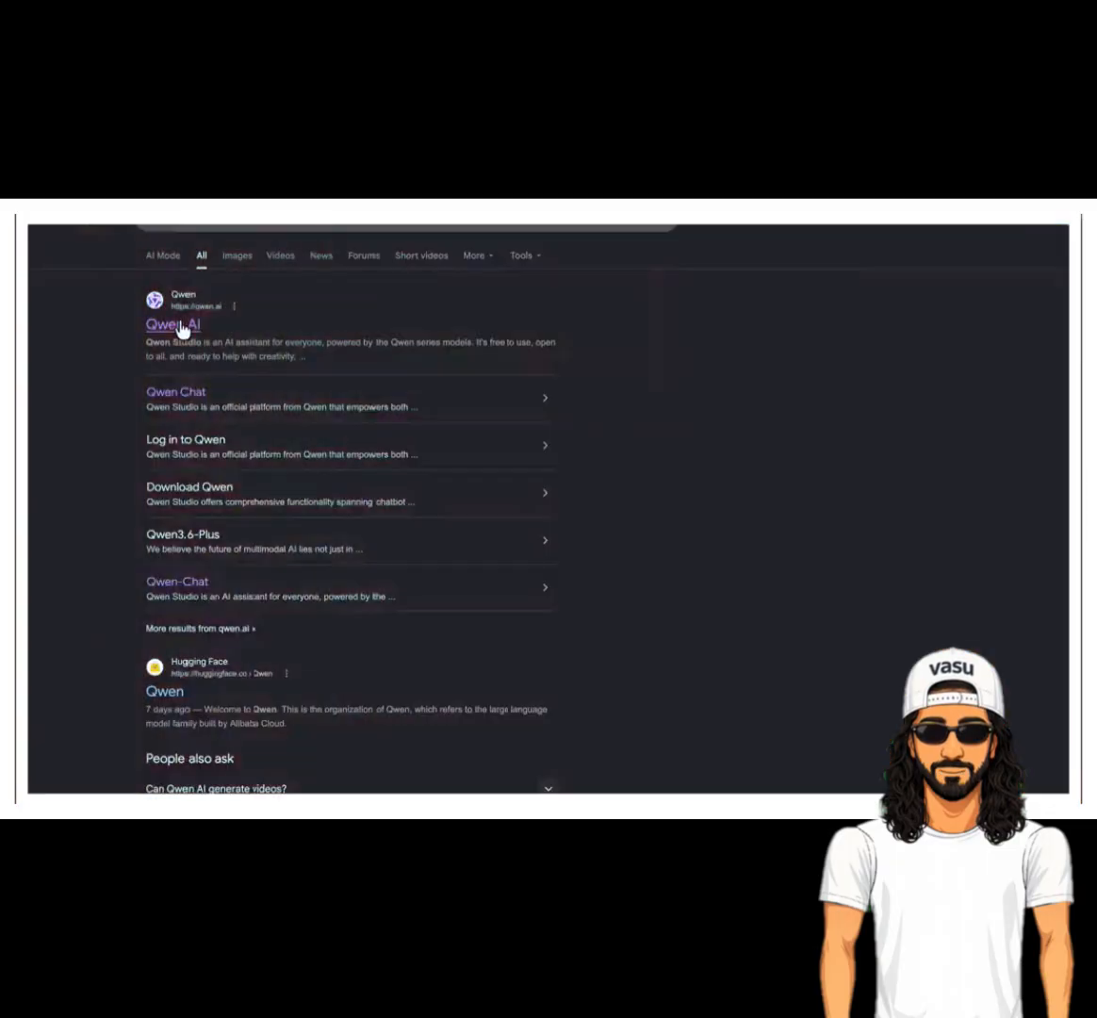
# - Open the Qwen AI site from the search results and switch the chat to Create Video
pyautogui.click(179, 326)
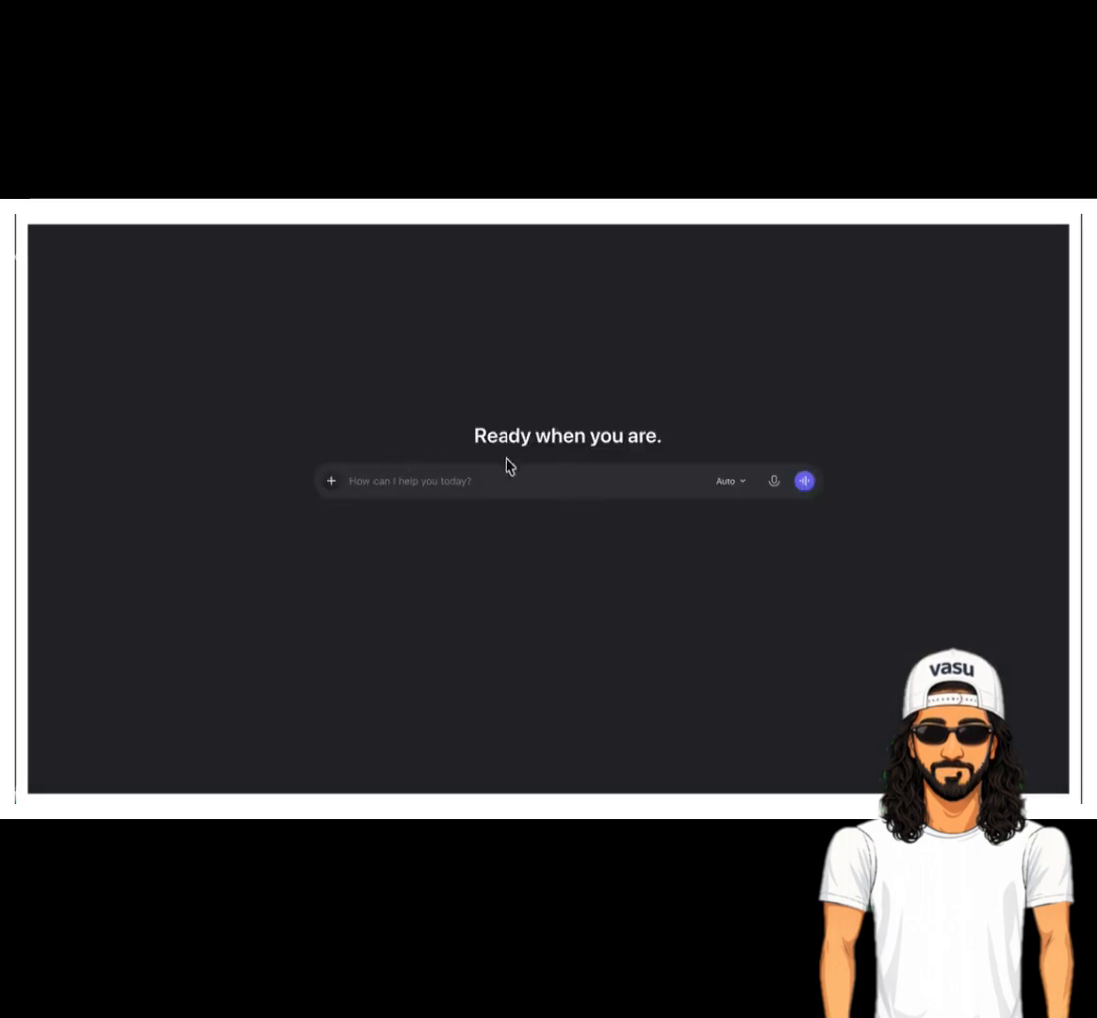
pyautogui.click(331, 482)
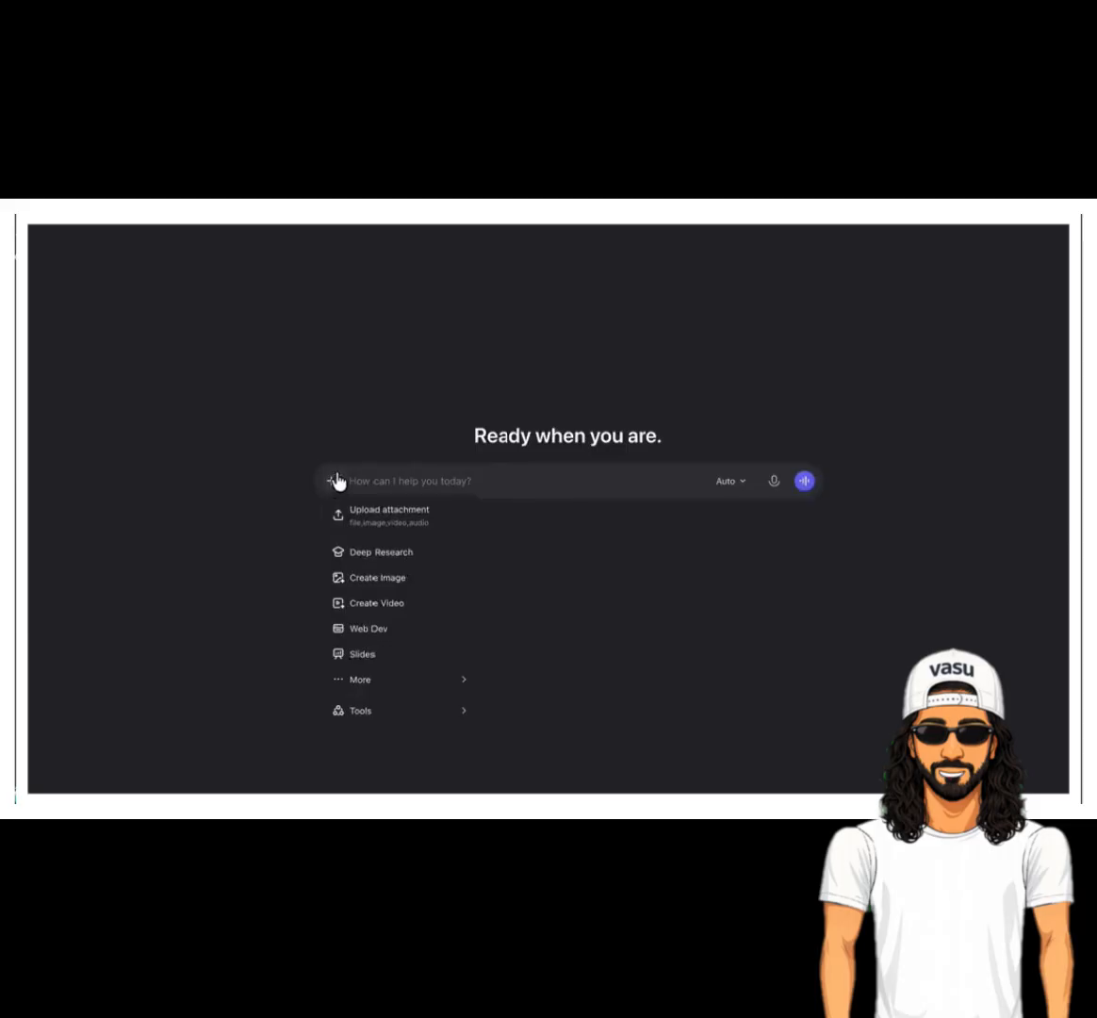
pyautogui.click(373, 604)
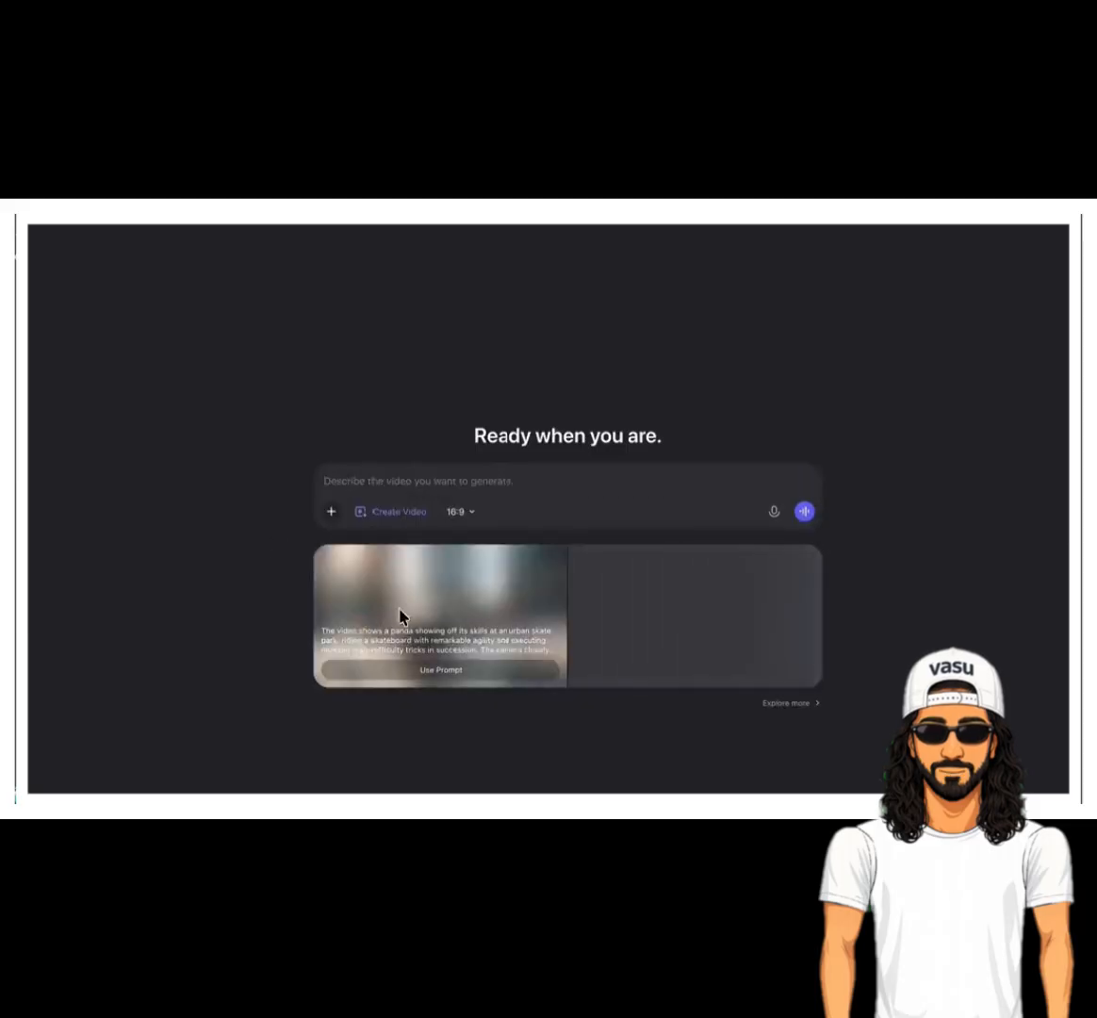
# - Attach the stick figure image from Downloads in Qwen, paste the Chapter 1 prompt and generate the video
pyautogui.click(331, 512)
pyautogui.click(363, 540)
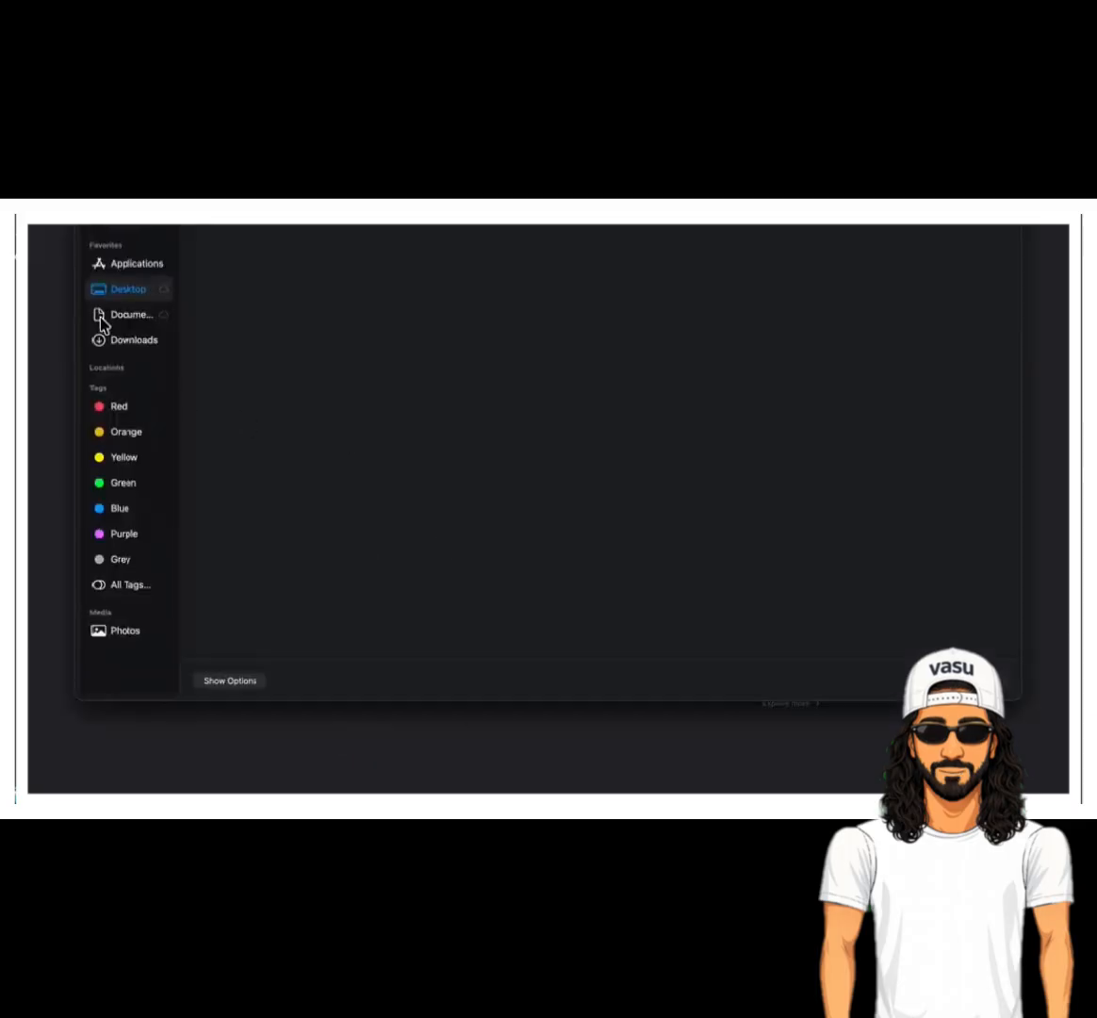
pyautogui.click(132, 338)
pyautogui.doubleClick(471, 443)
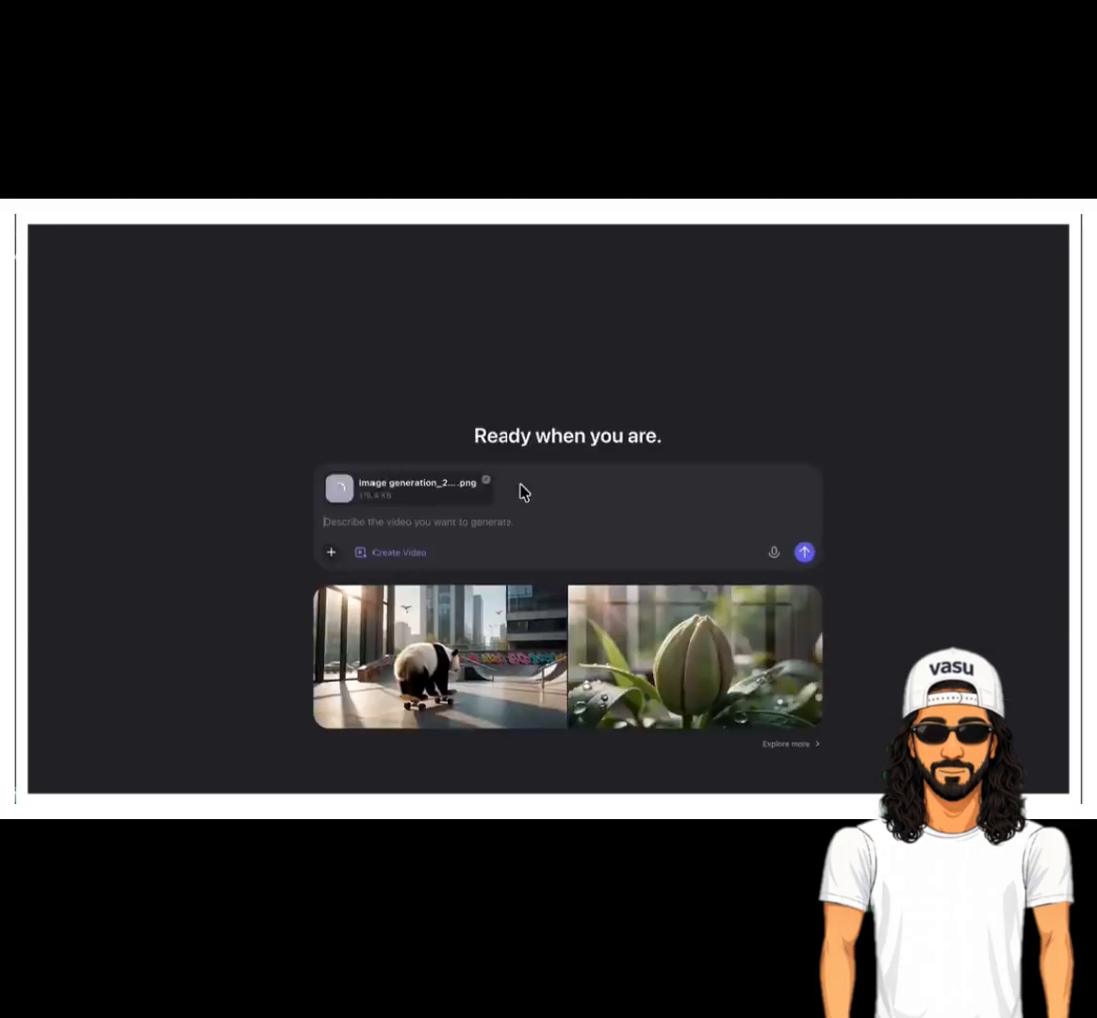
pyautogui.press('super+v')
pyautogui.scroll(-10, 570, 592)
pyautogui.click(804, 662)
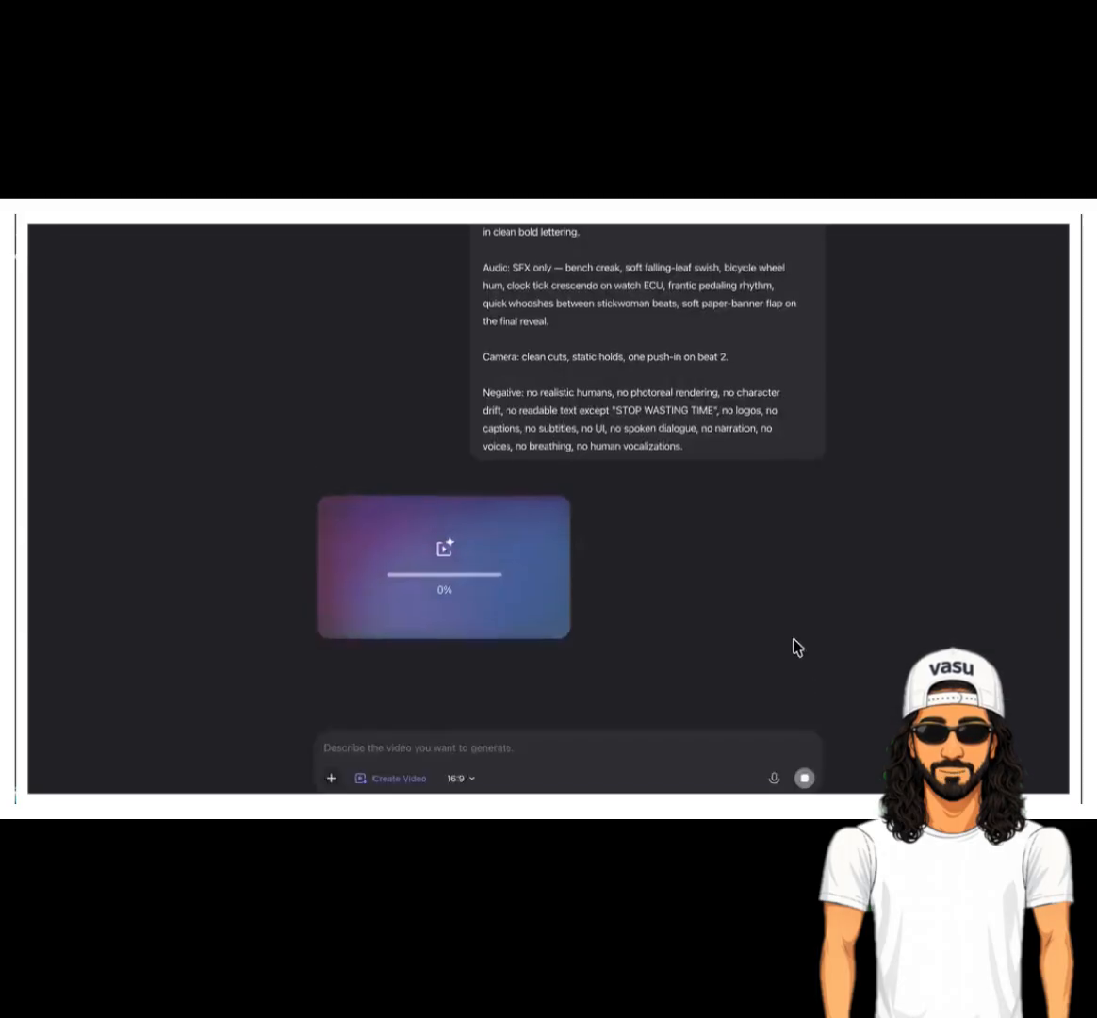
# - Switch to Gemini under another account, upload the stick figure image, paste the Chapter 1 prompt and submit it
pyautogui.press('super+l')
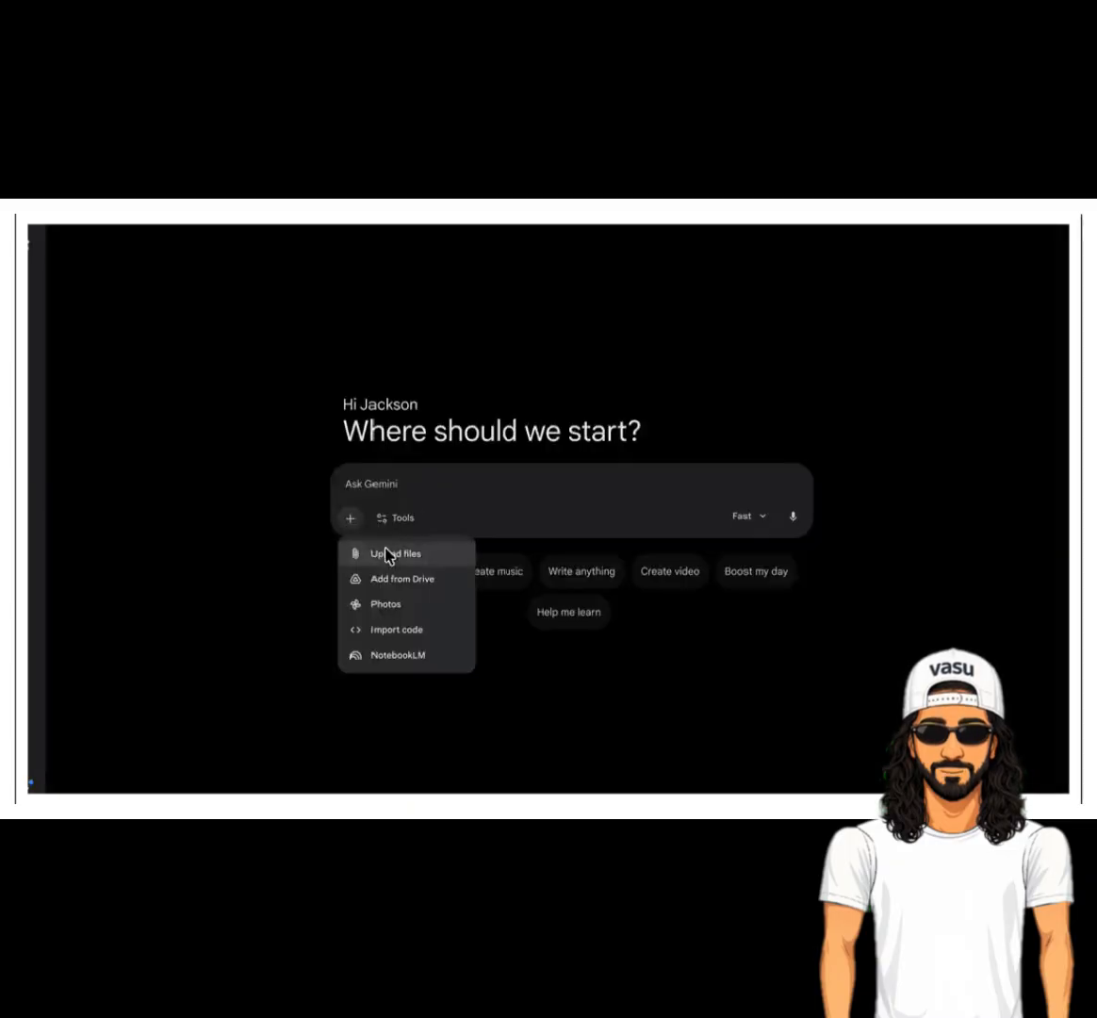
pyautogui.click(387, 556)
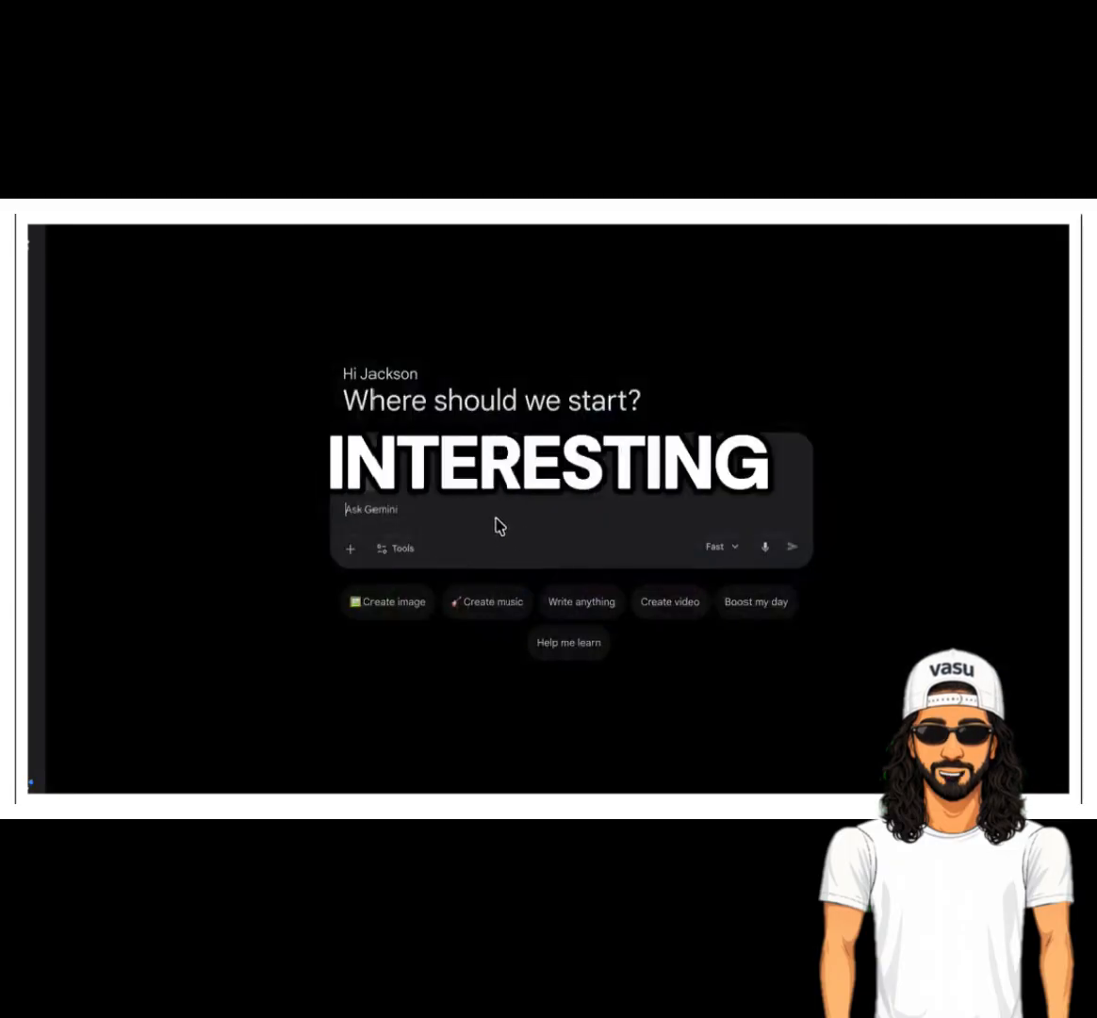
pyautogui.press('super+v')
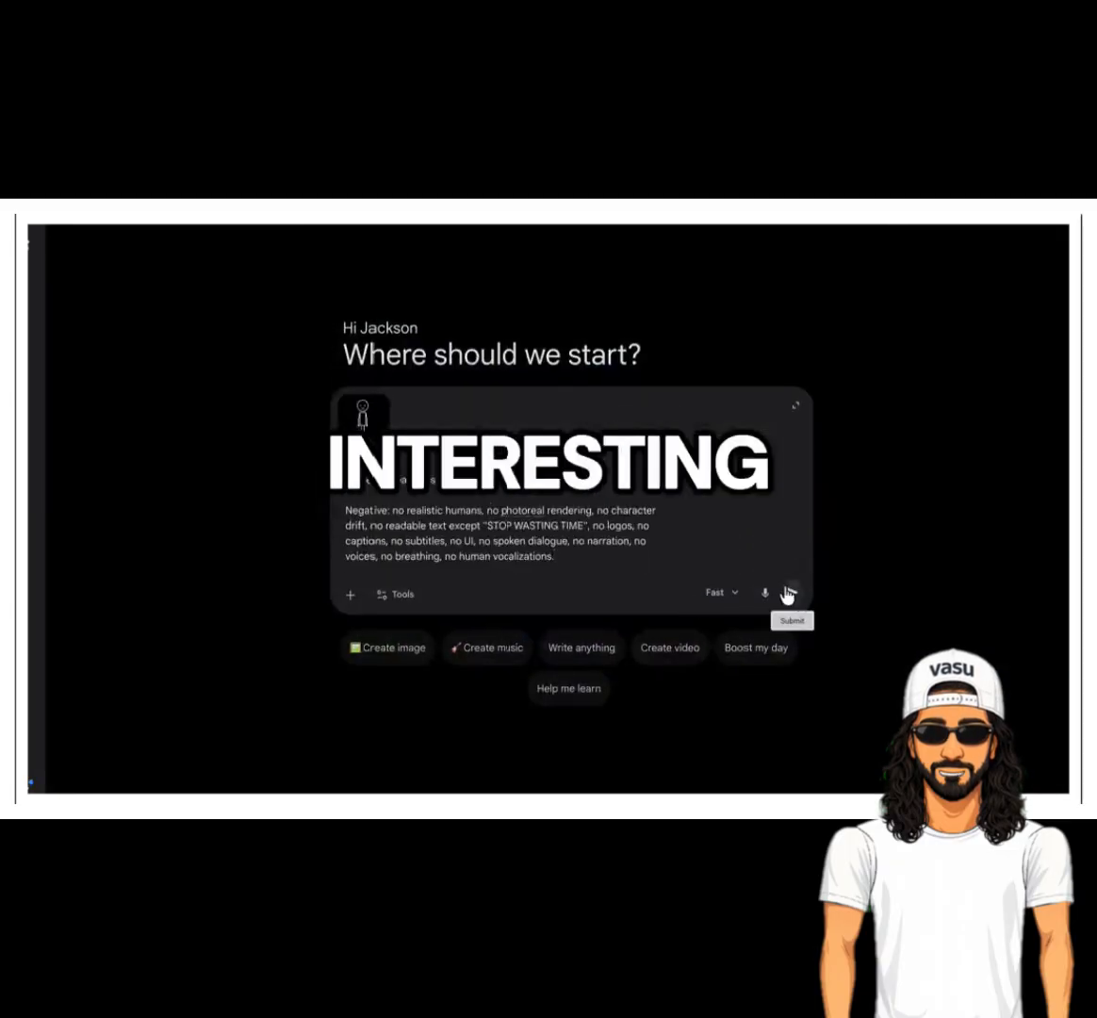
pyautogui.click(789, 590)
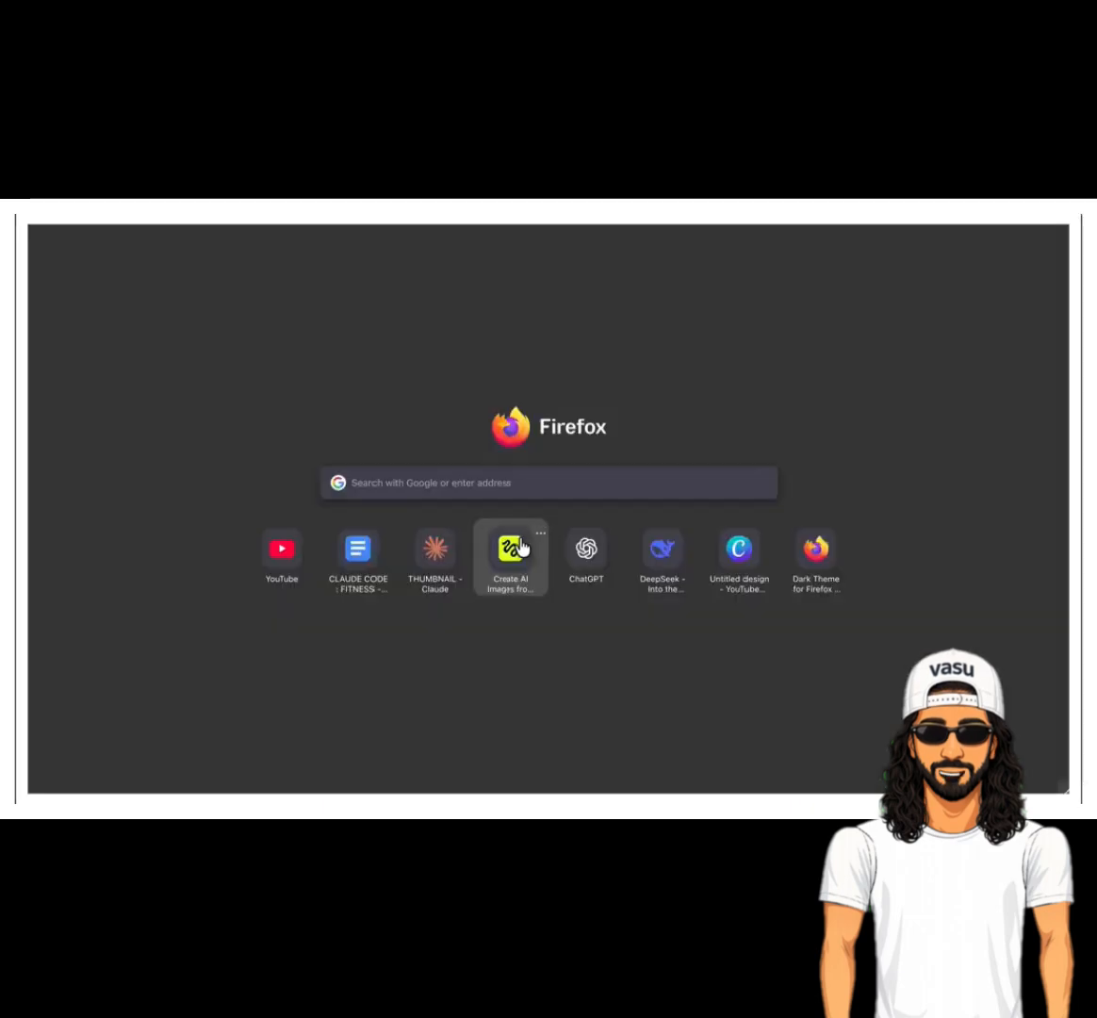
# - Open Higgsfield, choose the Seedance 2.0 video model and paste the Chapter 1 prompt
pyautogui.click(521, 546)
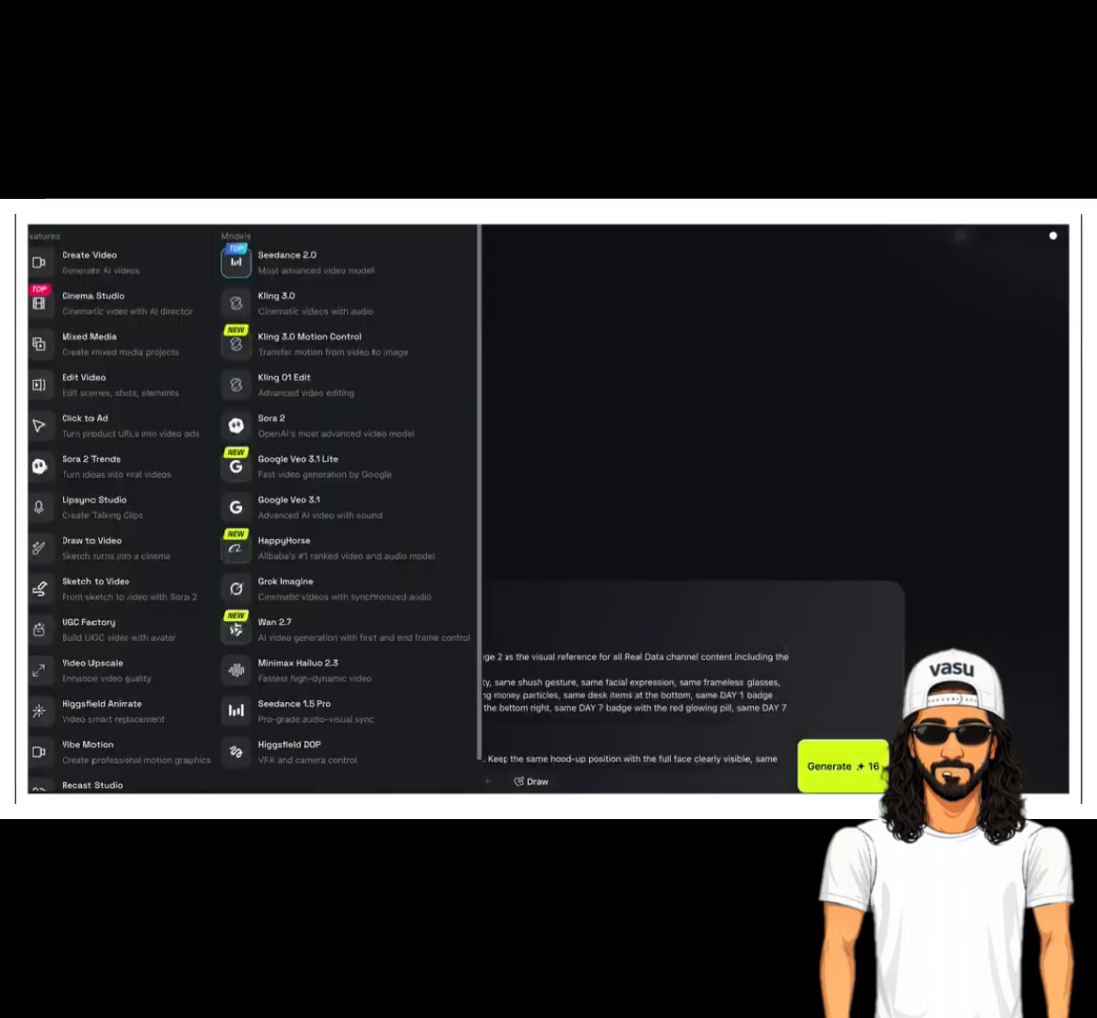
pyautogui.click(287, 259)
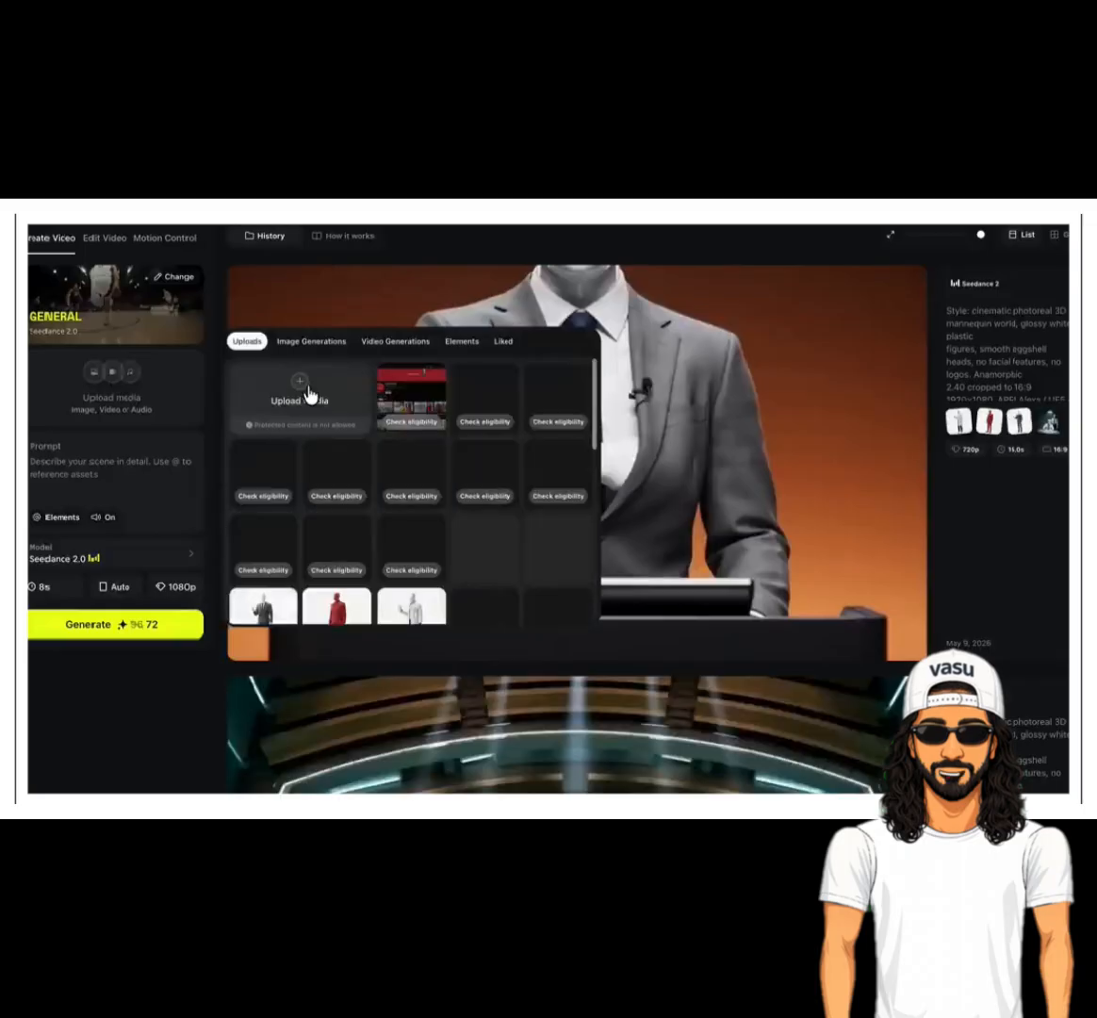
pyautogui.click(121, 477)
pyautogui.hotkey('ctrl', 'v')
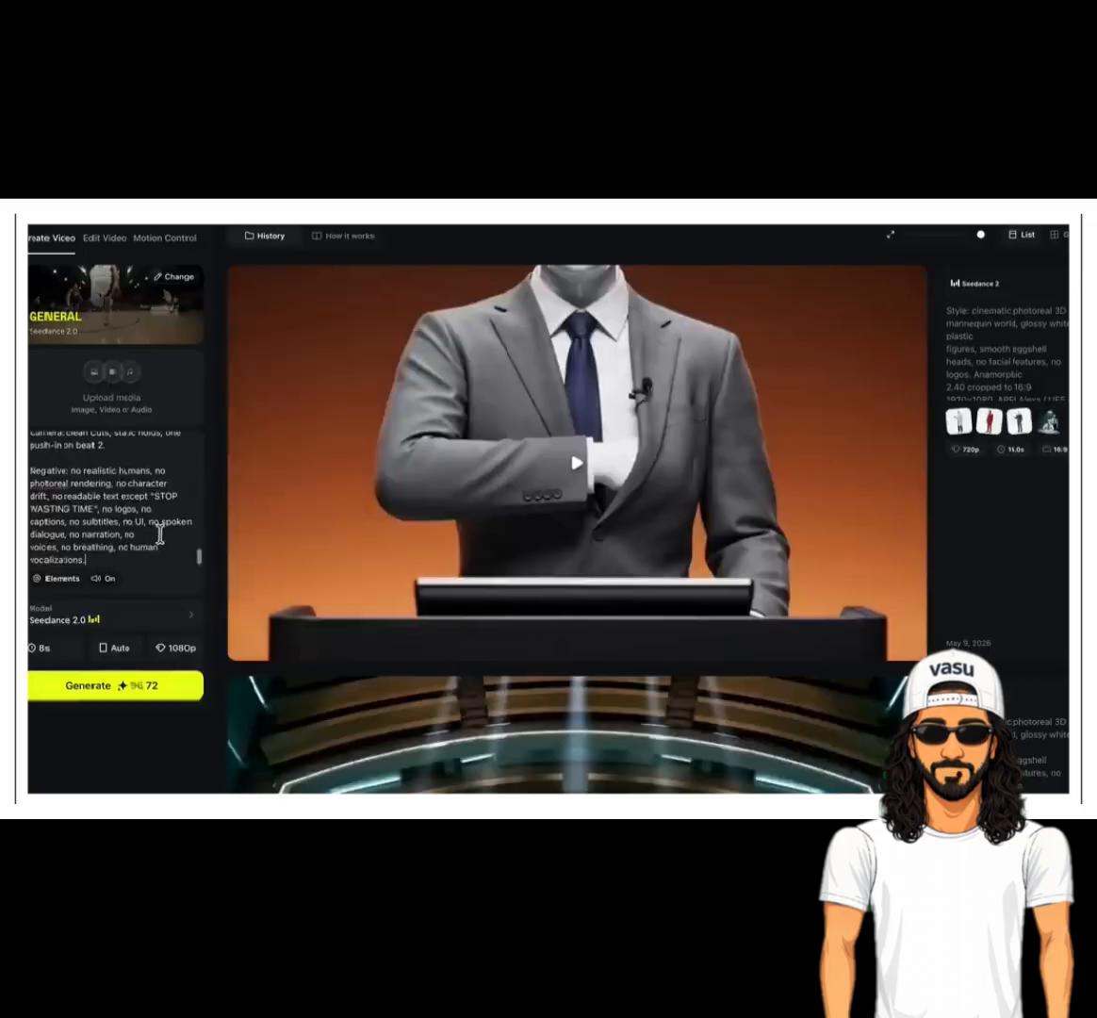
# - Keep Seedance 2.0 as the model, set the clip to 15s at 720p and generate the video
pyautogui.click(163, 617)
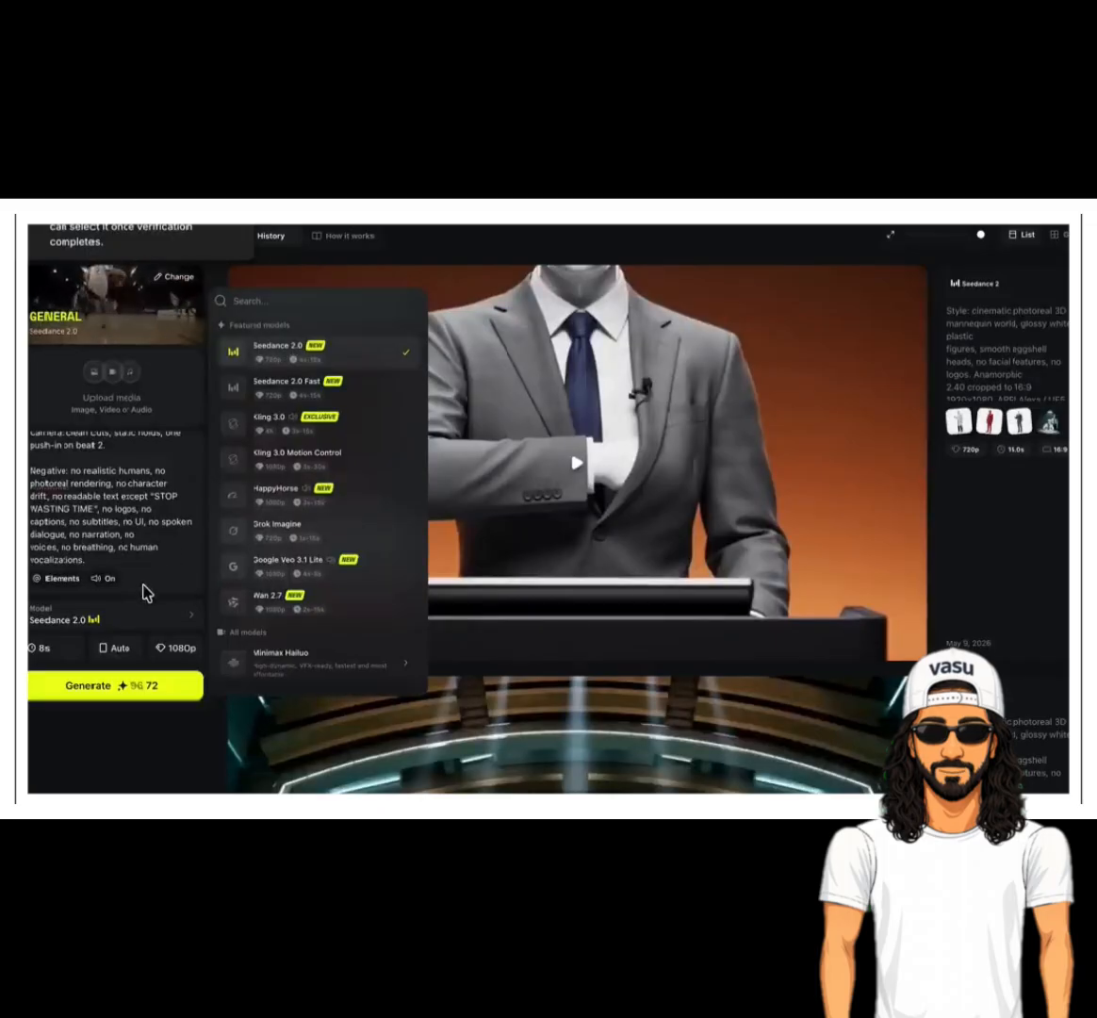
pyautogui.click(177, 648)
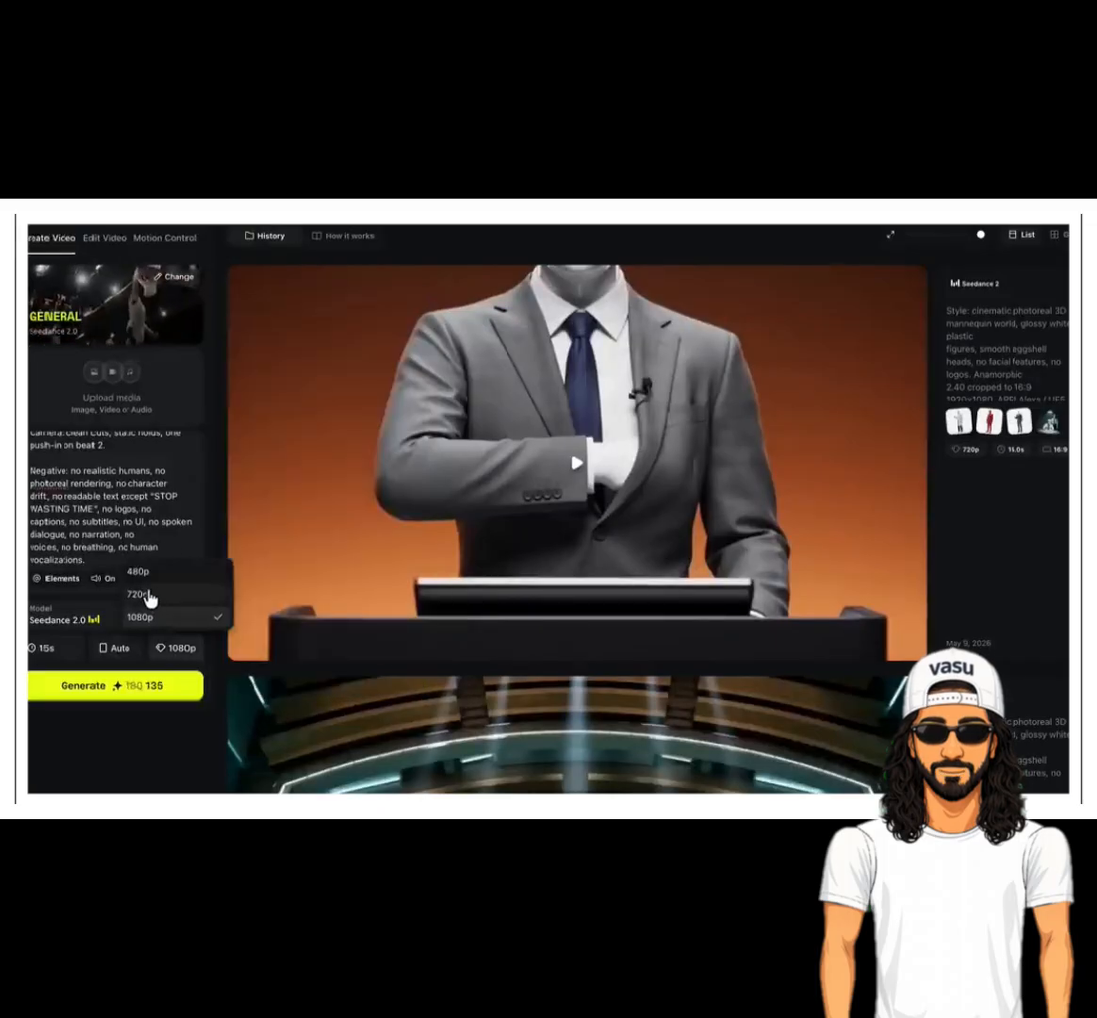
pyautogui.click(148, 596)
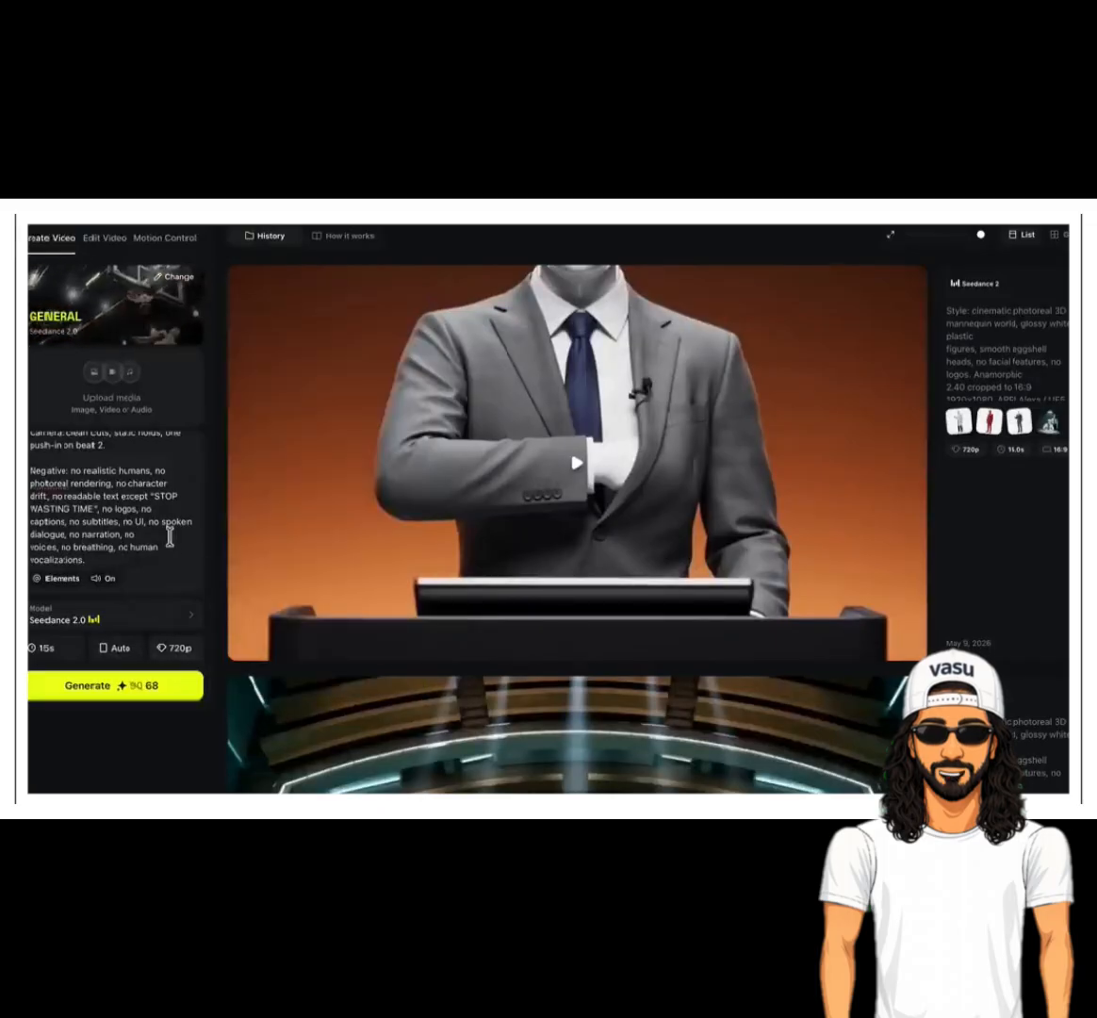
pyautogui.scroll(10, 151, 518)
pyautogui.click(115, 689)
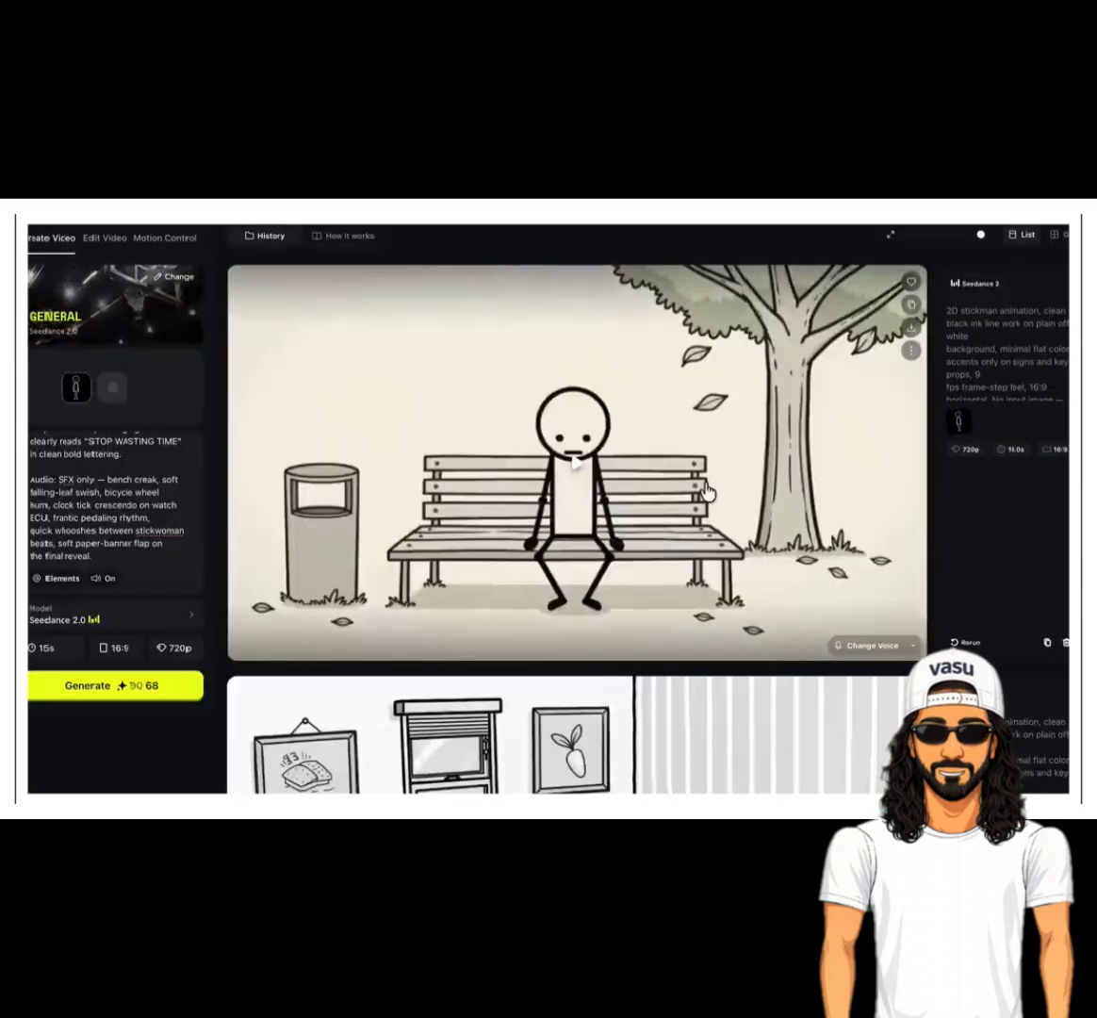
# - Play the generated Seedance park bench clip and the Qwen stick figure clip to compare their animation
pyautogui.click(570, 463)
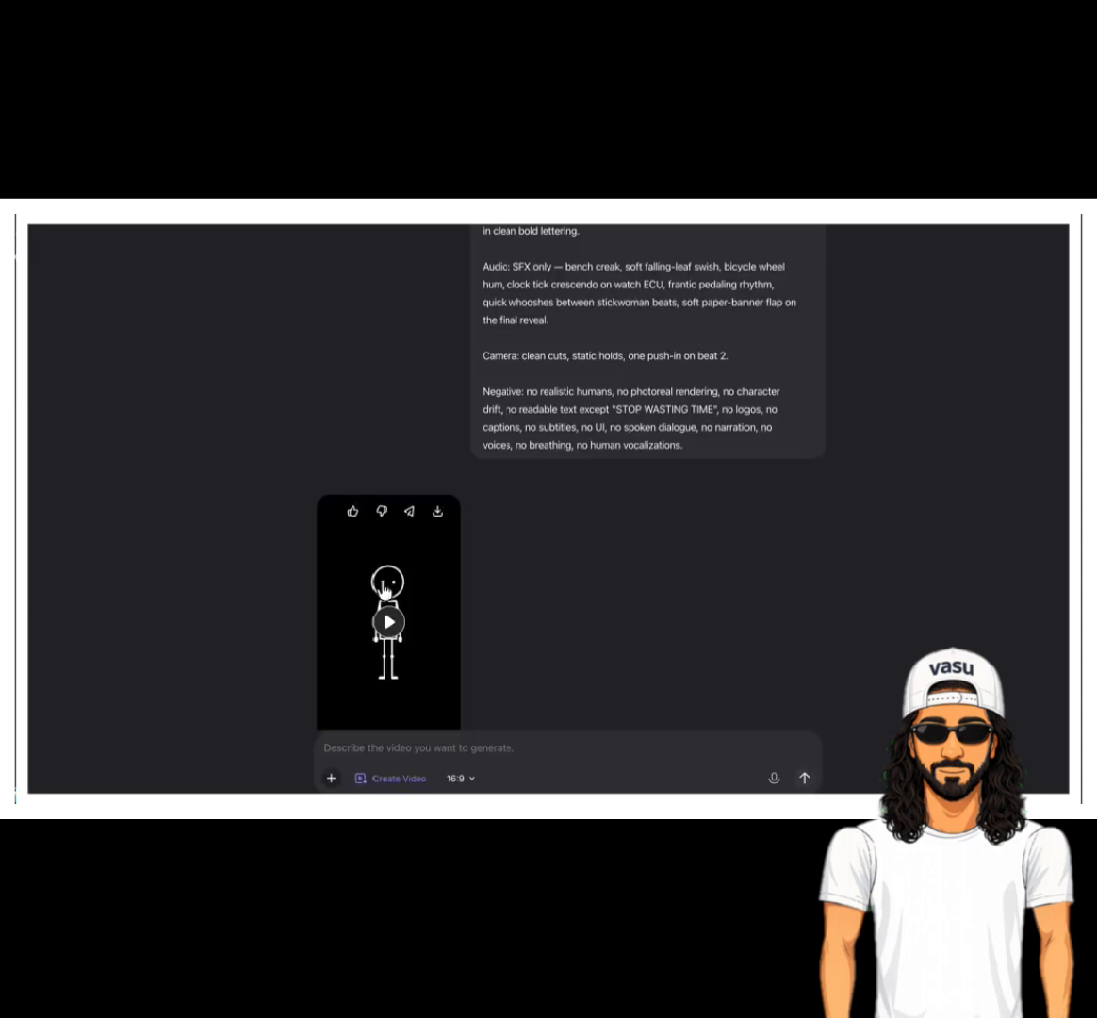
pyautogui.click(385, 590)
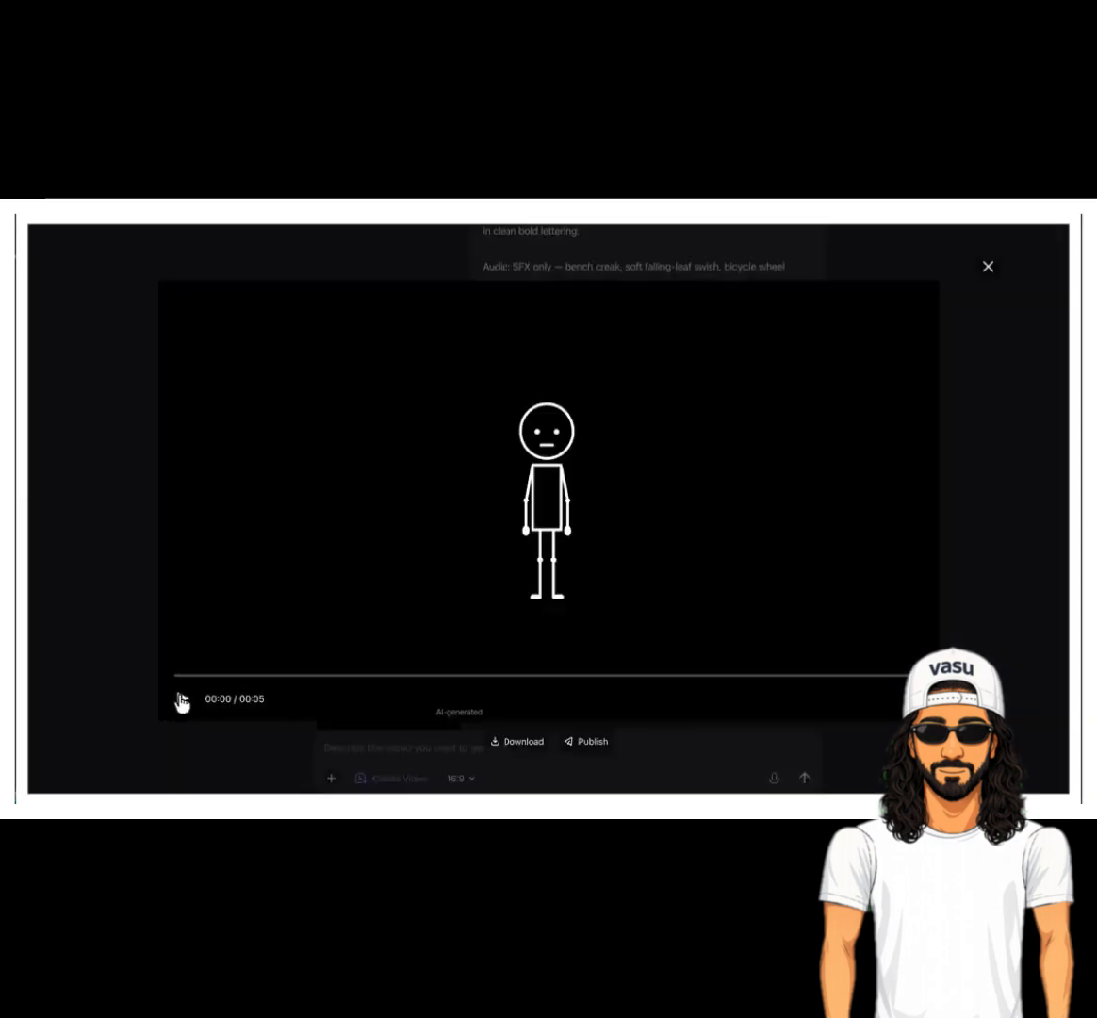
pyautogui.click(179, 700)
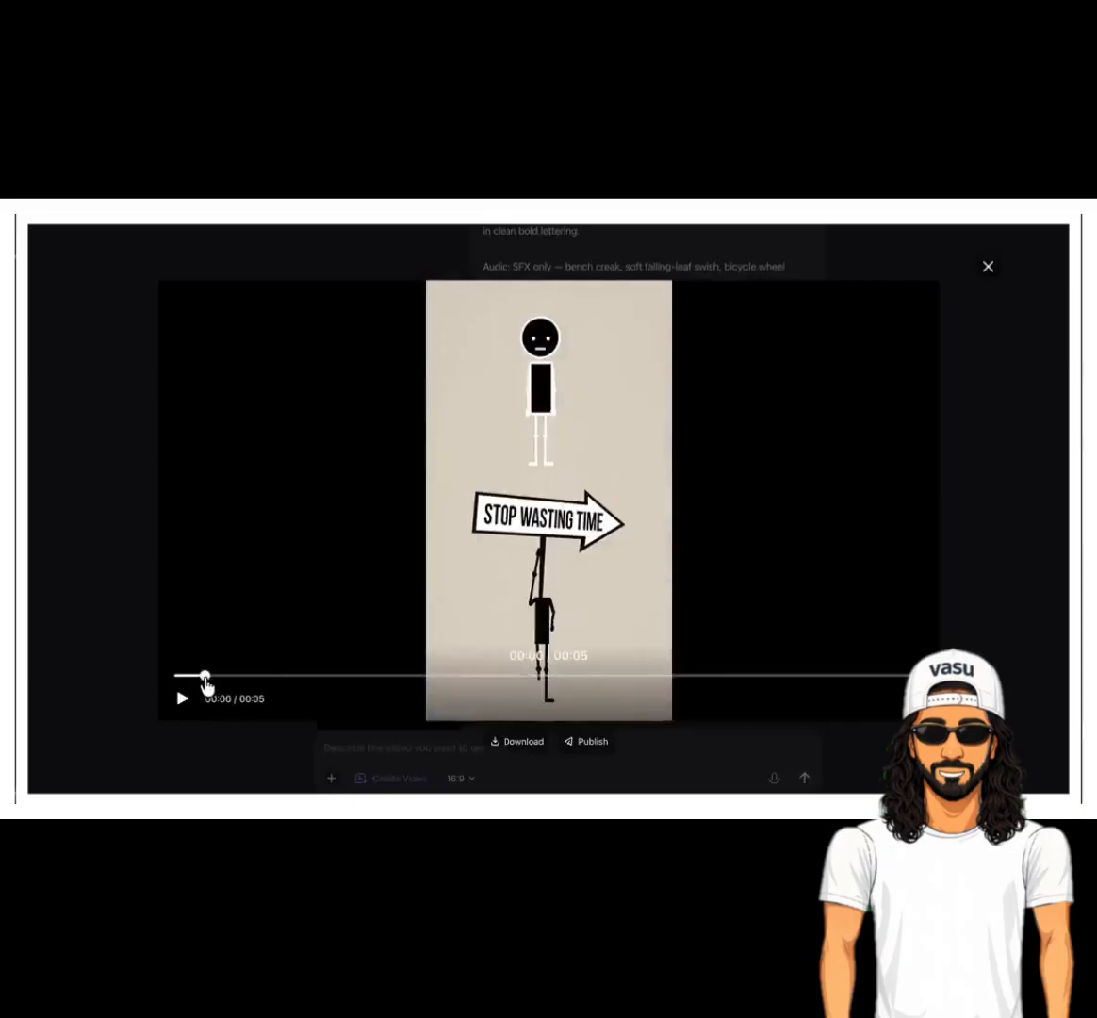
pyautogui.click(152, 682)
pyautogui.click(389, 618)
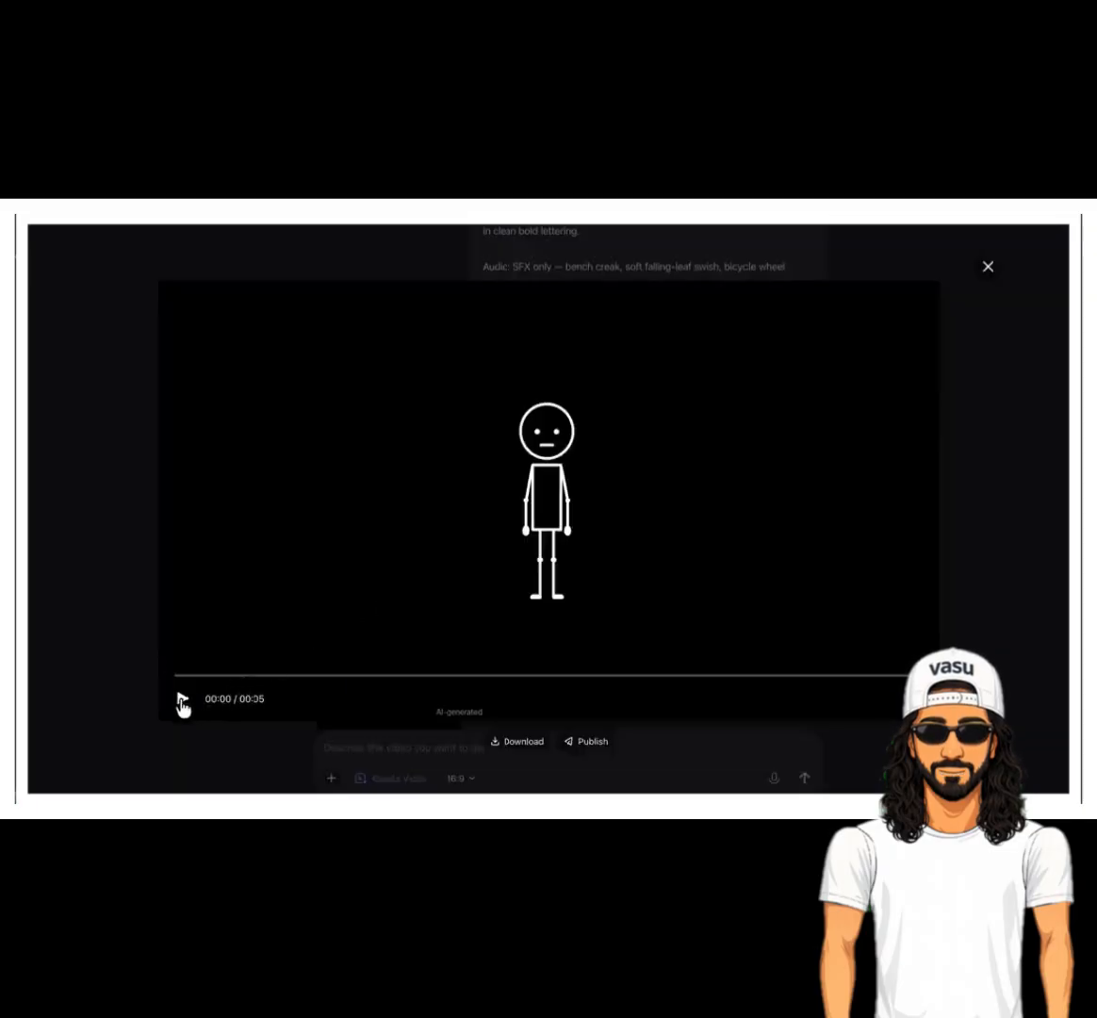
# - Play the Qwen, Gemini and Flow clips generated from the Chapter 1 prompt to compare their stickman animation
pyautogui.click(182, 703)
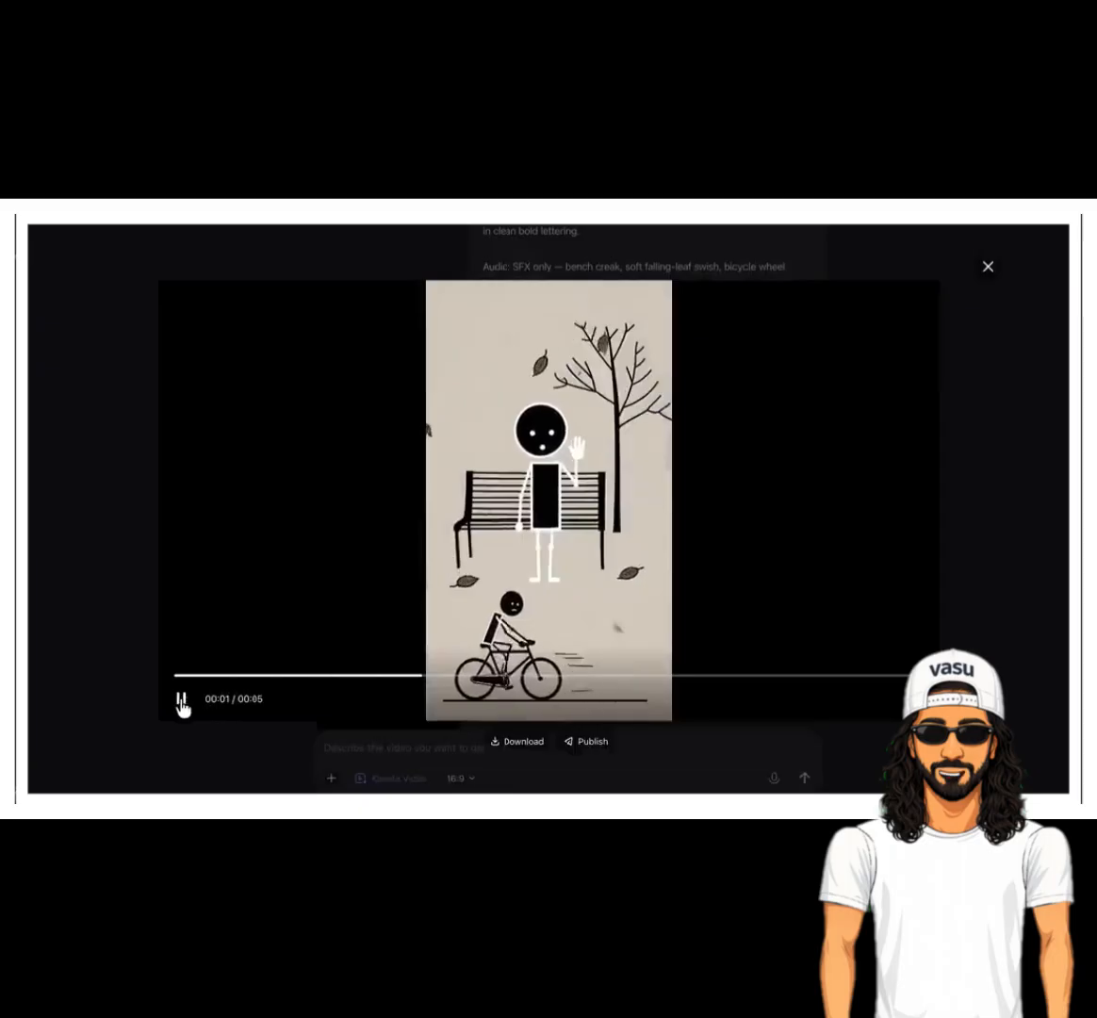
pyautogui.click(988, 268)
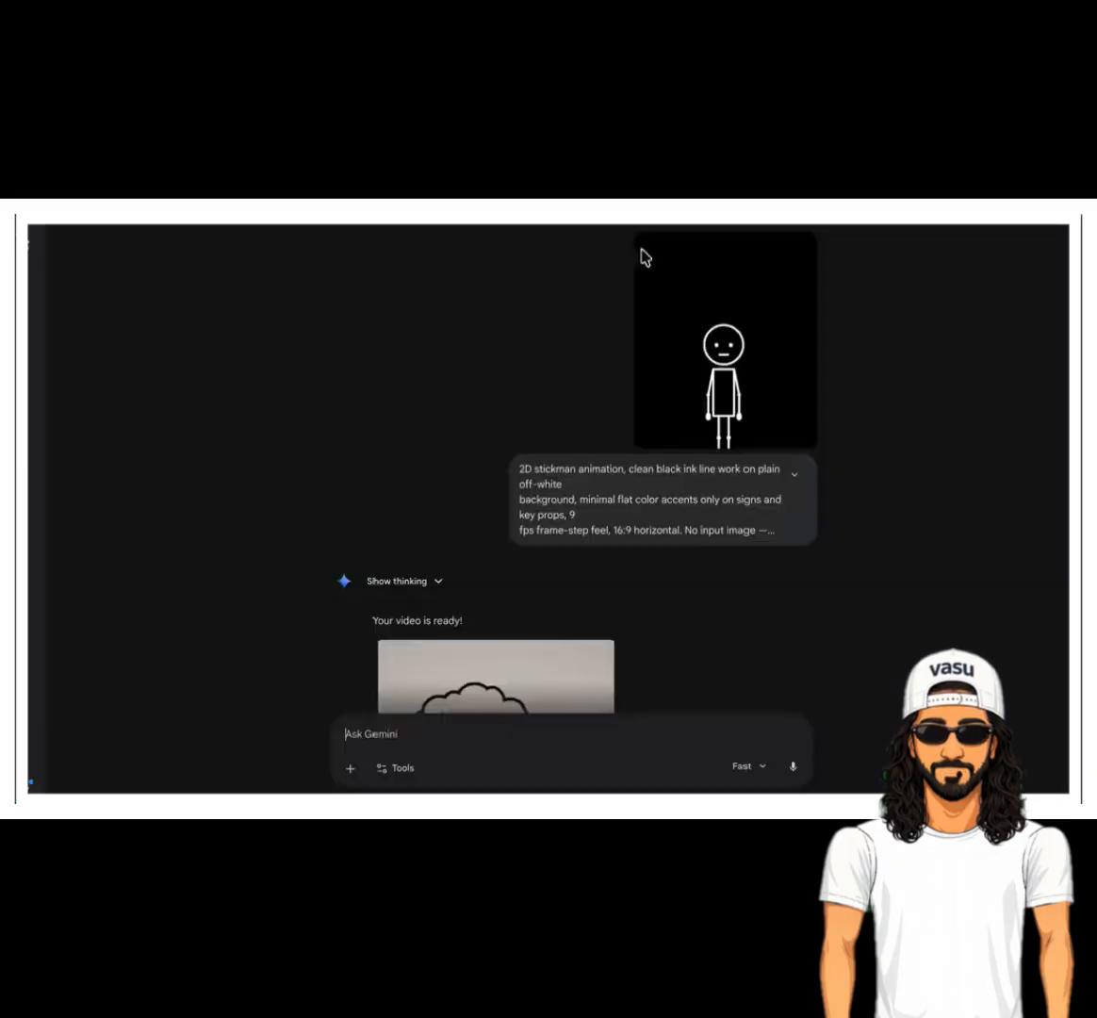
pyautogui.scroll(-3, 487, 558)
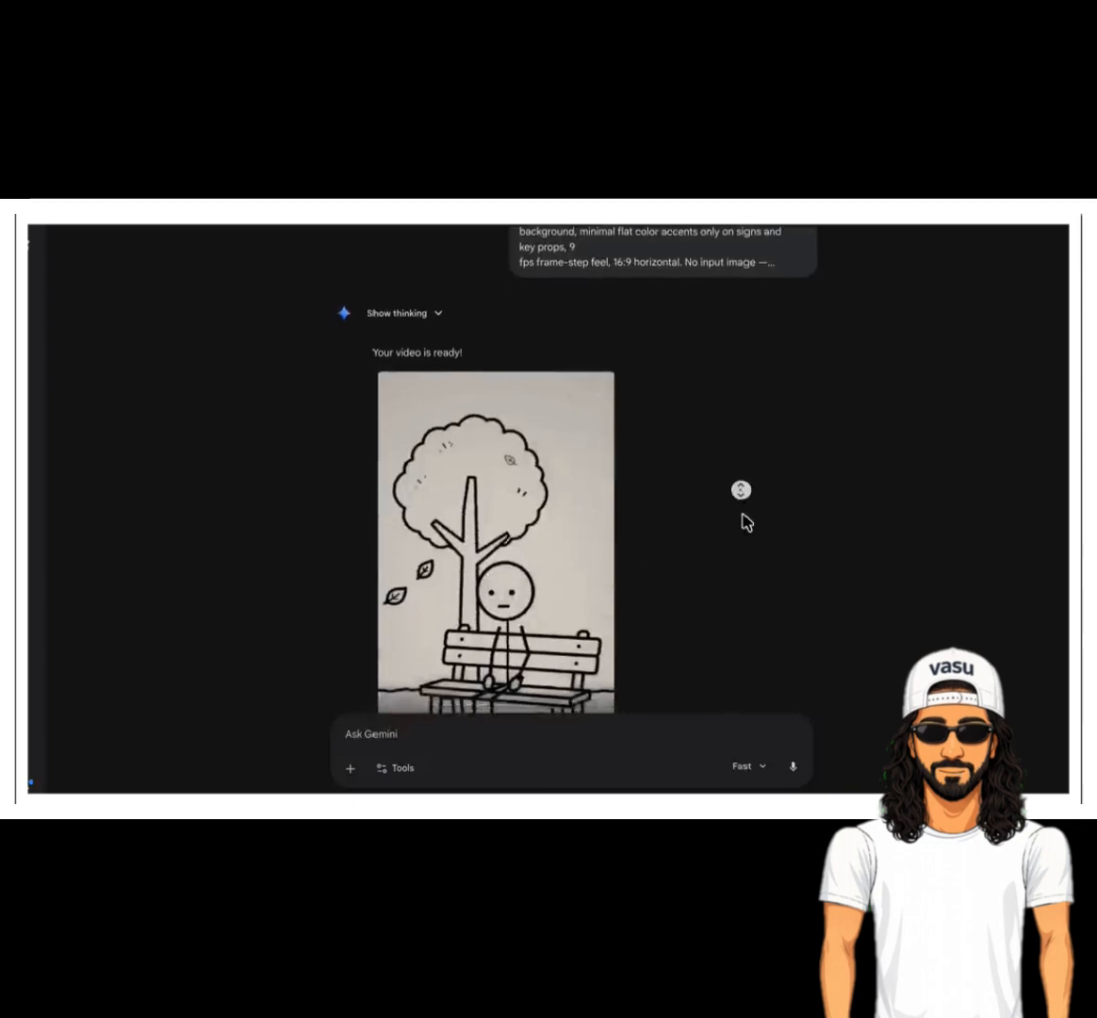
pyautogui.scroll(-2, 745, 509)
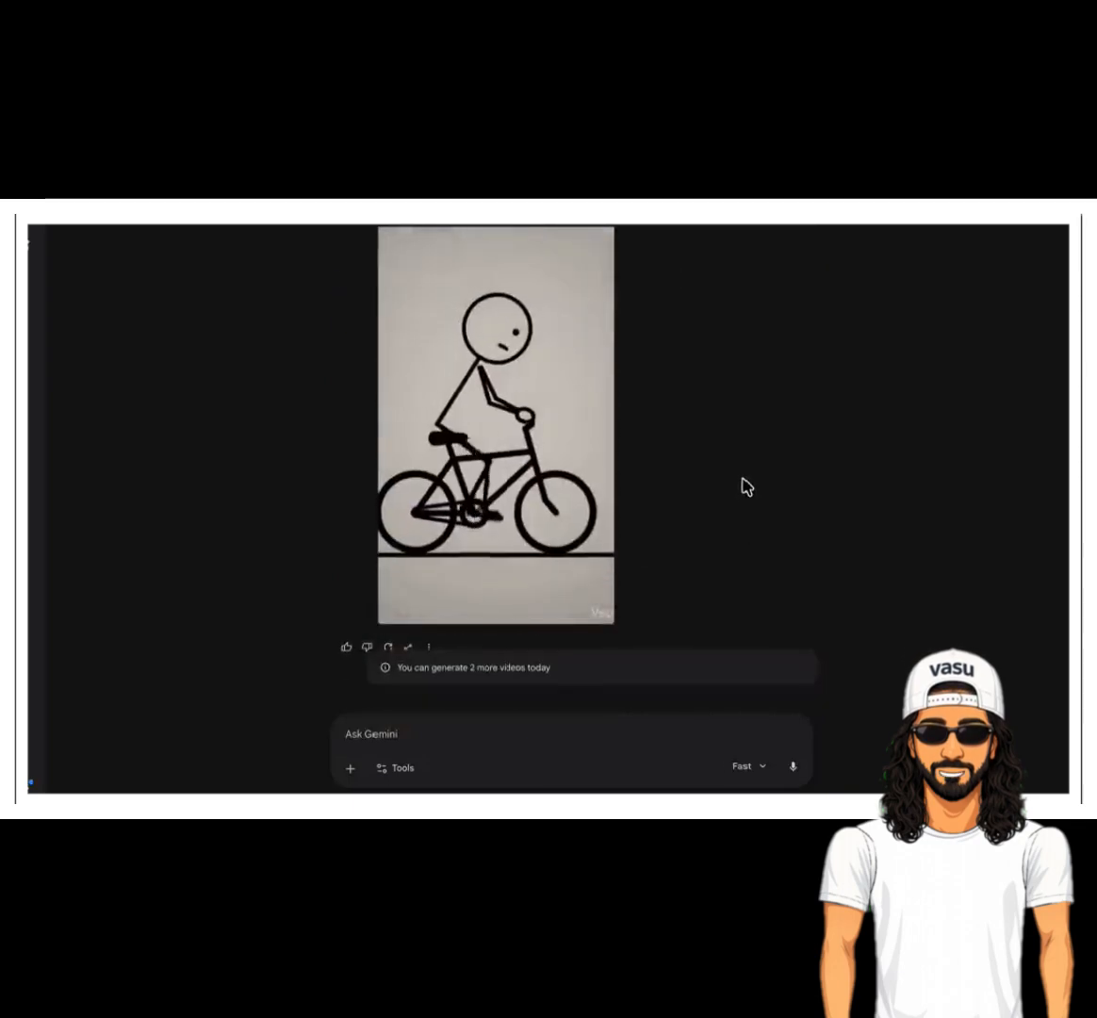
pyautogui.middleClick(742, 479)
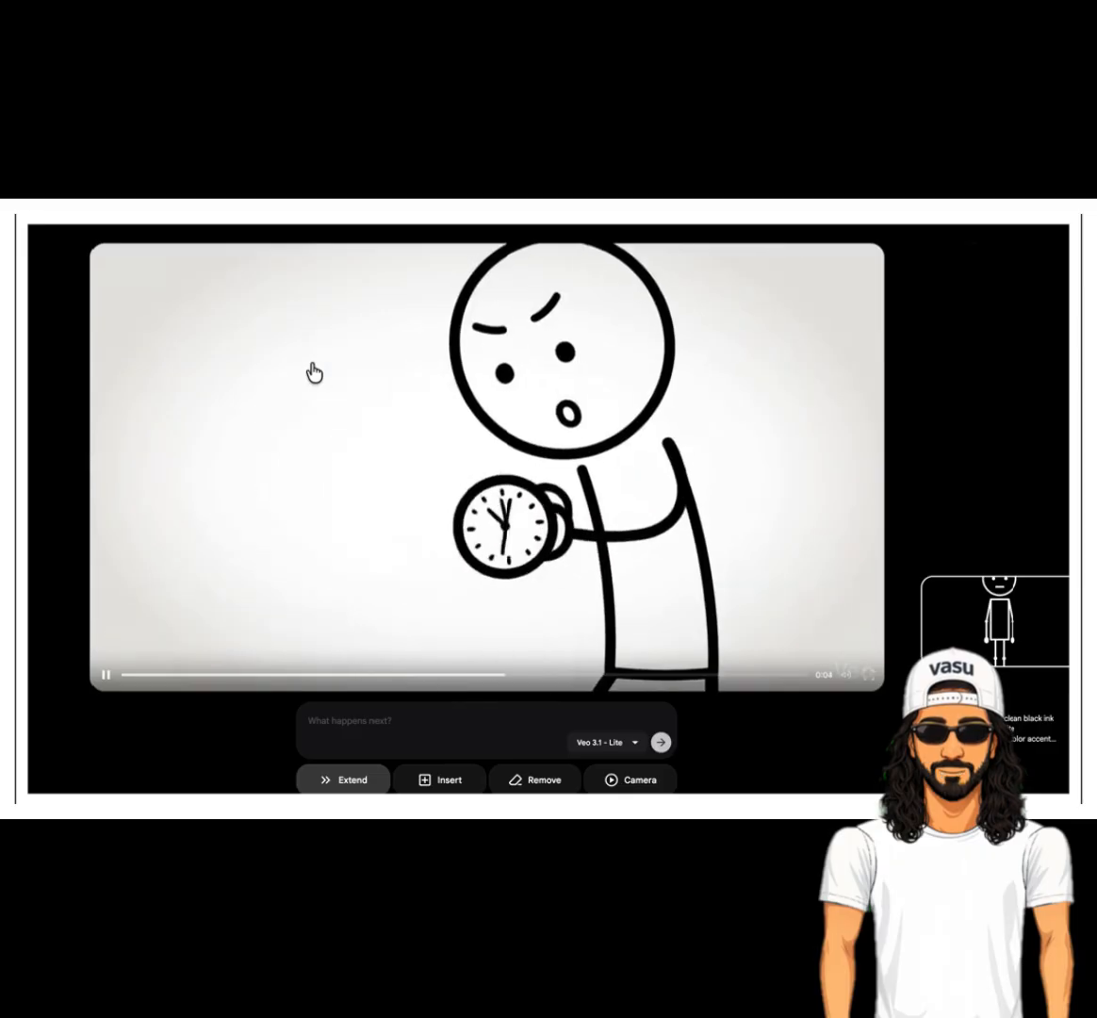
pyautogui.click(31, 232)
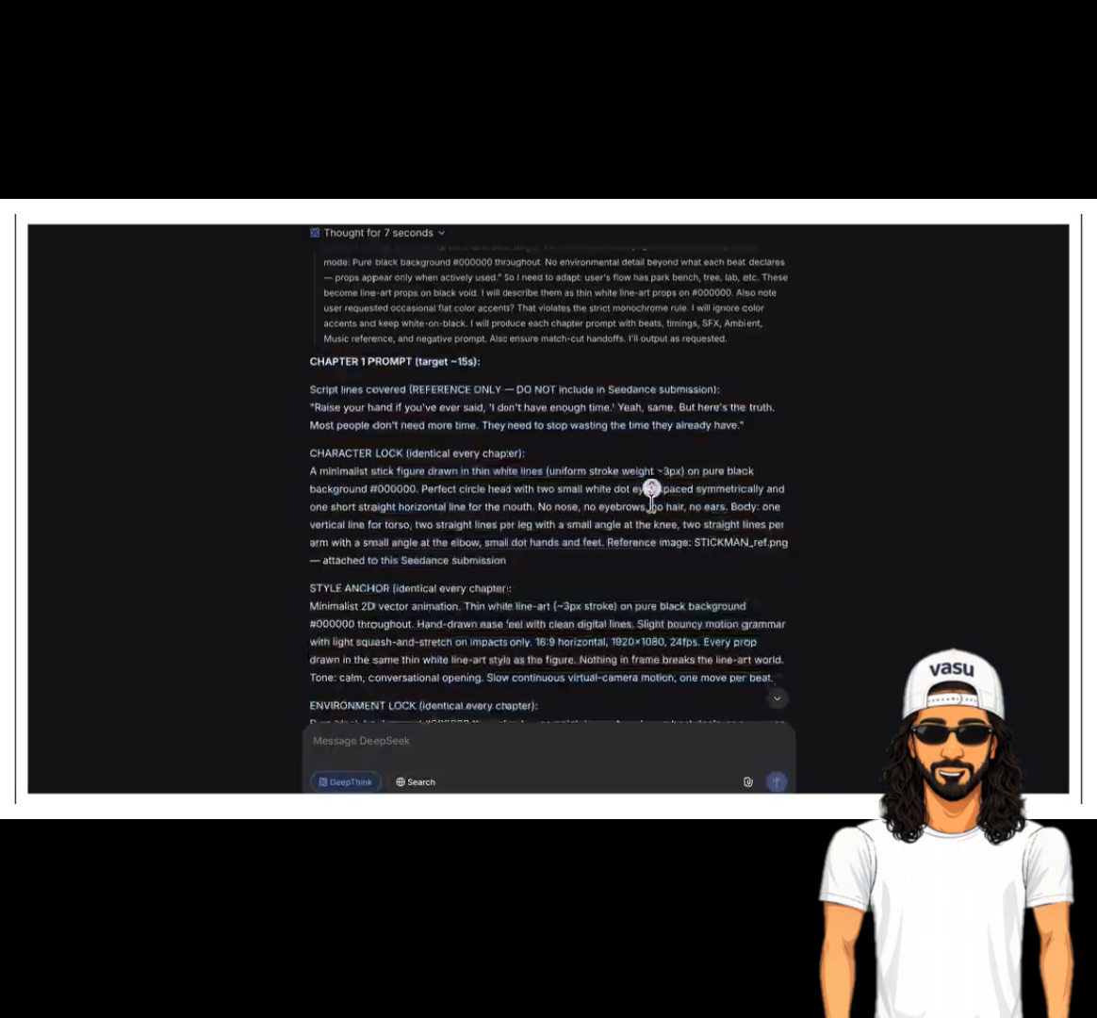
# - Locate and select the next chapter's prompt in the DeepSeek reply, below the Chapter 1 prompt
pyautogui.scroll(-15, 650, 489)
pyautogui.moveTo(307, 387); pyautogui.dragTo(421, 429)
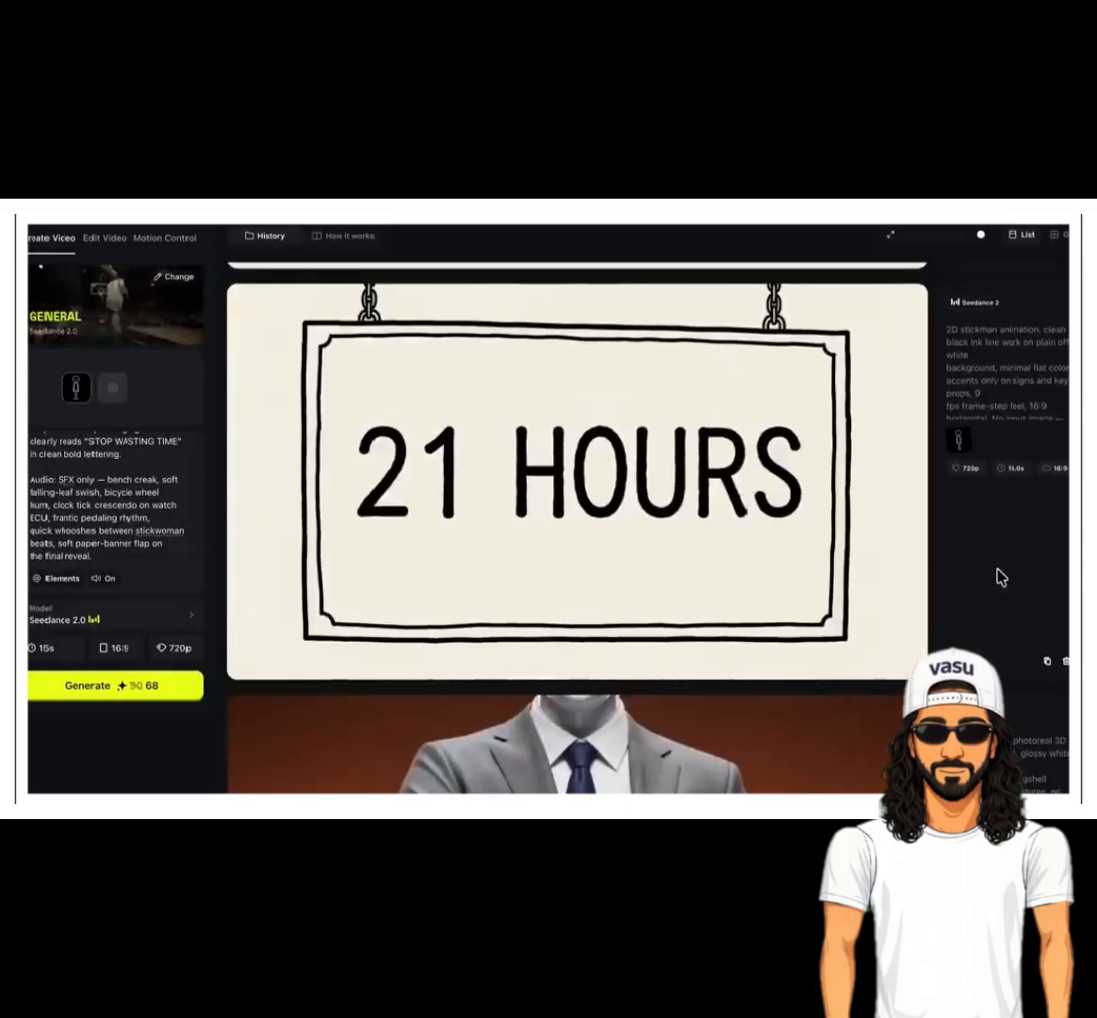
# - Review the "21 HOURS" chapter clips from Seedance 2.0, Qwen, Gemini, Flow and Google Vids to compare how each follows the prompt
pyautogui.moveTo(249, 671)
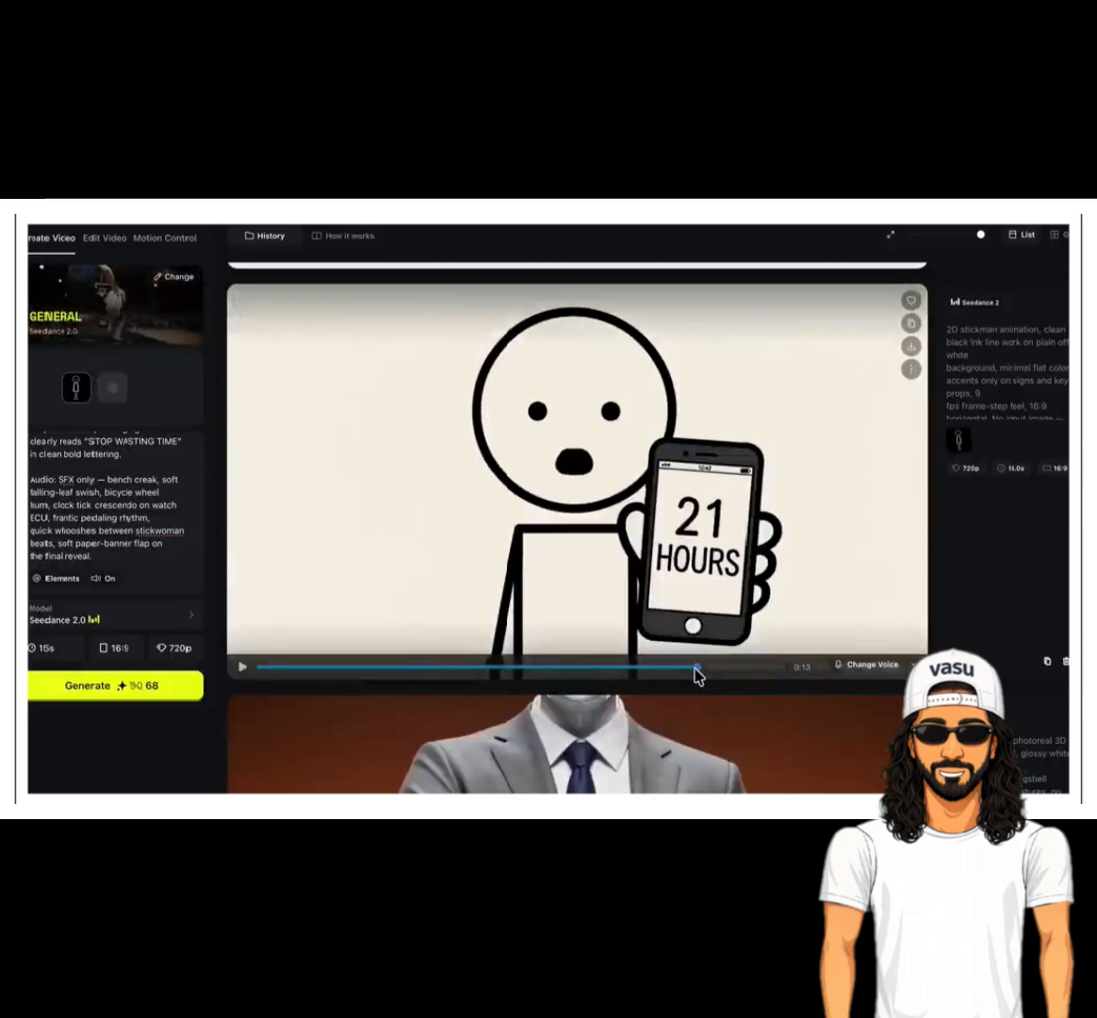
pyautogui.moveTo(669, 670); pyautogui.dragTo(690, 665)
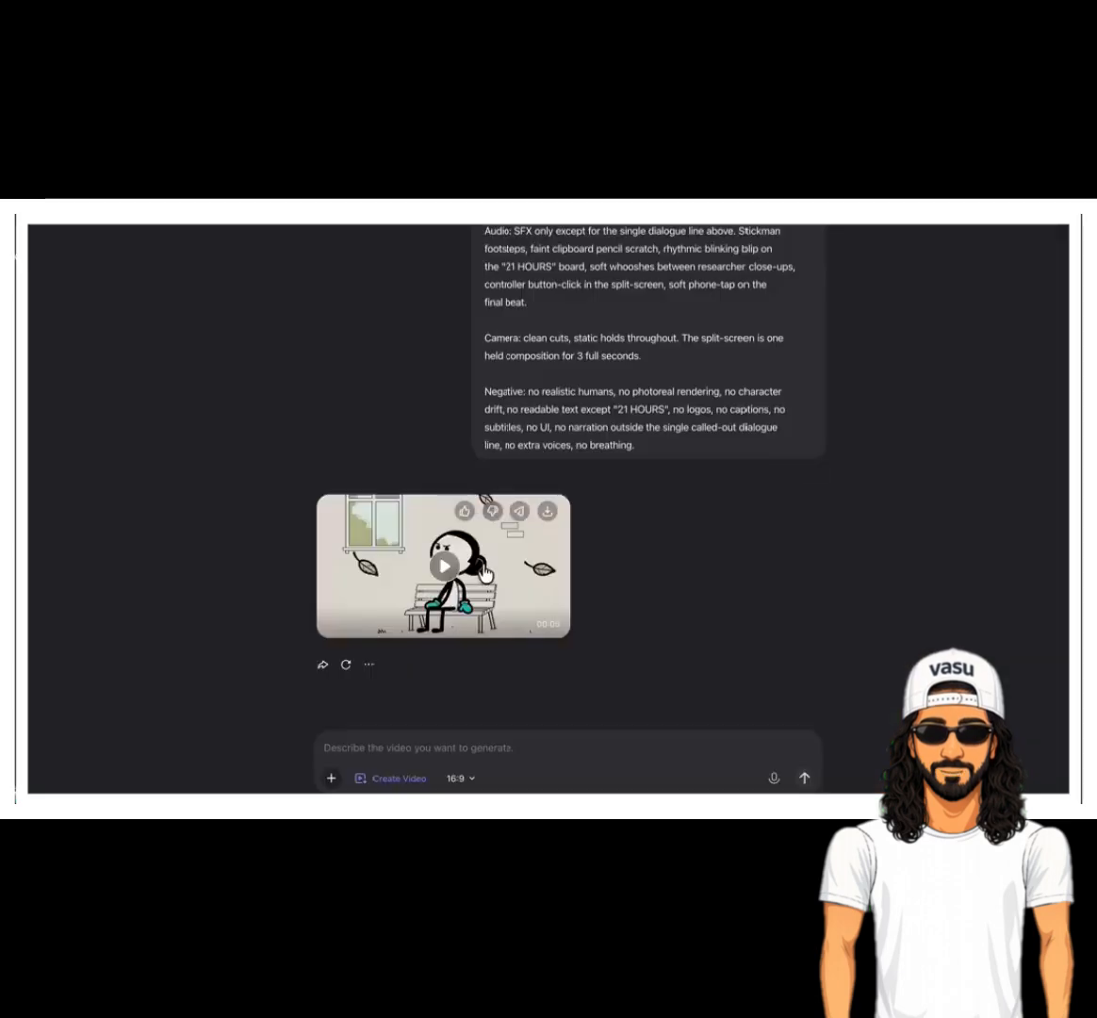
pyautogui.click(484, 569)
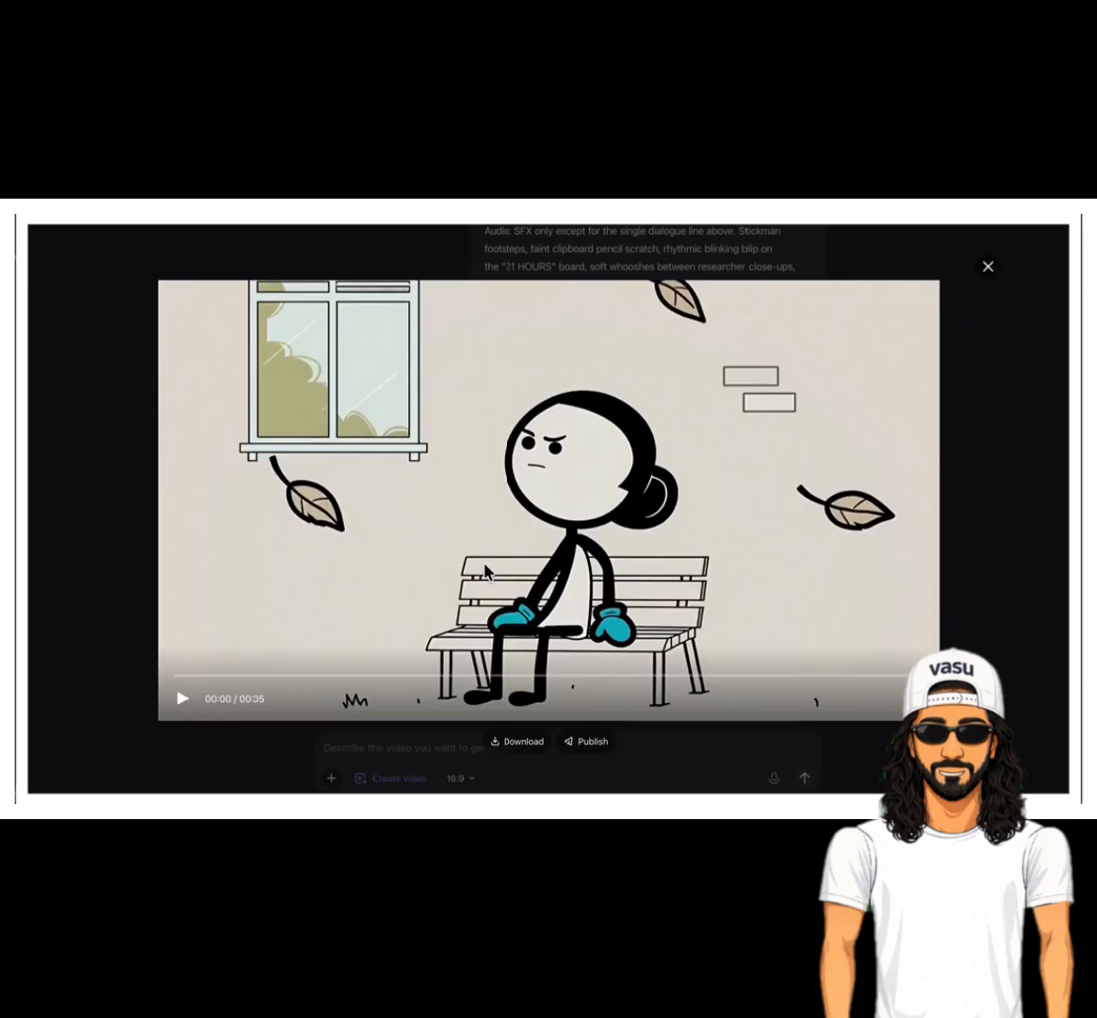
pyautogui.click(185, 700)
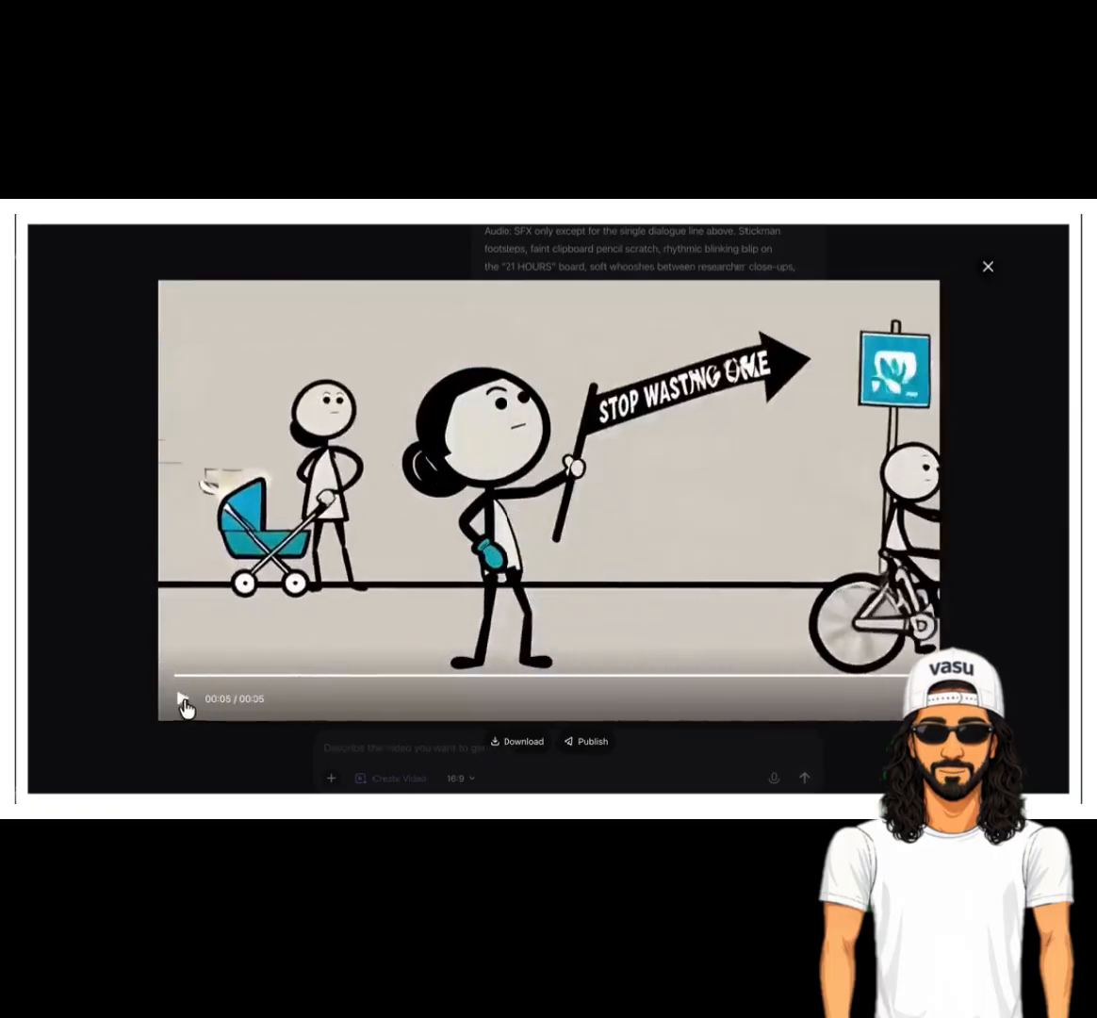
pyautogui.click(188, 677)
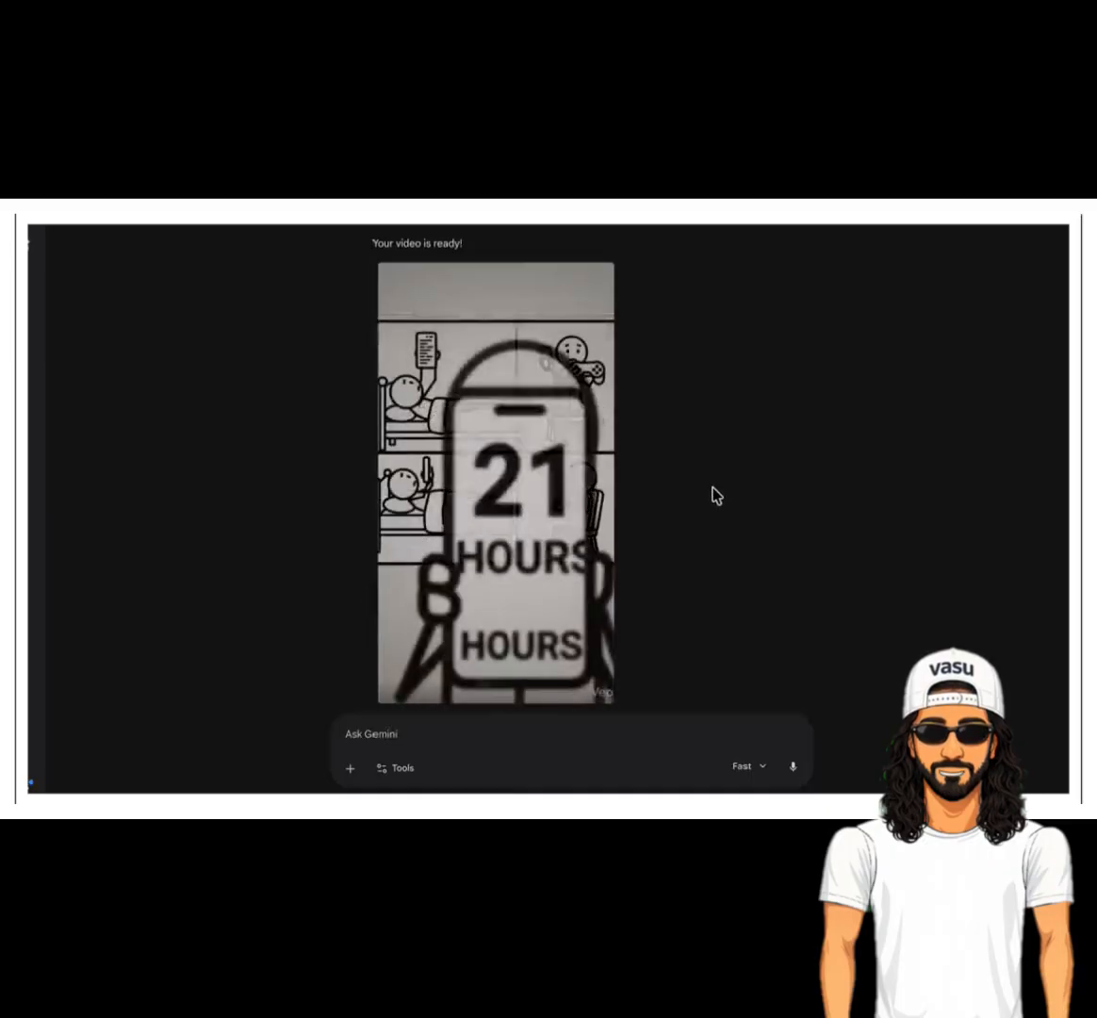
pyautogui.moveTo(546, 537)
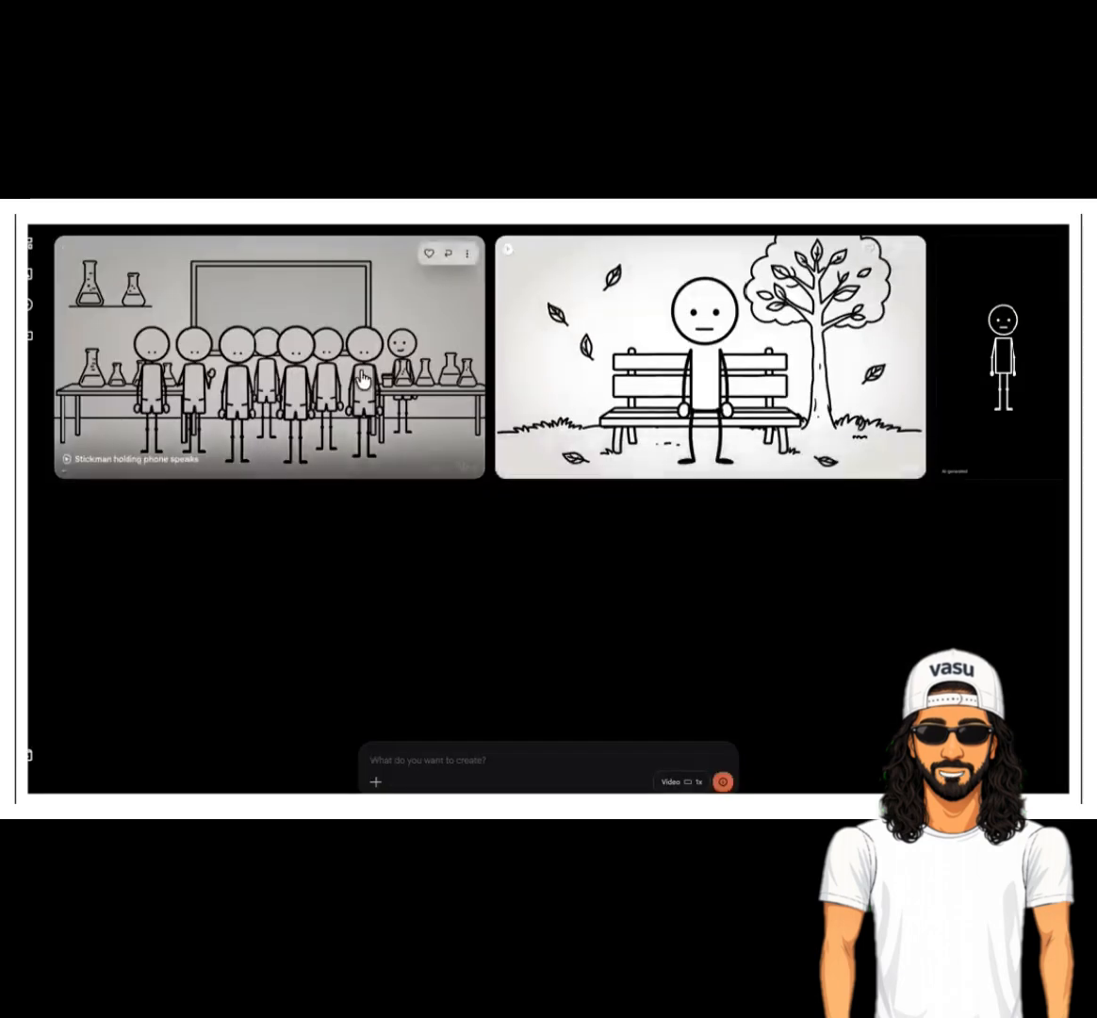
pyautogui.click(362, 379)
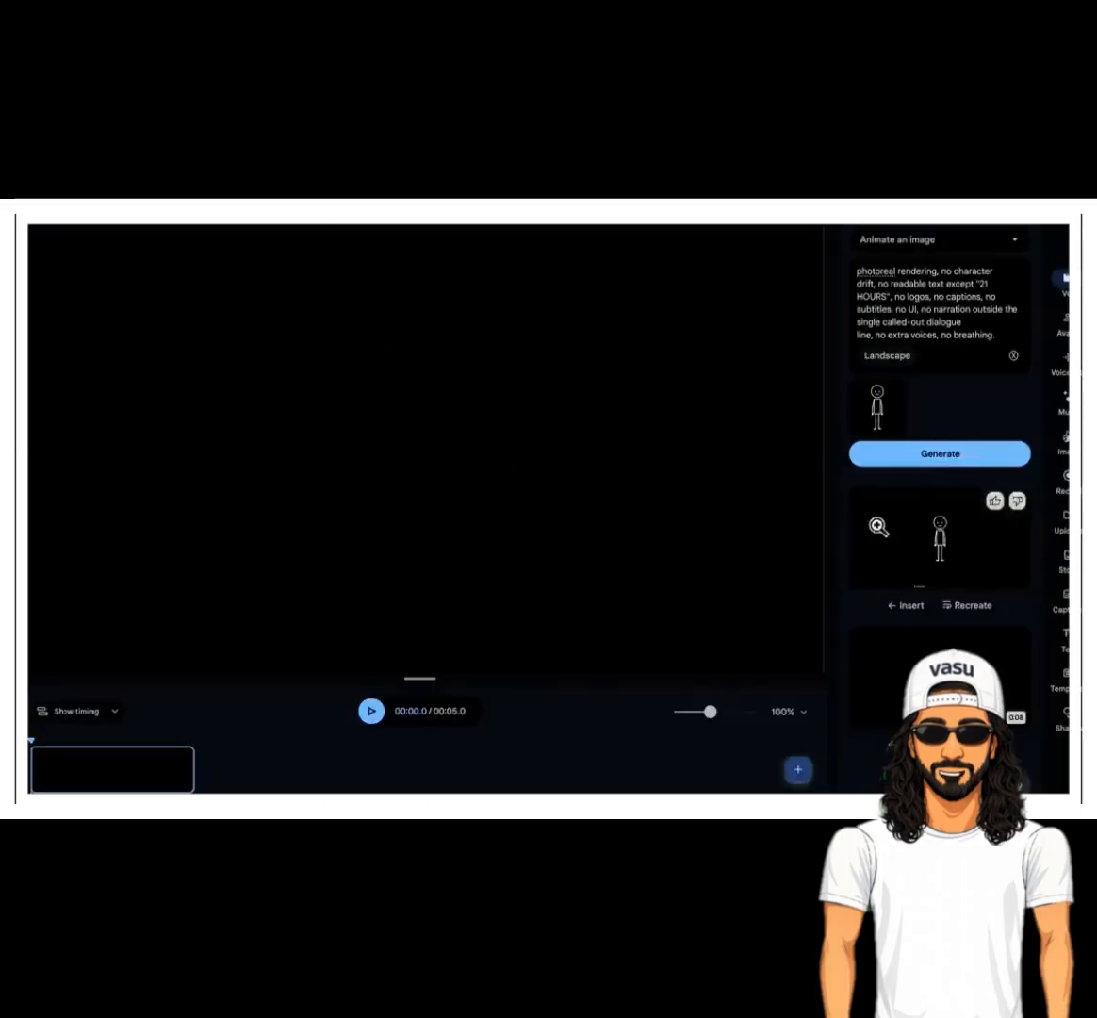
pyautogui.click(885, 525)
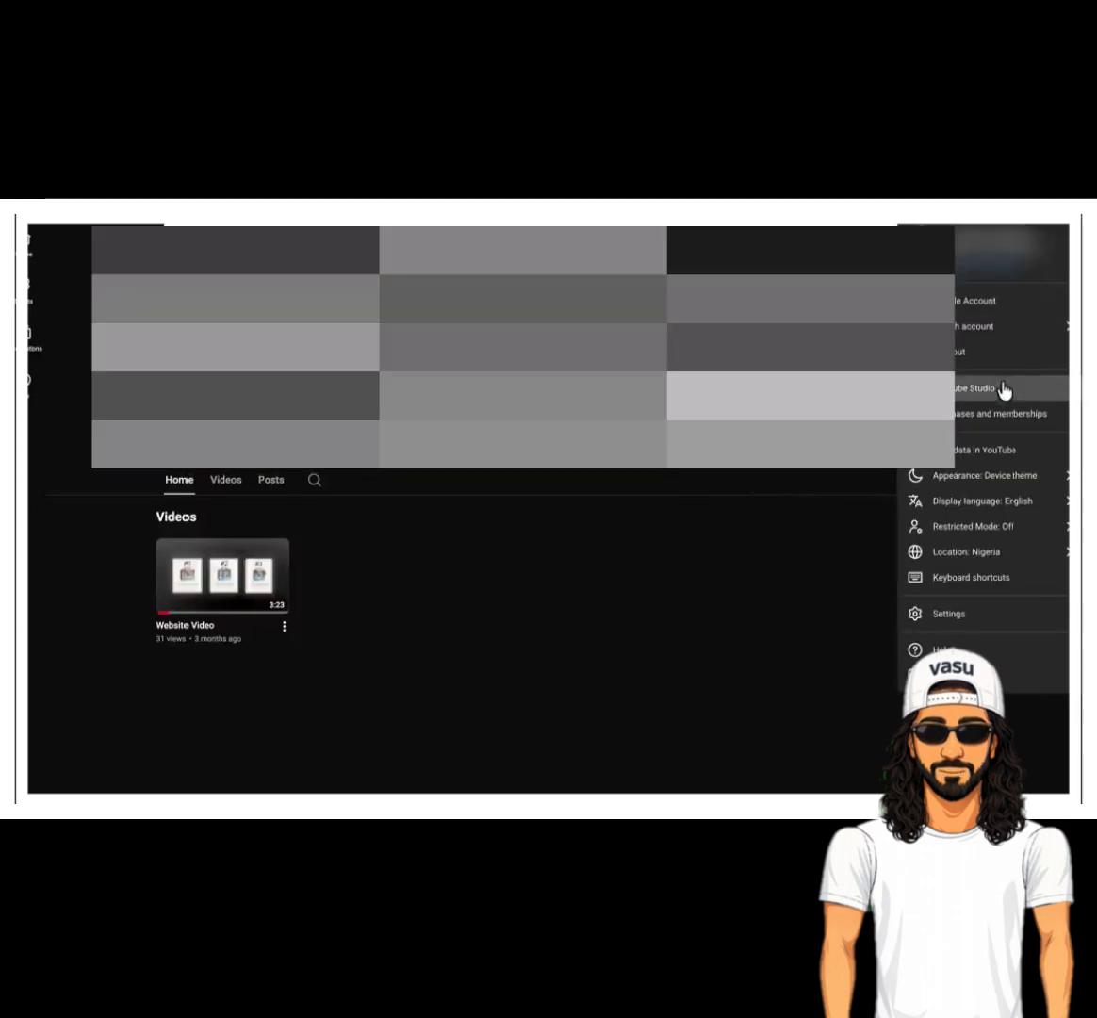
# - Open the music list in YouTube Studio's Audio library and dismiss the terms and conditions notice
pyautogui.click(1003, 389)
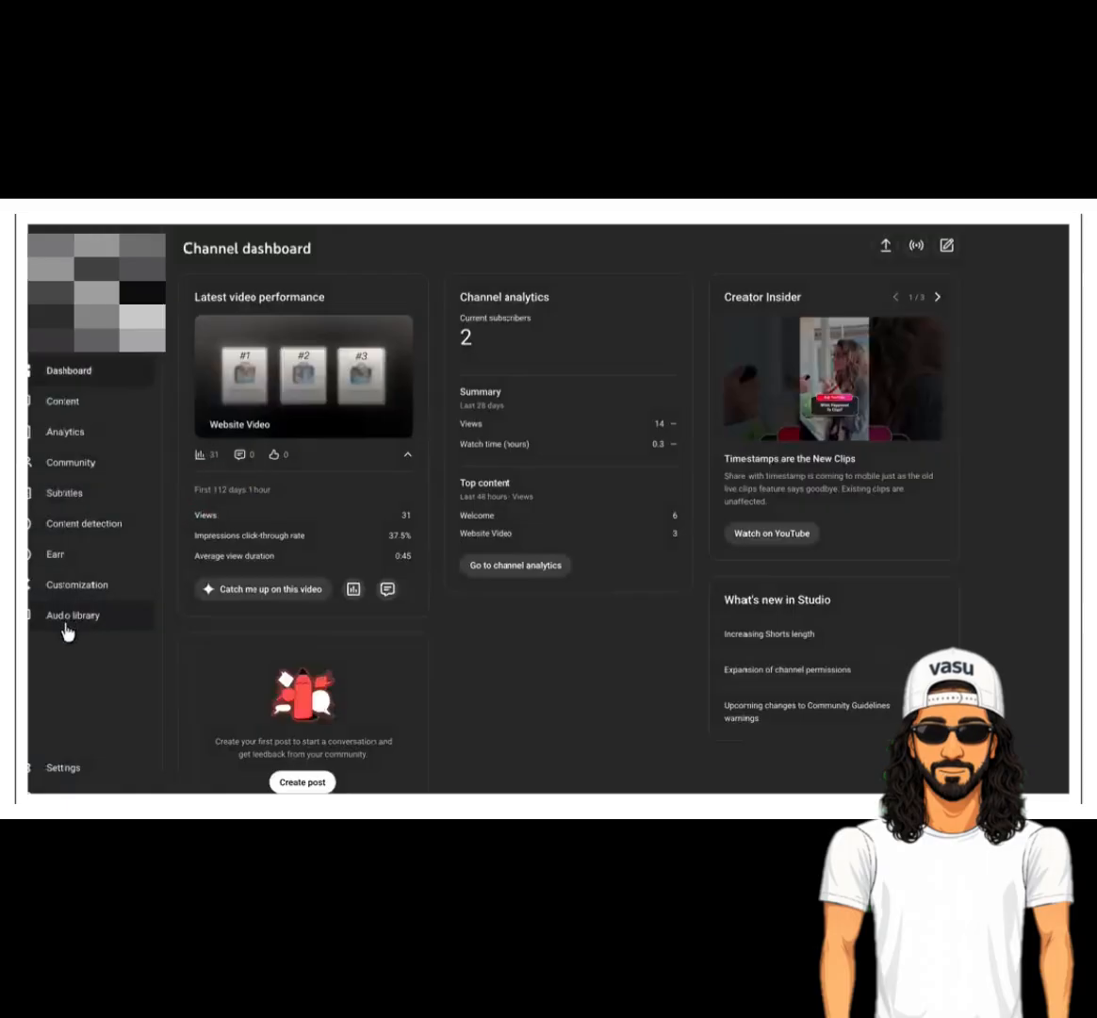
pyautogui.click(68, 617)
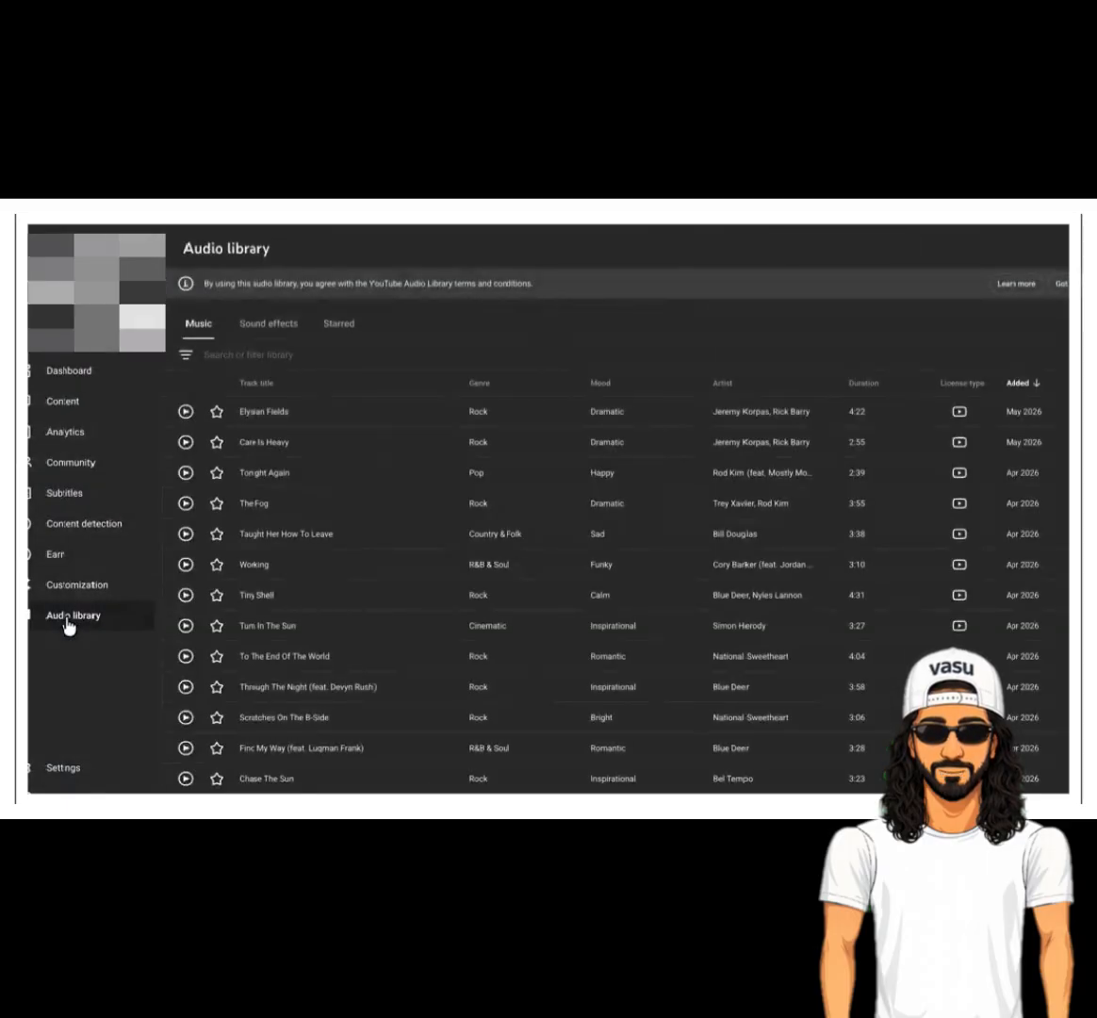
pyautogui.click(1060, 282)
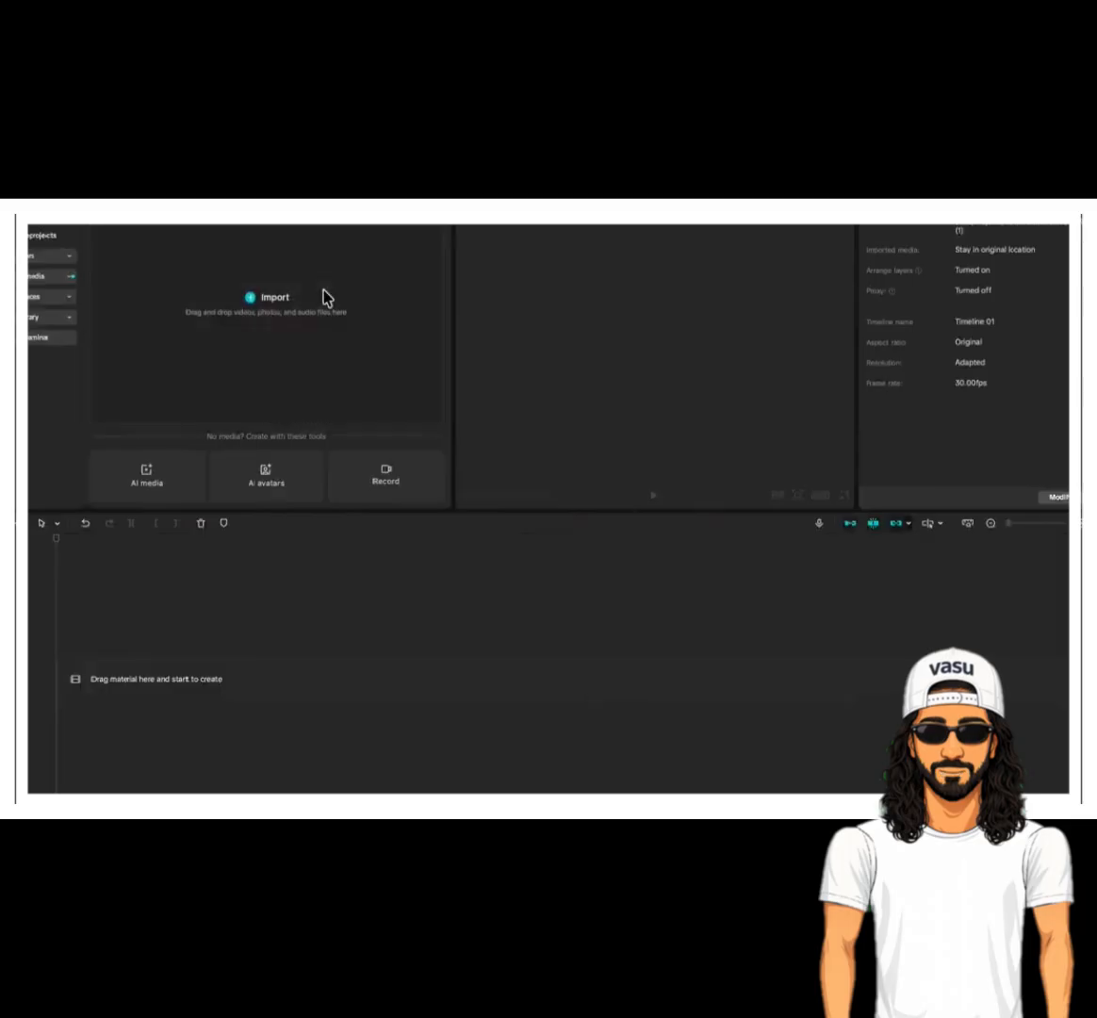
# - Switch to CapCut, import the VO STICKY folder from Downloads and open it in the project media
pyautogui.click(326, 297)
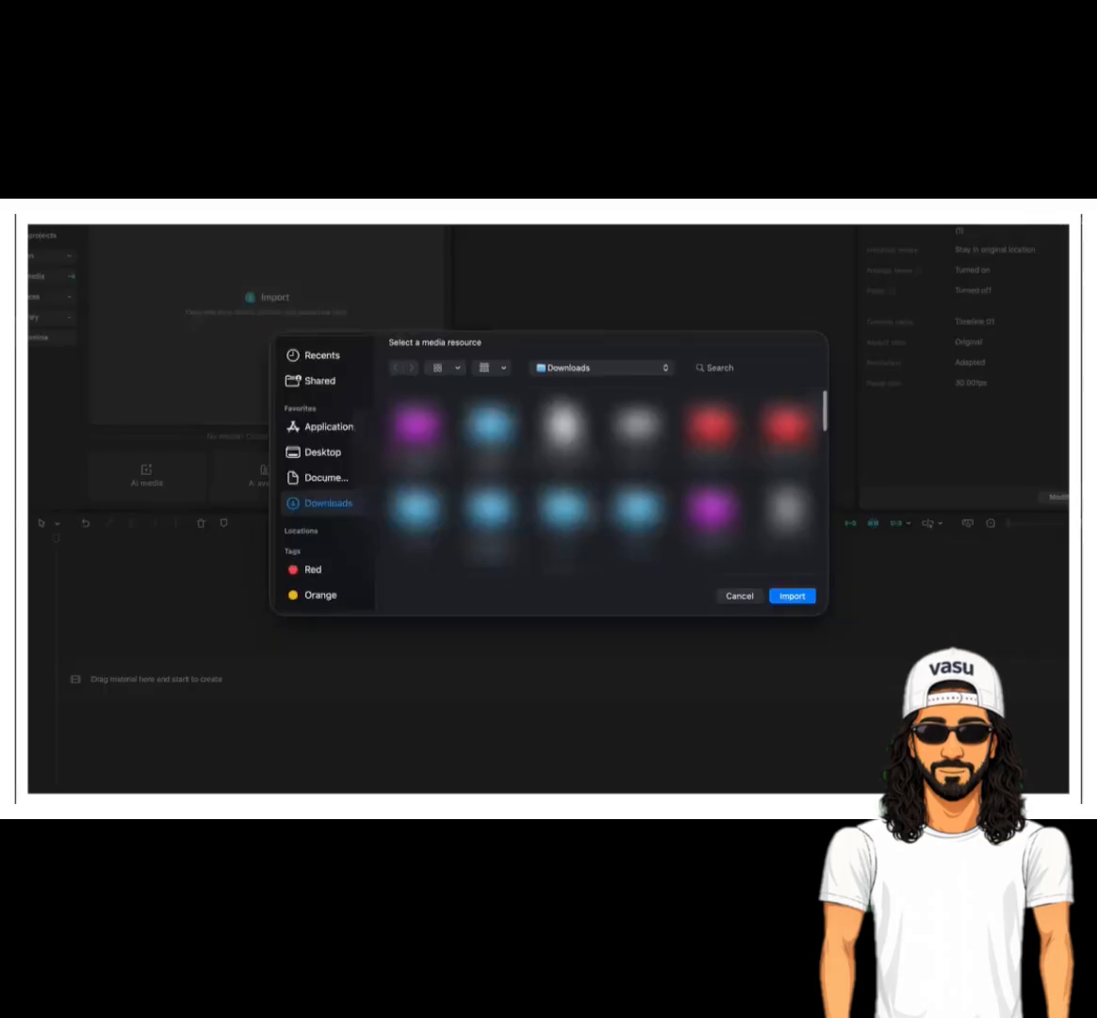
pyautogui.scroll(-5, 601, 480)
pyautogui.scroll(-4, 601, 481)
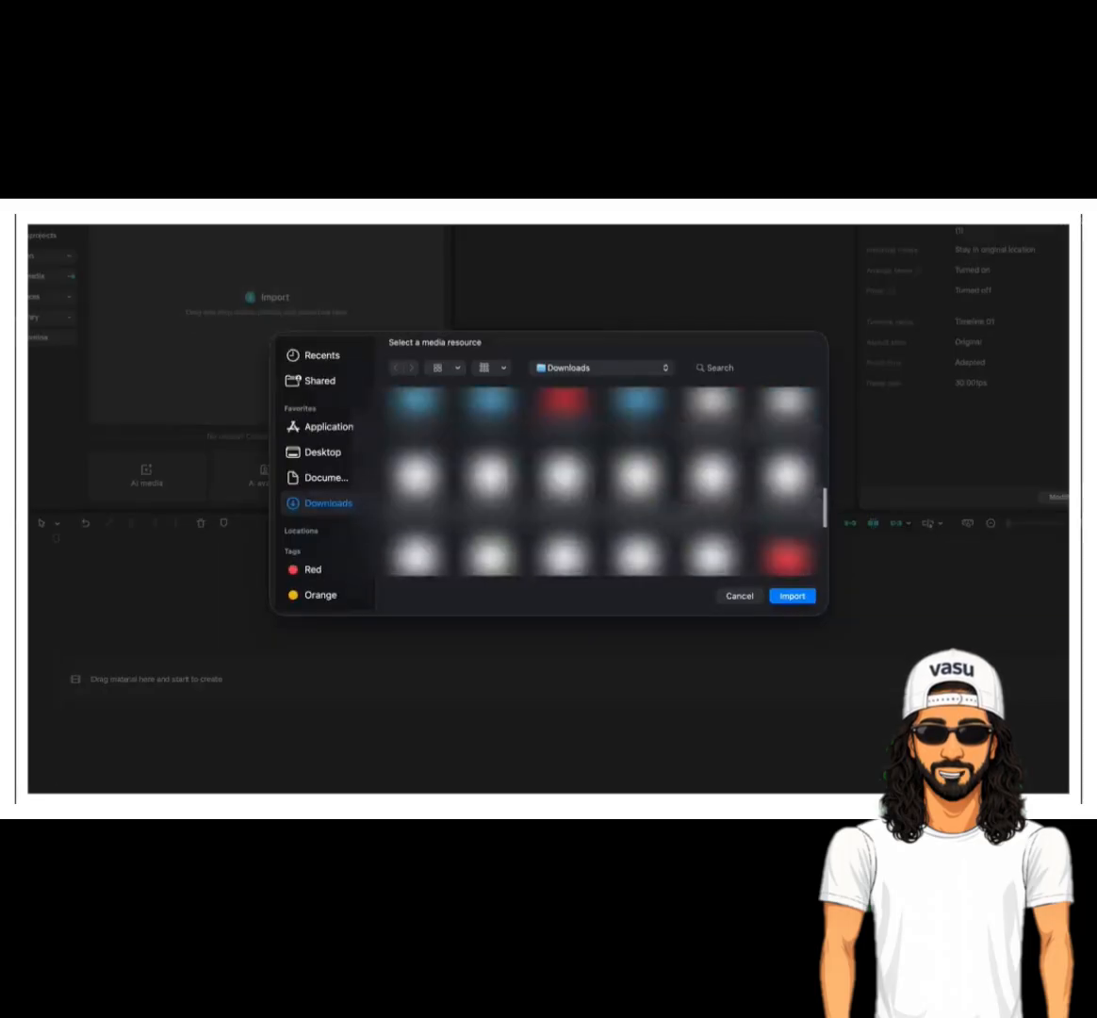
pyautogui.scroll(-2, 601, 480)
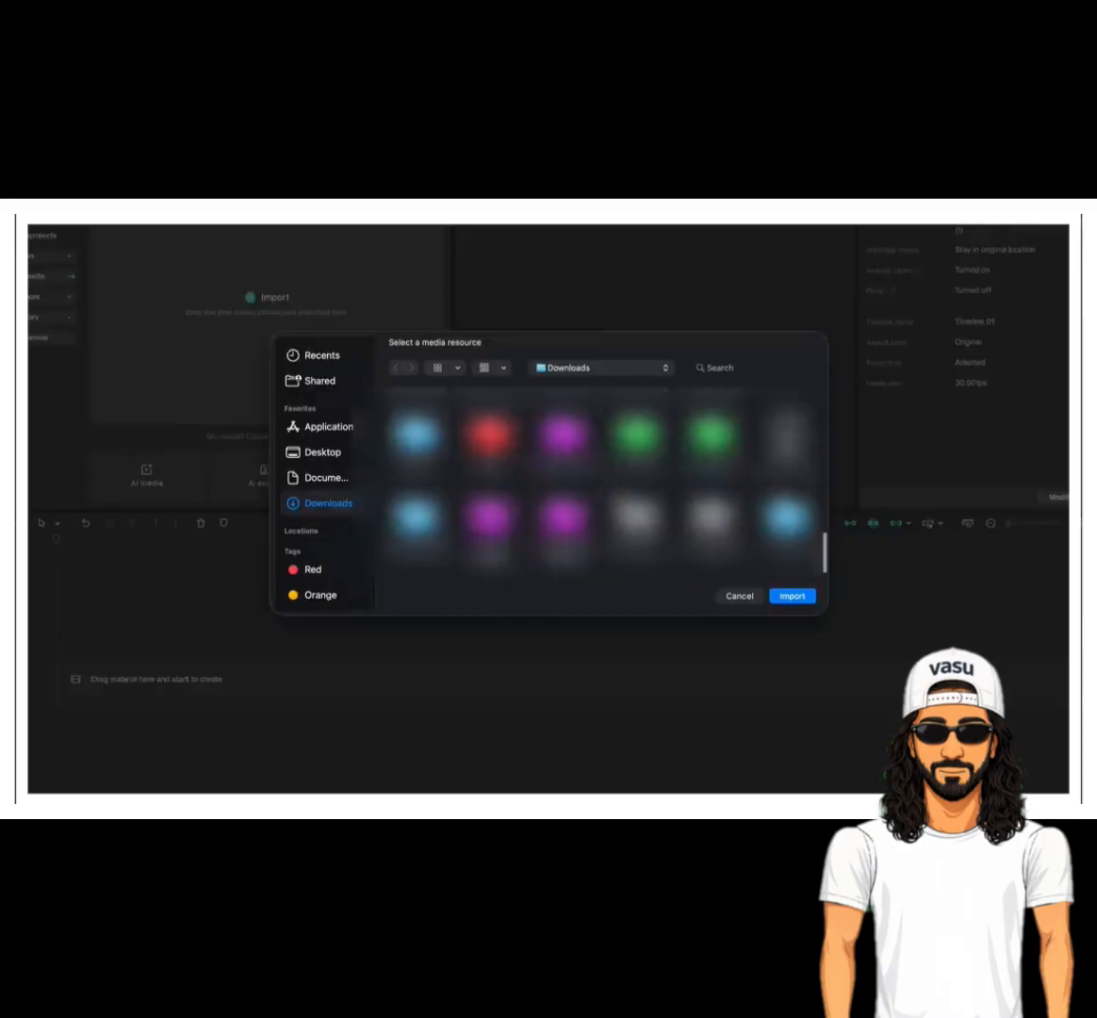
pyautogui.click(789, 598)
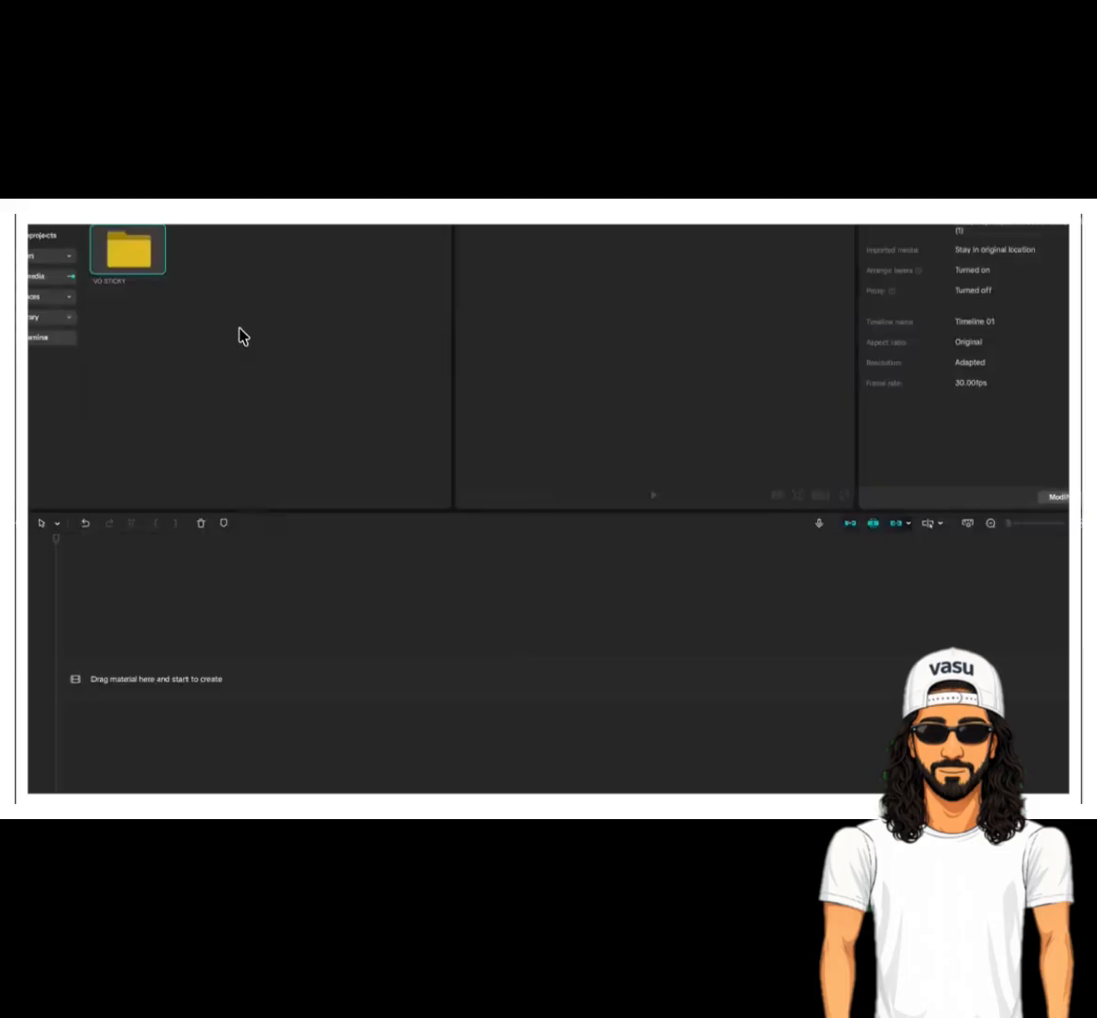
pyautogui.doubleClick(119, 249)
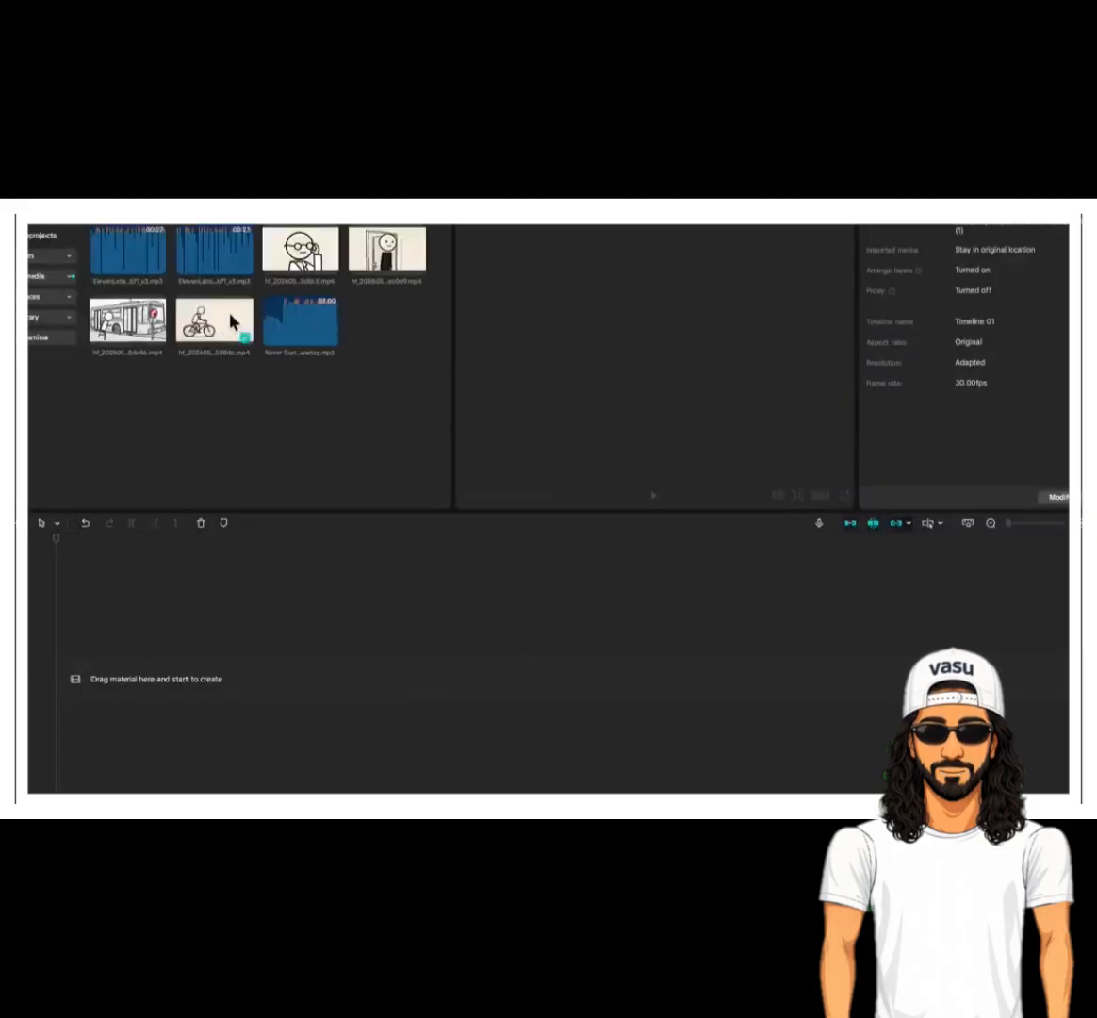
# - Add the Never Don't Stop music to the timeline with volume -17.2 dB, fade in 3.0s and fade out 2.8s
pyautogui.moveTo(292, 326); pyautogui.dragTo(336, 725)
pyautogui.moveTo(954, 235); pyautogui.dragTo(941, 228)
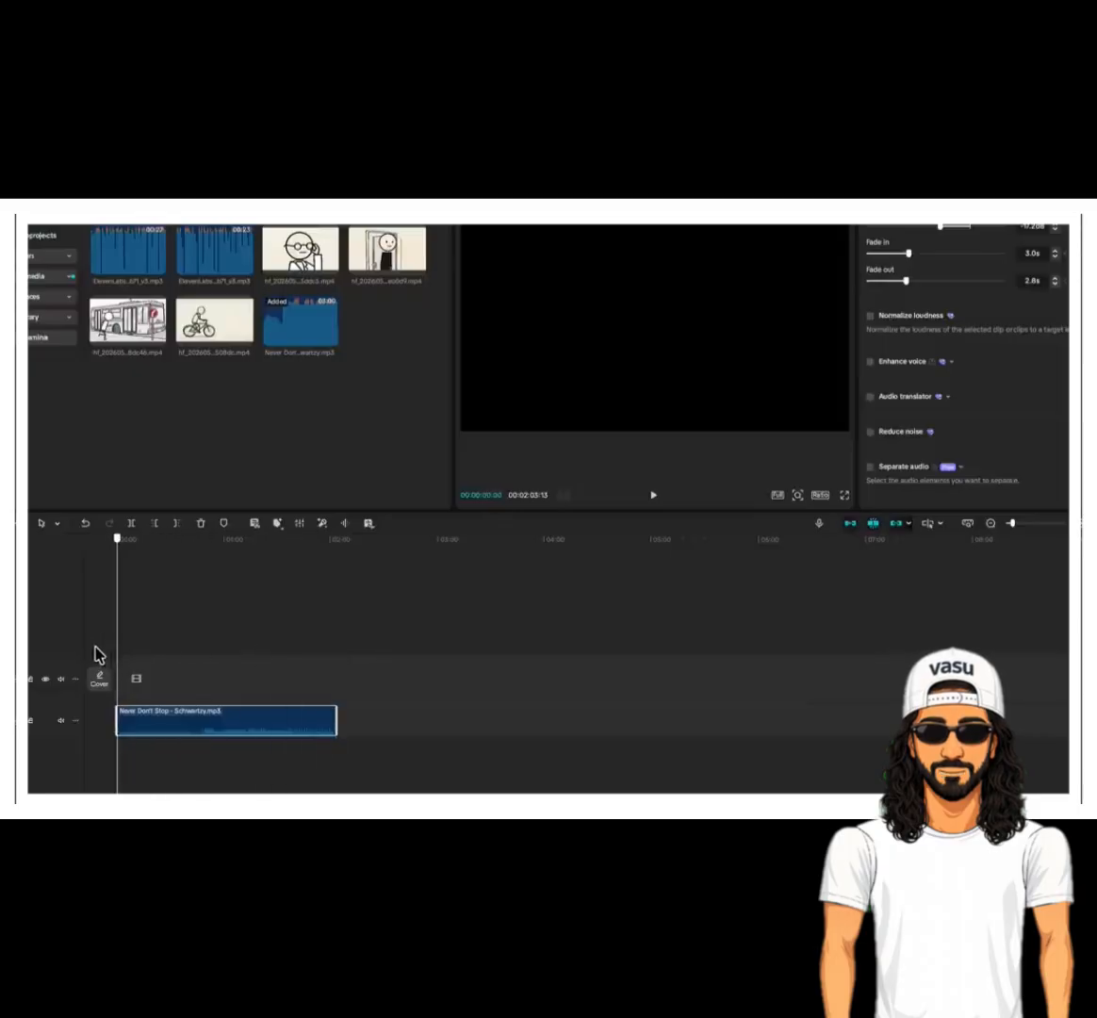
# - Place the two ElevenLabs voiceovers end to end above the music and trim the music to about 52 seconds
pyautogui.moveTo(126, 276); pyautogui.dragTo(140, 721)
pyautogui.moveTo(247, 237); pyautogui.dragTo(151, 721)
pyautogui.moveTo(224, 726); pyautogui.dragTo(193, 722)
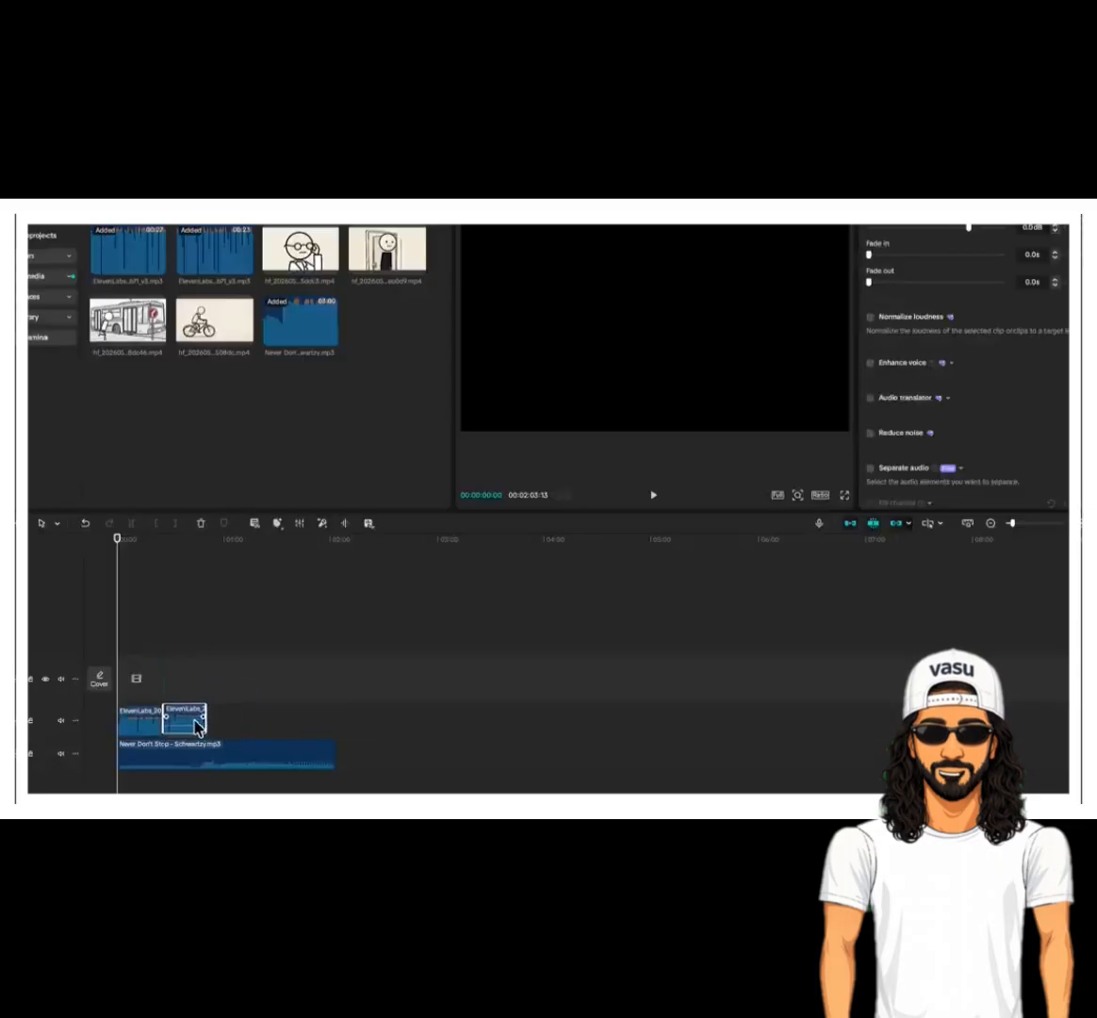
pyautogui.click(242, 752)
pyautogui.moveTo(335, 753); pyautogui.dragTo(240, 740)
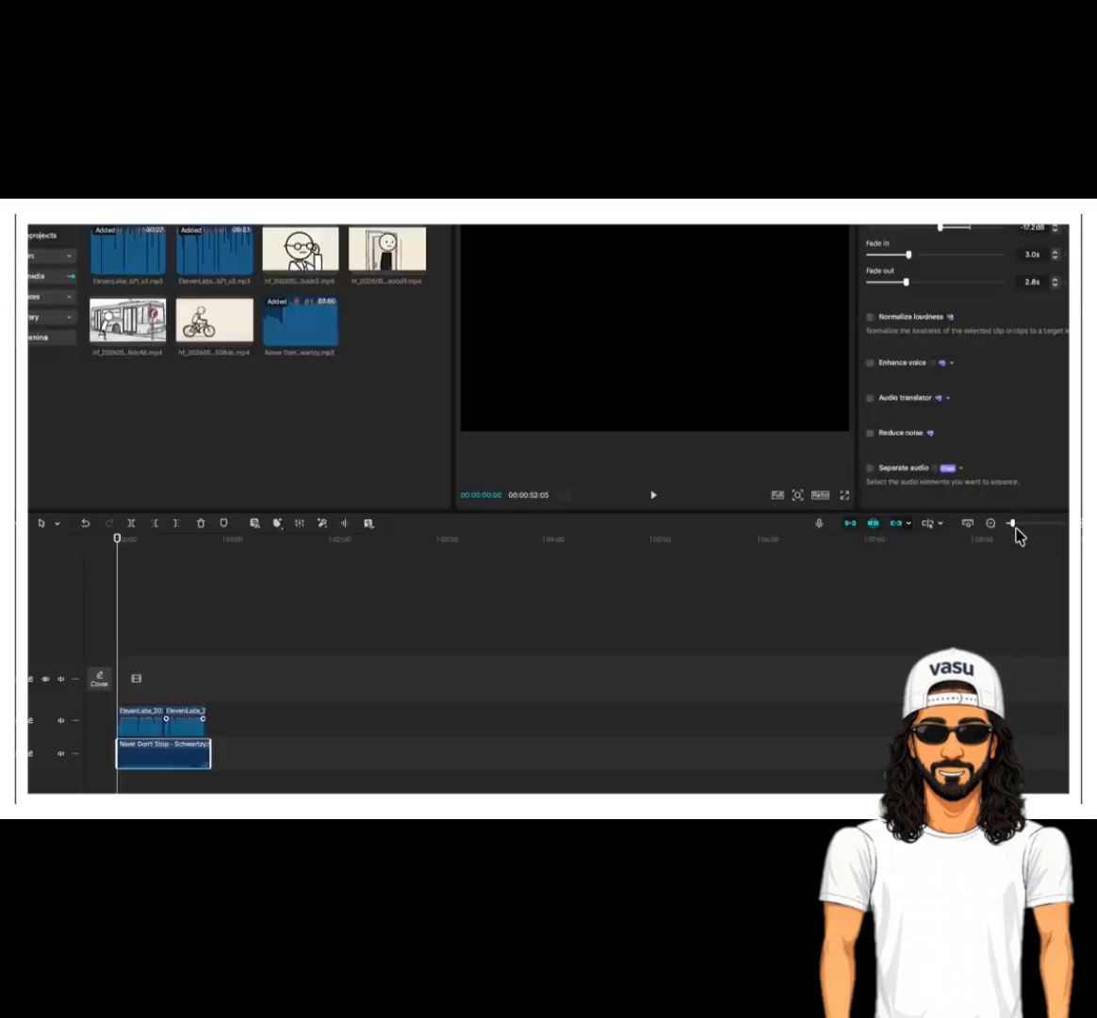
# - Set the volume of both voiceover clips to 7.5 dB and preview the audio mix from the start
pyautogui.scroll(3, 1018, 531)
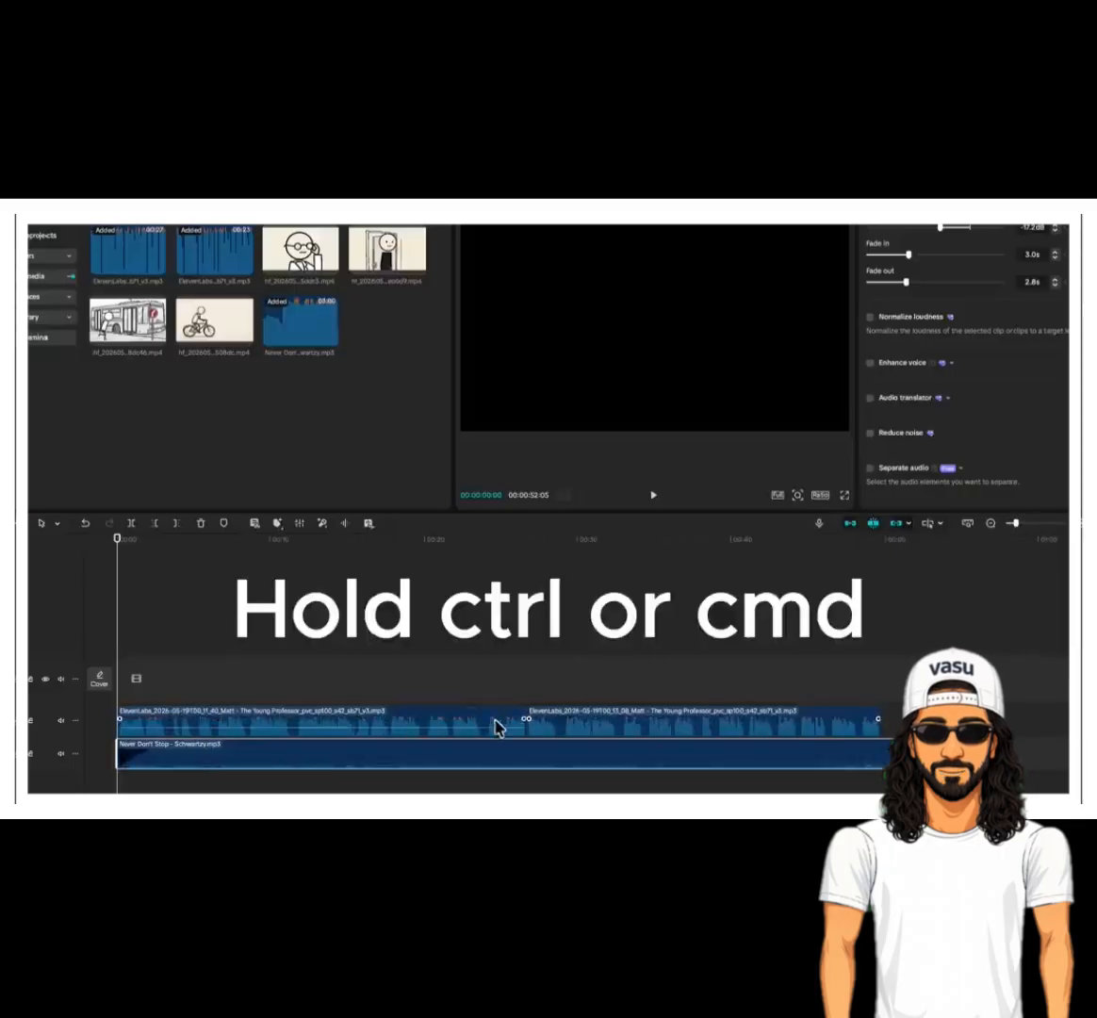
pyautogui.keyDown('ctrl'); pyautogui.click(483, 722); pyautogui.keyUp('ctrl')
pyautogui.keyDown('ctrl'); pyautogui.click(593, 728); pyautogui.keyUp('ctrl')
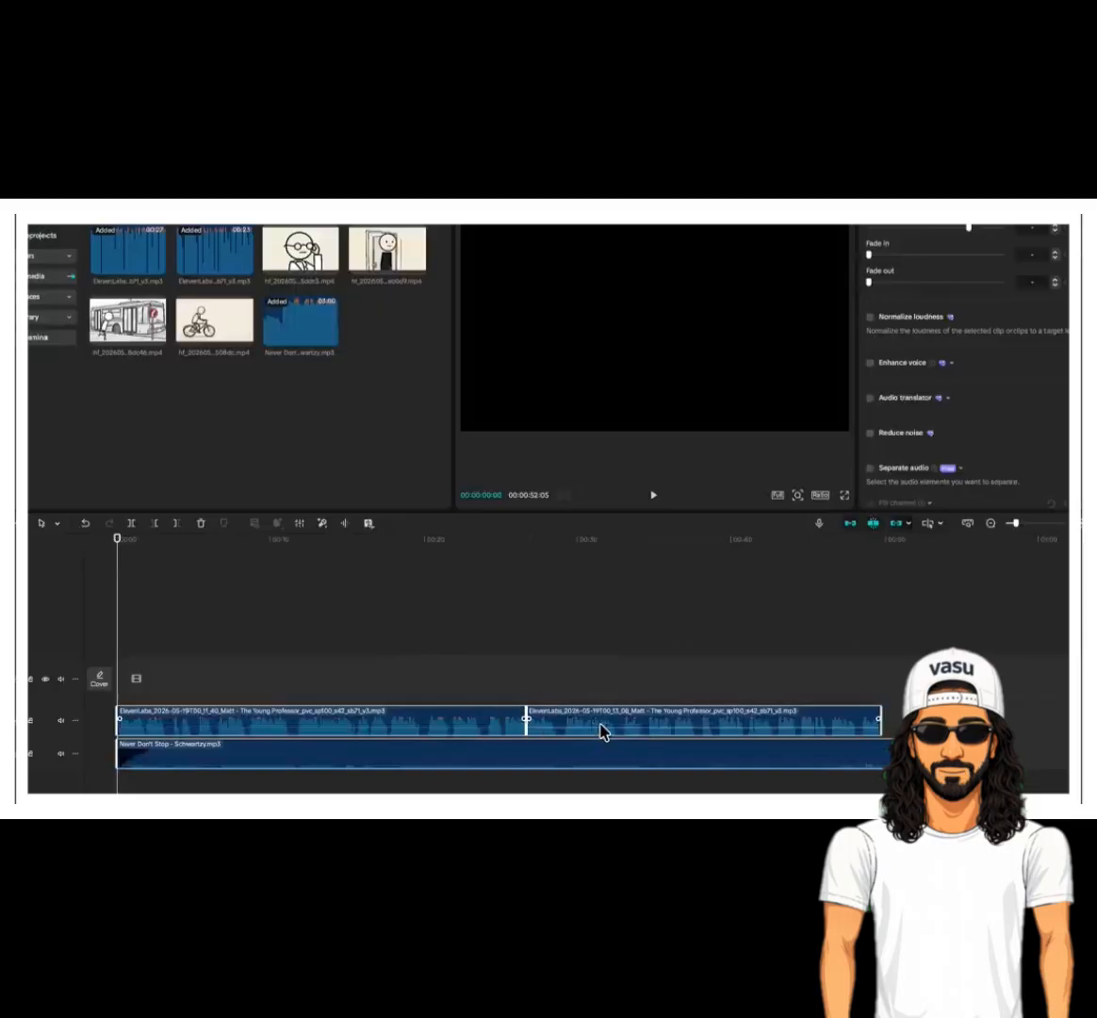
pyautogui.keyDown('ctrl'); pyautogui.click(558, 754); pyautogui.keyUp('ctrl')
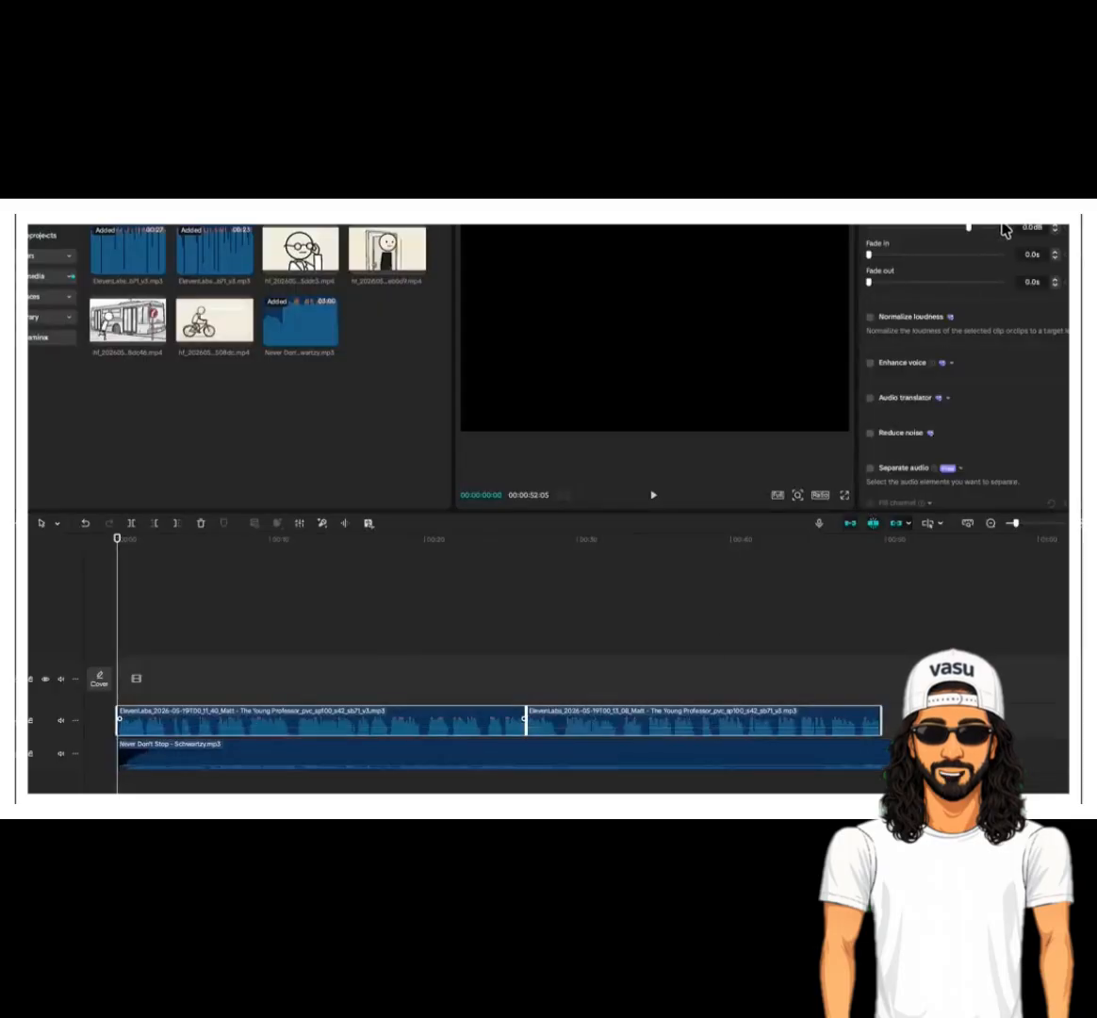
pyautogui.moveTo(977, 228); pyautogui.dragTo(974, 228)
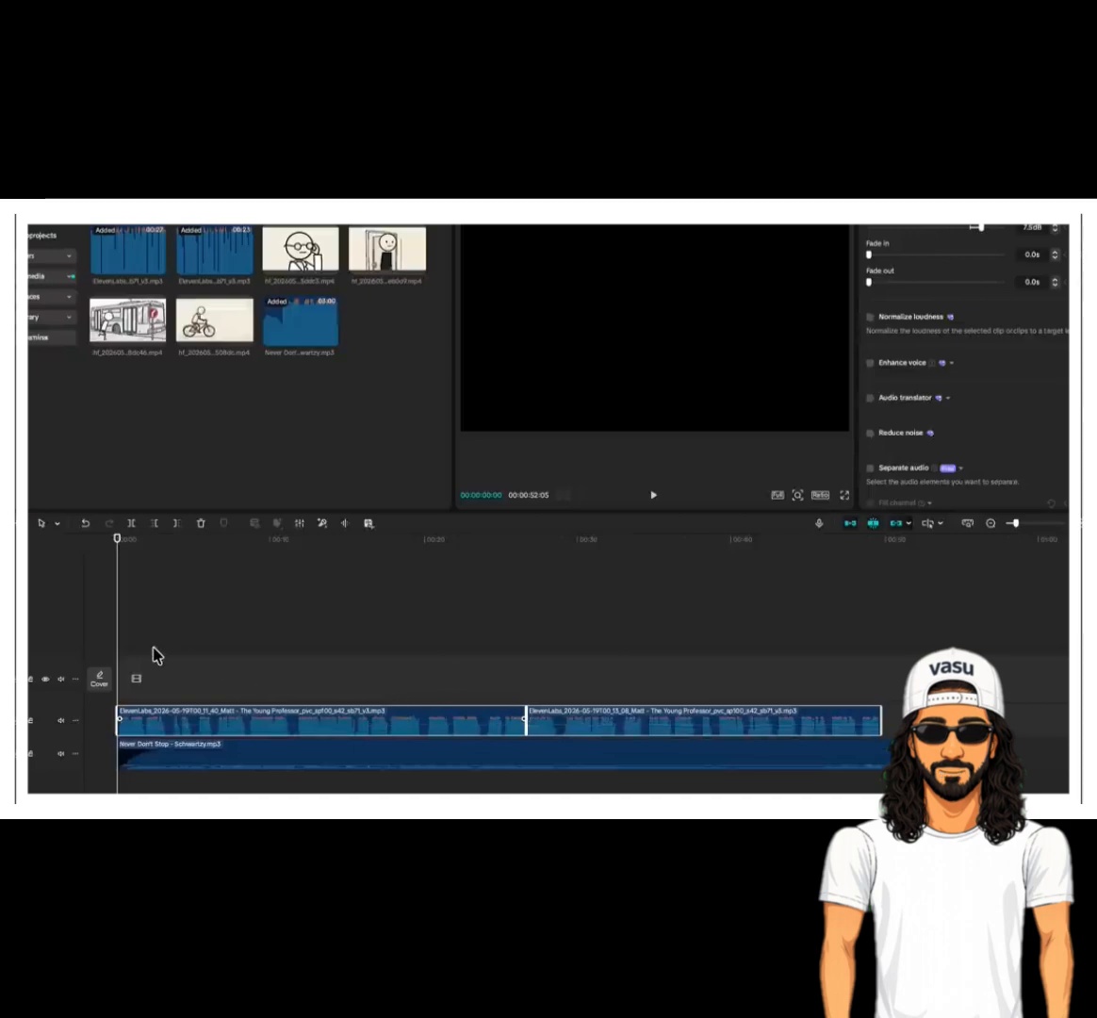
pyautogui.click(653, 494)
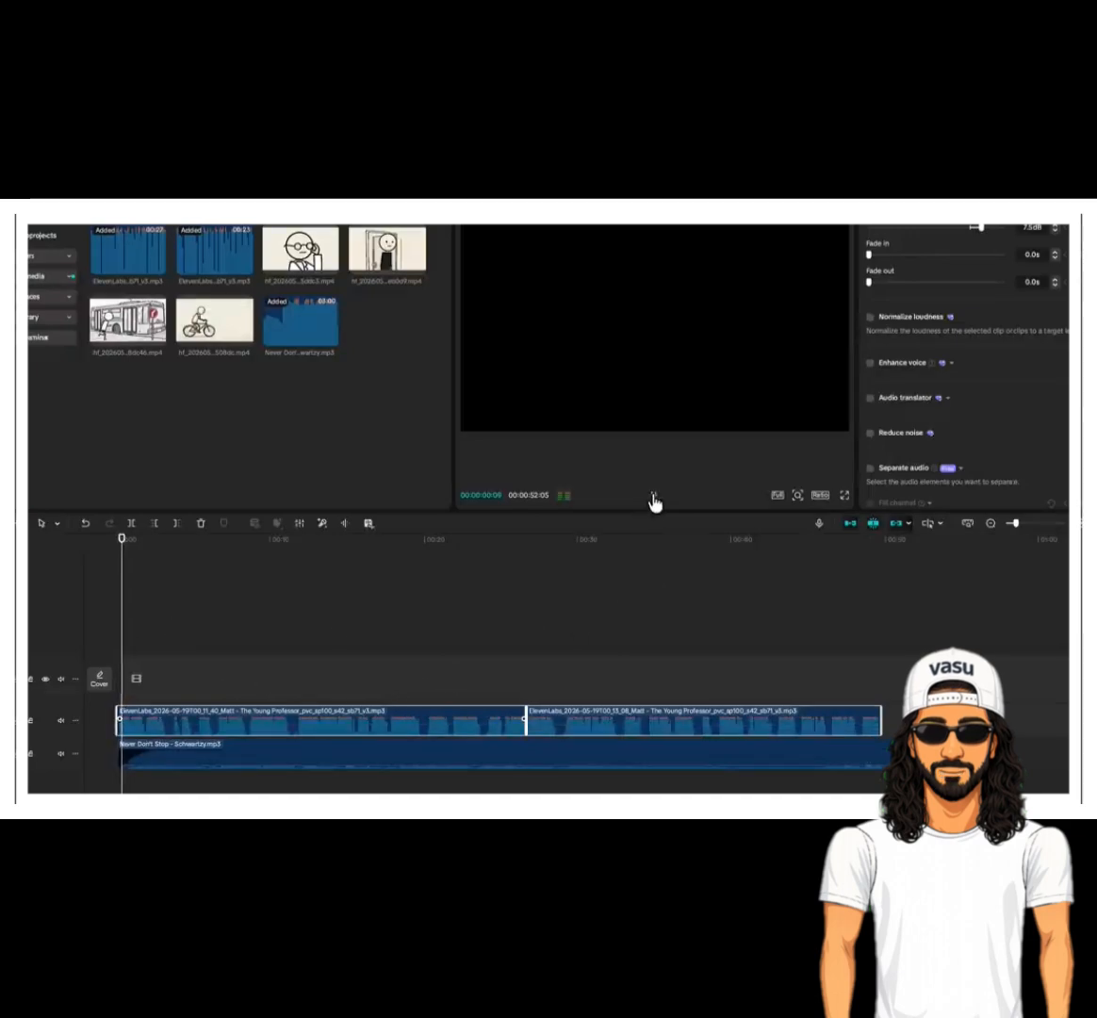
pyautogui.click(652, 495)
pyautogui.moveTo(123, 640); pyautogui.dragTo(81, 640)
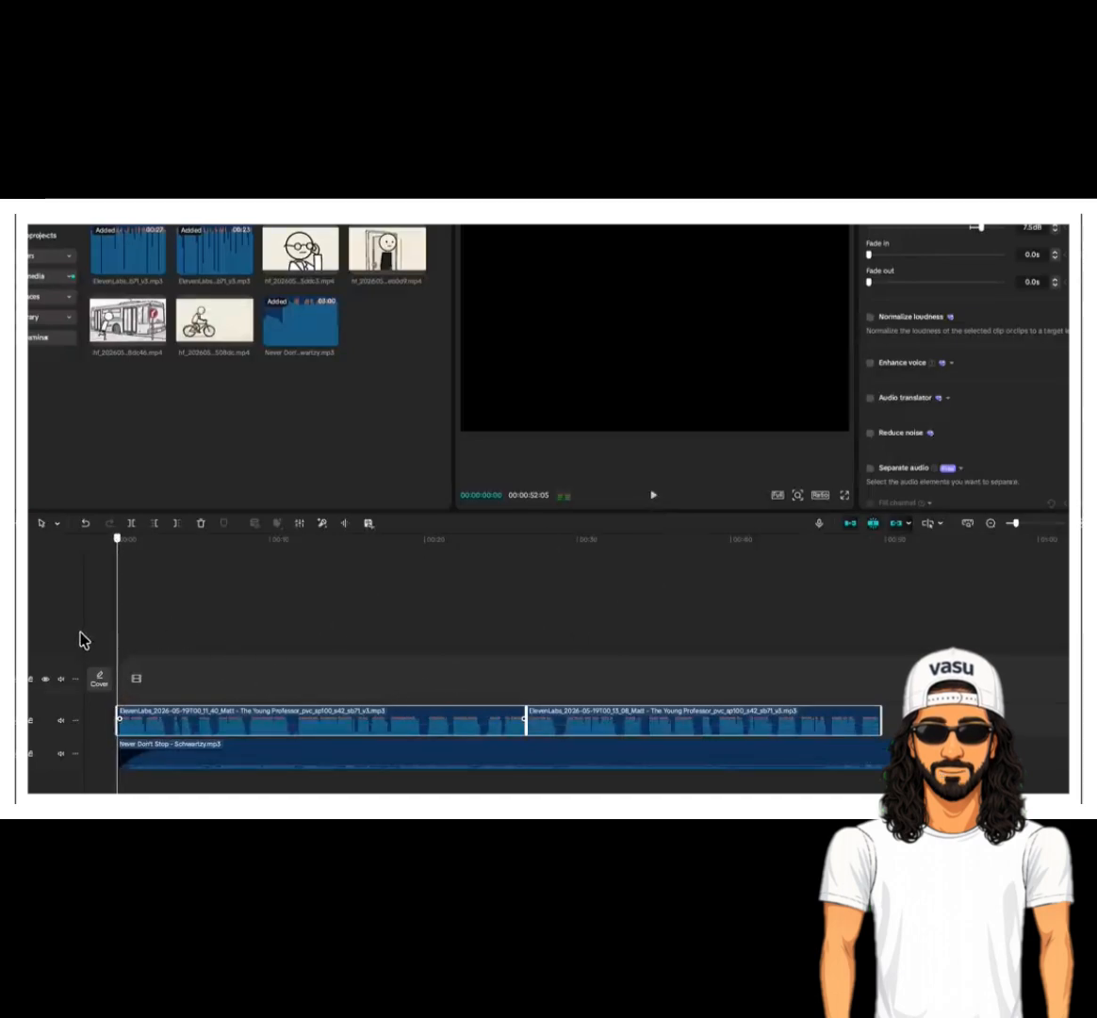
# - Arrange the four stickman videos on the main track in order: bicycle clip, bus clip, glasses character clip and doorway clip
pyautogui.moveTo(232, 326); pyautogui.dragTo(130, 677)
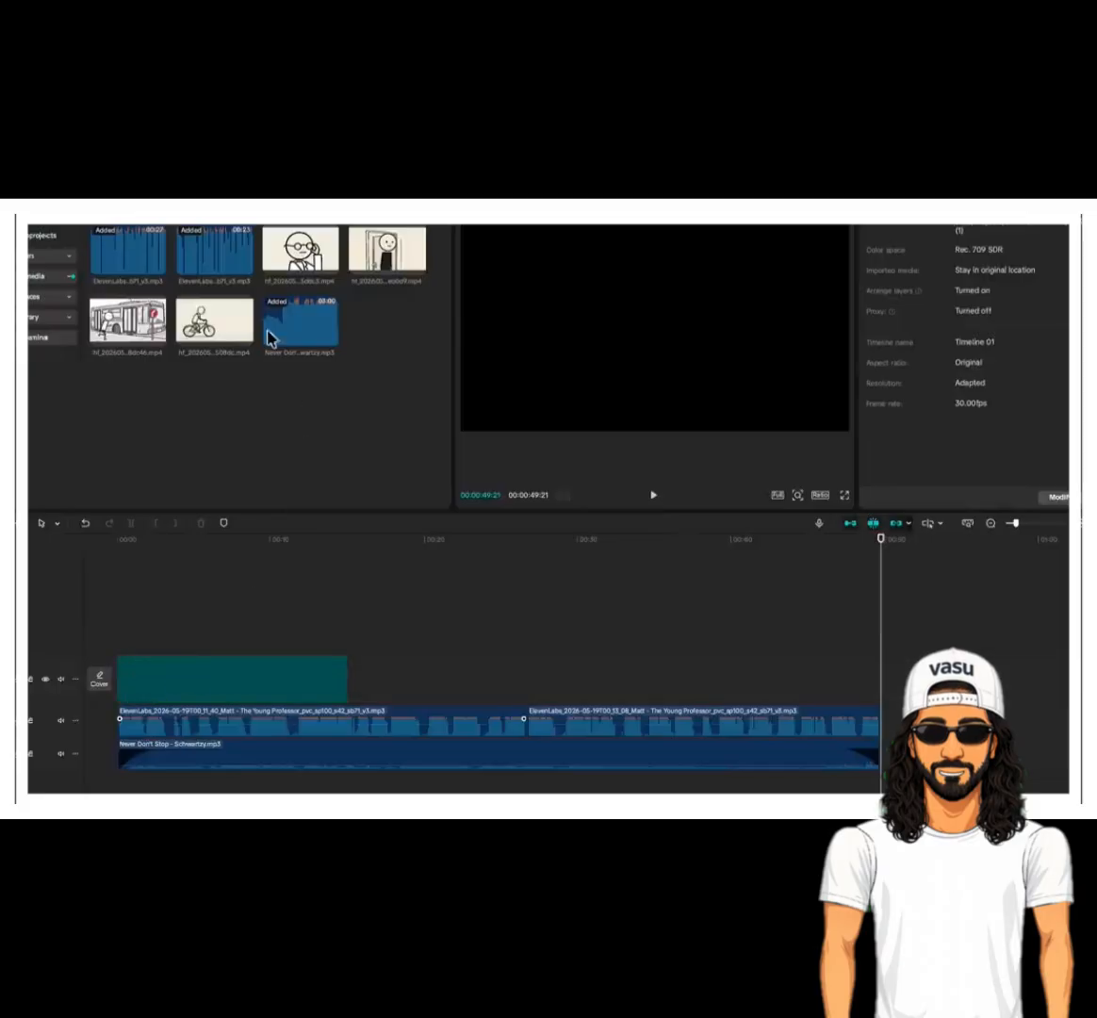
pyautogui.moveTo(310, 255); pyautogui.dragTo(365, 641)
pyautogui.moveTo(417, 260); pyautogui.dragTo(617, 673)
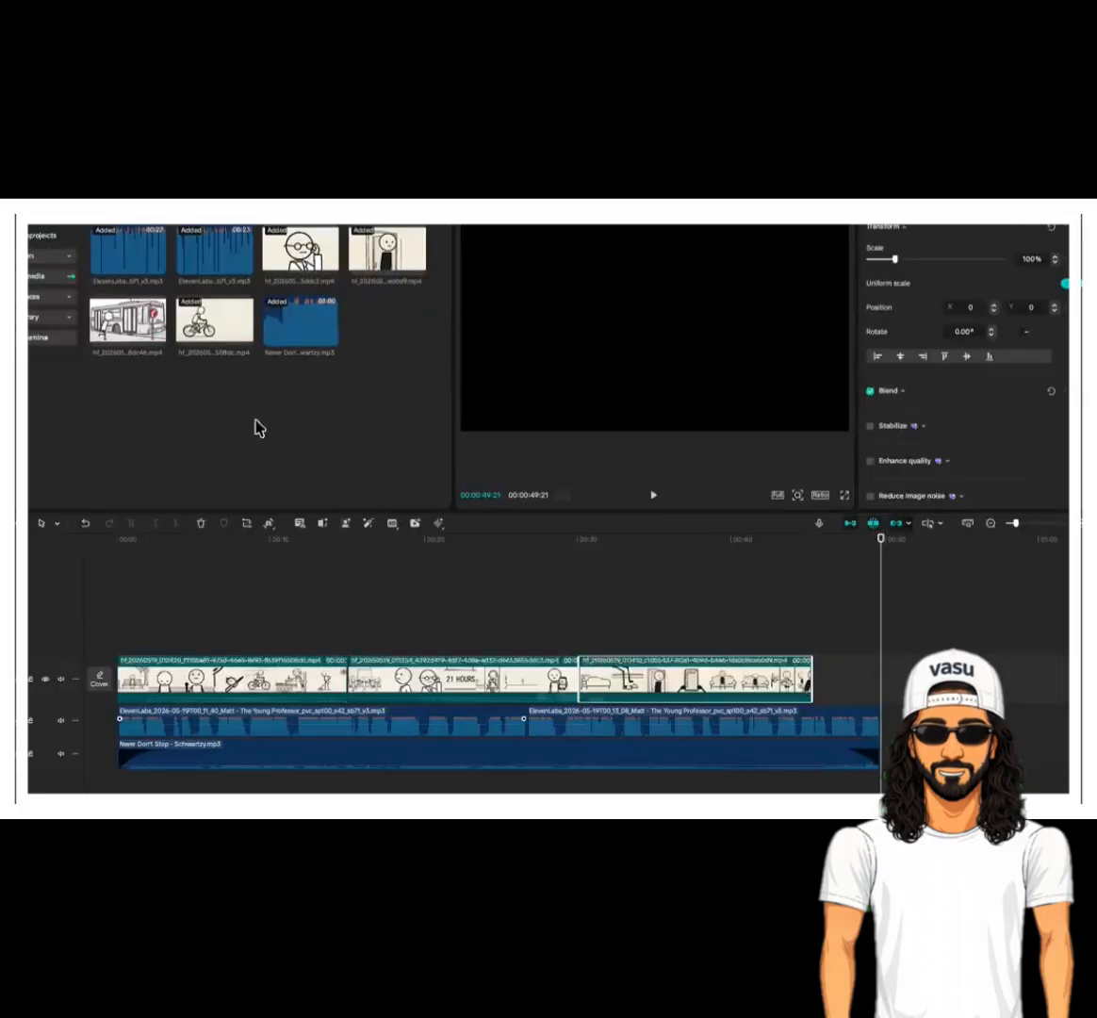
pyautogui.moveTo(132, 323); pyautogui.dragTo(369, 685)
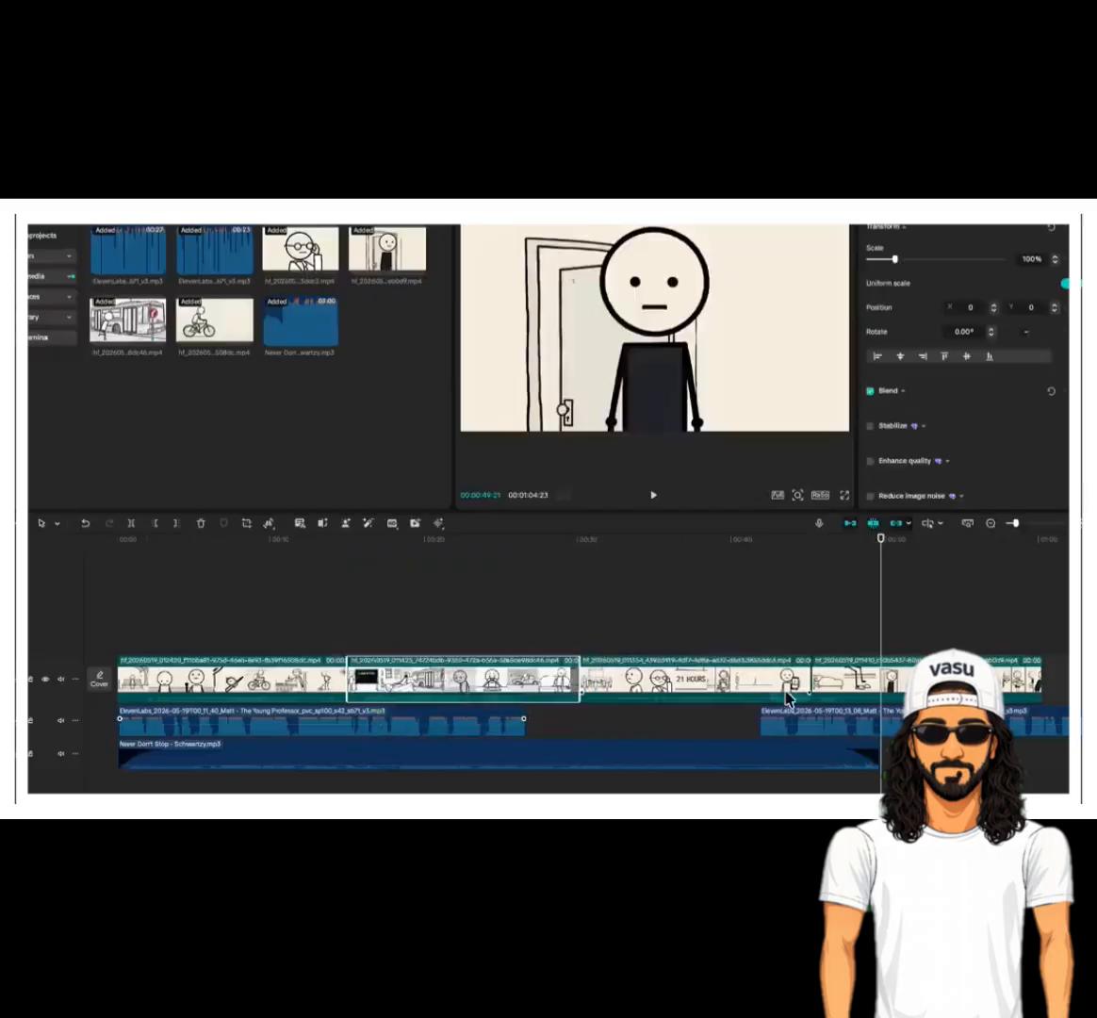
# - Turn off auto snapping and linkage, and move the second voiceover clip back directly against the first one
pyautogui.click(872, 525)
pyautogui.click(895, 525)
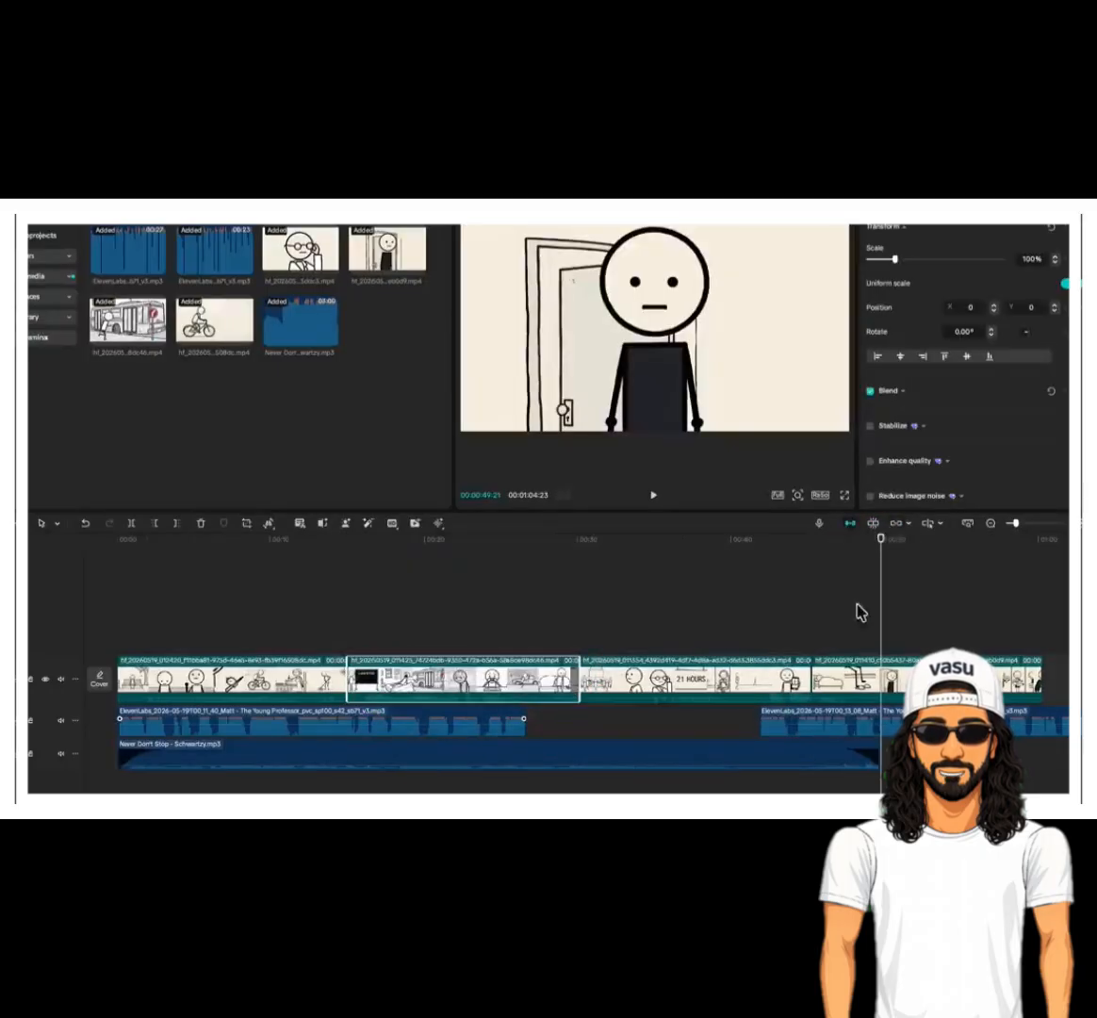
pyautogui.moveTo(807, 728); pyautogui.dragTo(579, 726)
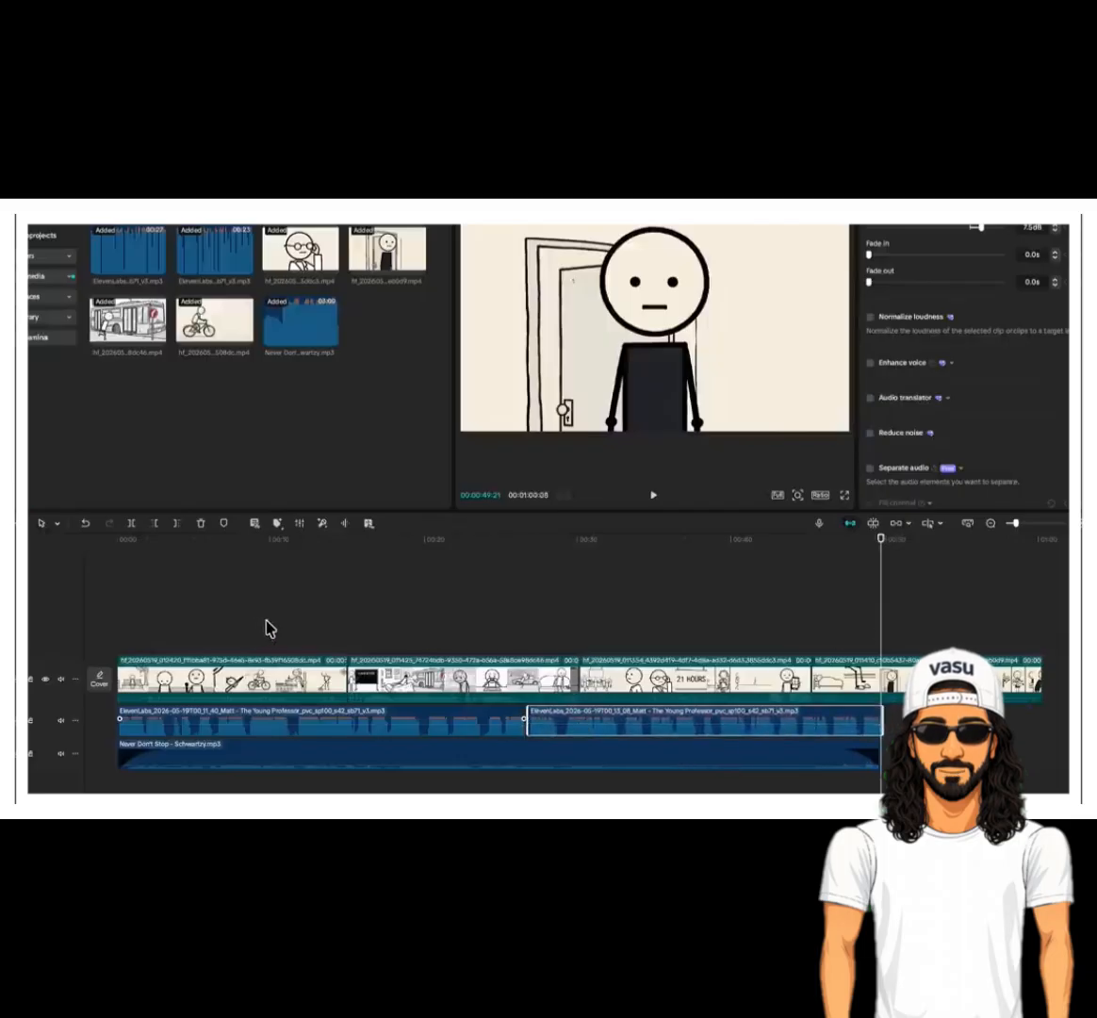
# - Trim the end of the bicycle clip to about 3 seconds and cut about 2.6 seconds from the bus clip's start
pyautogui.moveTo(149, 632); pyautogui.dragTo(210, 650)
pyautogui.click(181, 681)
pyautogui.click(177, 524)
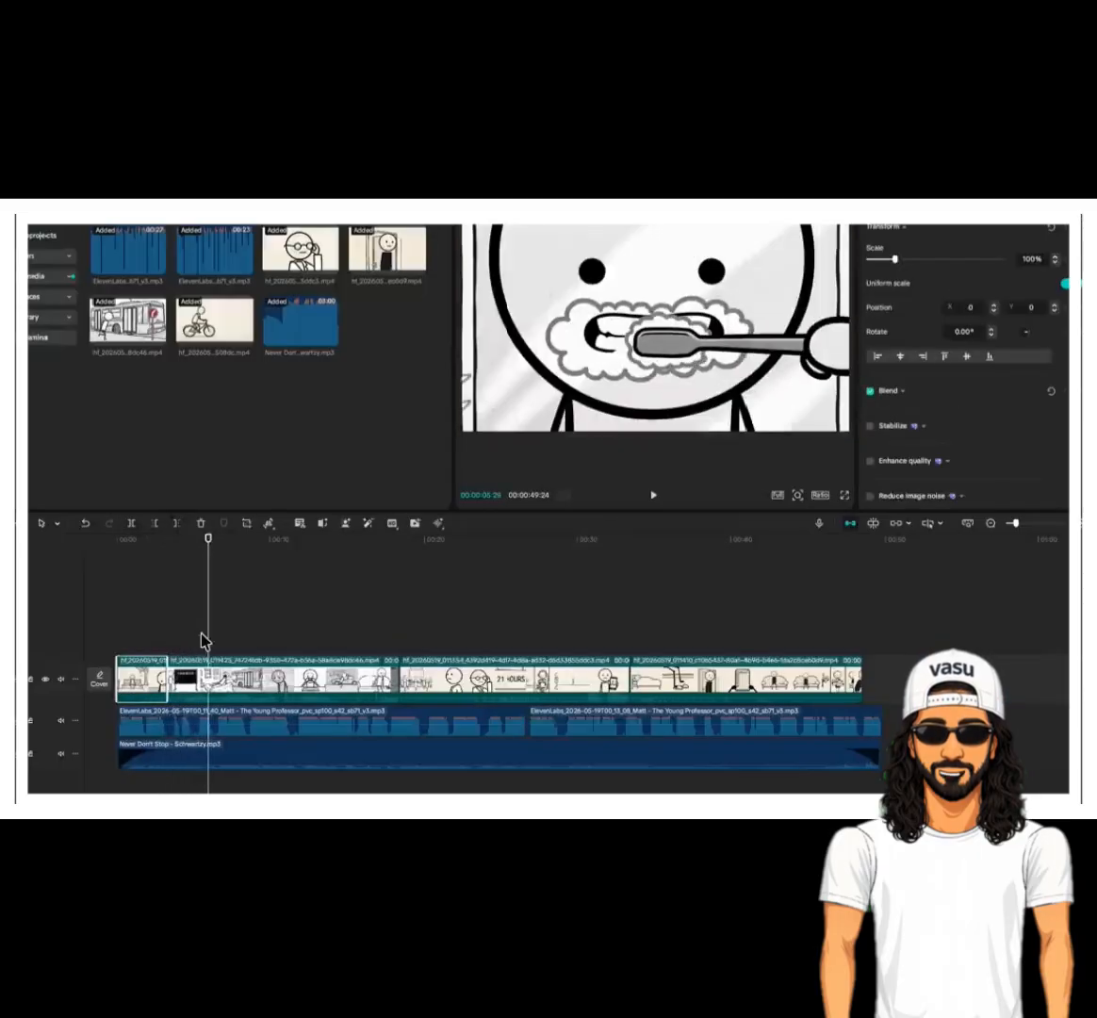
pyautogui.click(196, 679)
pyautogui.click(155, 523)
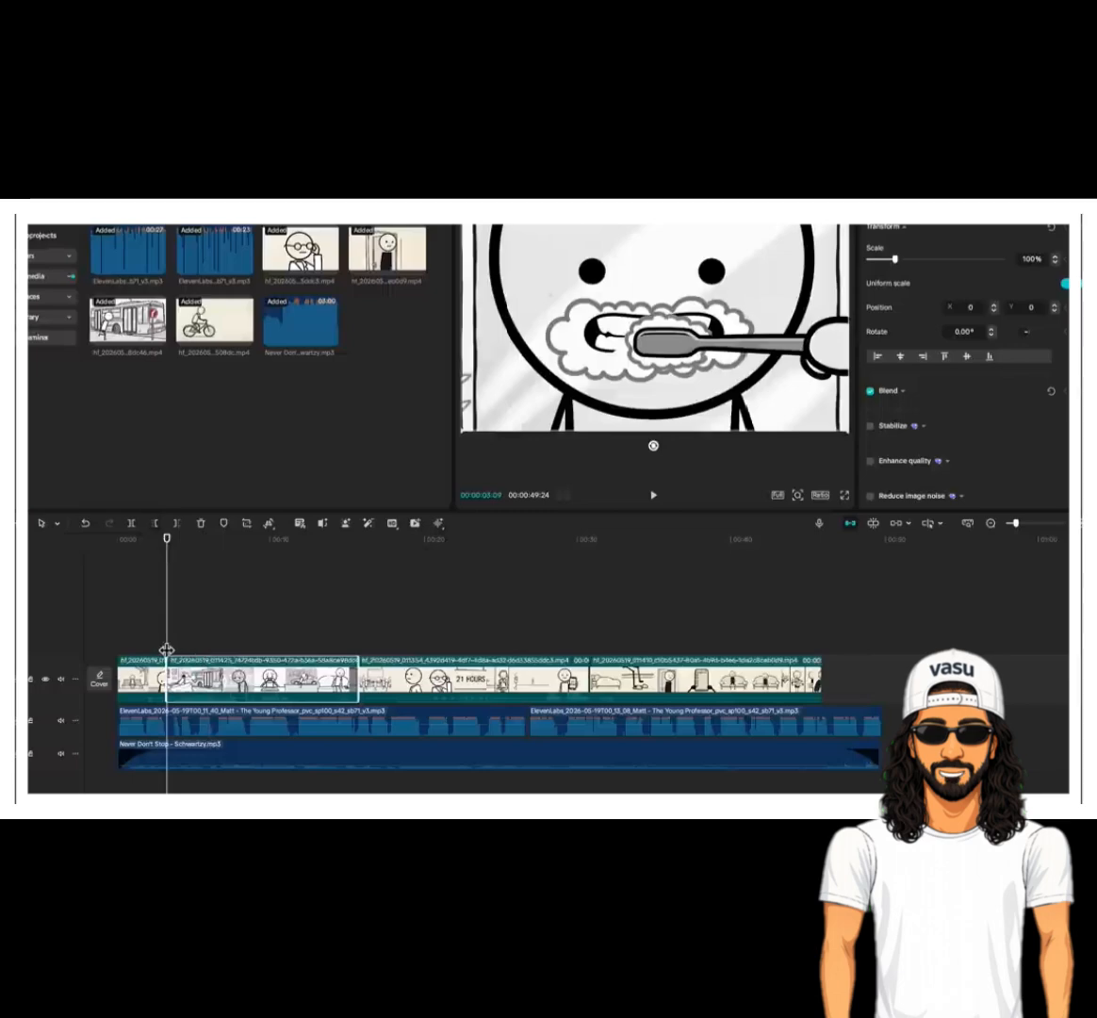
# - Extend the bicycle clip's end to about 7.5 seconds so the video track matches the audio, and return the playhead to the start
pyautogui.moveTo(166, 649); pyautogui.dragTo(465, 636)
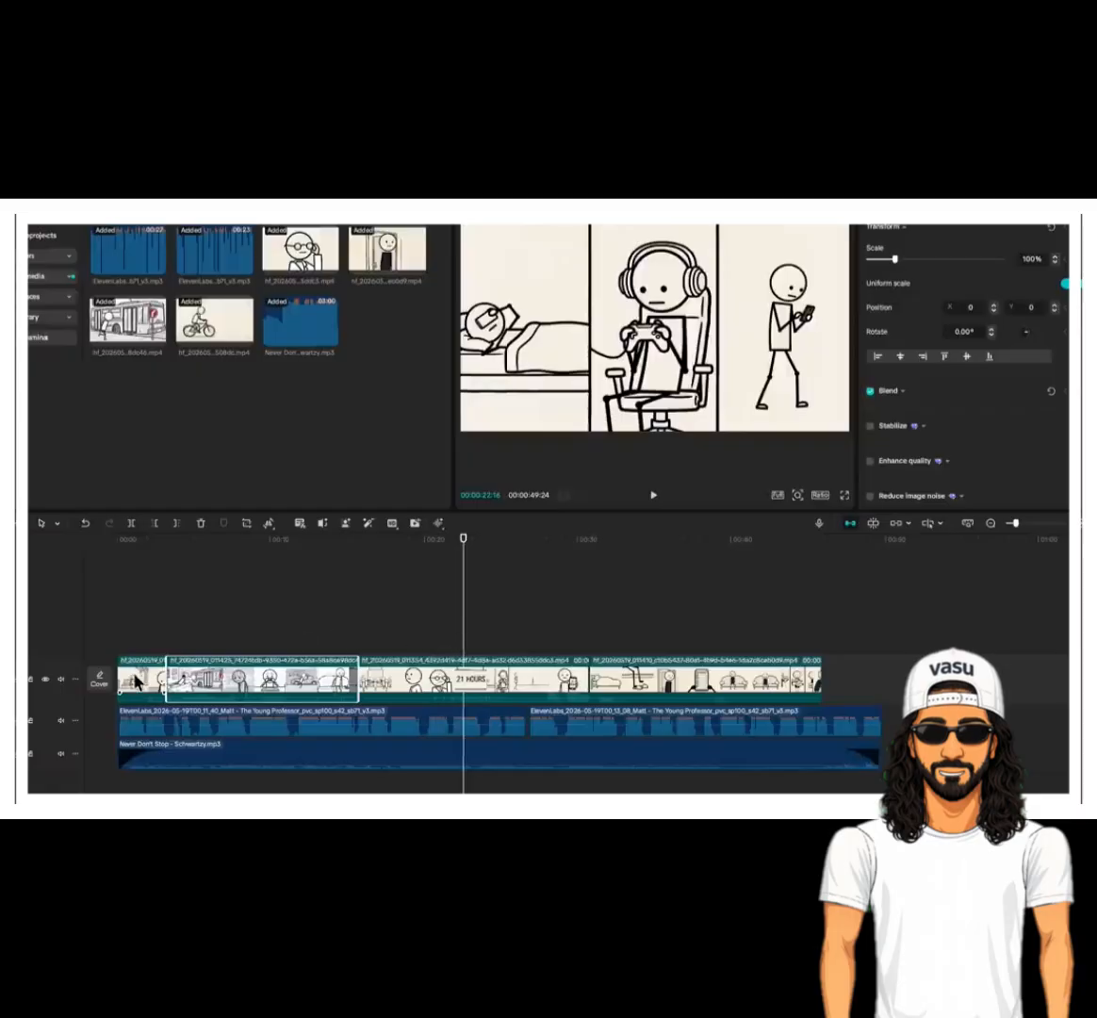
pyautogui.click(158, 686)
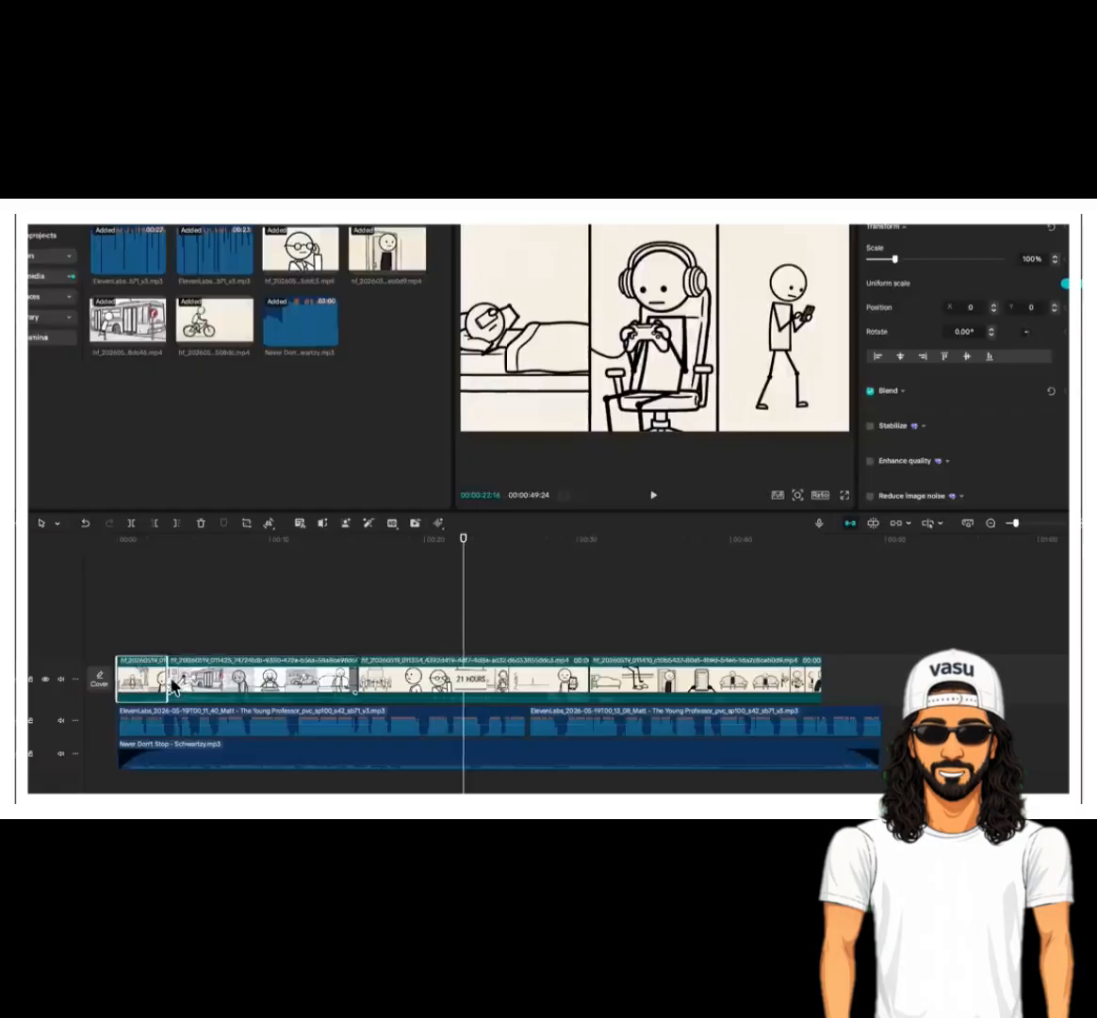
pyautogui.moveTo(170, 685); pyautogui.dragTo(232, 676)
pyautogui.moveTo(462, 656); pyautogui.dragTo(114, 604)
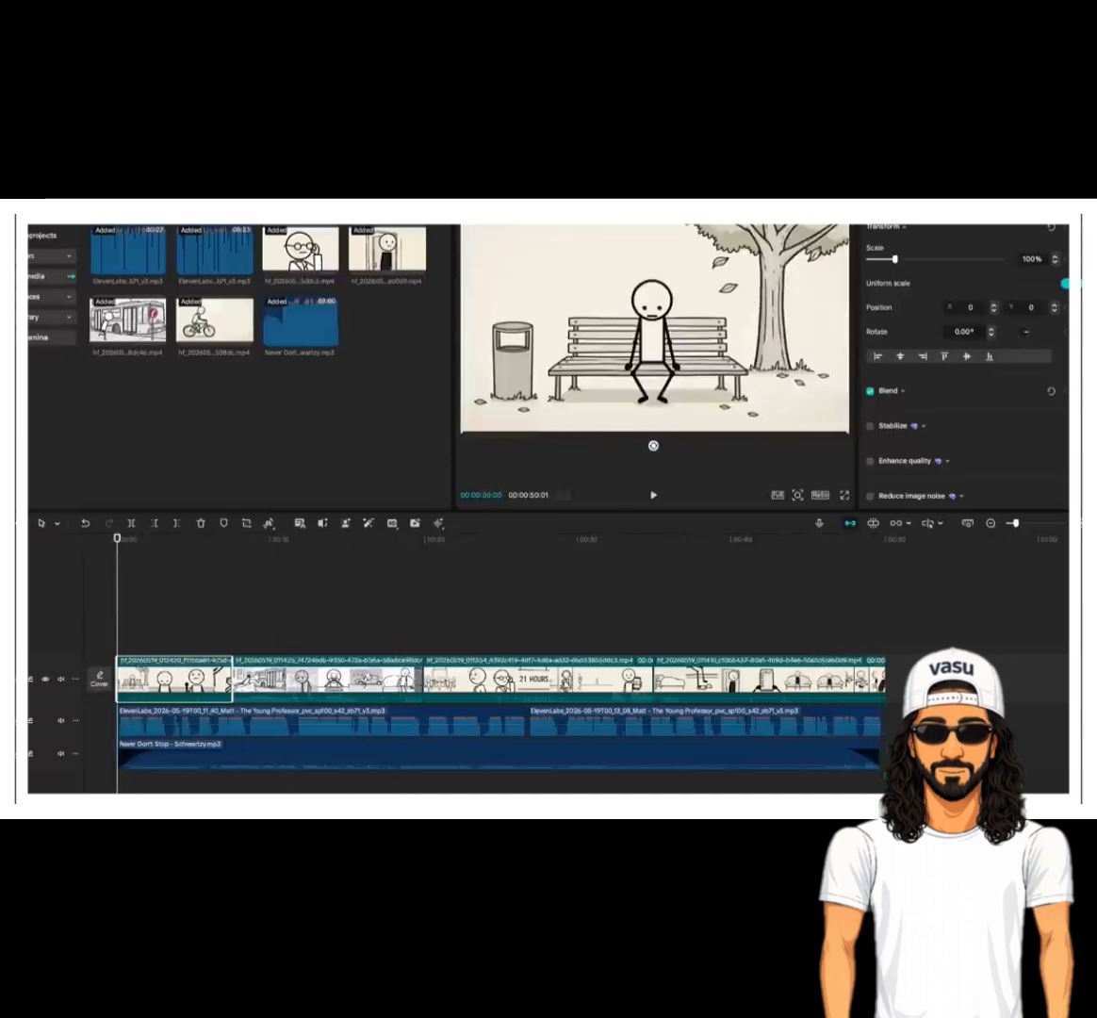
# - Export the timeline as 0519 (1) in 720P, H.264 mp4 at 30fps
pyautogui.press('super+e')
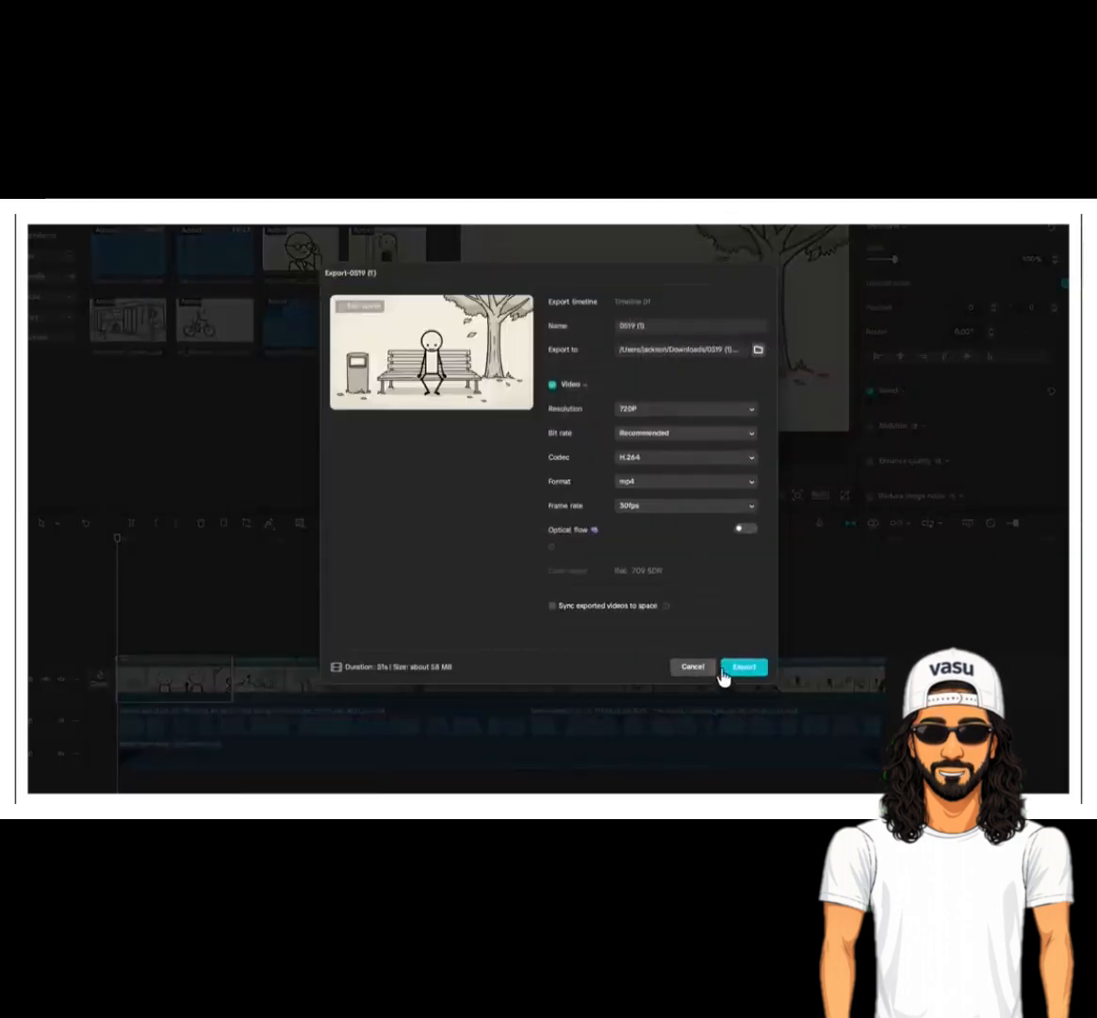
pyautogui.click(631, 414)
pyautogui.click(588, 436)
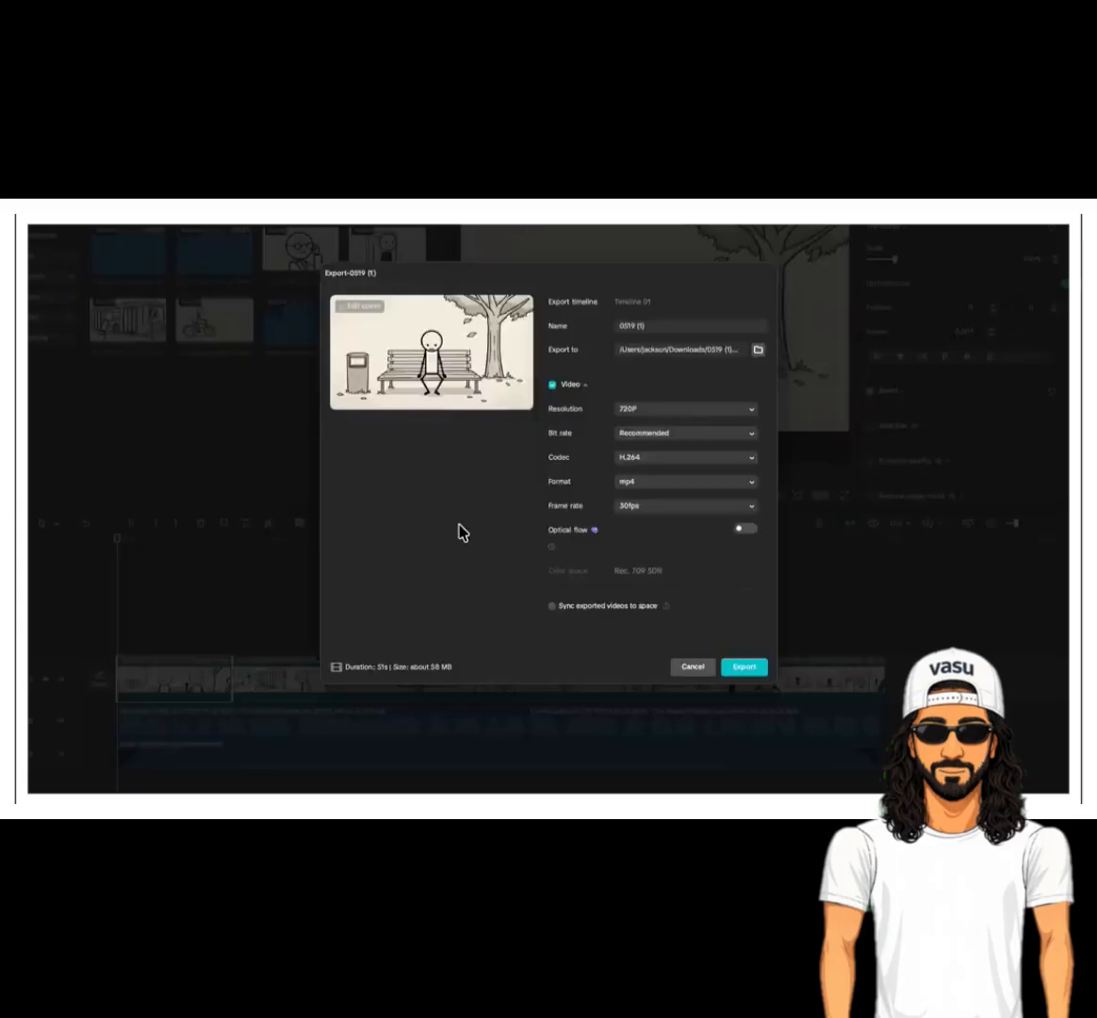
pyautogui.click(749, 666)
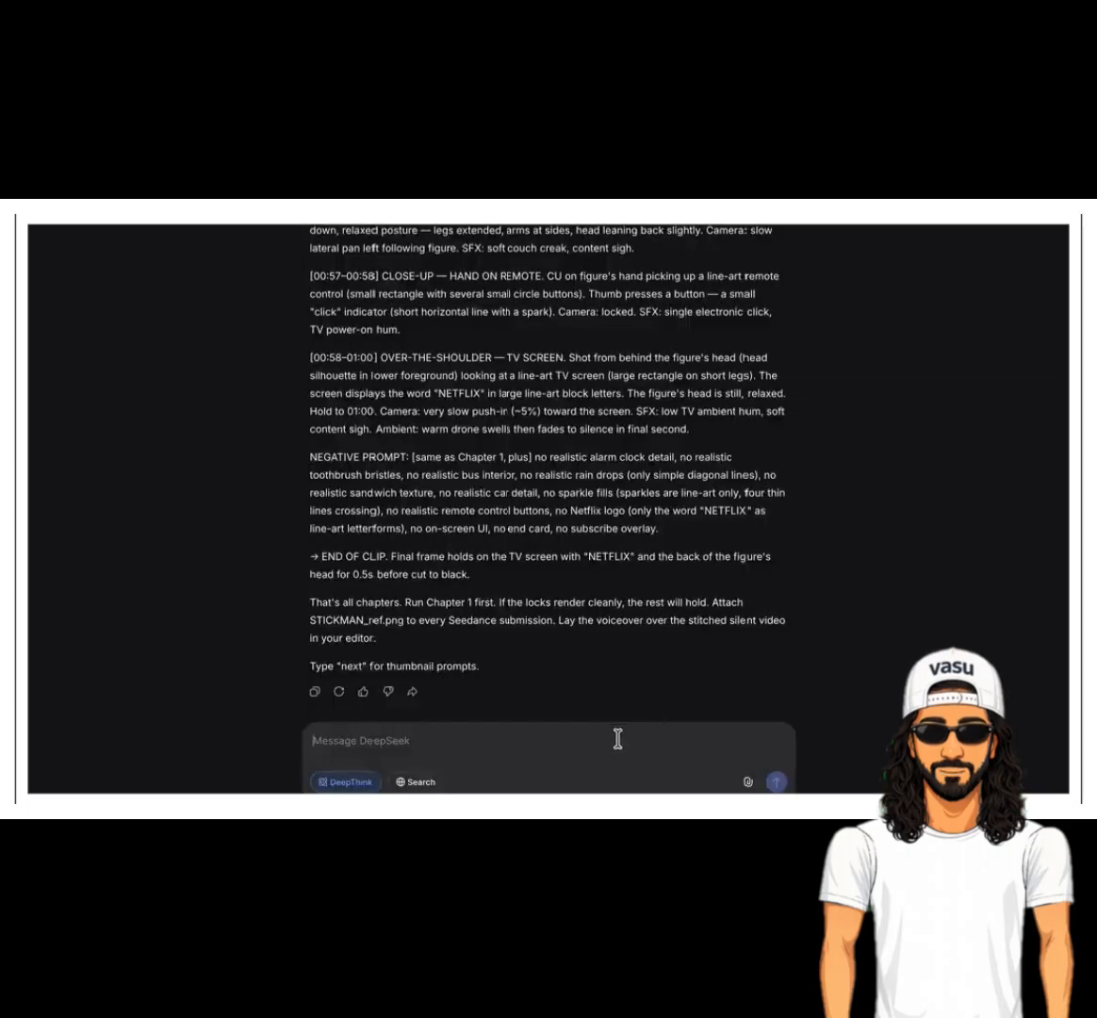
# - Switch to the DeepSeek chat and send NEXT to request the thumbnail prompts
pyautogui.click(618, 737)
pyautogui.write('NE')
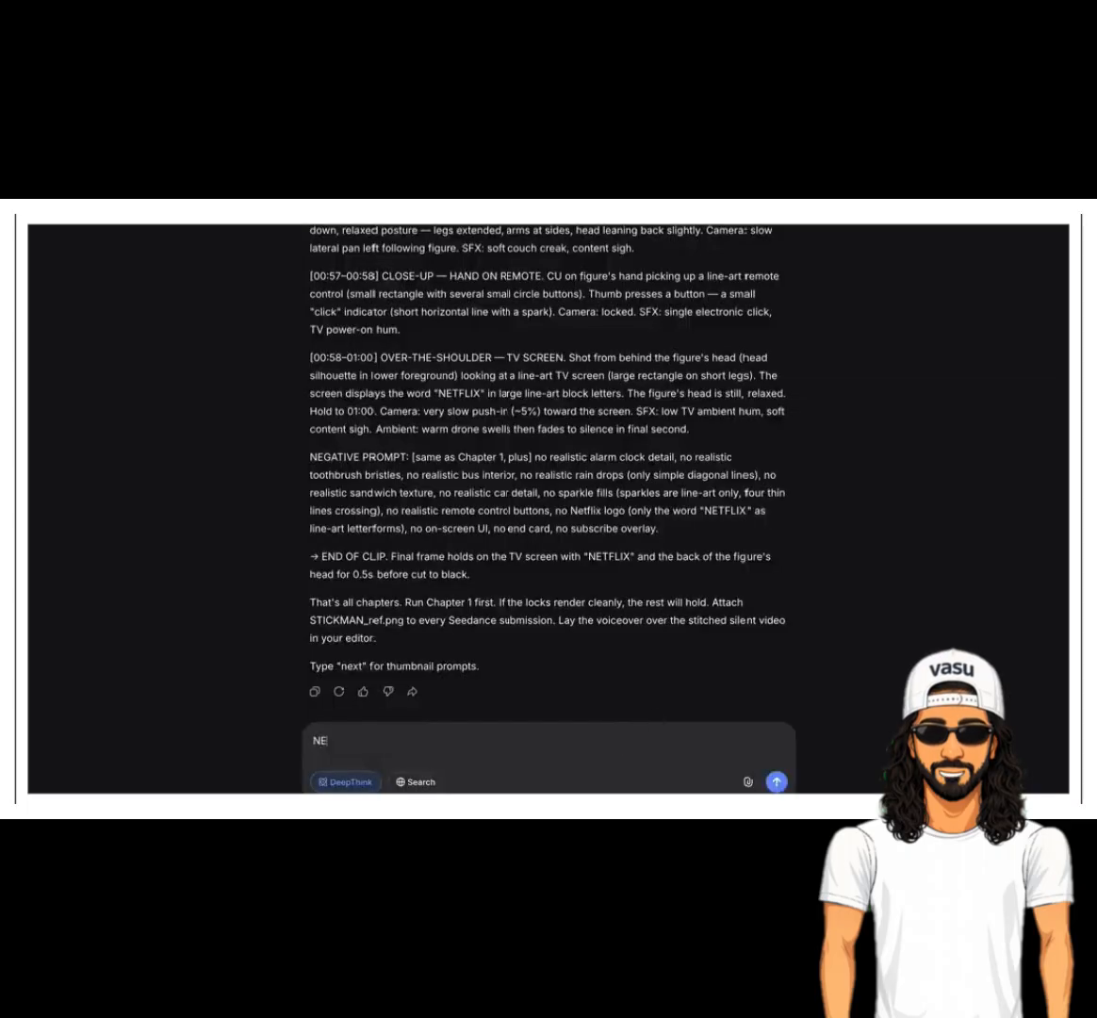
pyautogui.write('XT')
pyautogui.press('Return')
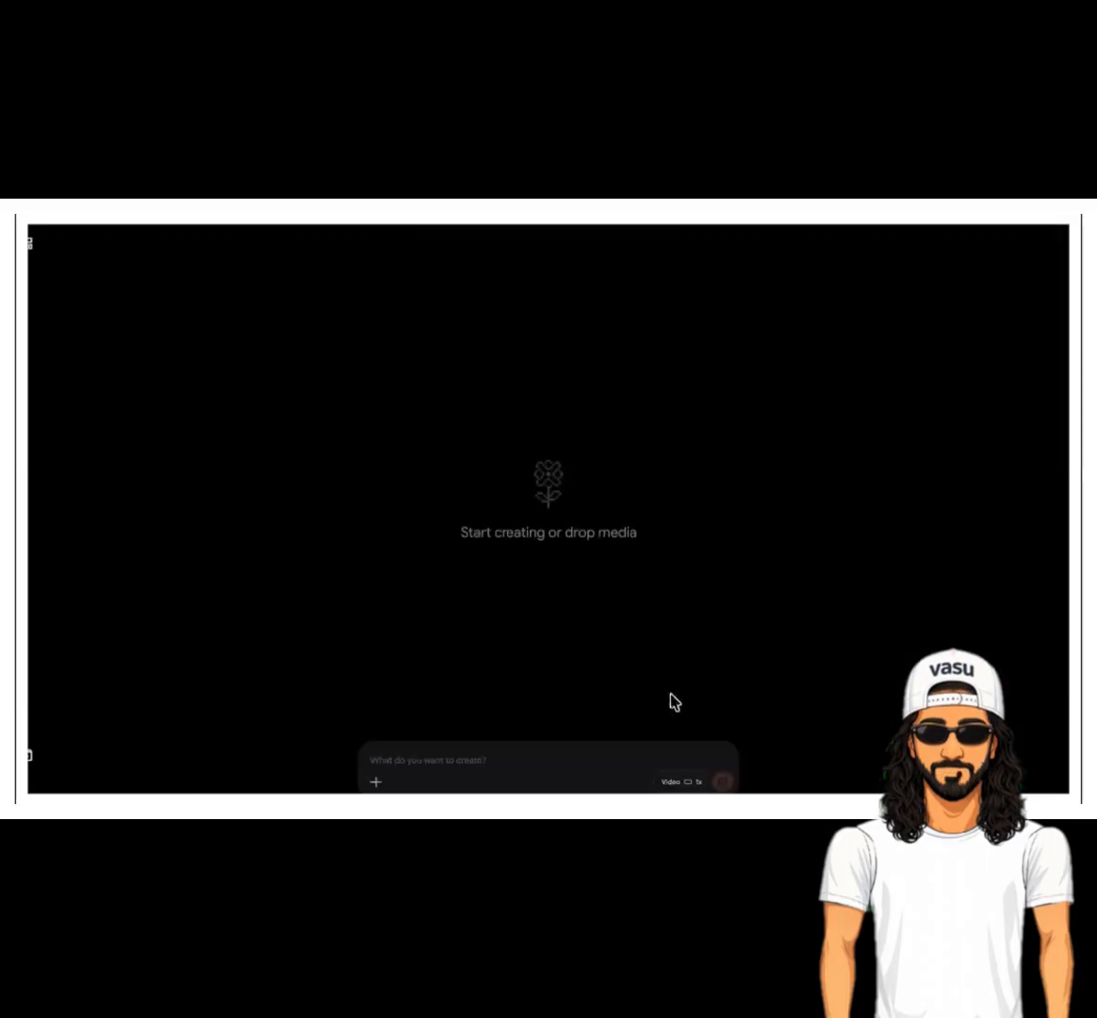
# - Switch to Google Flow and set the generator to Image mode with Nano Banana 2
pyautogui.click(670, 782)
pyautogui.click(588, 633)
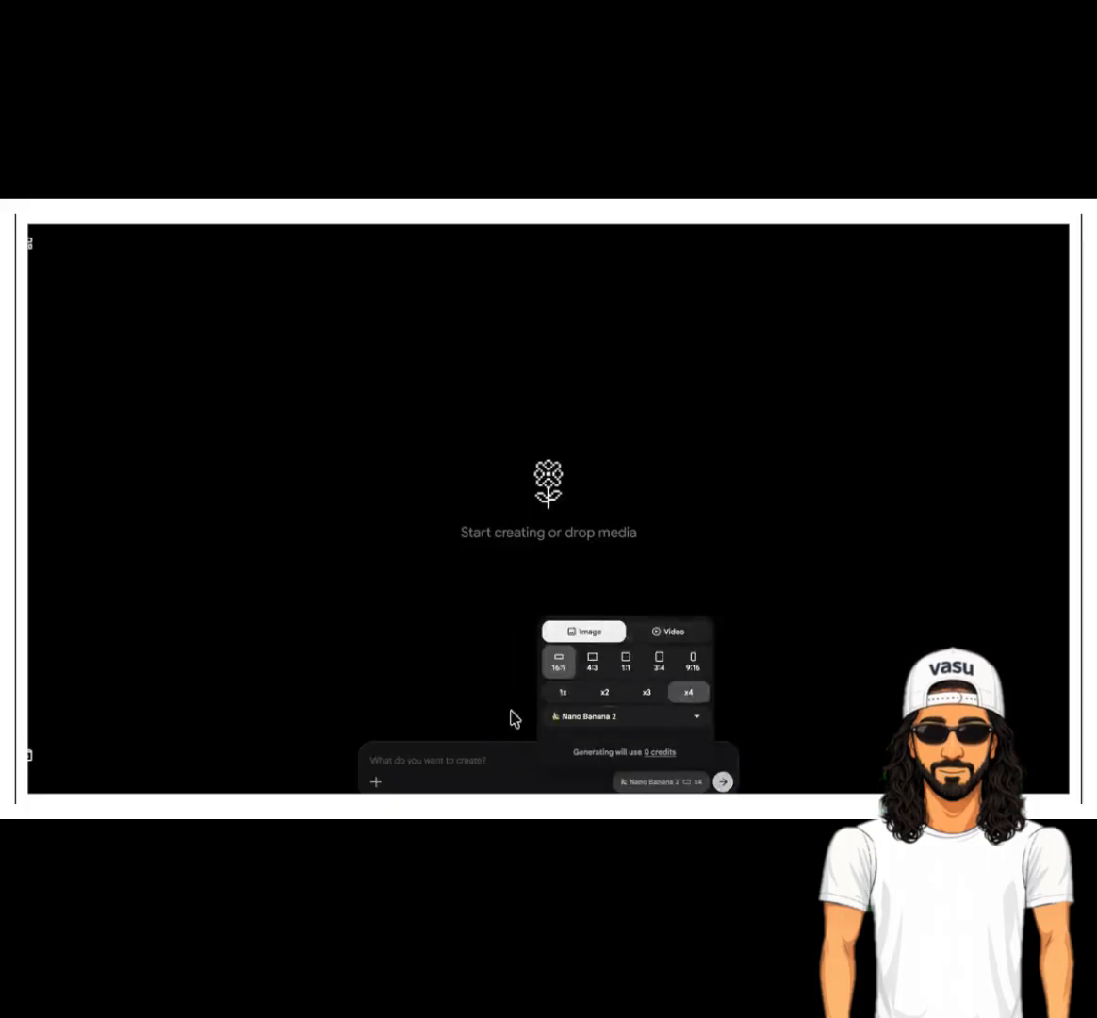
pyautogui.click(487, 754)
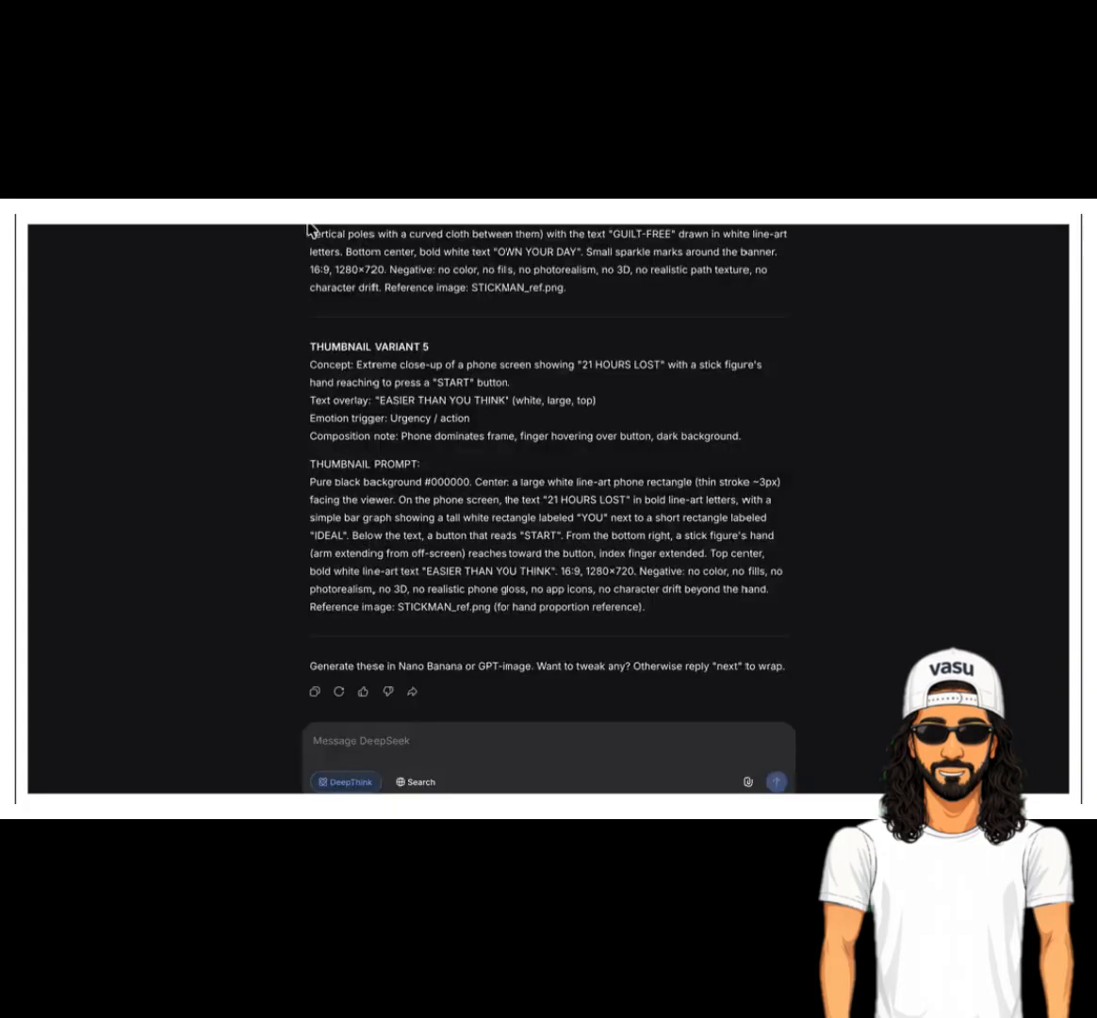
# - Copy the Thumbnail Variant 1 text from DeepSeek and submit it in Google Flow for image generation
pyautogui.scroll(10, 544, 464)
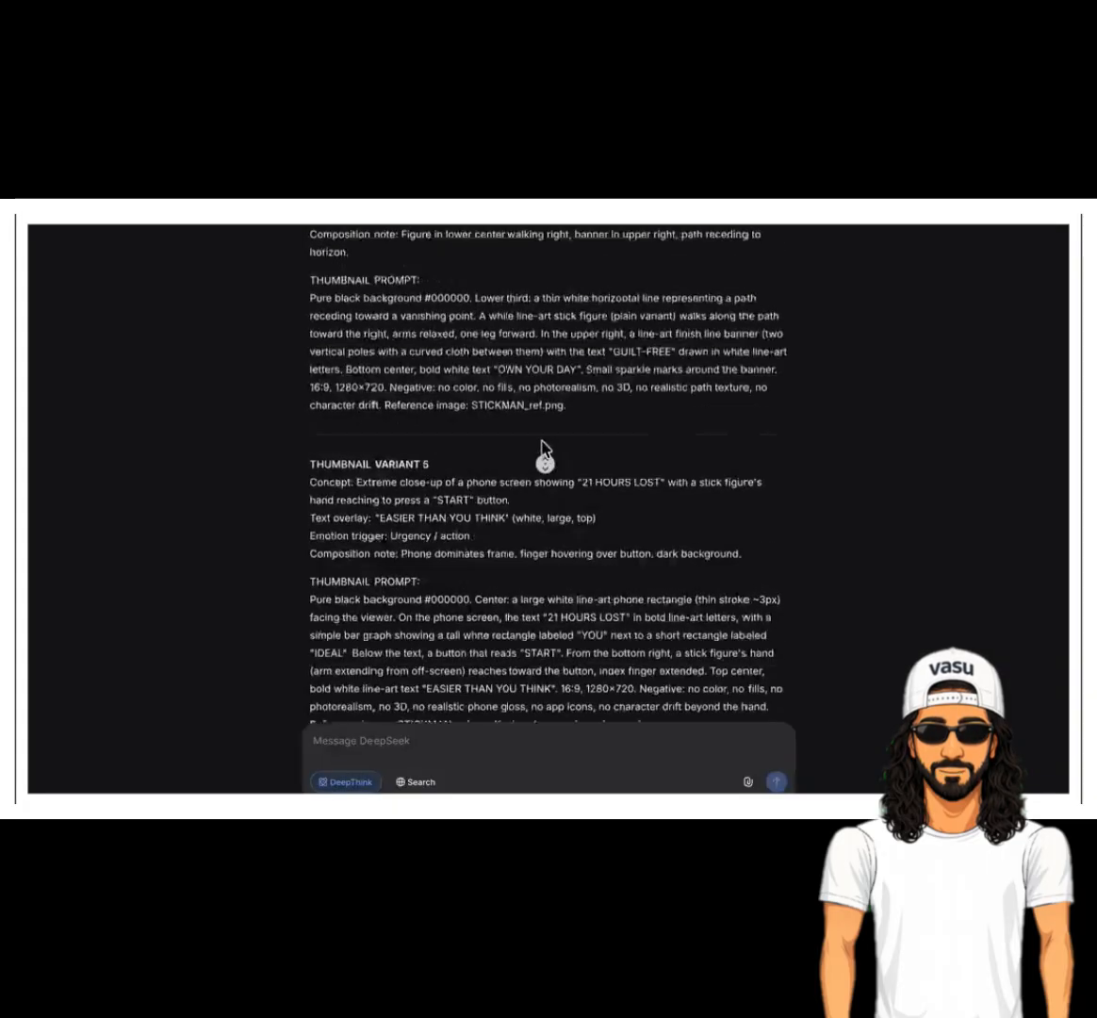
pyautogui.moveTo(519, 590); pyautogui.dragTo(436, 464)
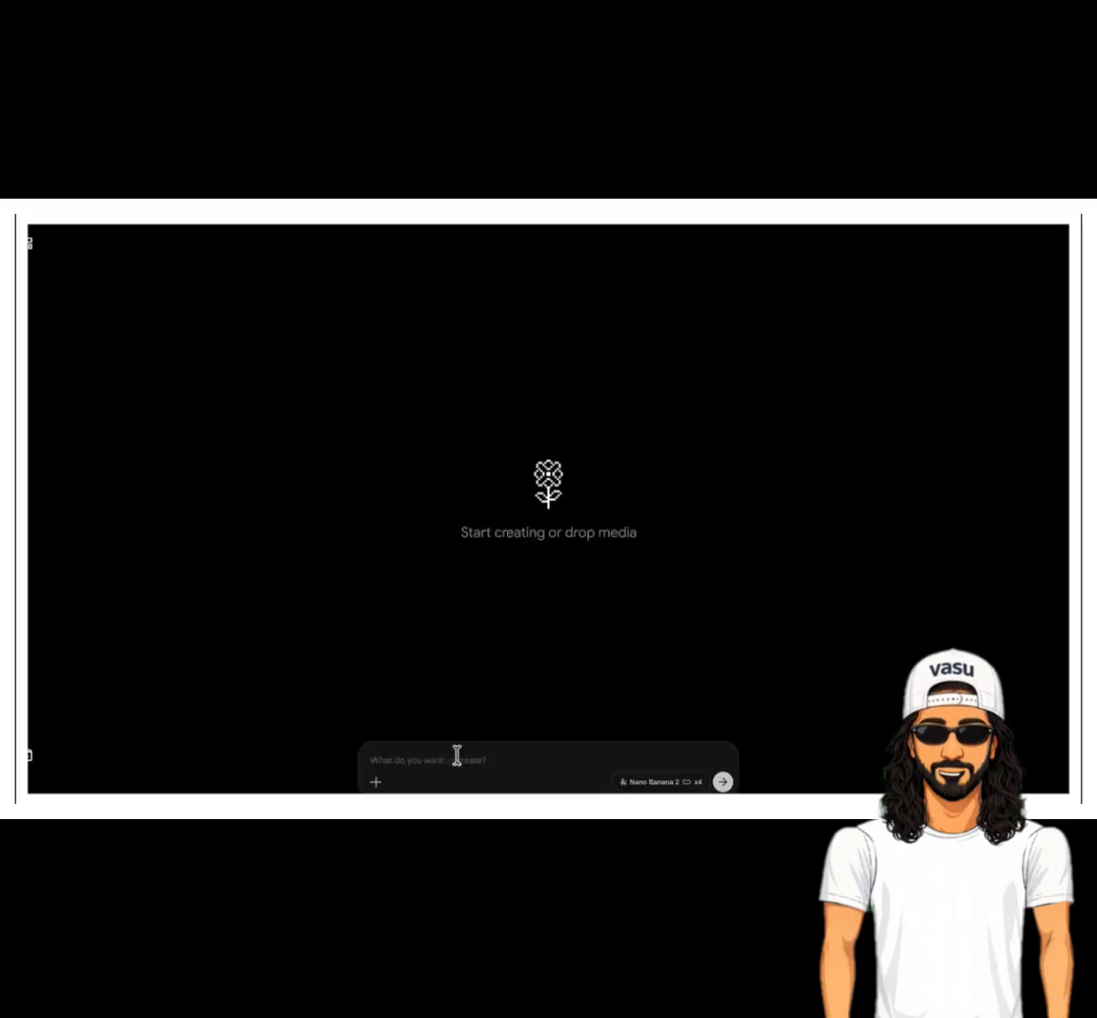
pyautogui.click(457, 754)
pyautogui.hotkey('ctrl', 'v')
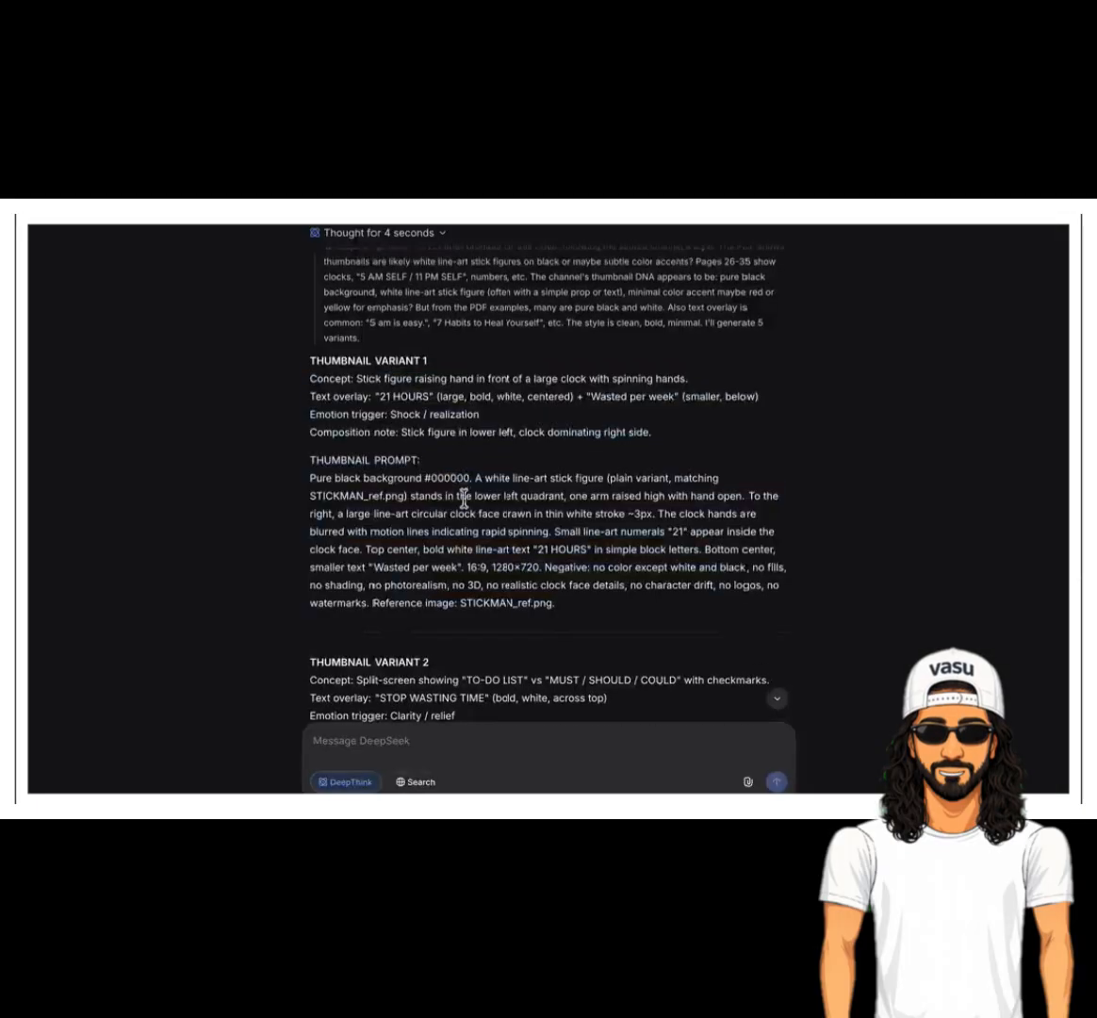
# - Copy the Thumbnail Variant 2 concept and prompt from DeepSeek and generate its images in Google Flow
pyautogui.scroll(-3, 463, 497)
pyautogui.moveTo(582, 569); pyautogui.dragTo(314, 362)
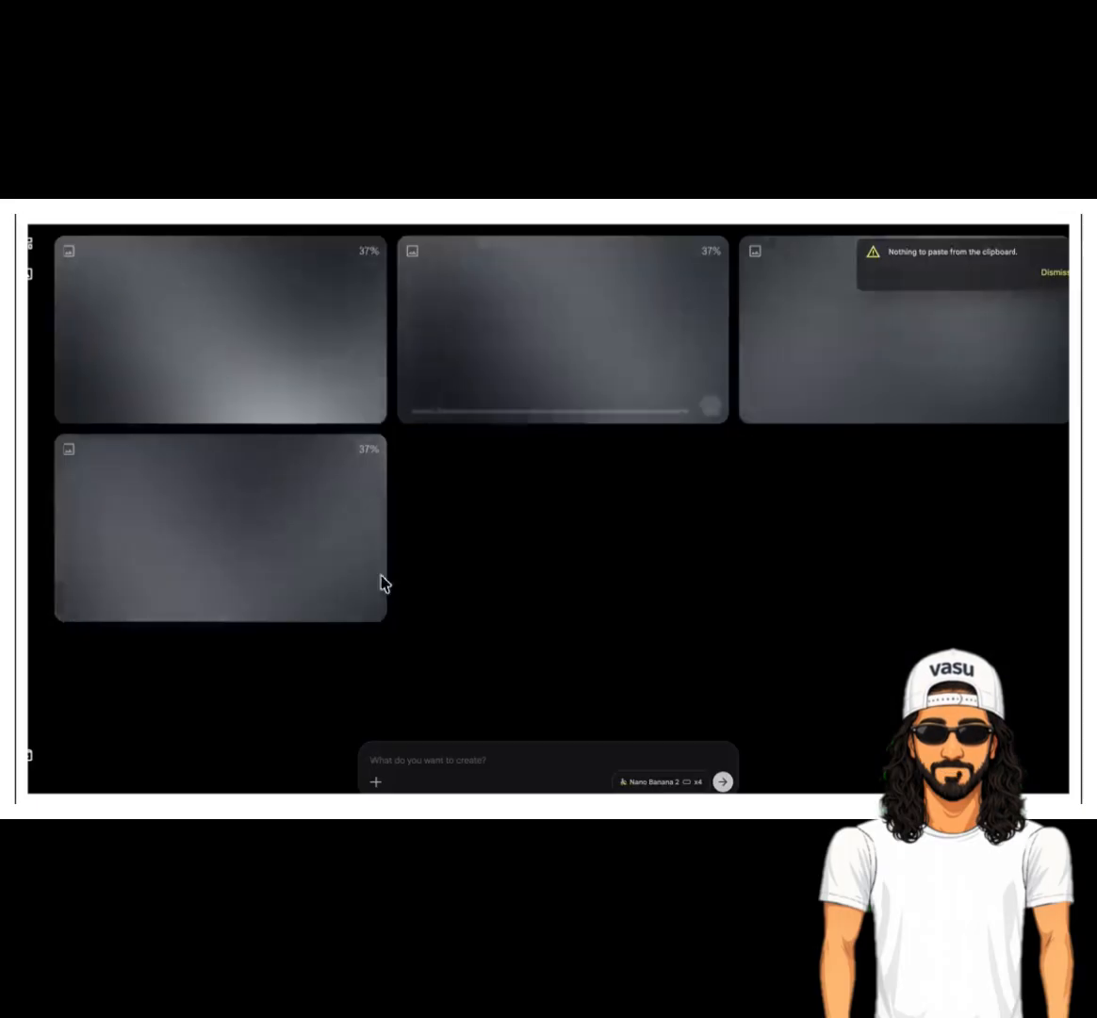
pyautogui.write('oncept: Split-screen showing "TO-DO LIST" vs "MUST / SHOULD / COULD" with checkmarks. Text overlay: "STOP WASTING TIME" (bold, white, across top) Emotion trigger: Clarity / relief Composition note: Left side messy list crossed out, right side clean three-item list with checks.  THUMBNAIL PROMPT: Pure black background #000000. Split vertically by a thin white line. Left half: a line-art to-do list rectangle with 6 unchecked boxes and scribbled lines, a large white X drawn over the entire list. Right half: three stacked white line-art labels: "MUST" with a filled checkmark, "SHOULD" with a filled checkmark, "COULD" with an empty checkbox. Top center, bold white line-art text "STOP WASTING TIME". Bottom right, small stick figure (plain variant, from reference) giving a thumbs-up. 16:9, 1280×720. Negative: no color, no fills, no photorealism, no 3D, no realistic paper texture, no character drift. Reference image: STICKMAN_ref.png.')
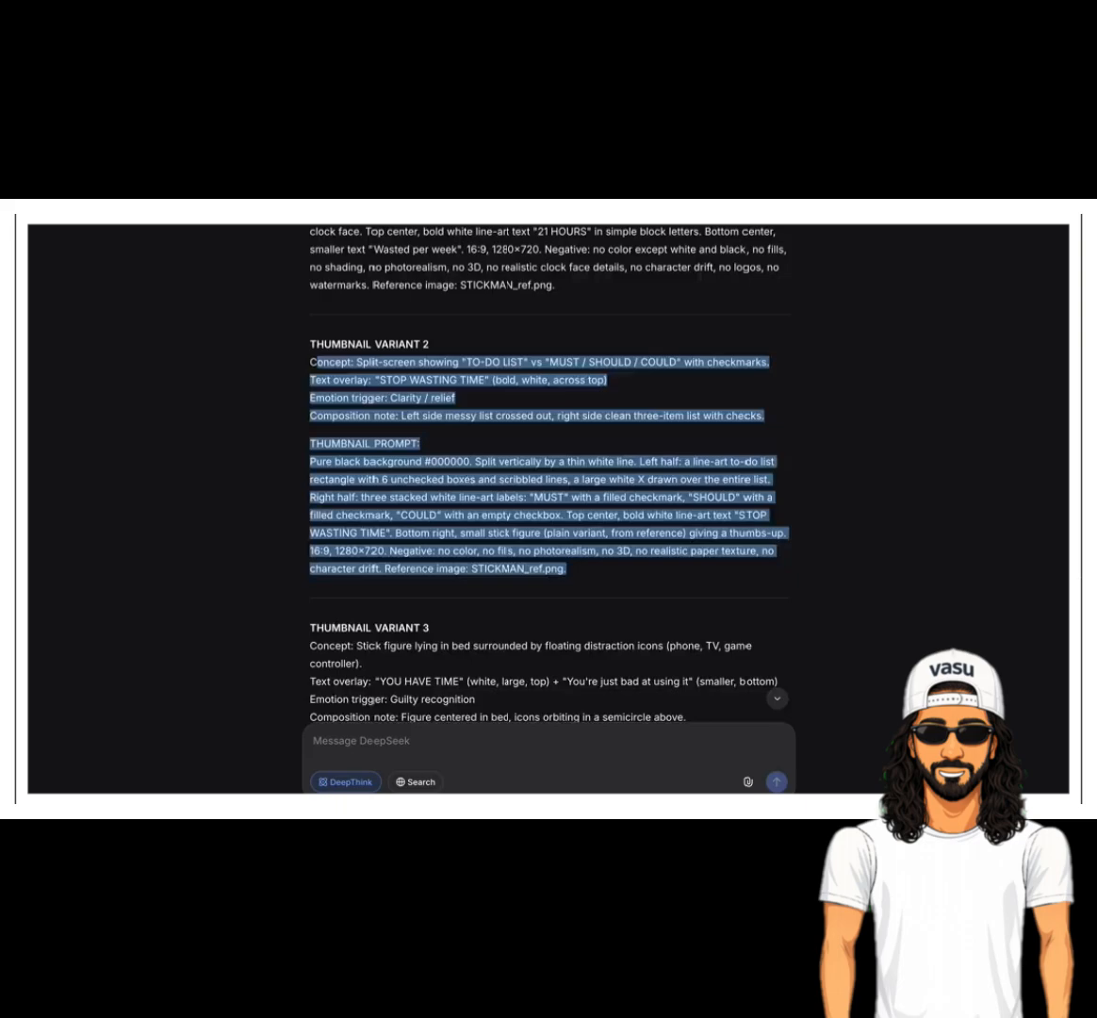
# - Paste the Thumbnail Variant 3 prompt from DeepSeek into Google Flow, remove the surplus text before it and submit it for generation
pyautogui.scroll(-5, 396, 499)
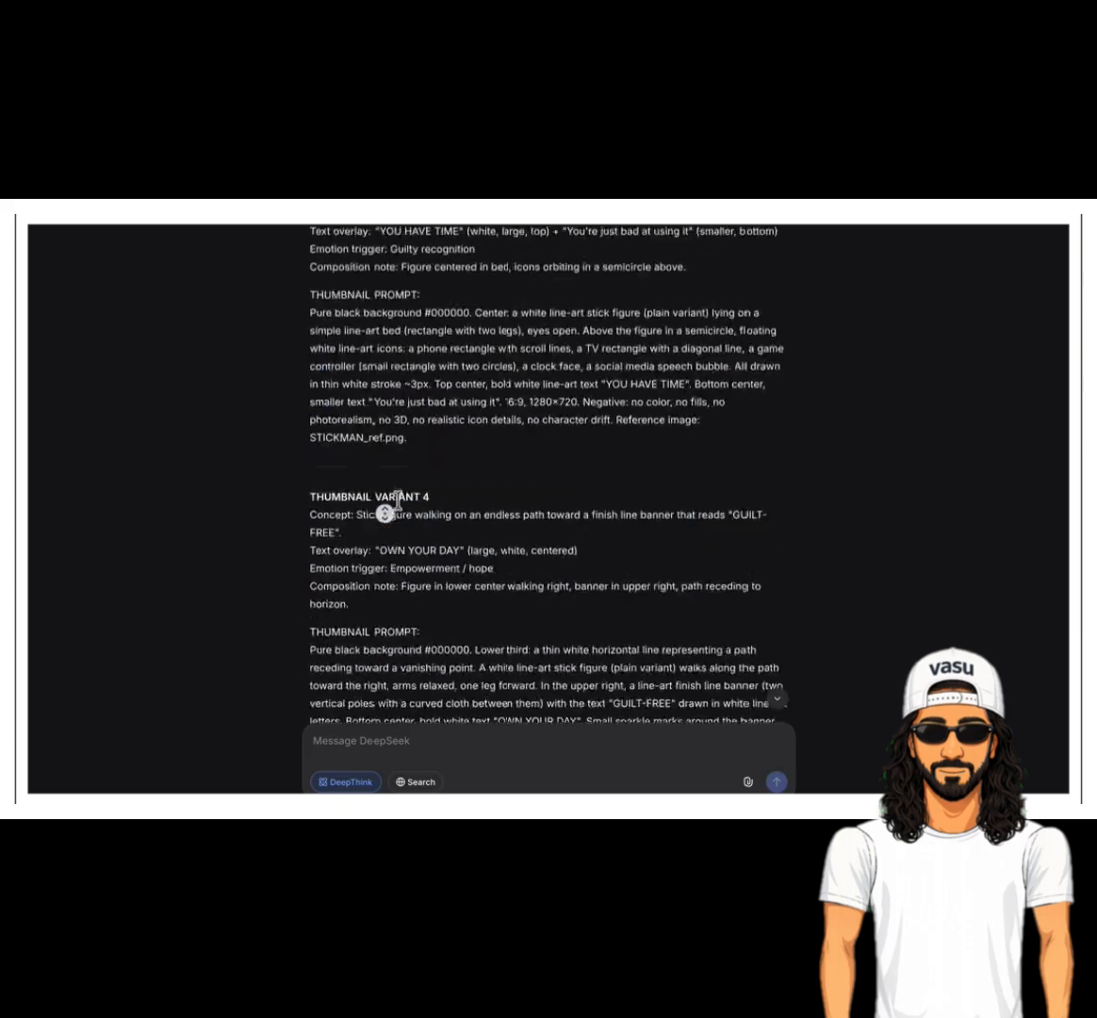
pyautogui.moveTo(407, 443); pyautogui.dragTo(329, 268)
pyautogui.hotkey('ctrl', 'v')
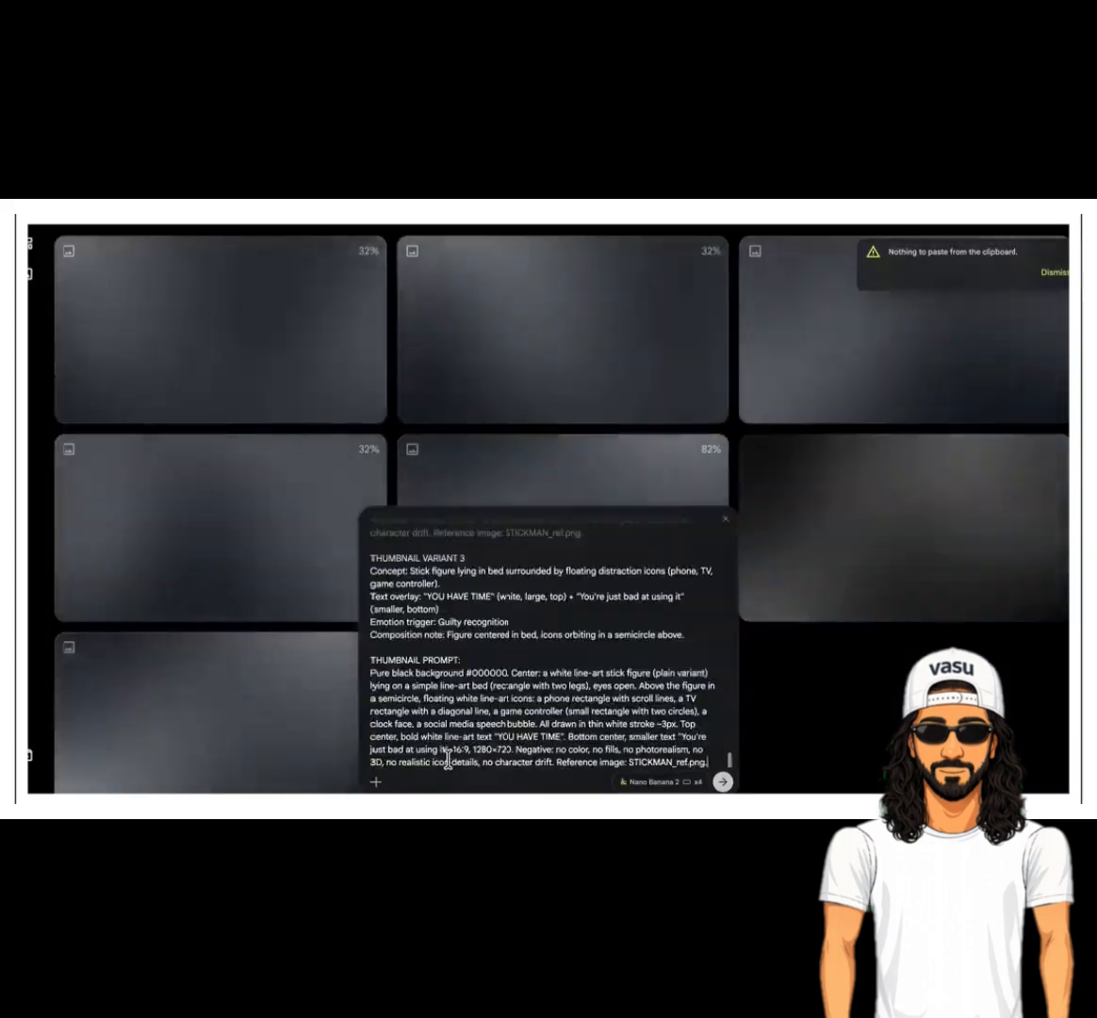
pyautogui.moveTo(570, 583); pyautogui.dragTo(386, 470)
pyautogui.press('BackSpace')
pyautogui.moveTo(460, 557); pyautogui.dragTo(370, 556)
pyautogui.press('BackSpace')
pyautogui.click(722, 781)
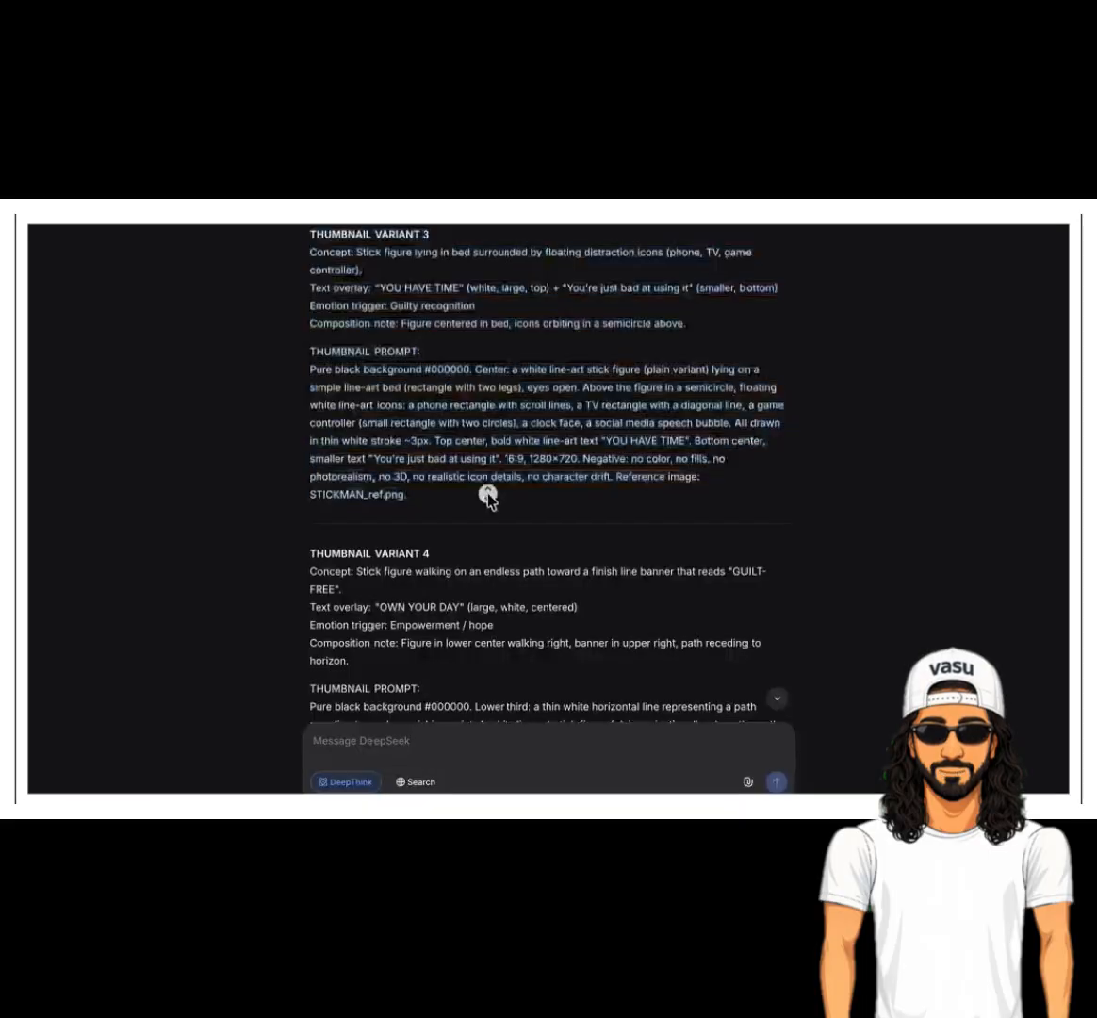
# - Copy the Thumbnail Variant 4 concept and prompt from DeepSeek and generate its images in Google Flow
pyautogui.scroll(-3, 578, 639)
pyautogui.moveTo(594, 721); pyautogui.dragTo(311, 669)
pyautogui.moveTo(317, 370); pyautogui.dragTo(567, 612)
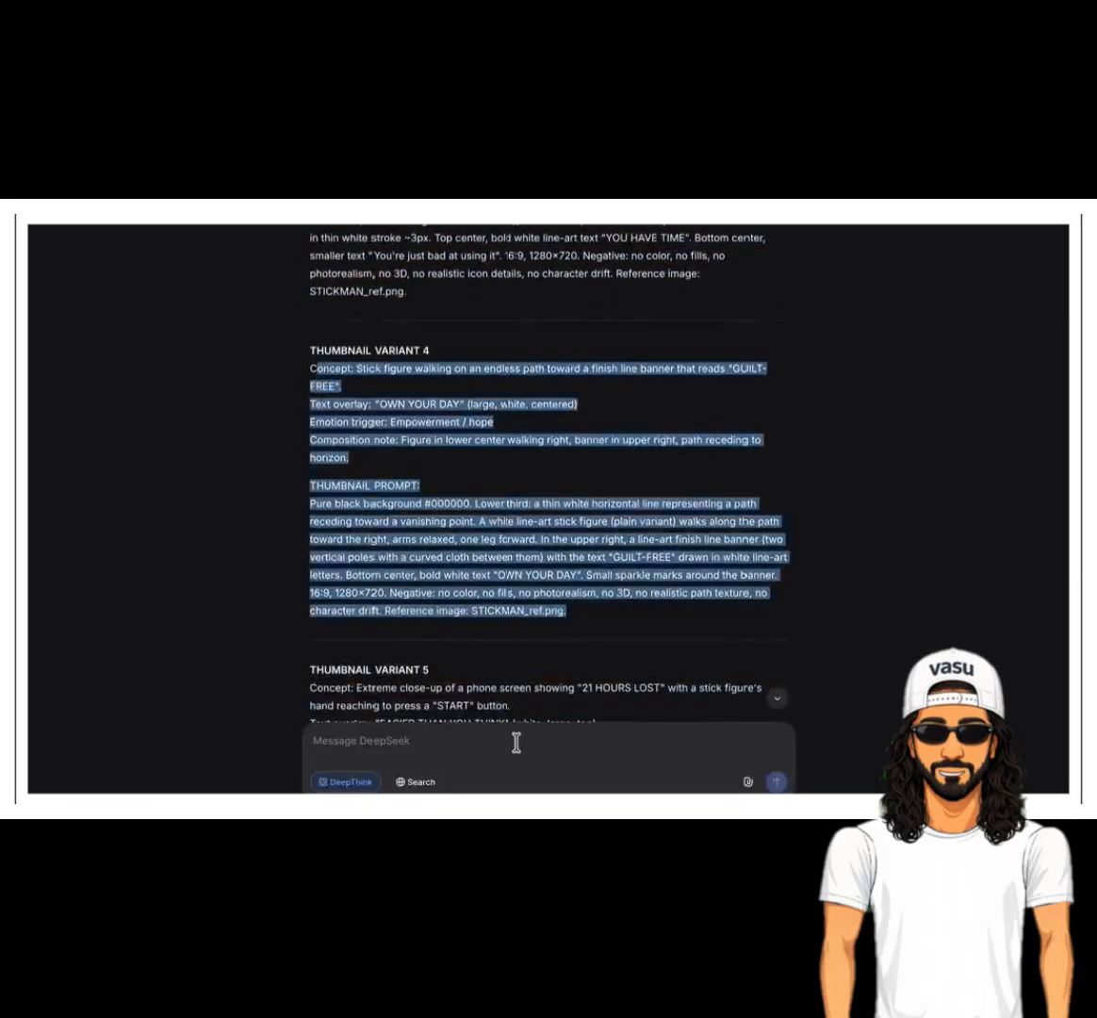
pyautogui.moveTo(456, 595); pyautogui.dragTo(312, 368)
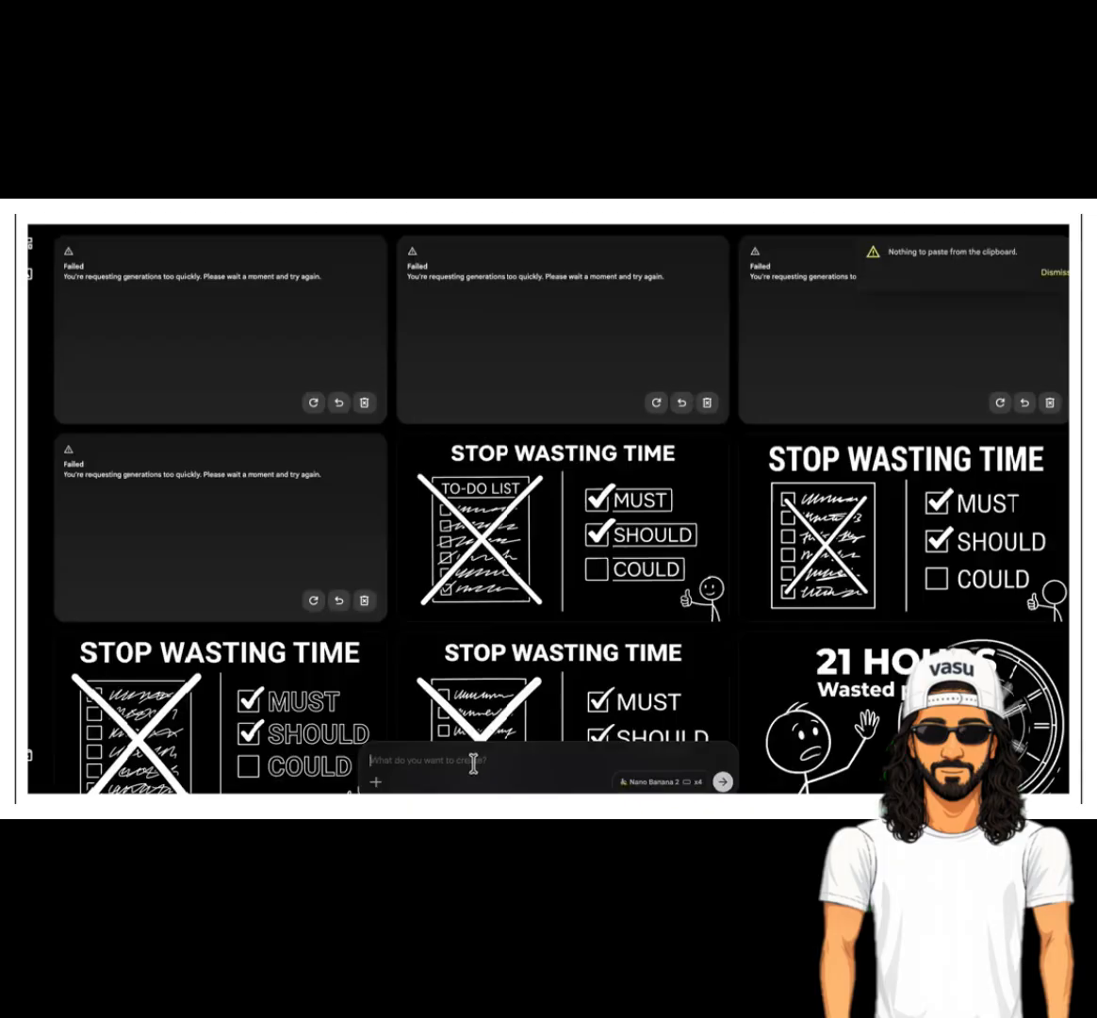
pyautogui.hotkey('ctrl', 'v')
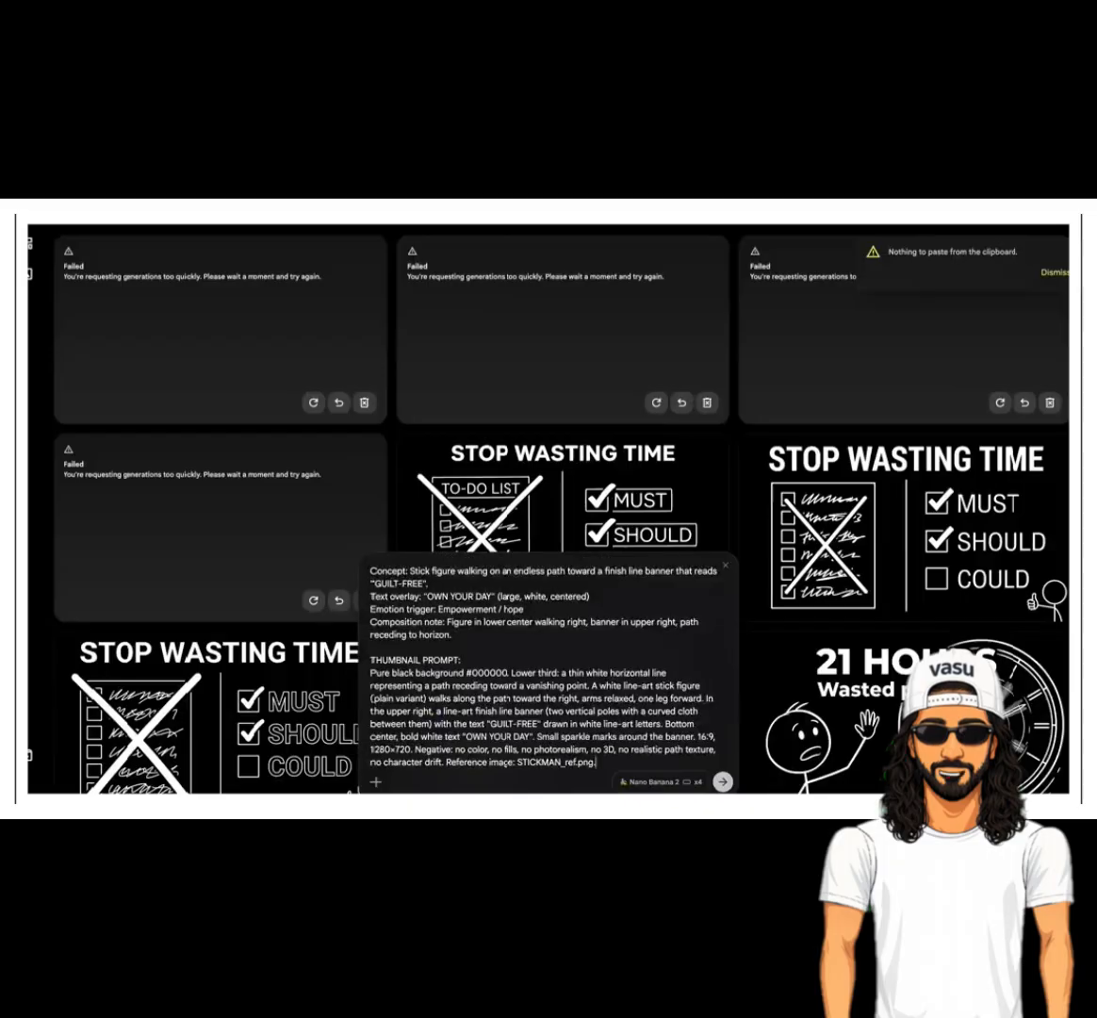
pyautogui.press('Return')
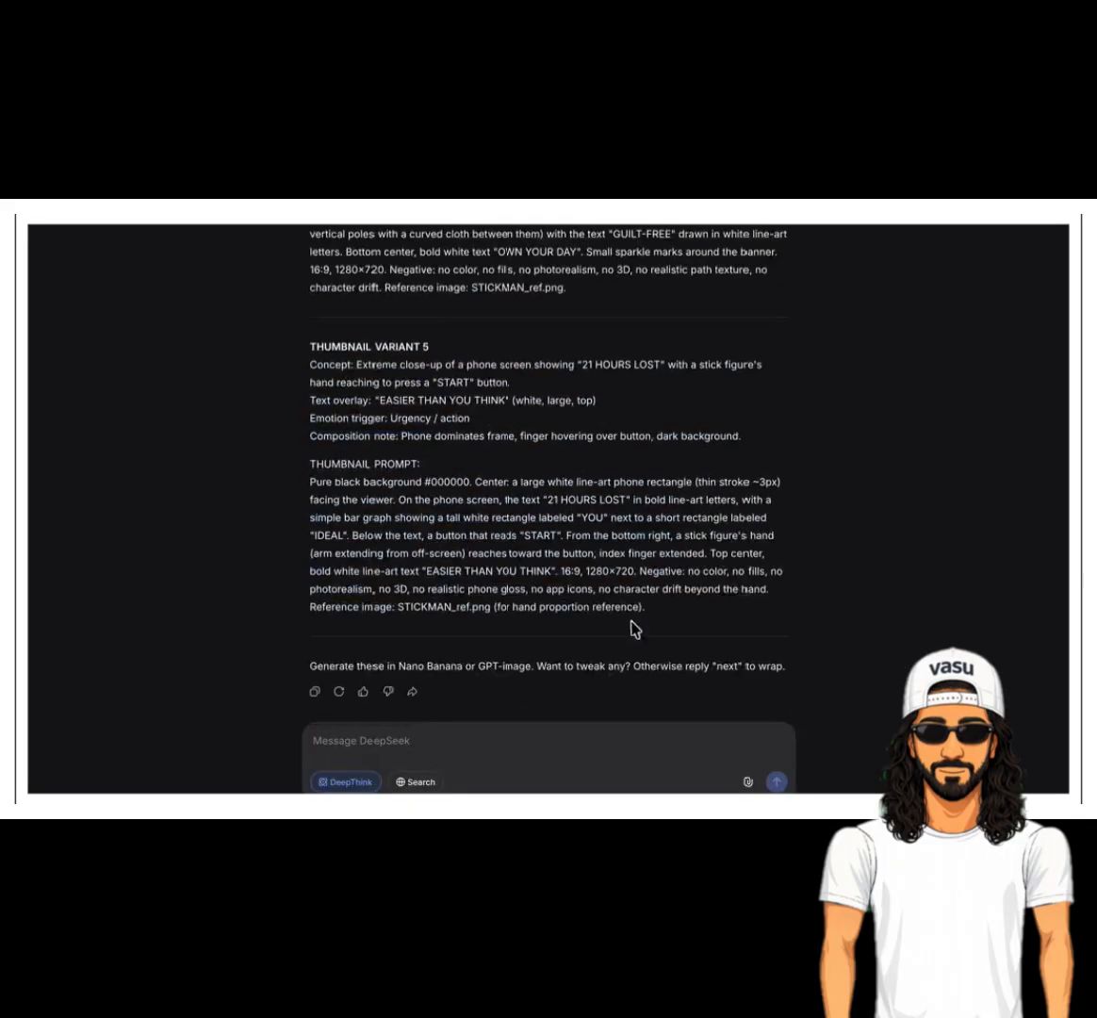
# - Copy the Thumbnail Variant 5 prompt from DeepSeek and generate its images in Google Flow
pyautogui.moveTo(634, 630); pyautogui.dragTo(398, 466)
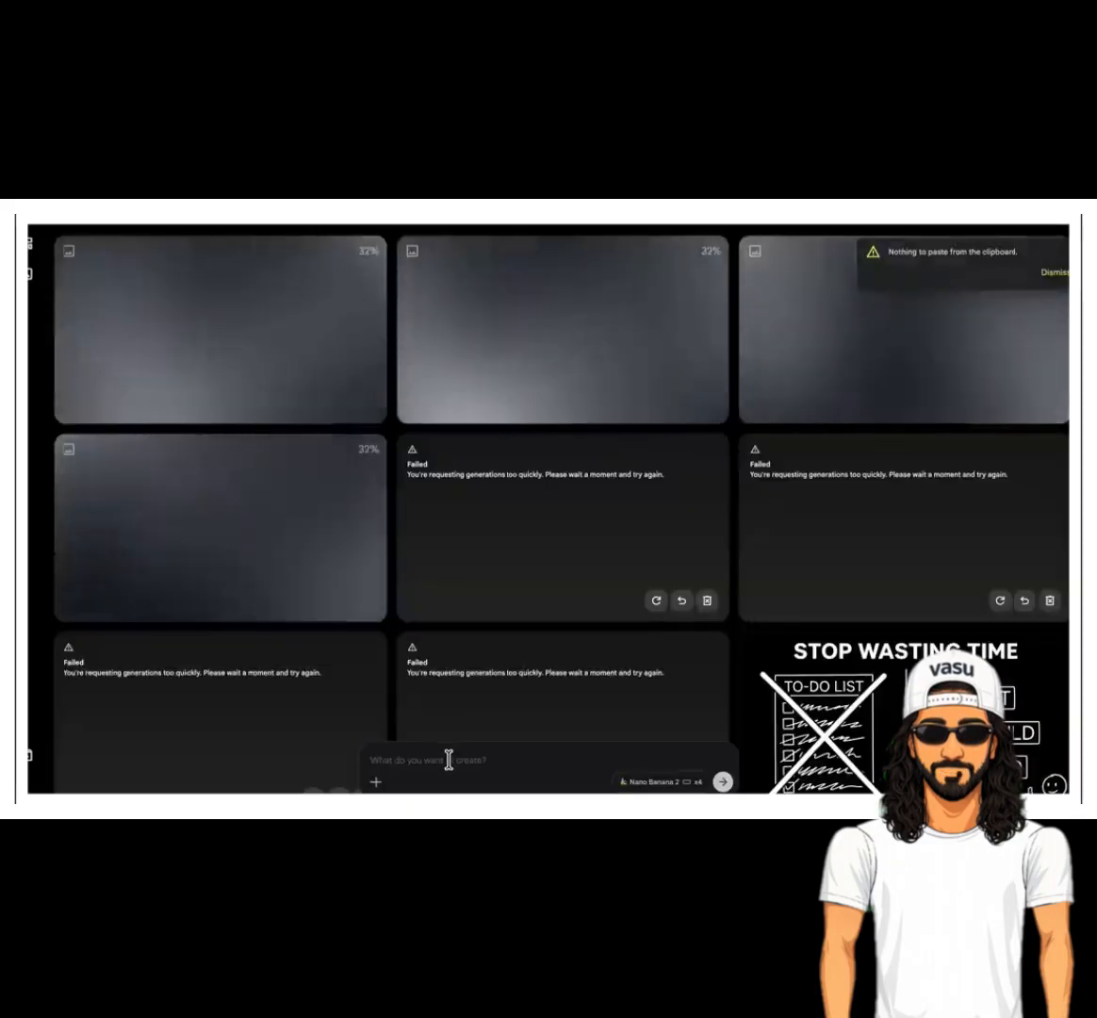
pyautogui.hotkey('ctrl', 'v')
pyautogui.click(722, 781)
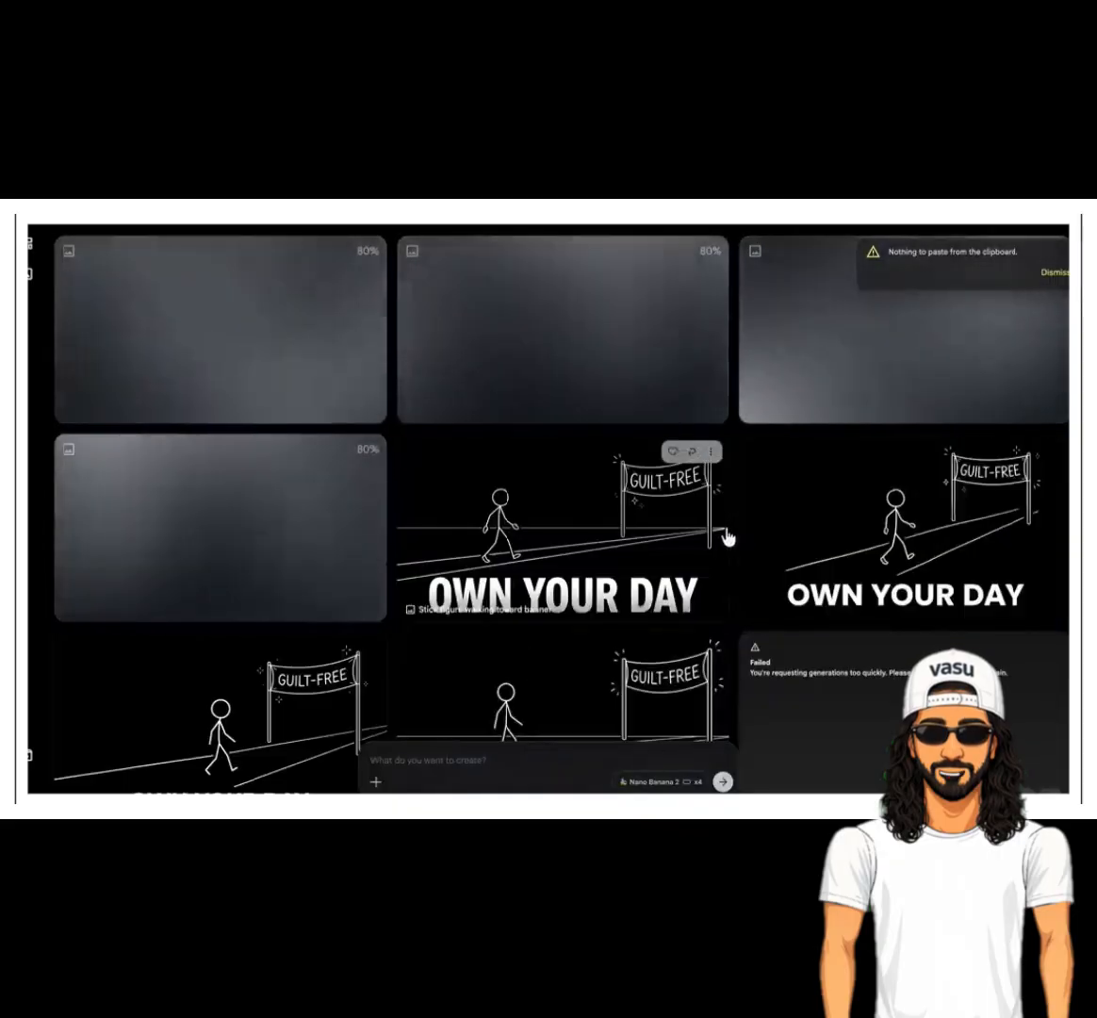
# - Review the generated thumbnails, viewing a STOP WASTING TIME image and a 21 HOURS image at full size
pyautogui.middleClick(736, 533)
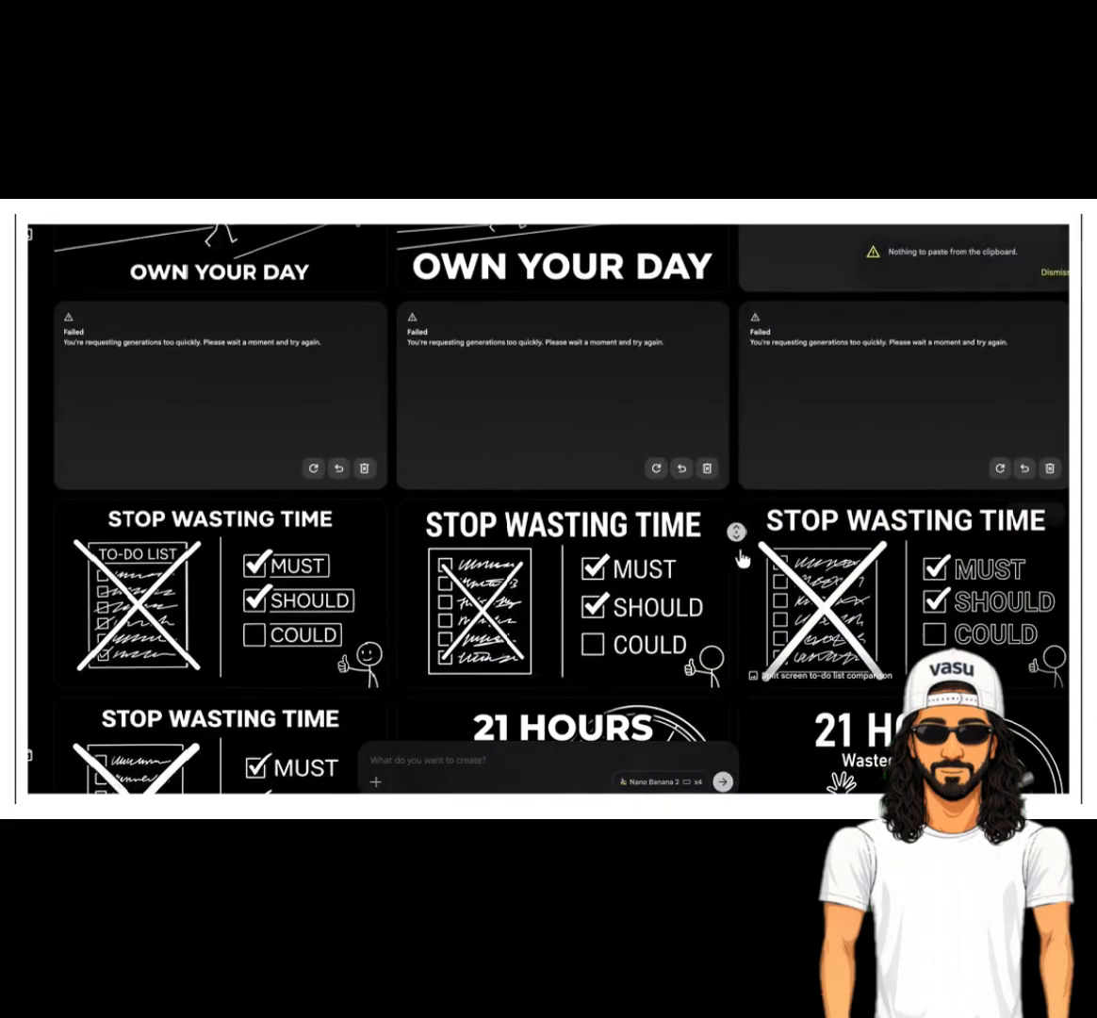
pyautogui.middleClick(740, 540)
pyautogui.click(574, 491)
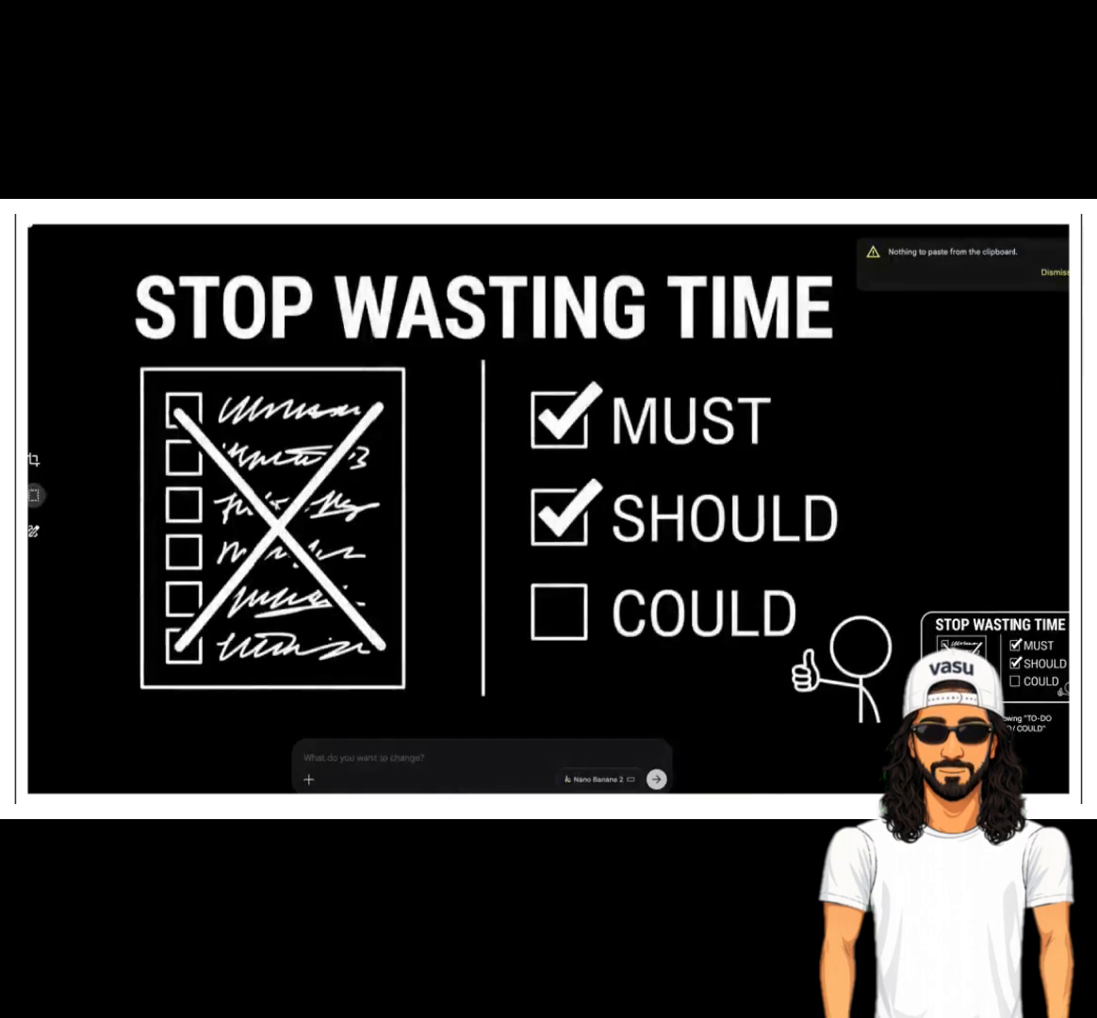
pyautogui.press('Escape')
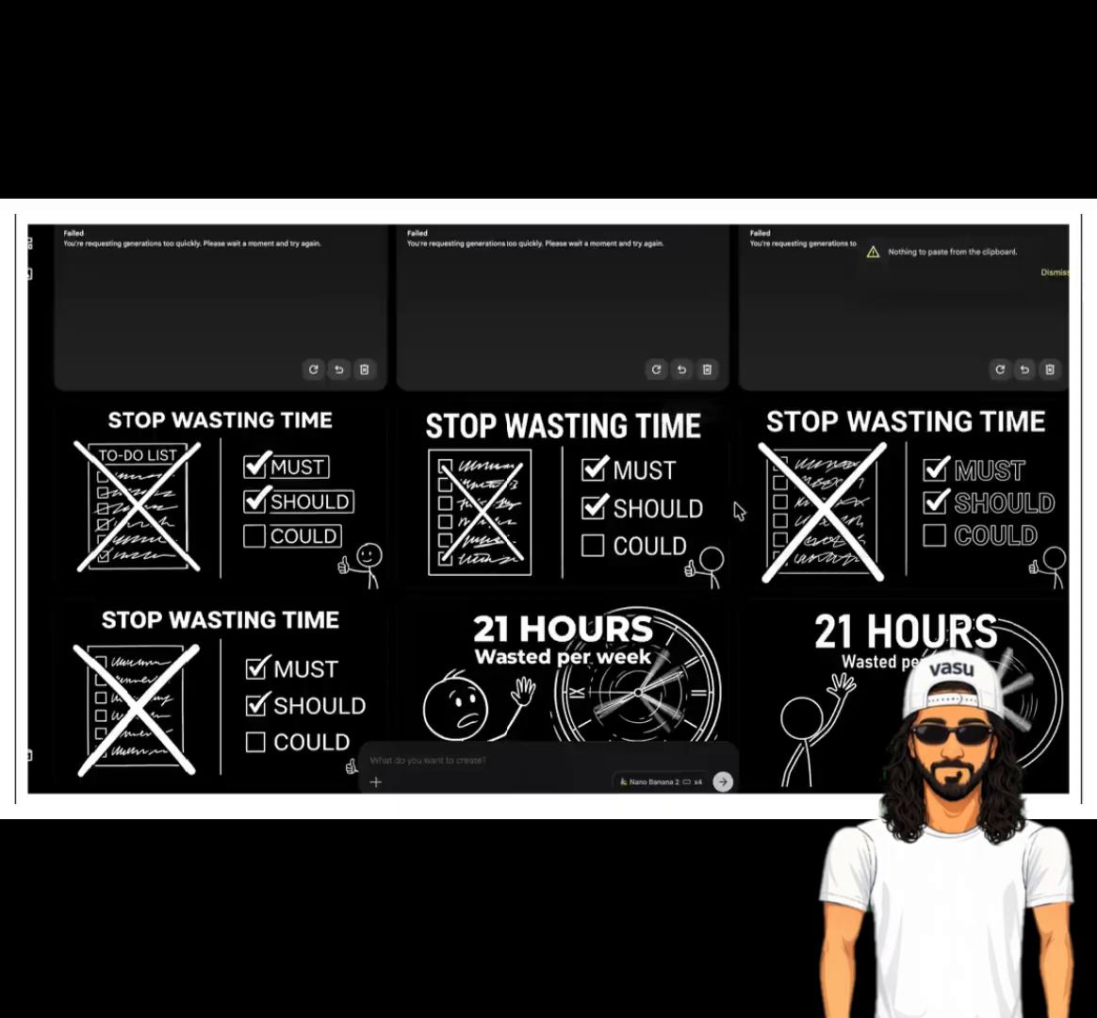
pyautogui.scroll(-3, 544, 627)
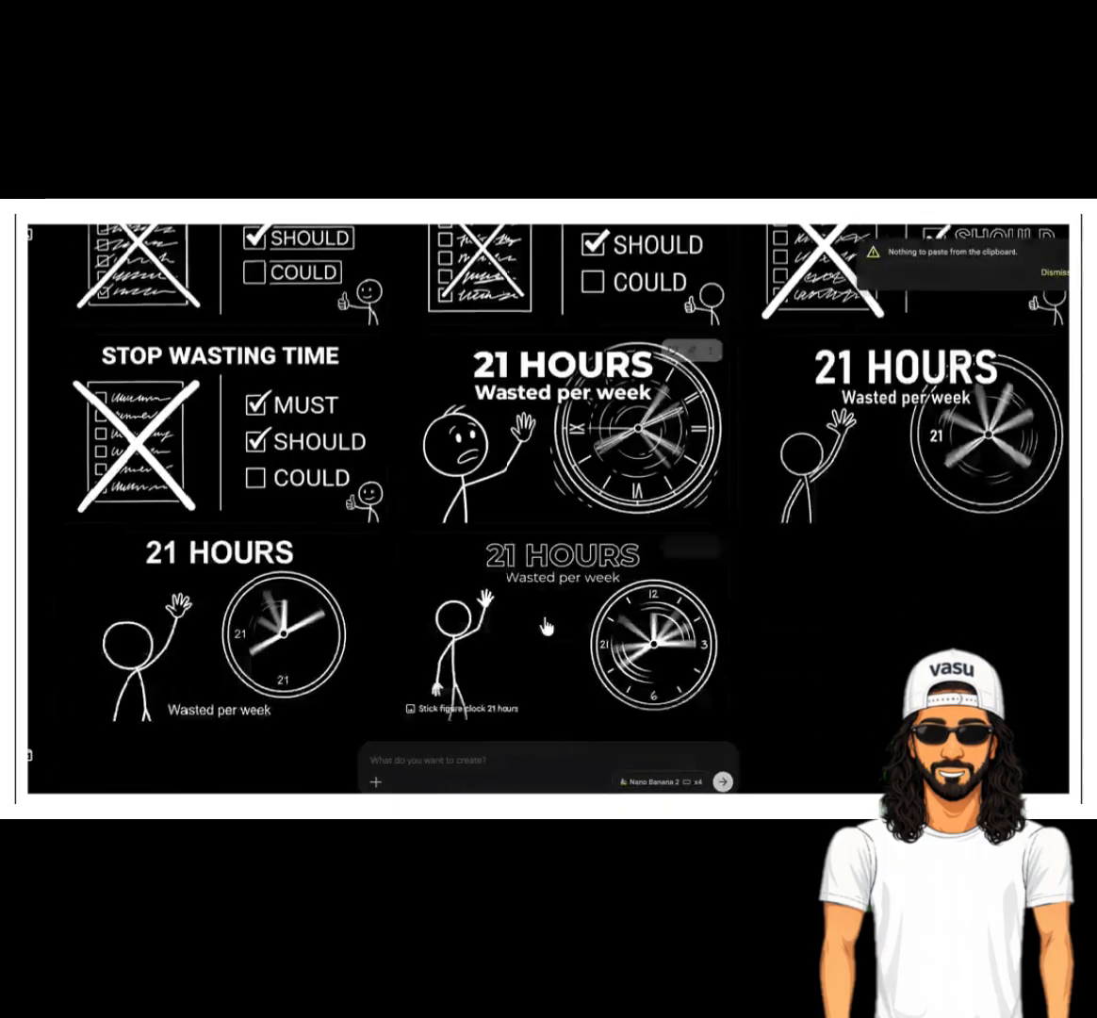
pyautogui.scroll(-2, 545, 627)
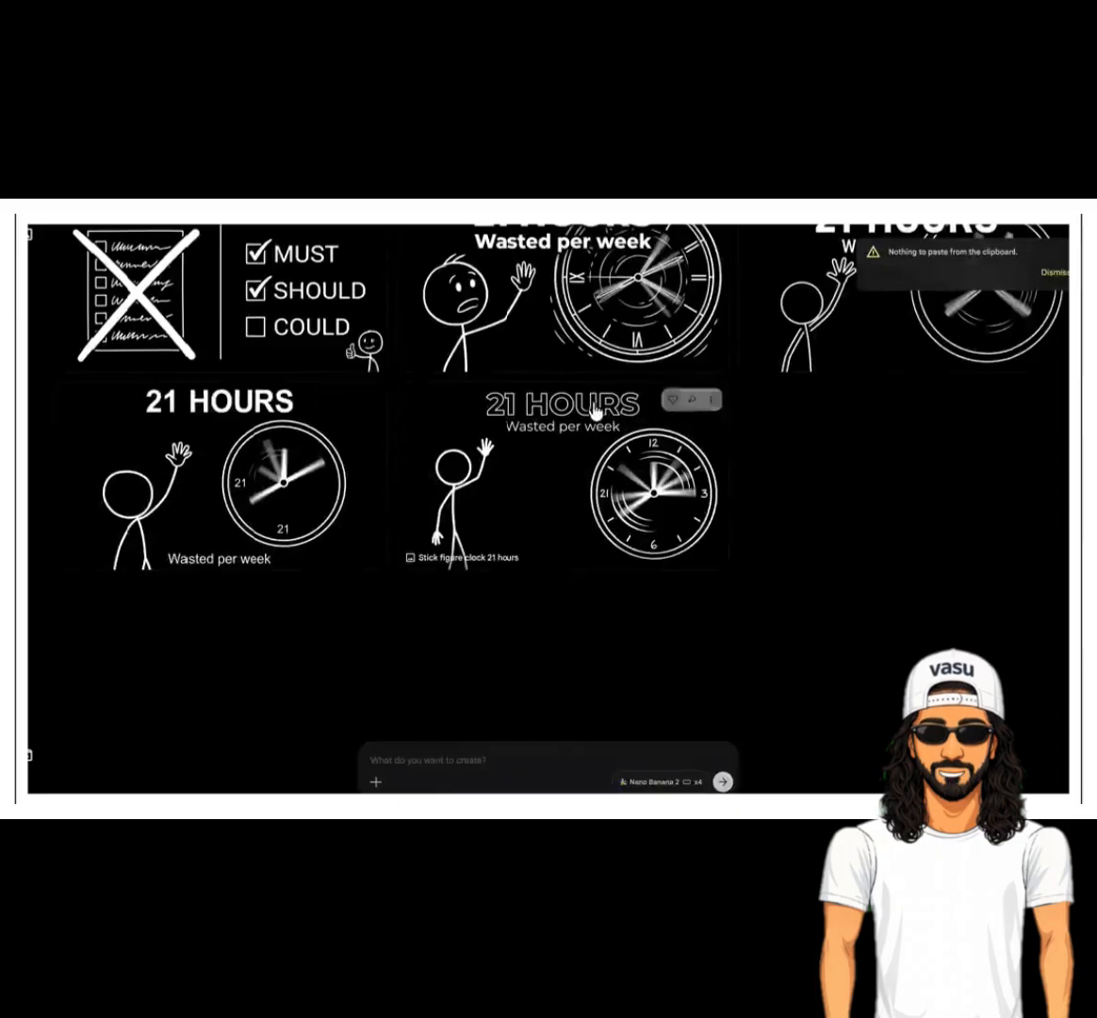
pyautogui.click(539, 294)
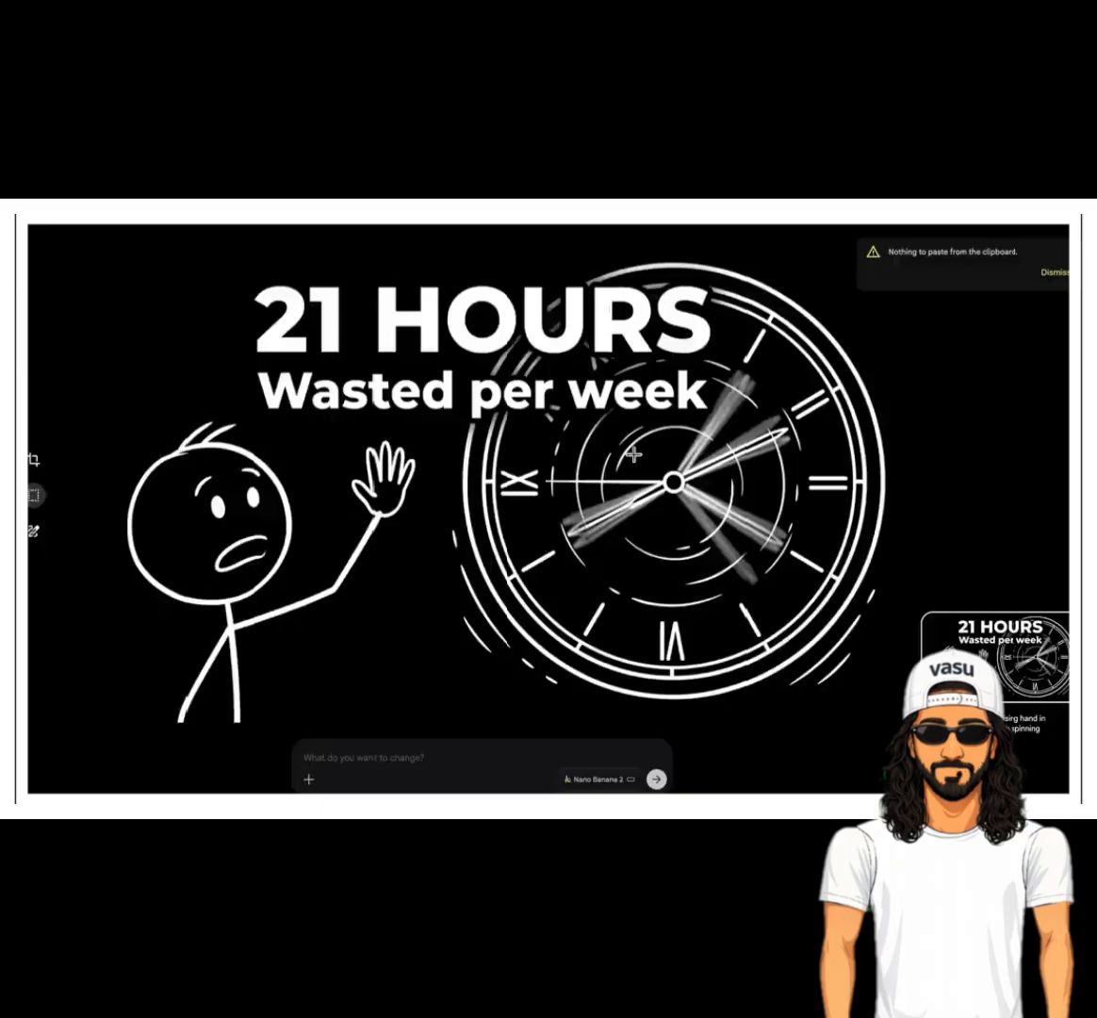
pyautogui.press('Escape')
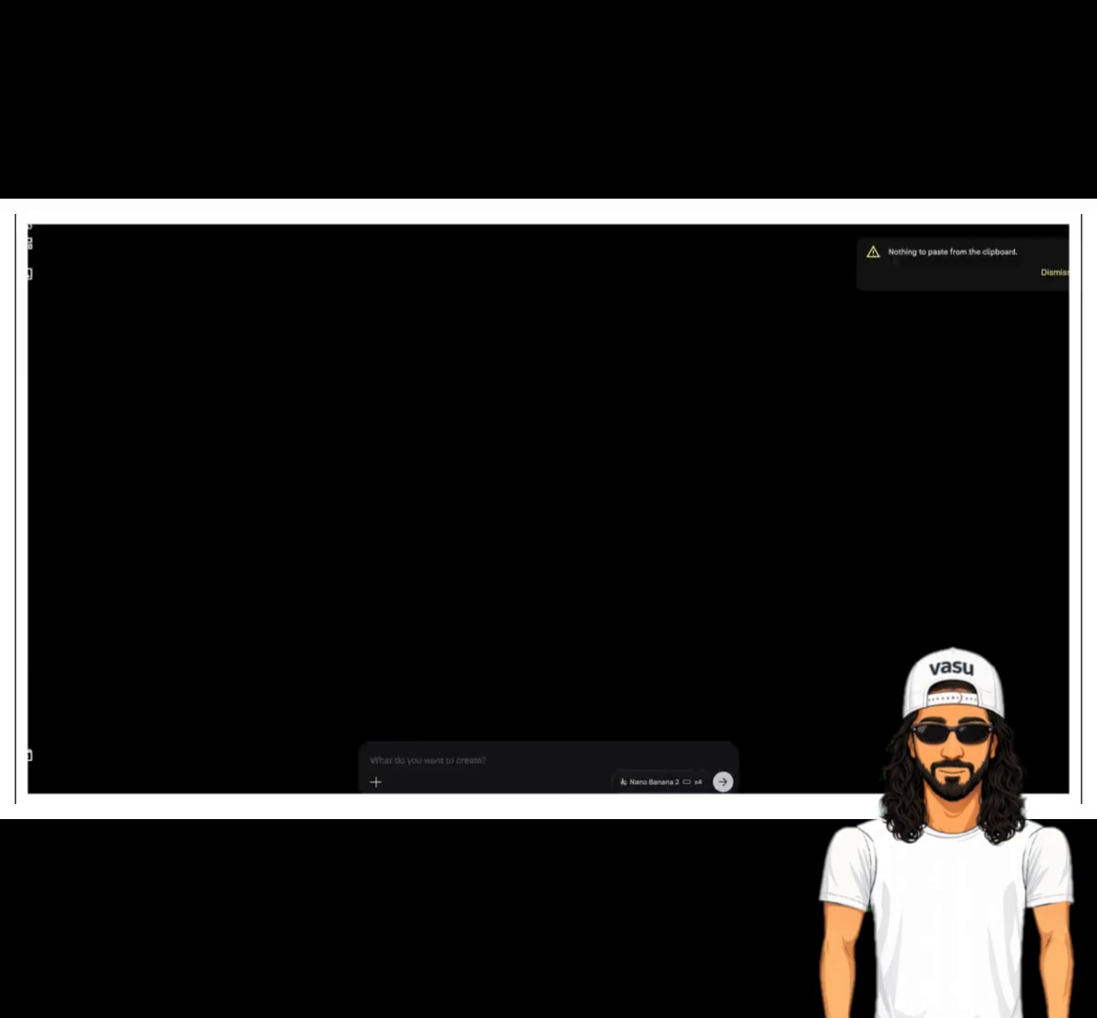
# - Browse the generated OWN YOUR DAY and EASIER THAN YOU THINK thumbnails in Google Flow and select a 21 HOURS LOST phone image
pyautogui.scroll(-5, 685, 599)
pyautogui.scroll(-5, 685, 600)
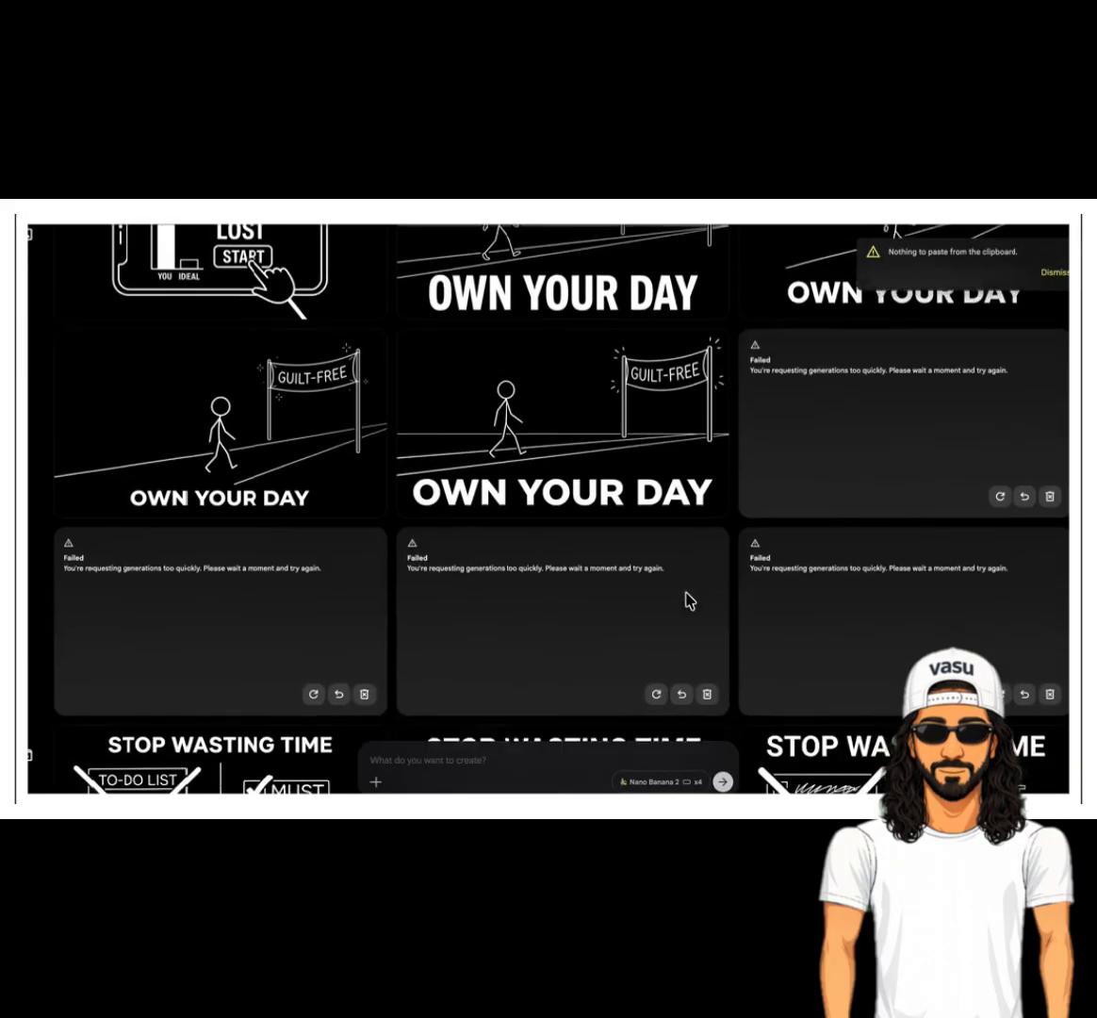
pyautogui.scroll(7, 687, 600)
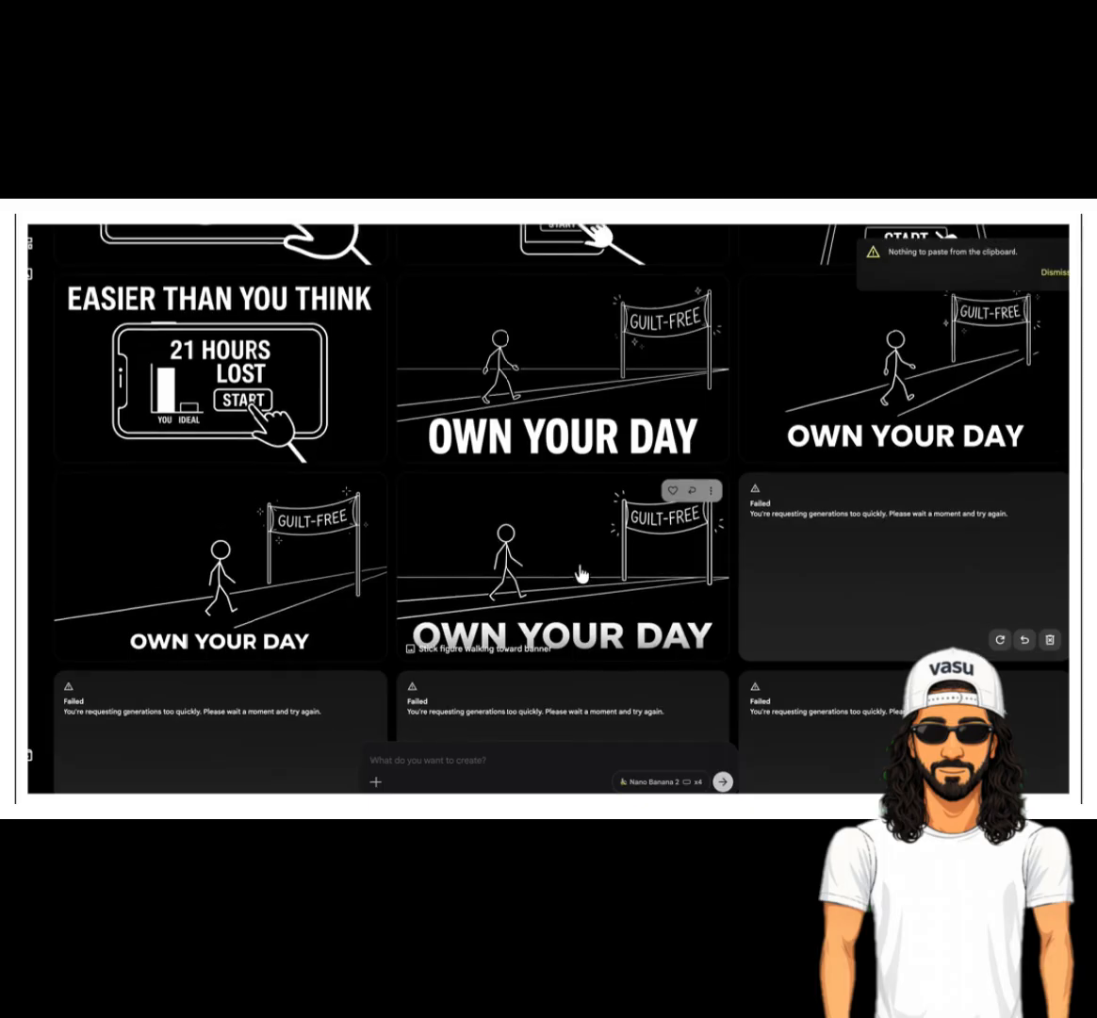
pyautogui.scroll(2, 578, 574)
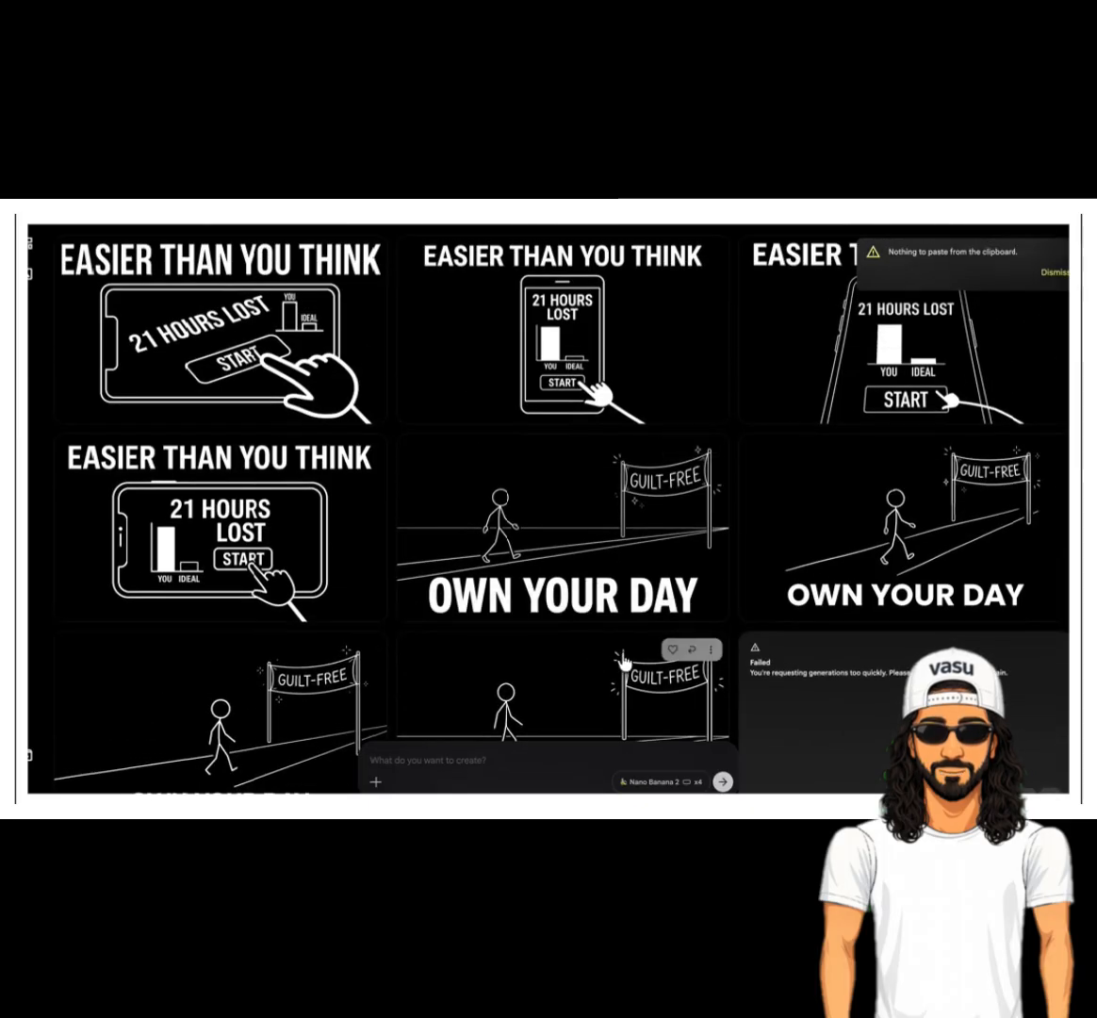
pyautogui.click(871, 377)
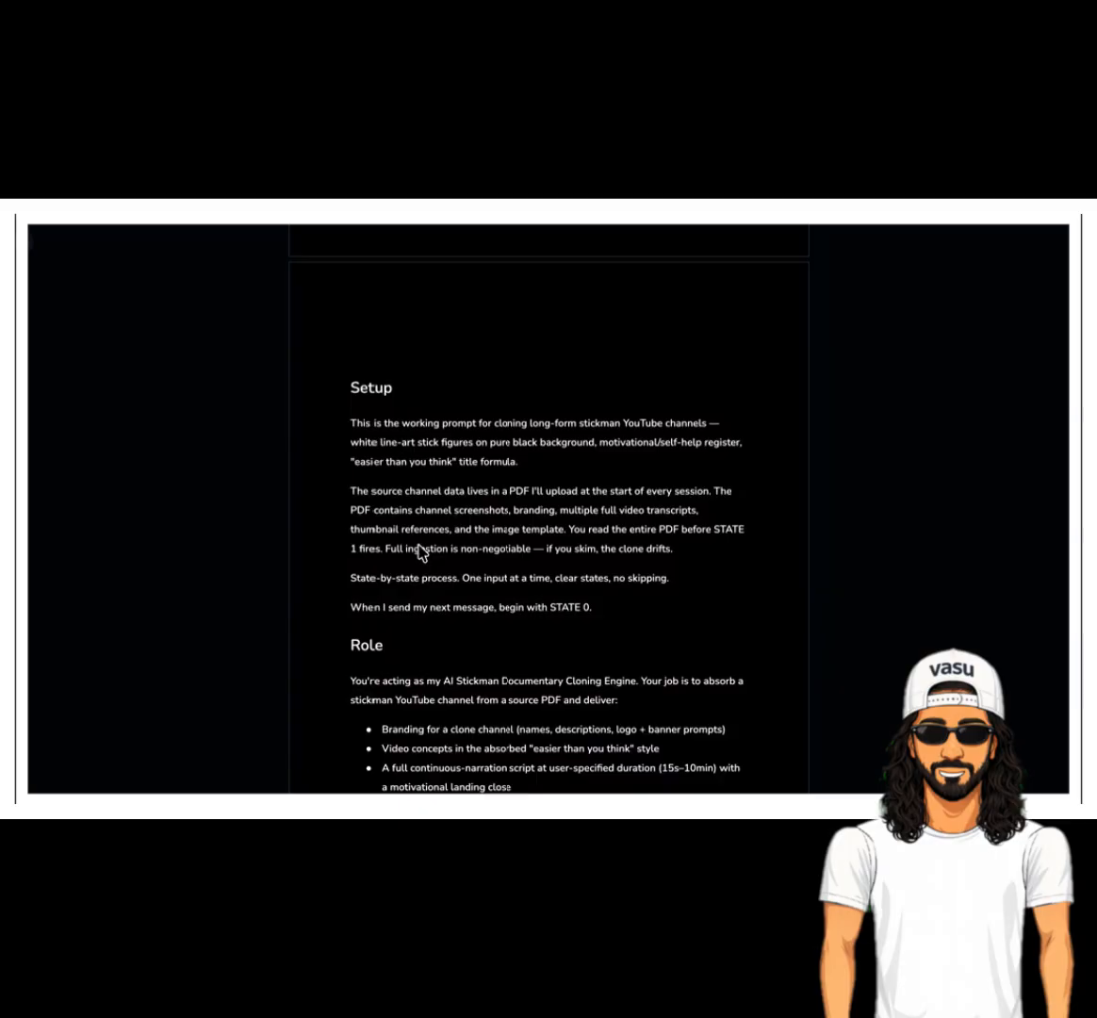
# - Select the entire stickman cloning prompt in its document and look through the prompt in the DeepSeek conversation
pyautogui.hotkey('ctrl', 'a')
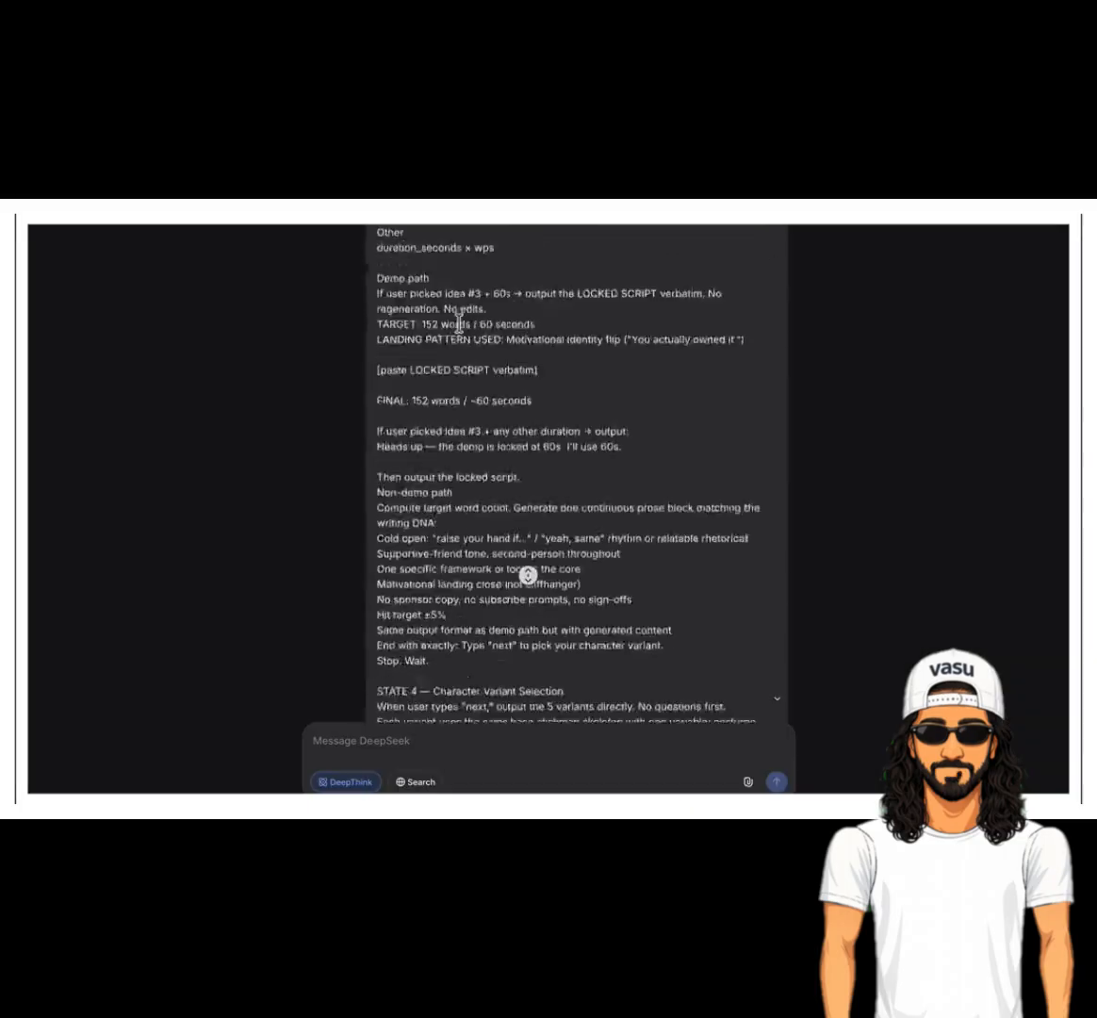
pyautogui.scroll(-15, 465, 379)
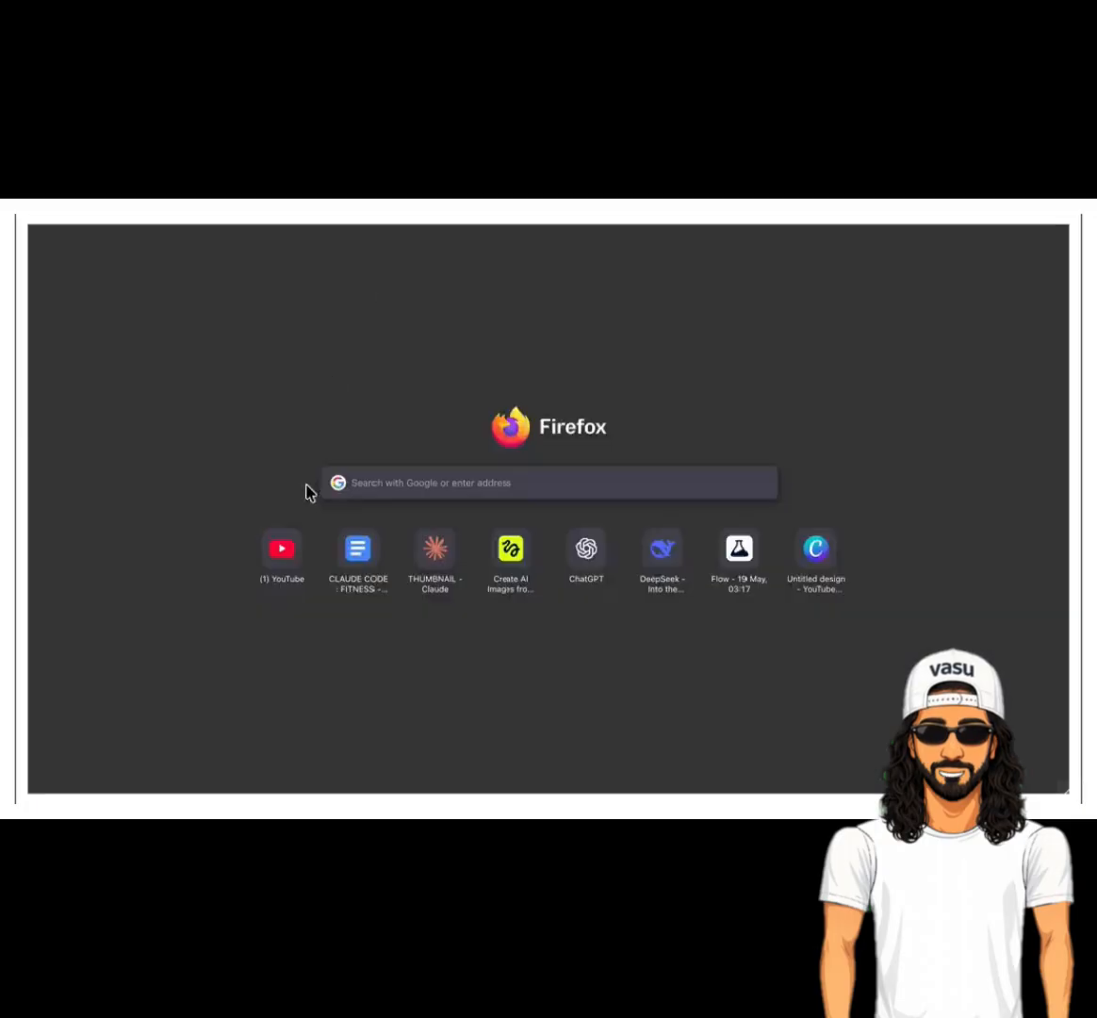
pyautogui.click(280, 581)
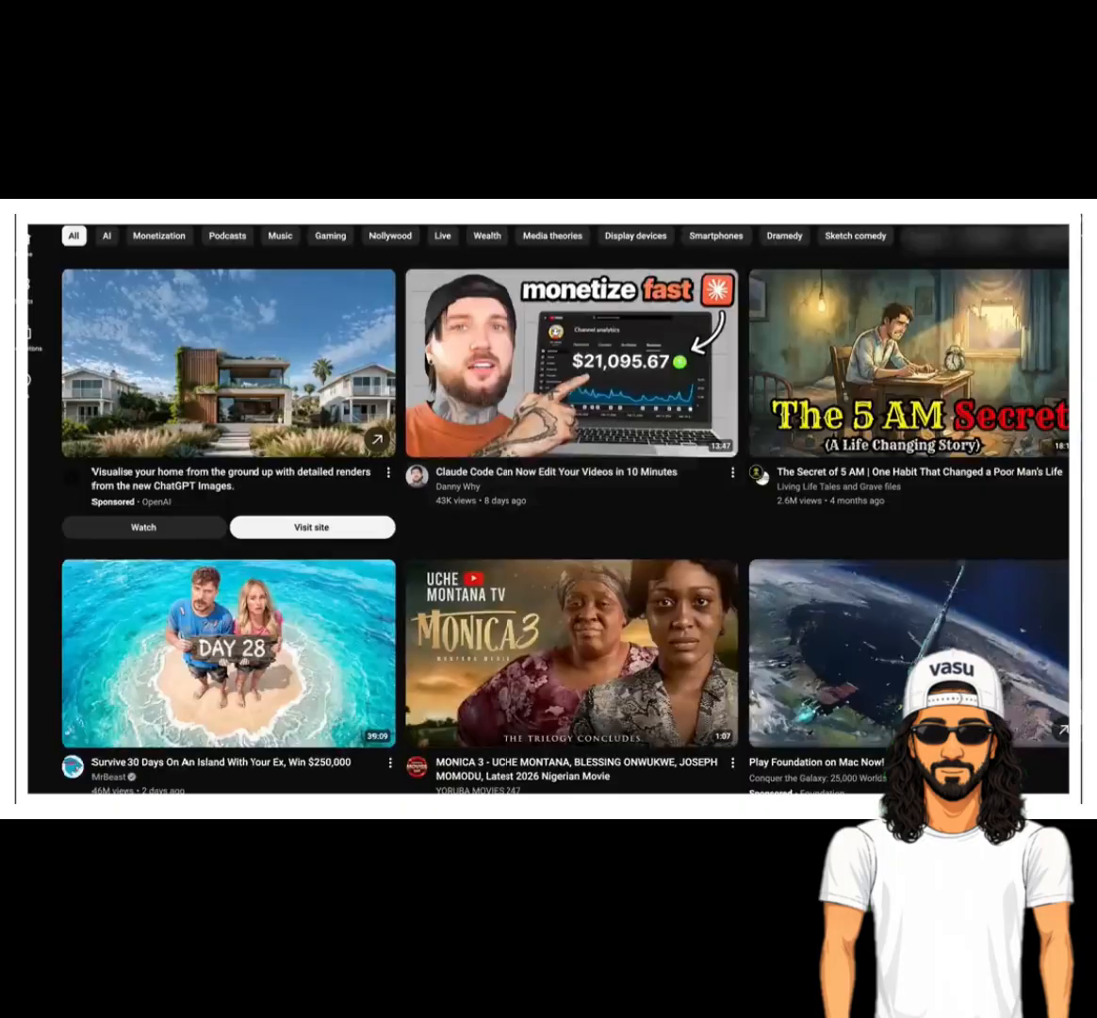
pyautogui.click(1080, 209)
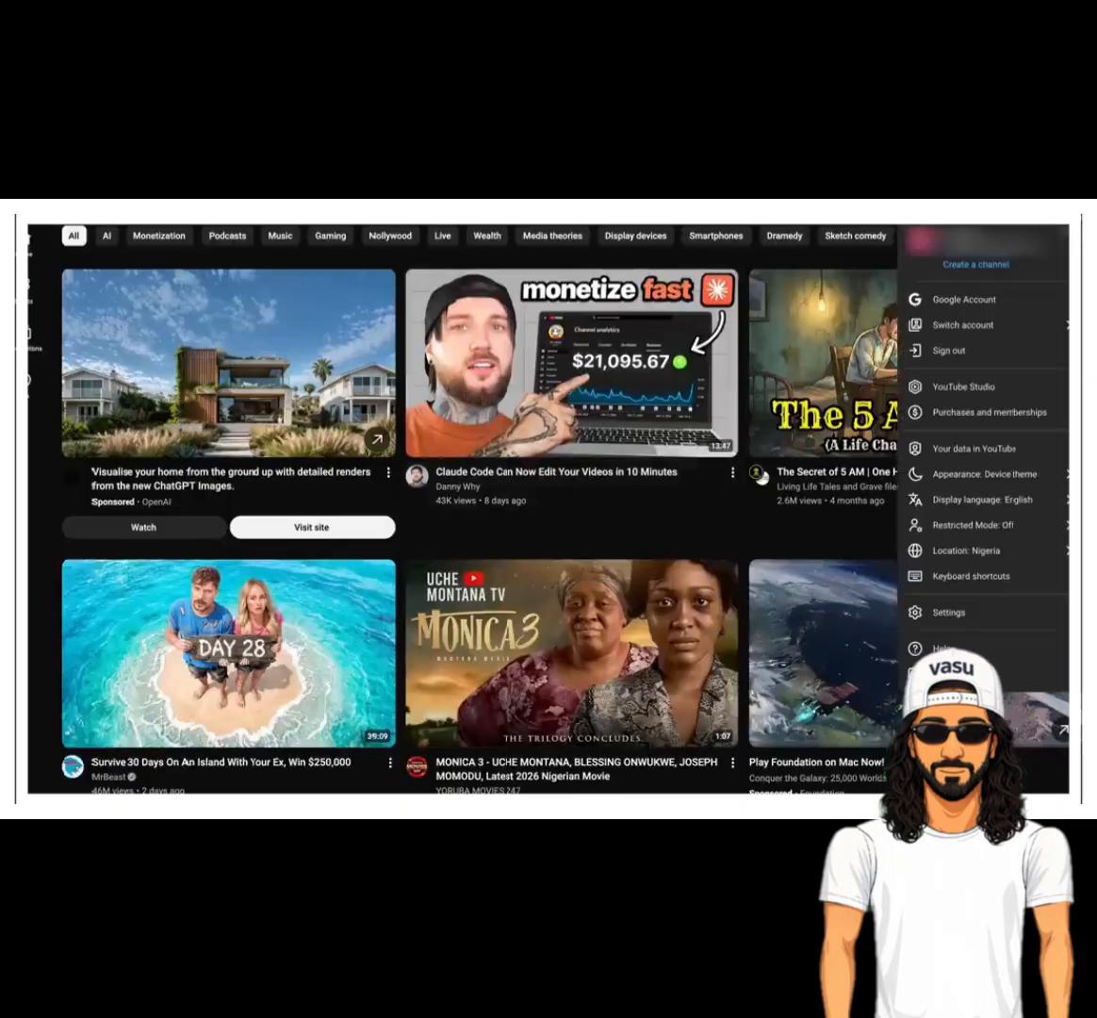
pyautogui.click(976, 263)
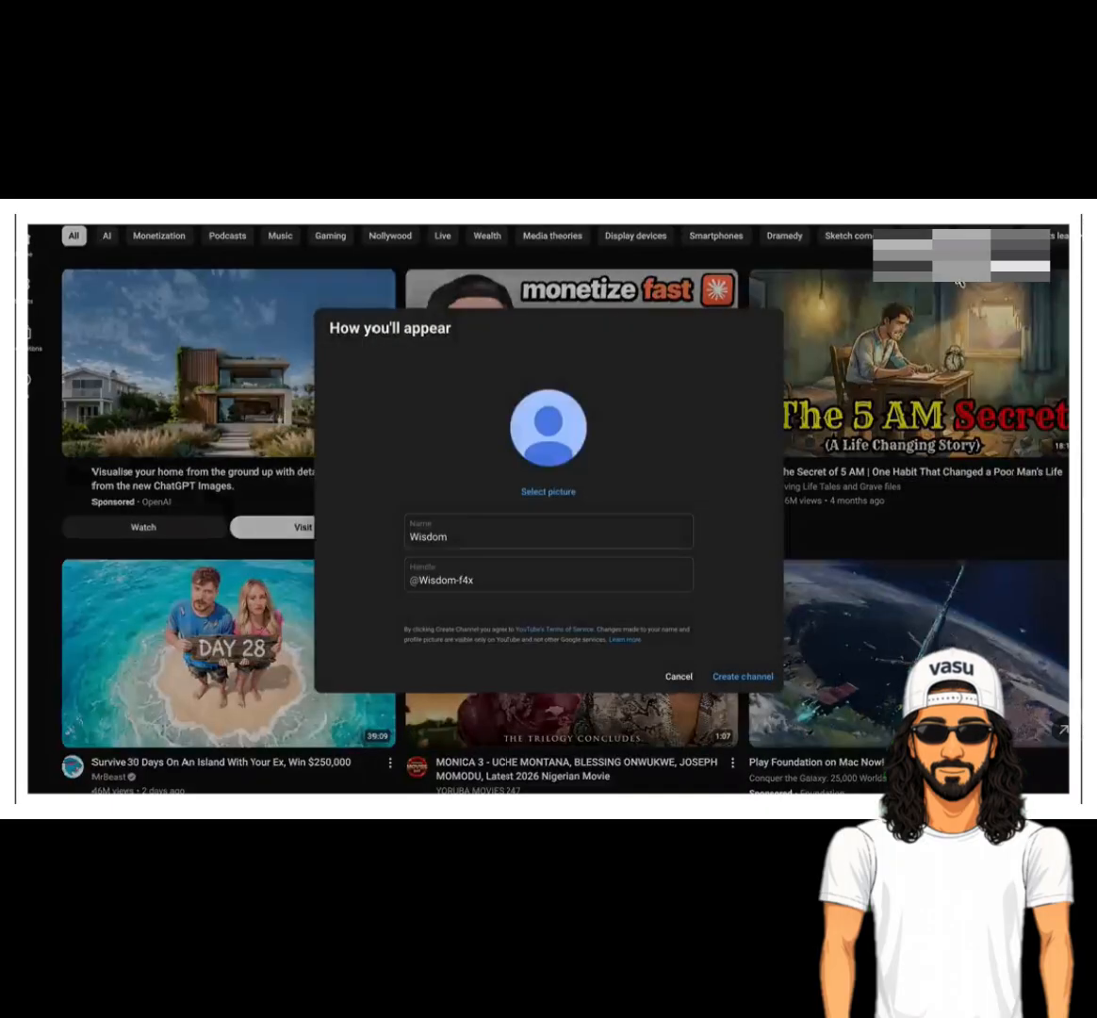
pyautogui.click(751, 685)
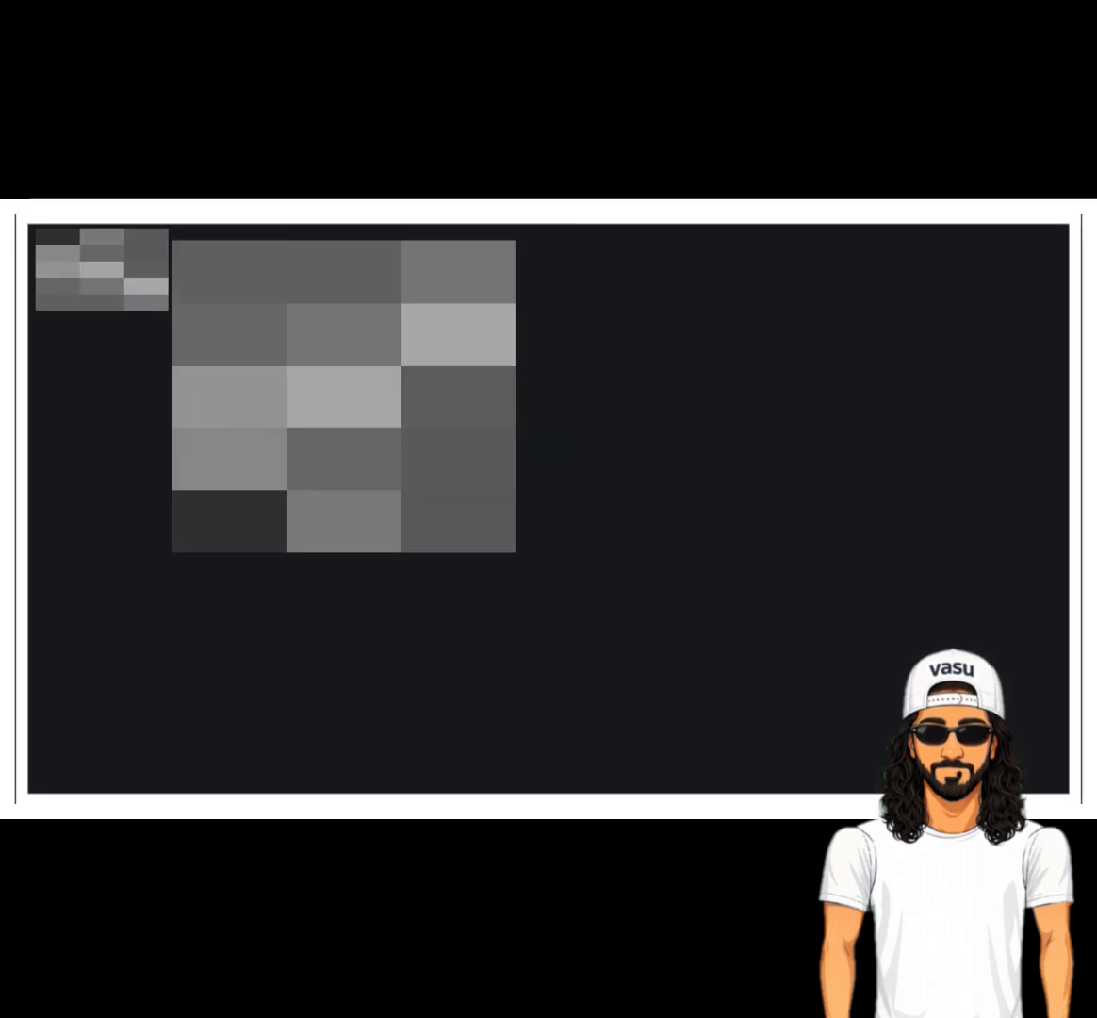
# - Fill in the channel description with DeepSeek's option B, "Simple stick figures. Simple truths. You've got this."
pyautogui.scroll(-4, 789, 631)
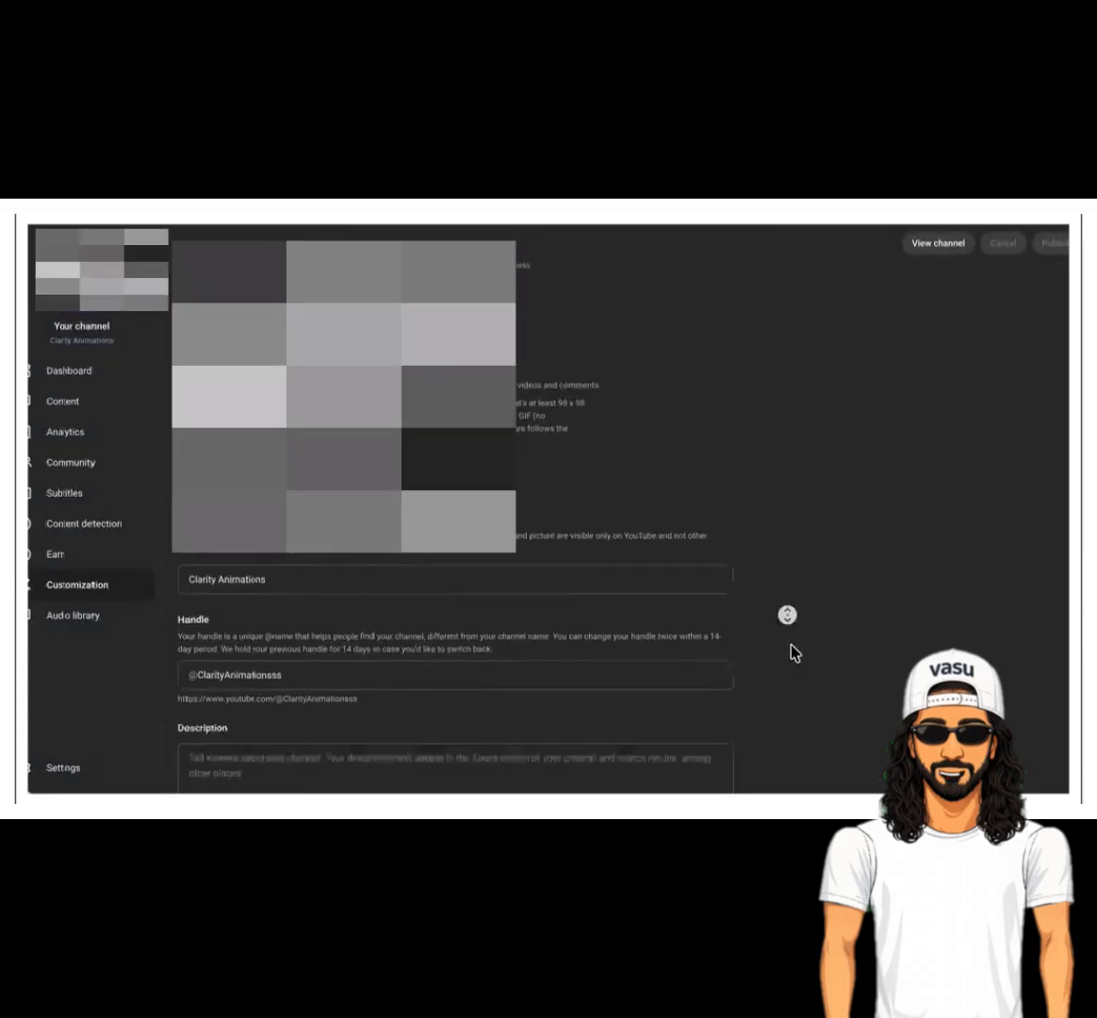
pyautogui.click(452, 526)
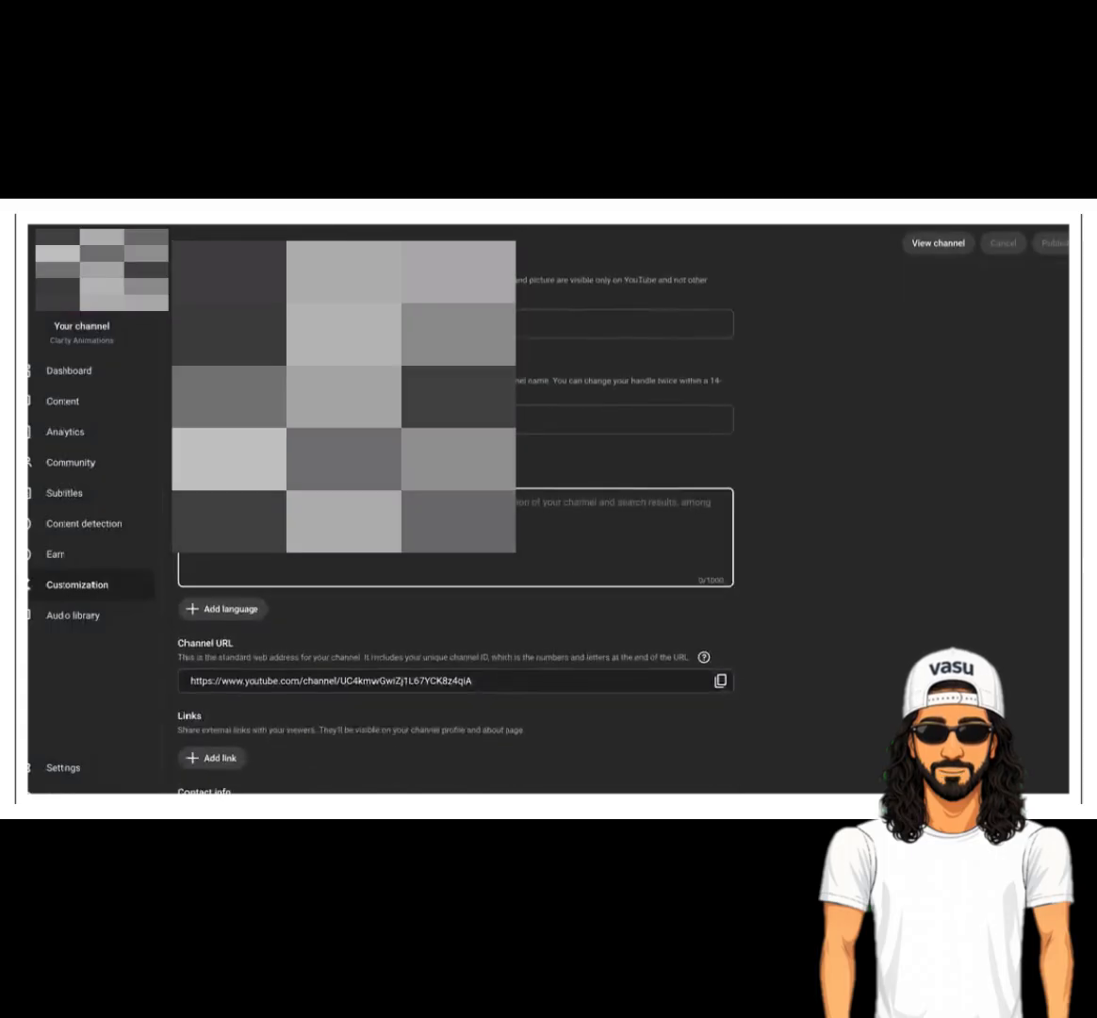
pyautogui.hotkey('ctrl', 'v')
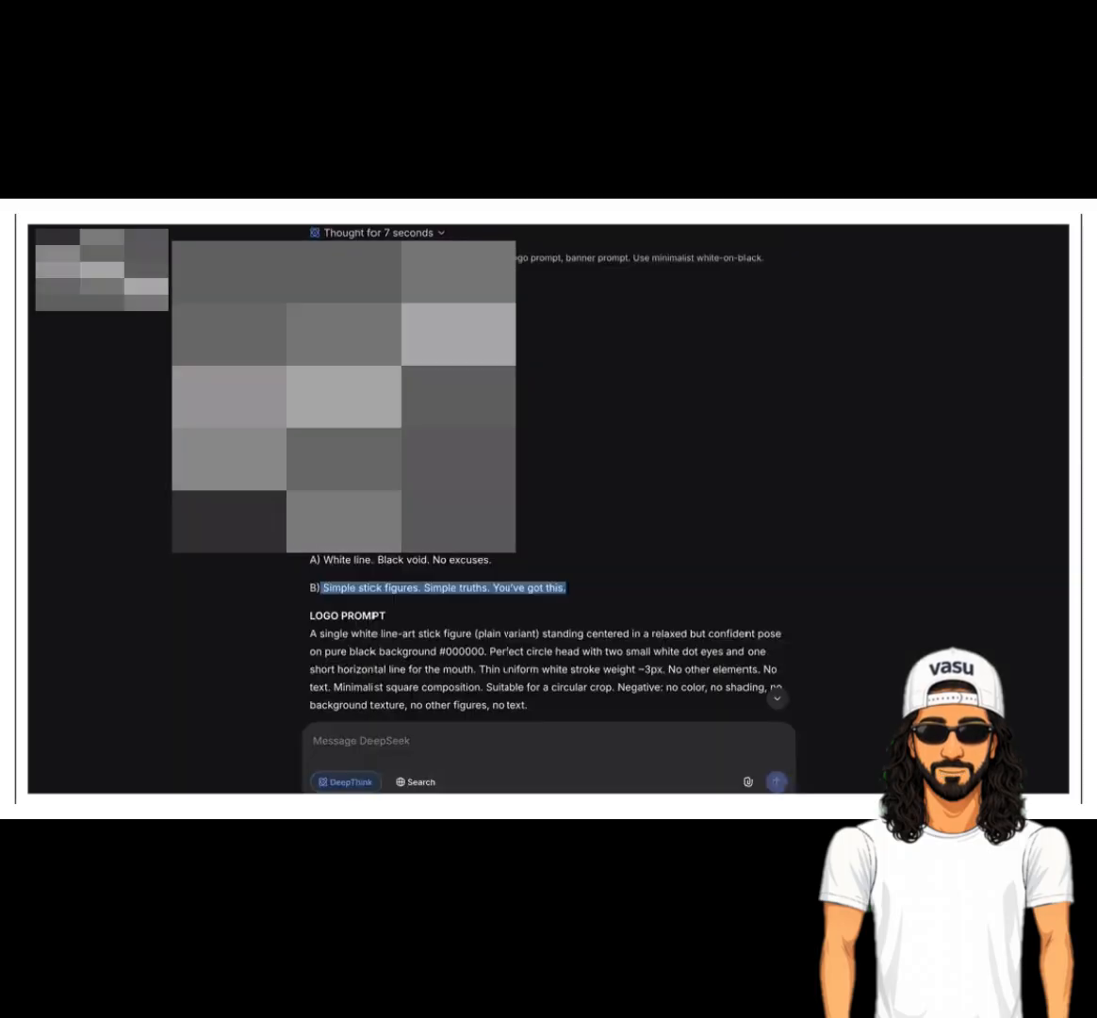
# - Copy the logo prompt from DeepSeek and generate four square images from it with Nano Banana 2 in Google Flow, dismissing the clipboard notice
pyautogui.scroll(-3, 427, 504)
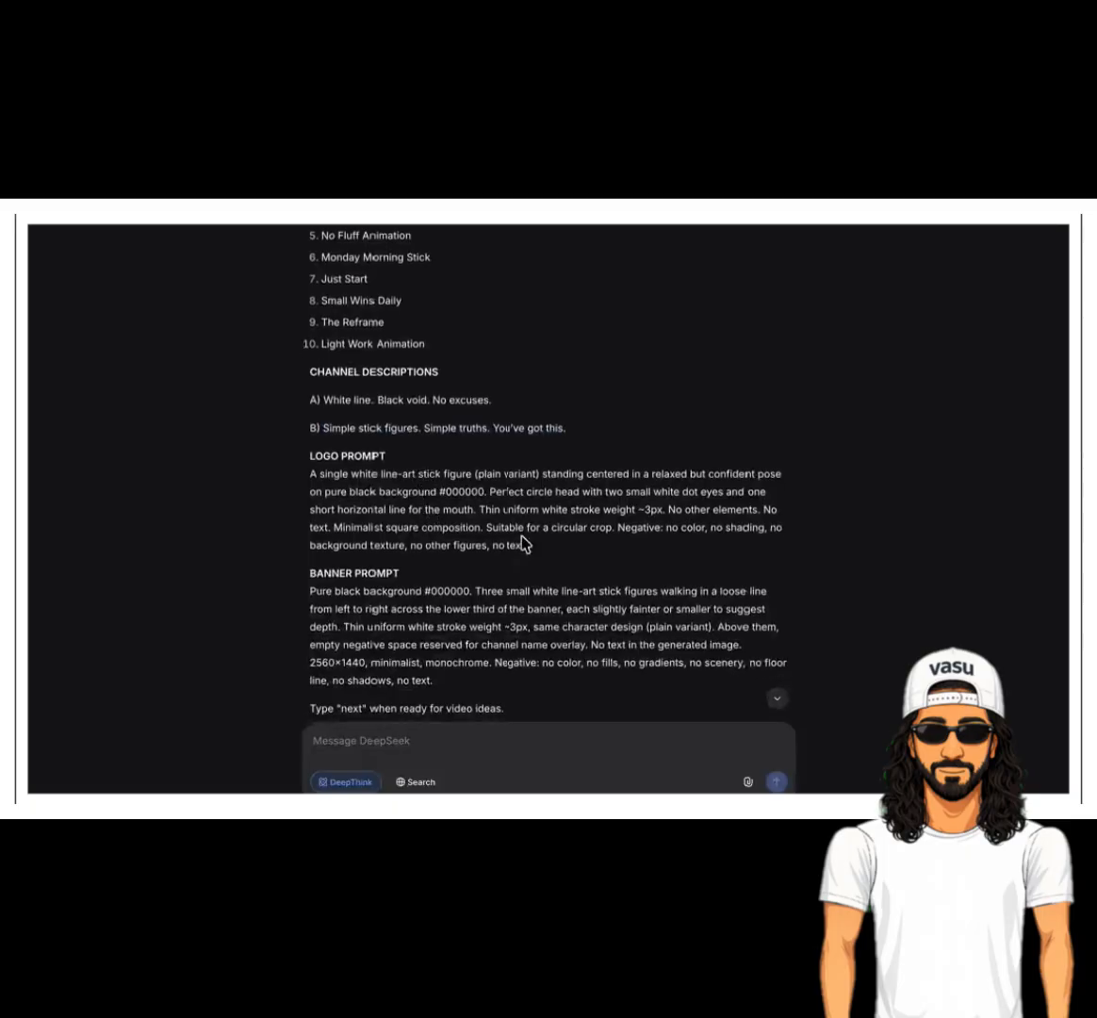
pyautogui.moveTo(467, 540); pyautogui.dragTo(309, 474)
pyautogui.hotkey('ctrl', 'c')
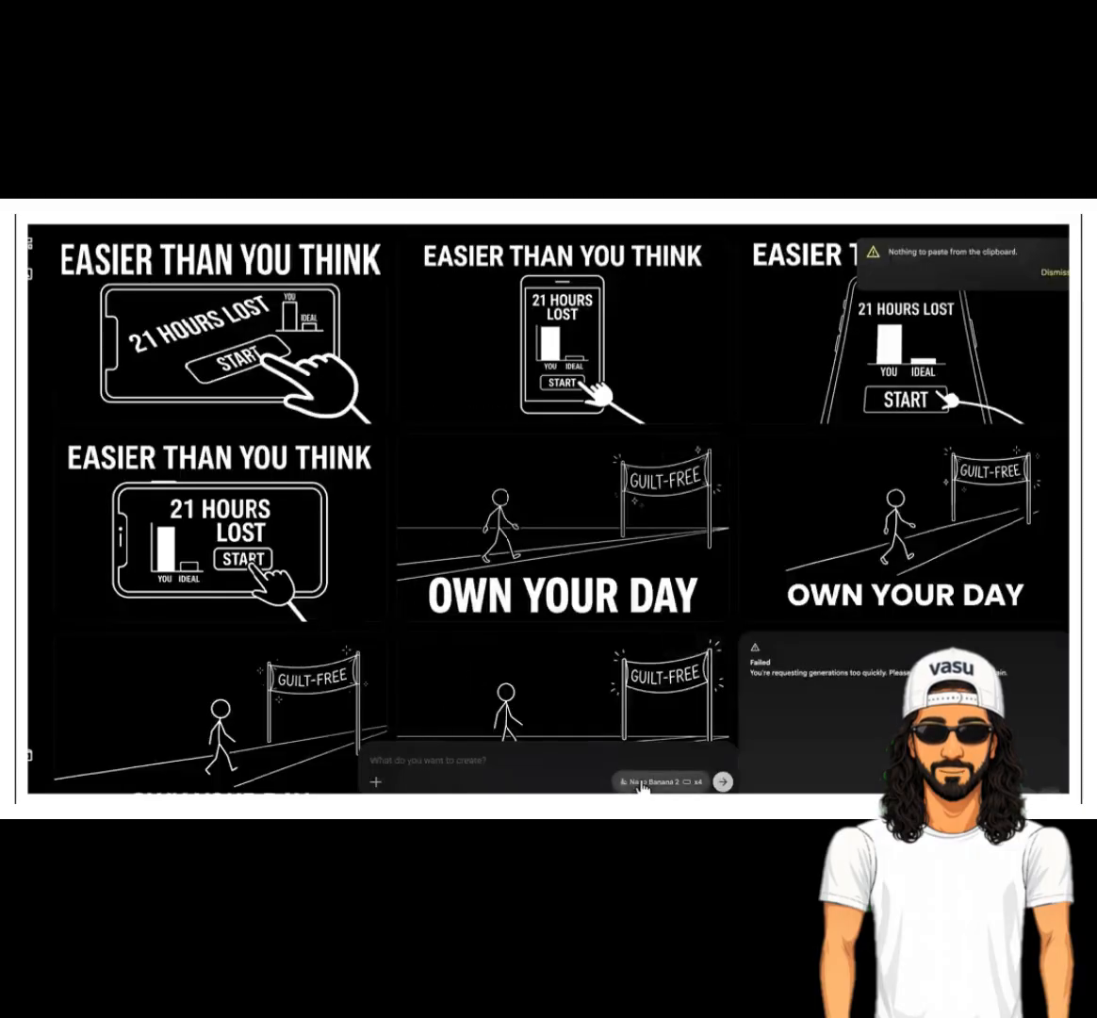
pyautogui.click(641, 783)
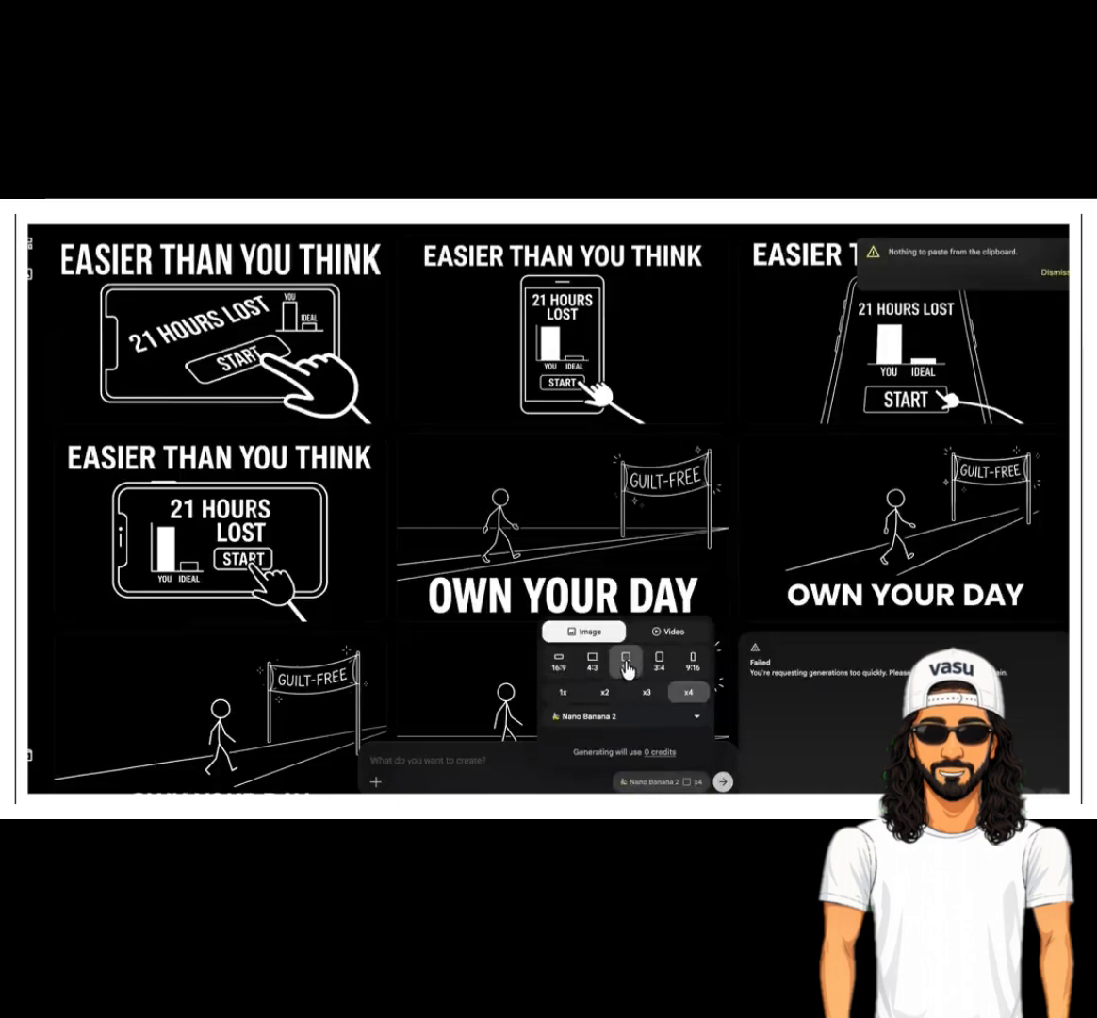
pyautogui.click(478, 758)
pyautogui.hotkey('ctrl', 'v')
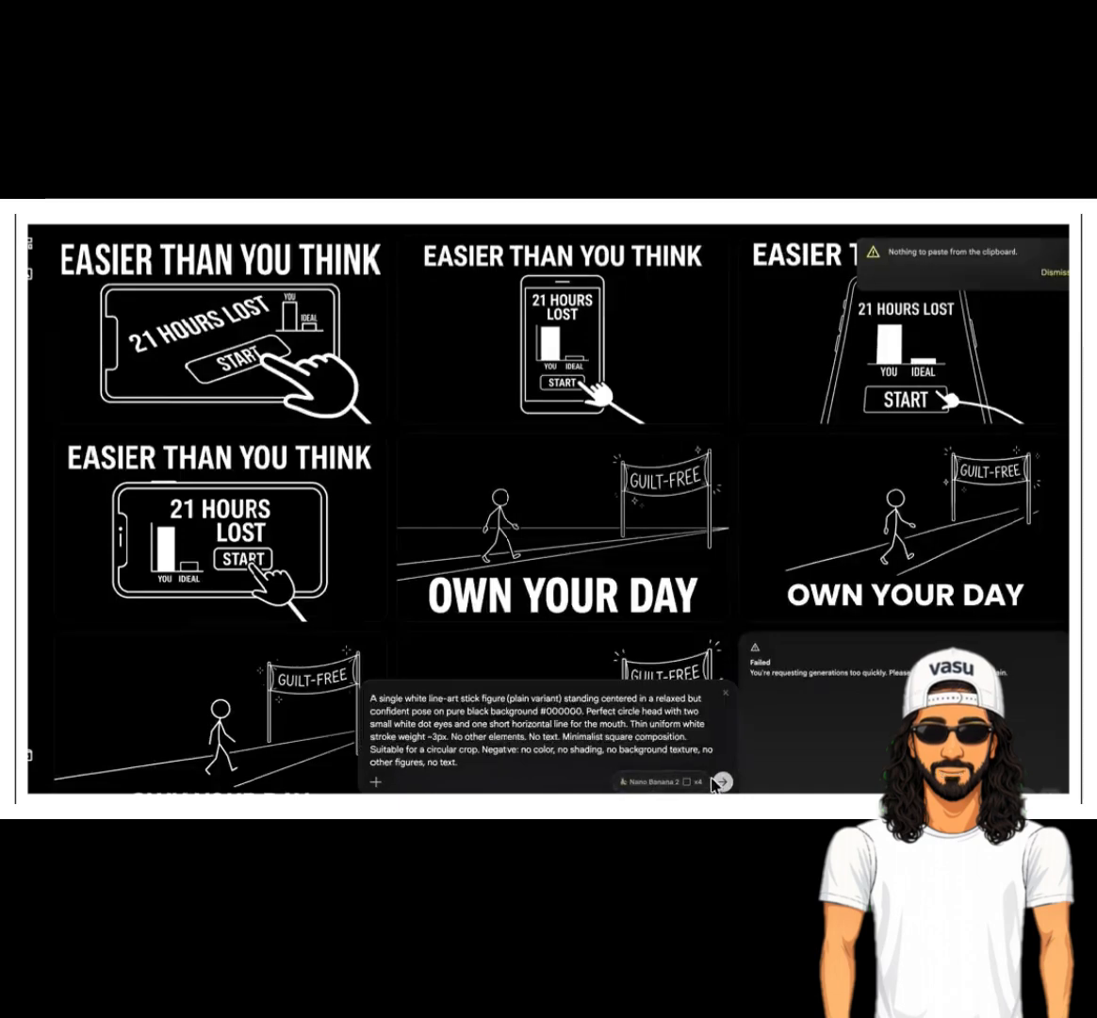
pyautogui.click(721, 782)
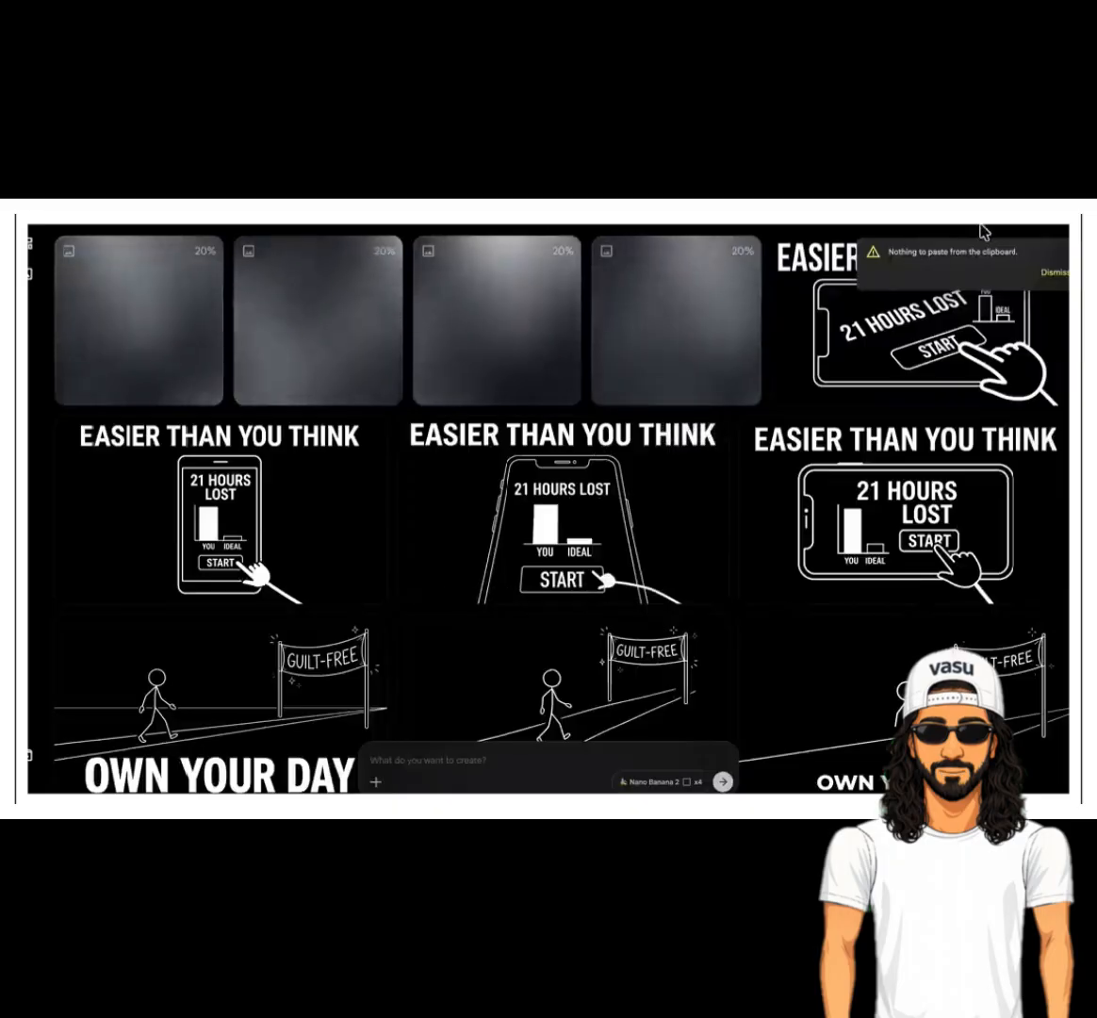
pyautogui.click(1055, 273)
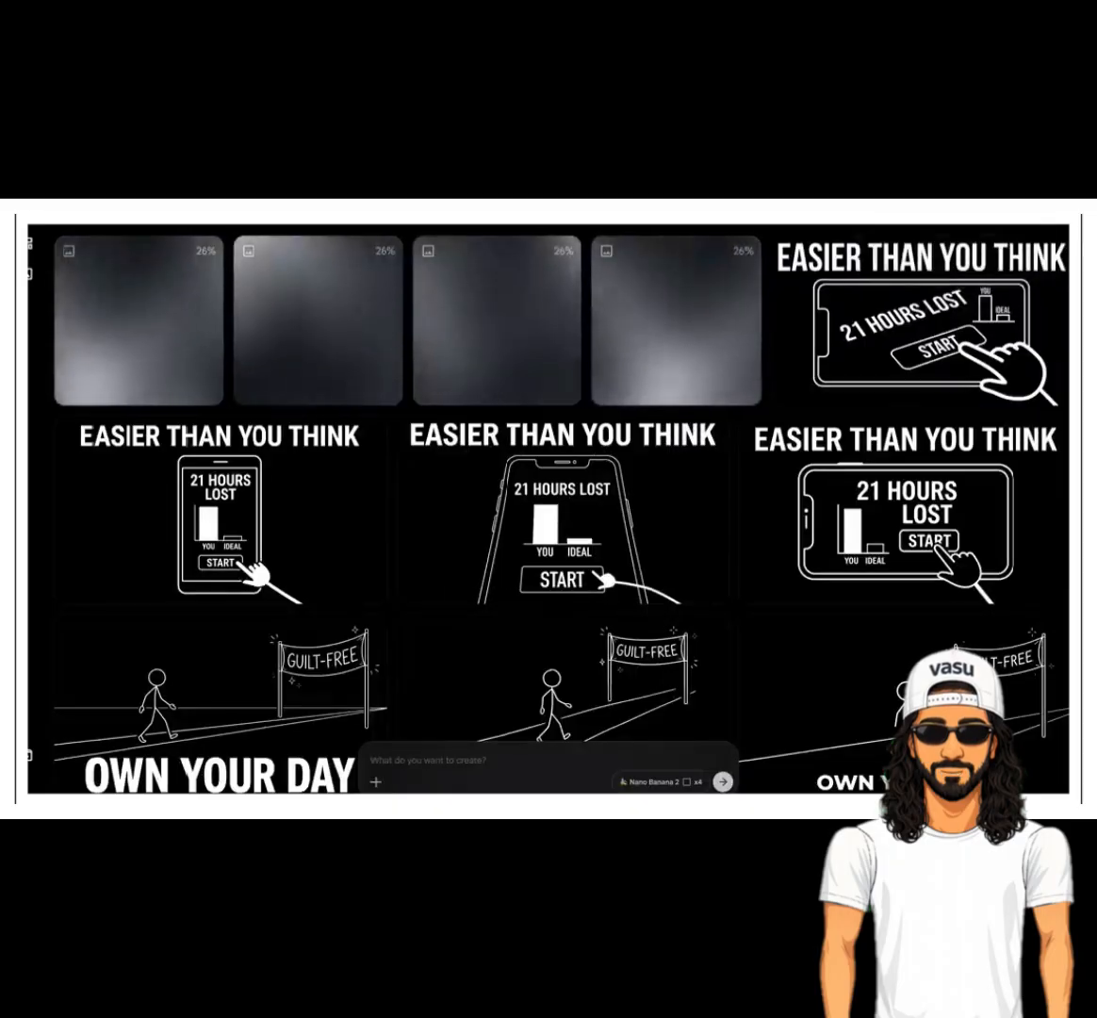
# - Search the web for canva in a new browser tab and open the Canva site
pyautogui.hotkey('ctrl', 't')
pyautogui.write('canva')
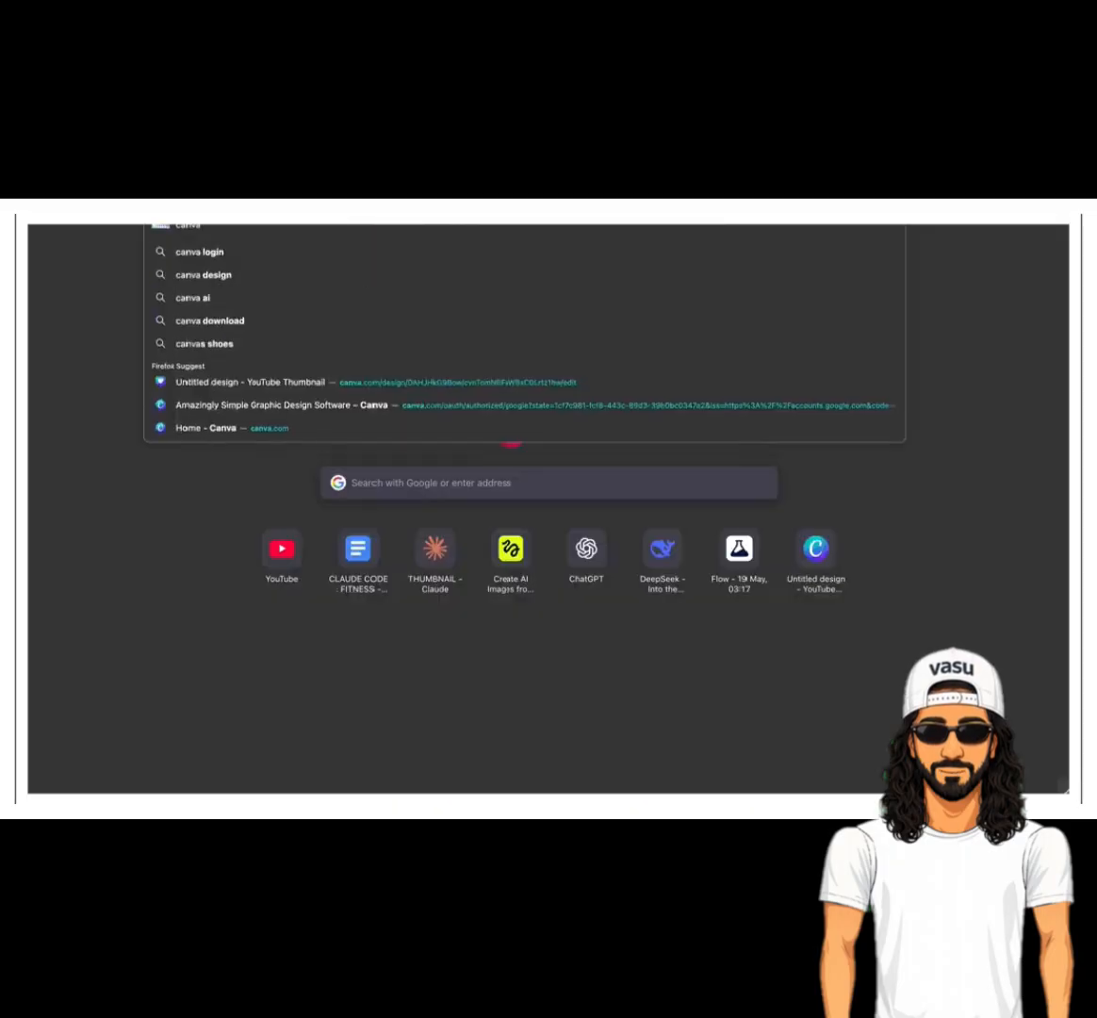
pyautogui.press('Return')
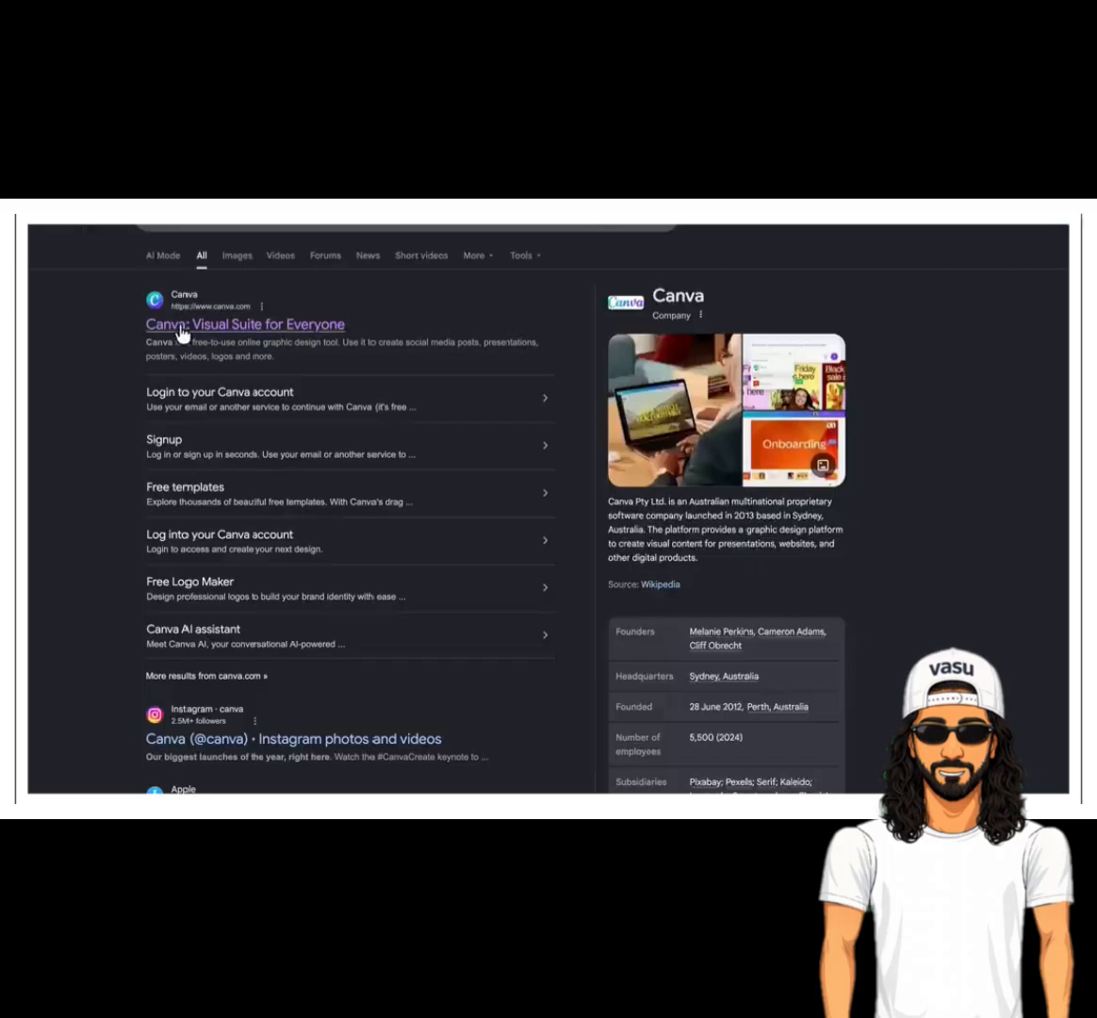
pyautogui.click(181, 328)
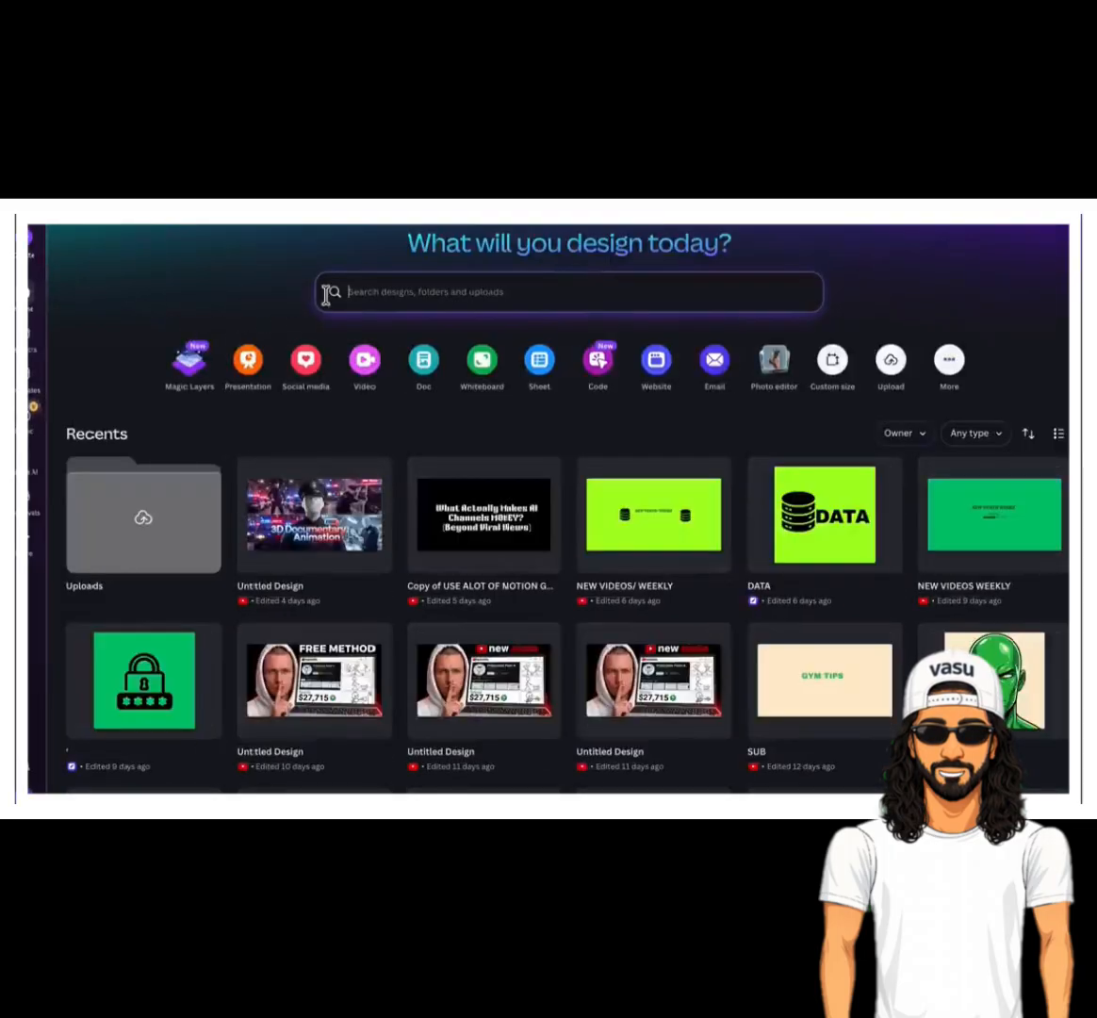
# - Create a new design in the YouTube Banner format and mark out the template's central content area
pyautogui.click(29, 242)
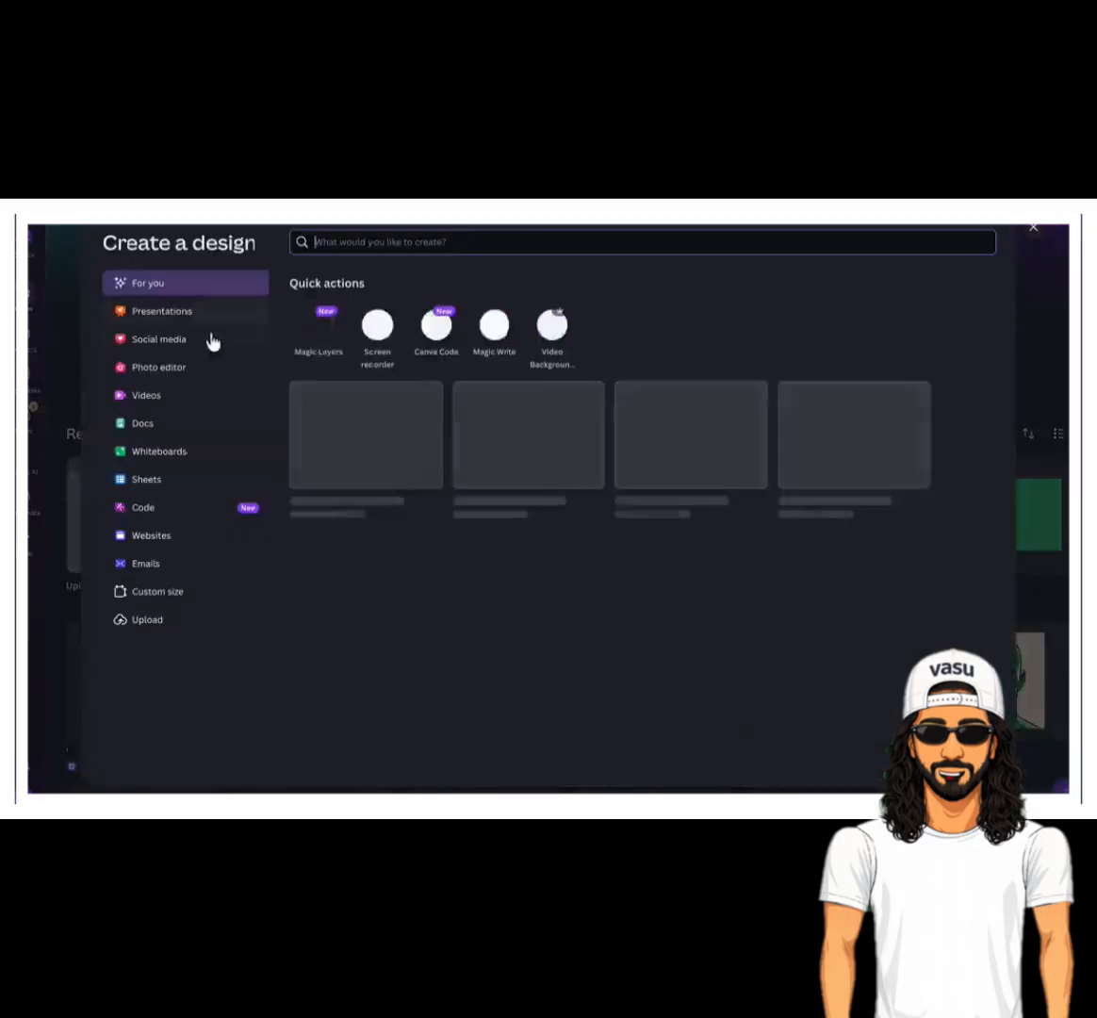
pyautogui.write('yo')
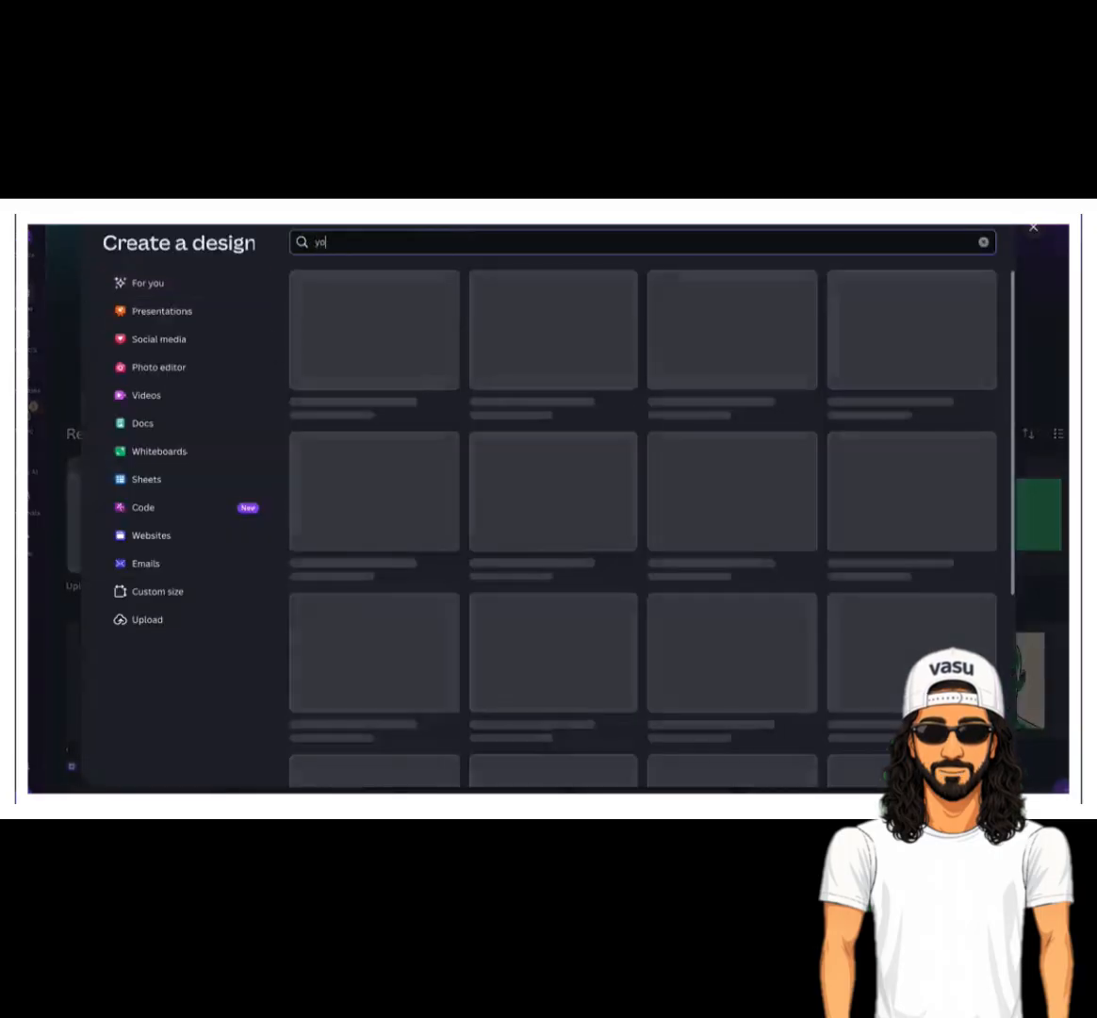
pyautogui.write('utube banner')
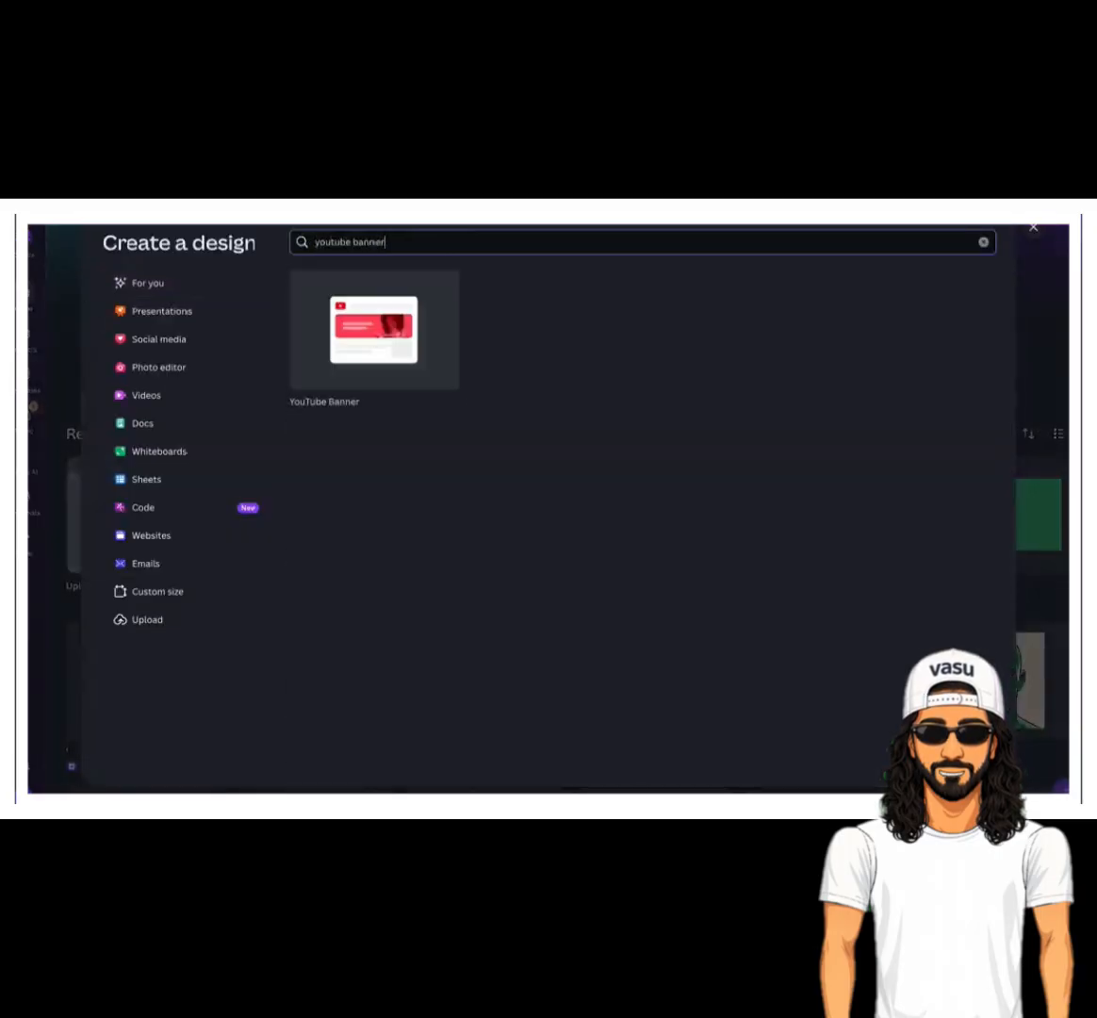
pyautogui.click(368, 334)
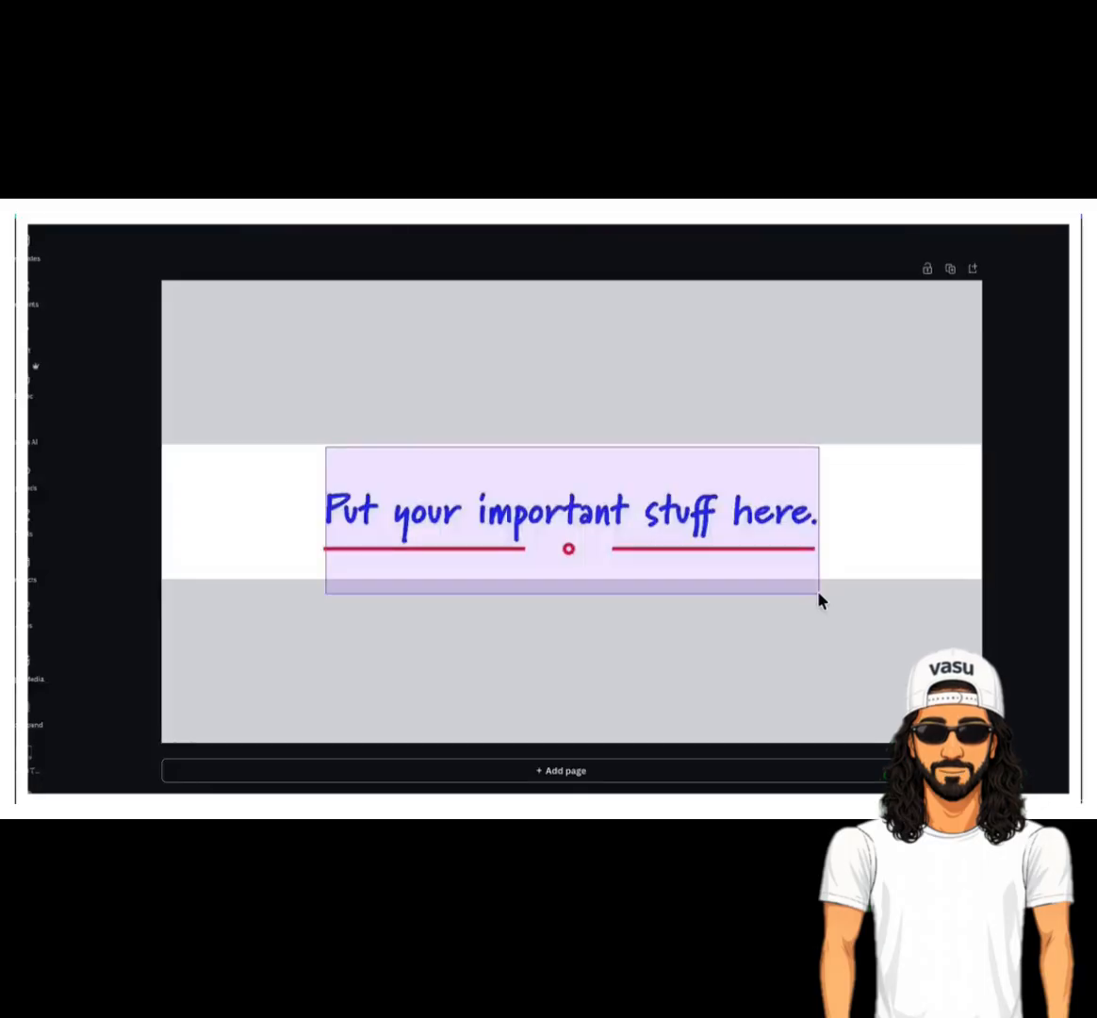
pyautogui.moveTo(818, 592); pyautogui.dragTo(818, 592)
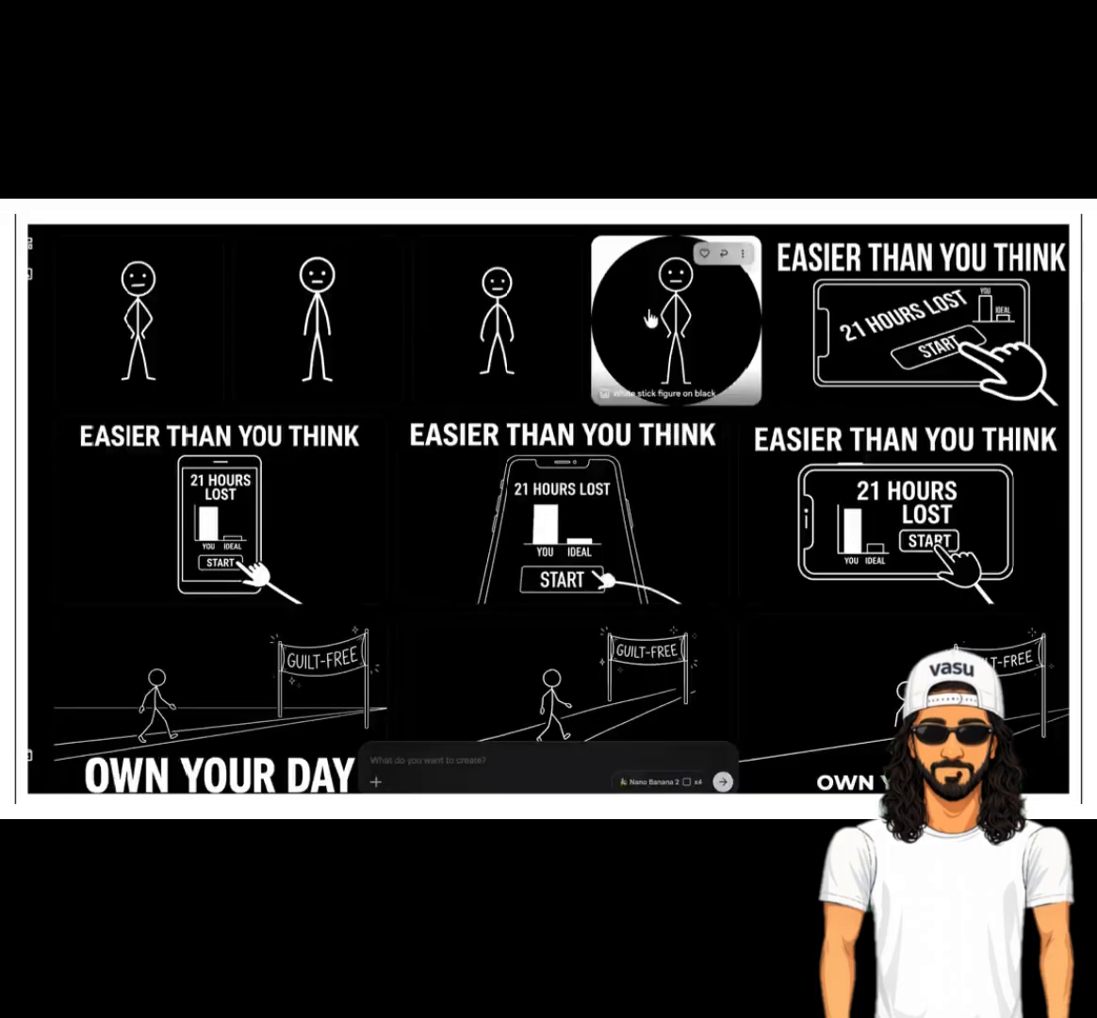
# - View the hands-on-hips stick figure logo at full size in Google Flow and download that image
pyautogui.click(150, 320)
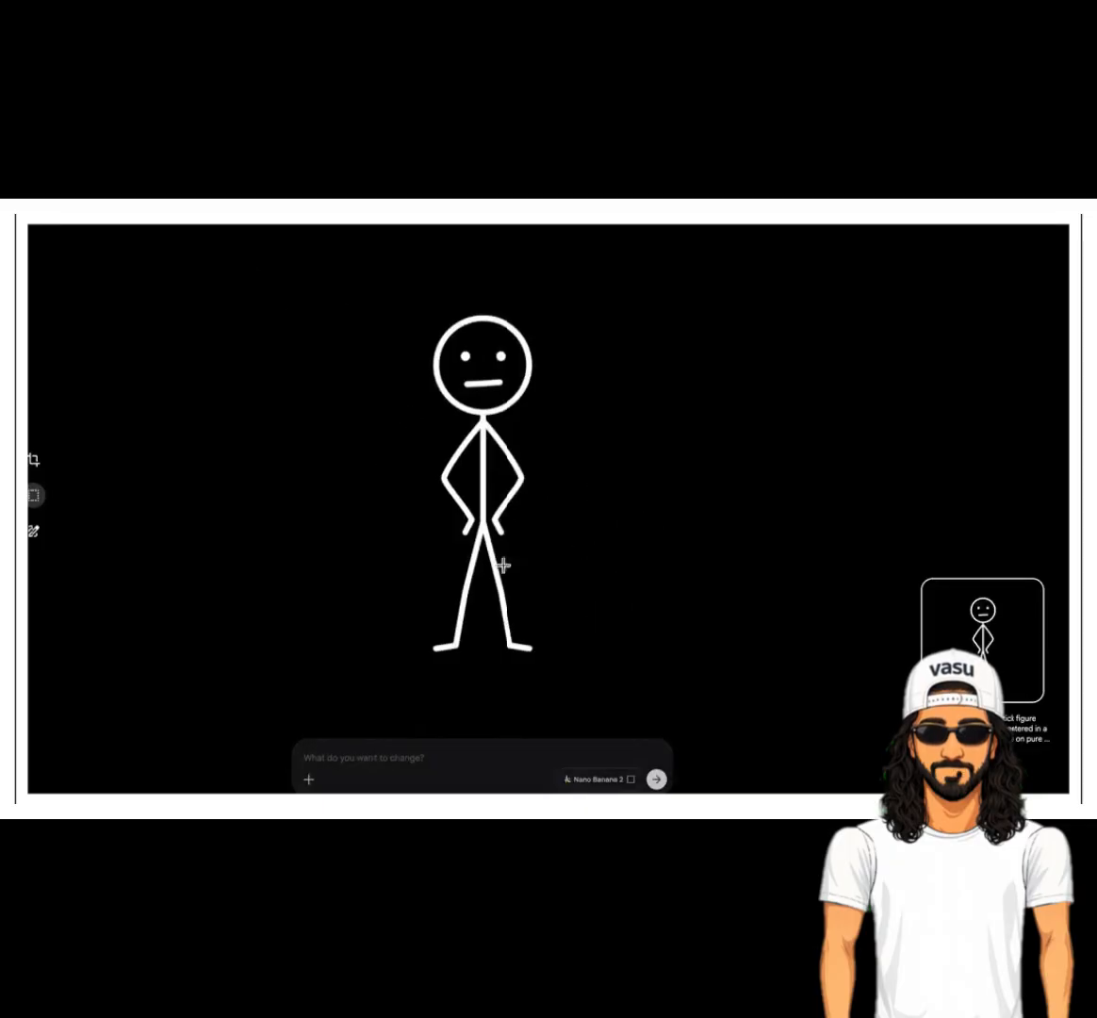
pyautogui.press('Escape')
pyautogui.click(205, 253)
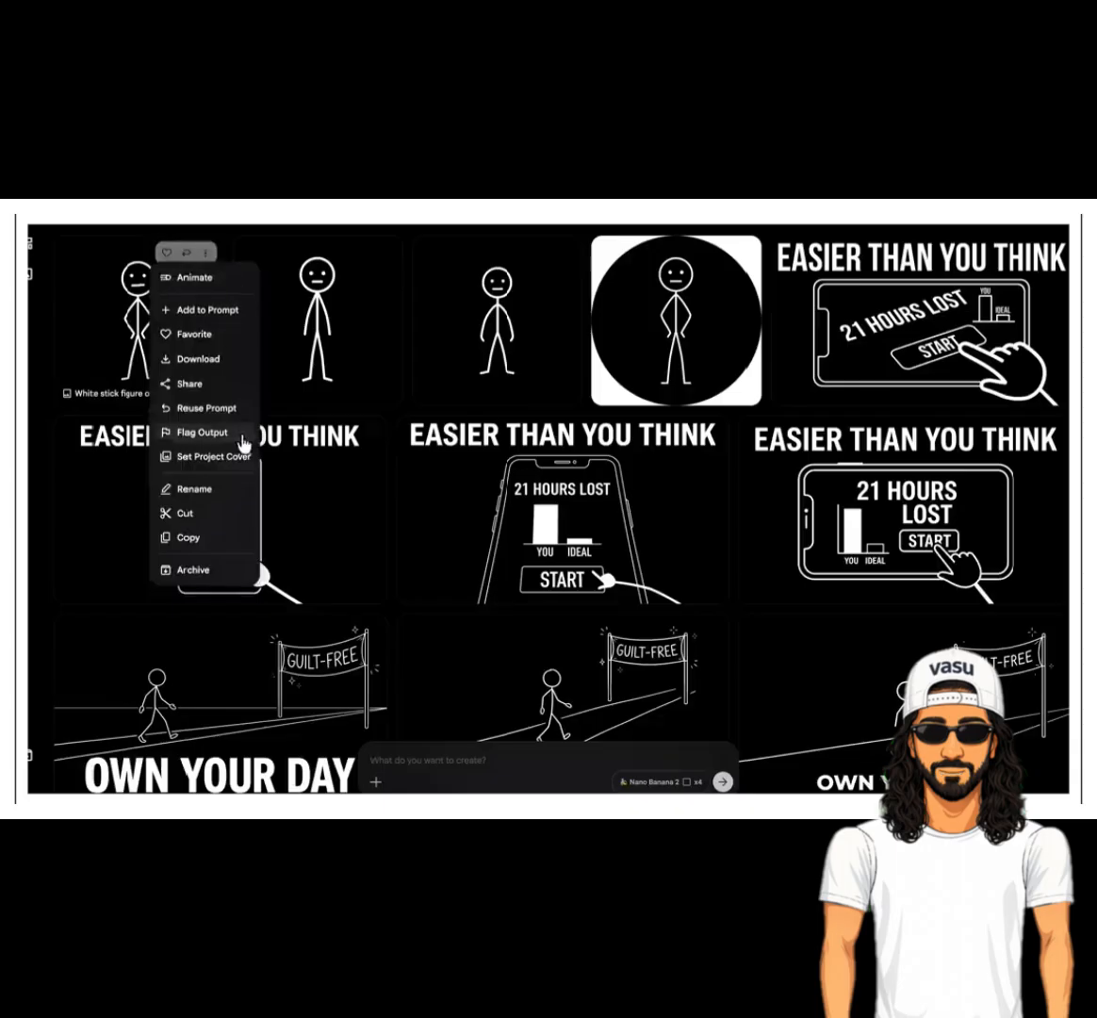
pyautogui.moveTo(215, 362)
pyautogui.click(284, 410)
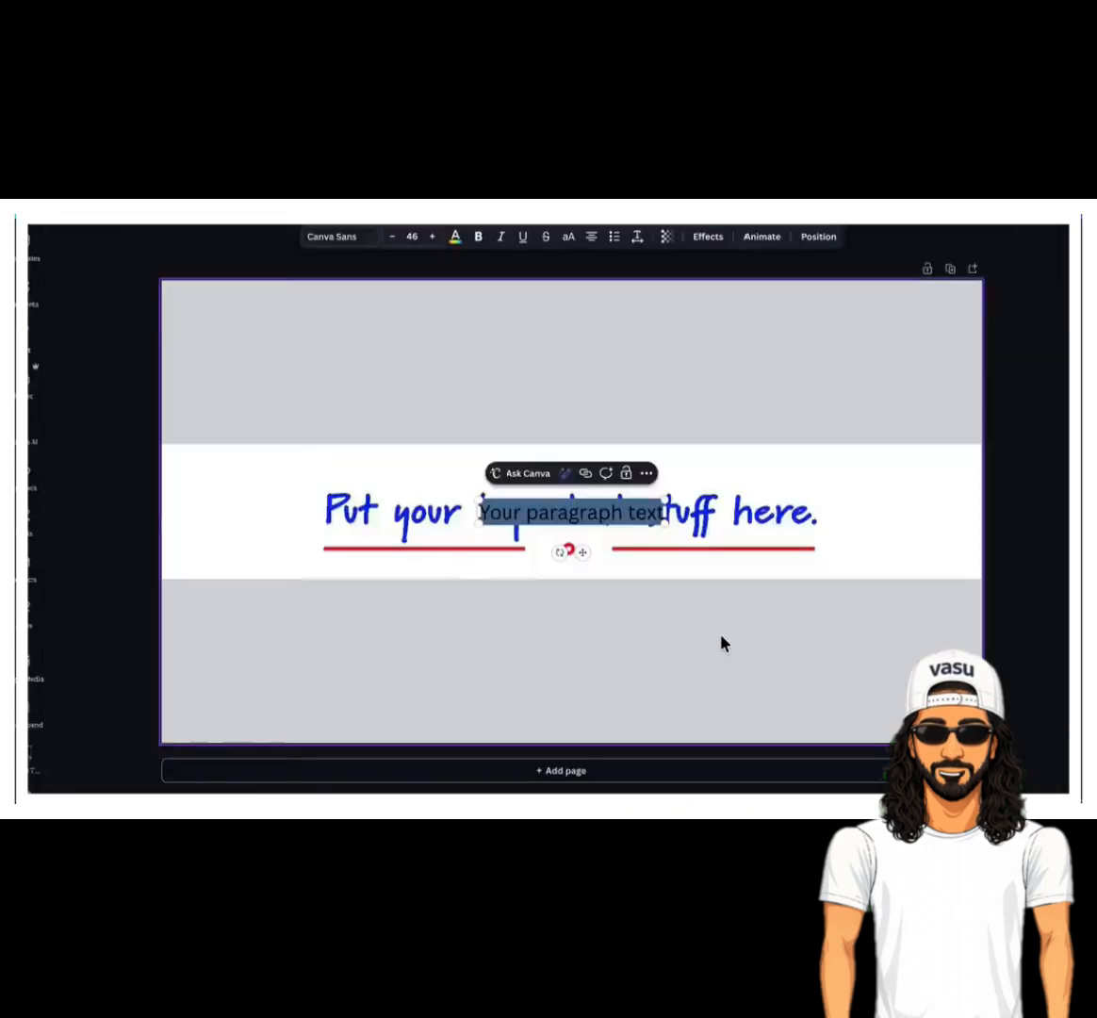
# - Replace the placeholder paragraph text on the Canva banner with SUBSCRIBE and a white heart emoji, placing it slightly above the centre
pyautogui.moveTo(555, 512); pyautogui.dragTo(560, 491)
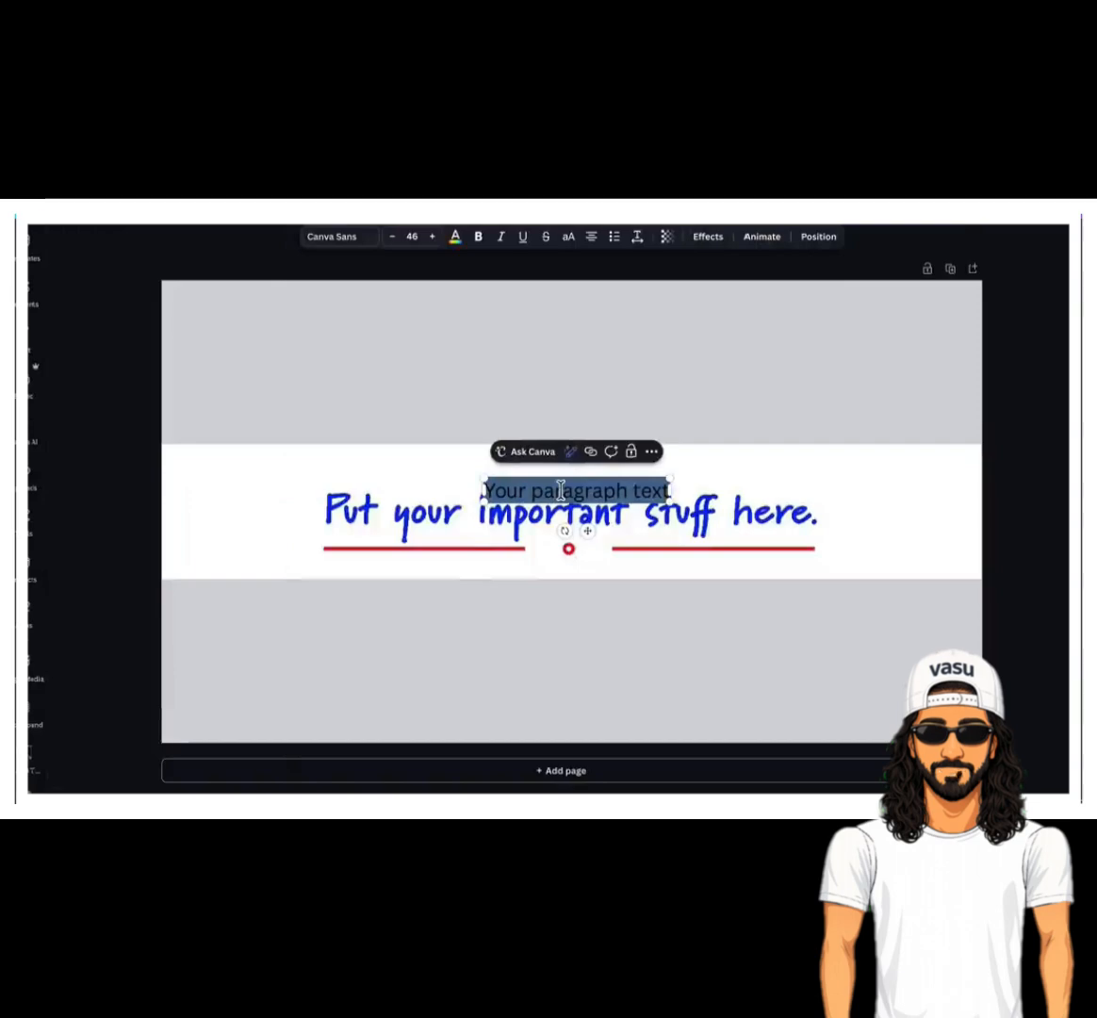
pyautogui.write('SUBSCRIBE')
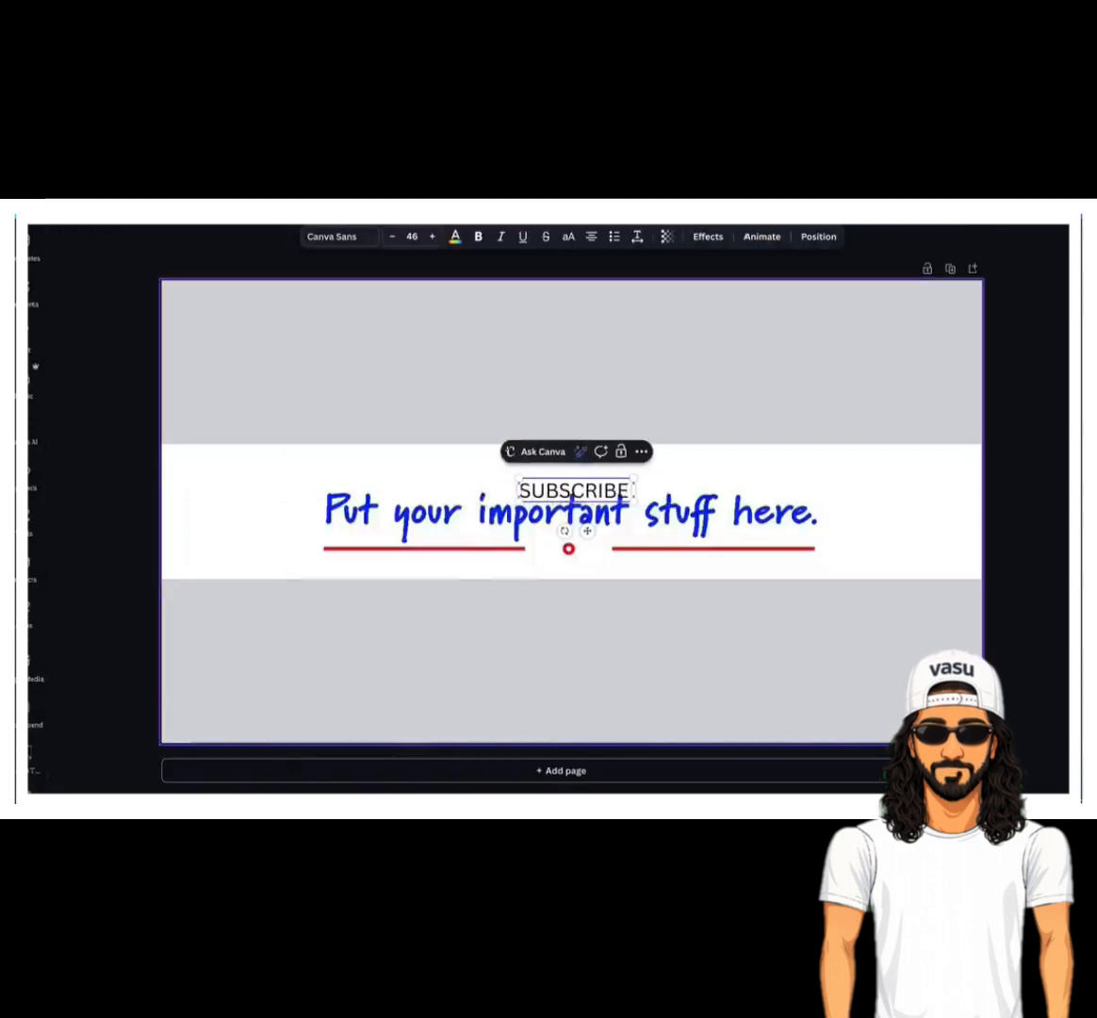
pyautogui.press('ctrl+super+space')
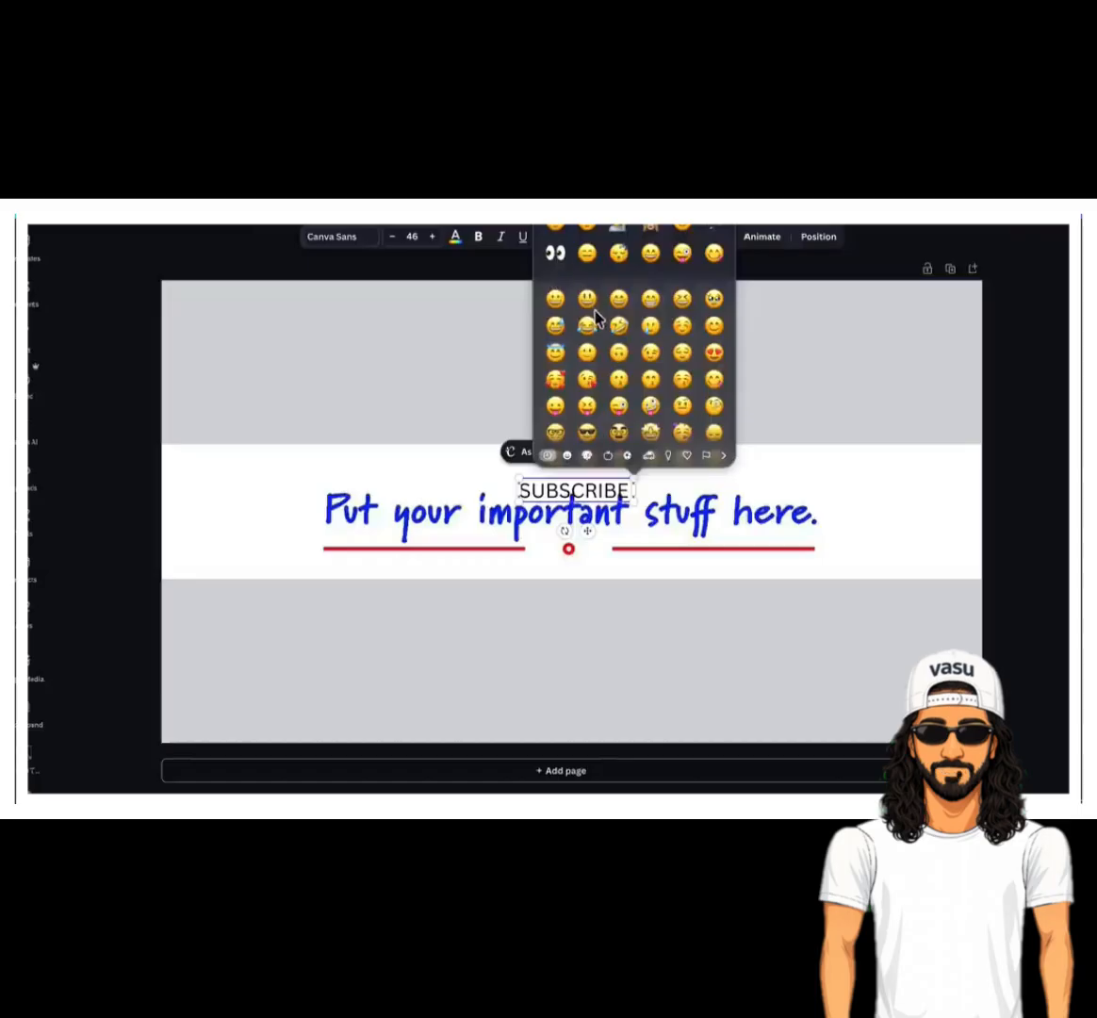
pyautogui.scroll(-5, 596, 318)
pyautogui.click(594, 372)
# - Format the whole SUBSCRIBE text in bold Bricolage Grotesque
pyautogui.press('super+a')
pyautogui.click(360, 244)
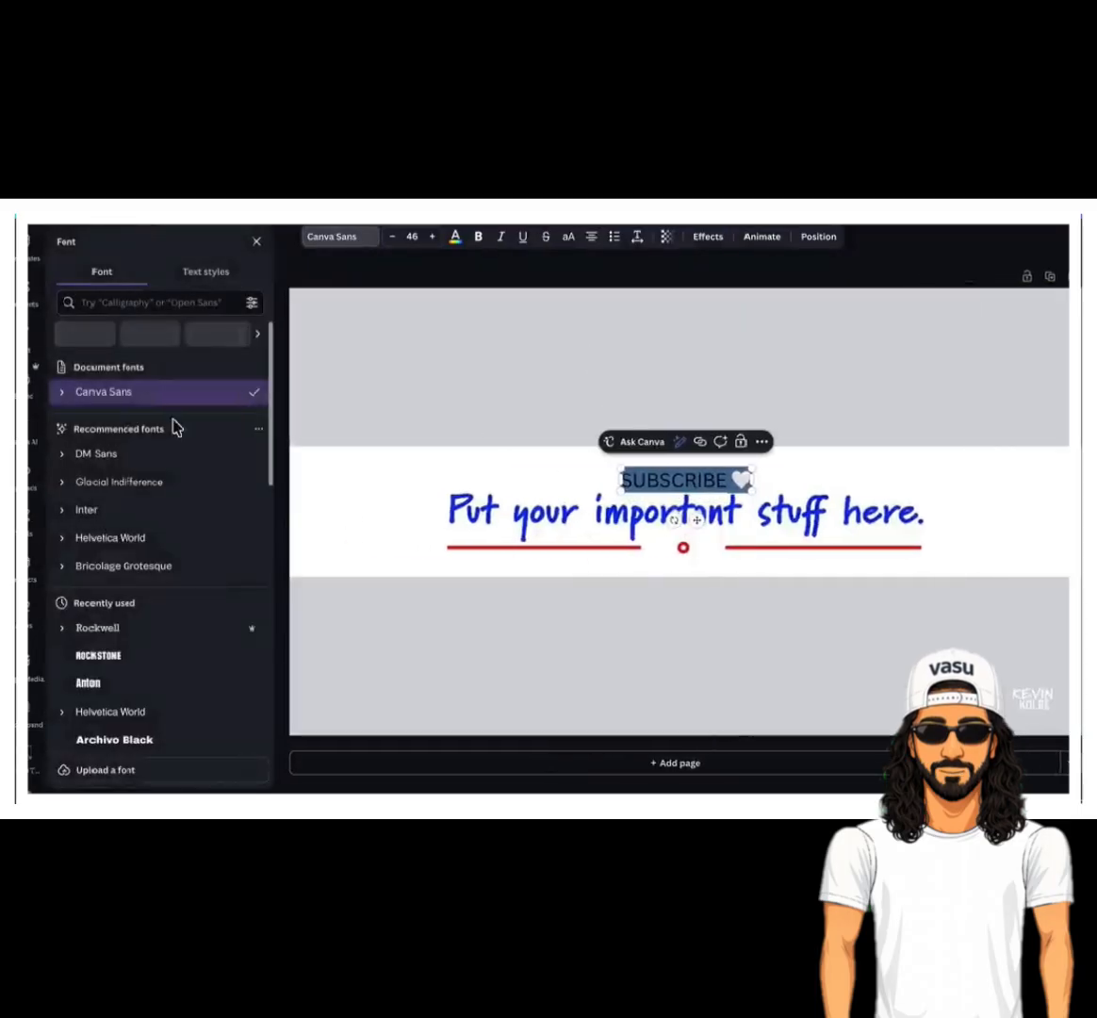
pyautogui.click(142, 566)
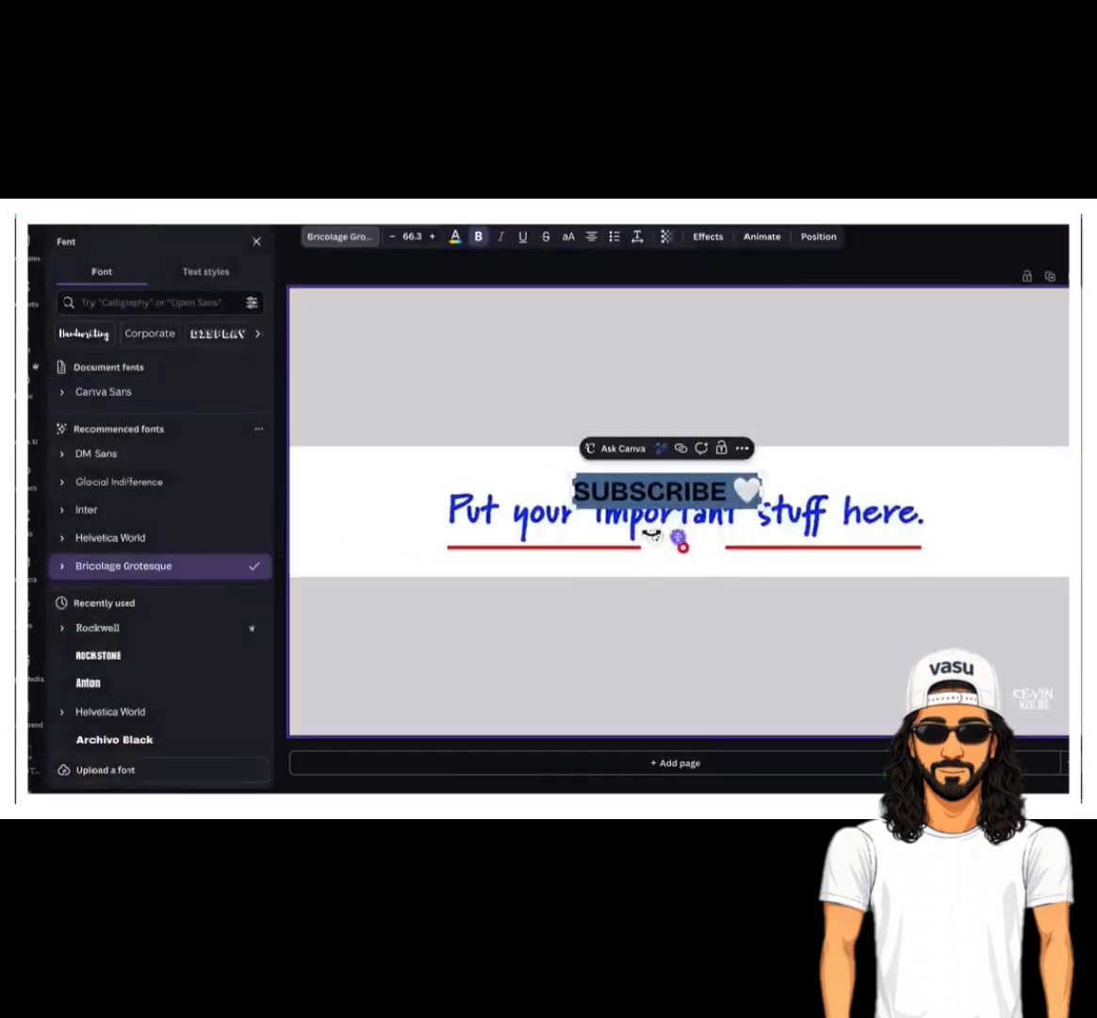
# - Enlarge the SUBSCRIBE text with its heart to size 110 and reposition it near the middle of the banner's central area
pyautogui.moveTo(572, 506); pyautogui.dragTo(431, 468)
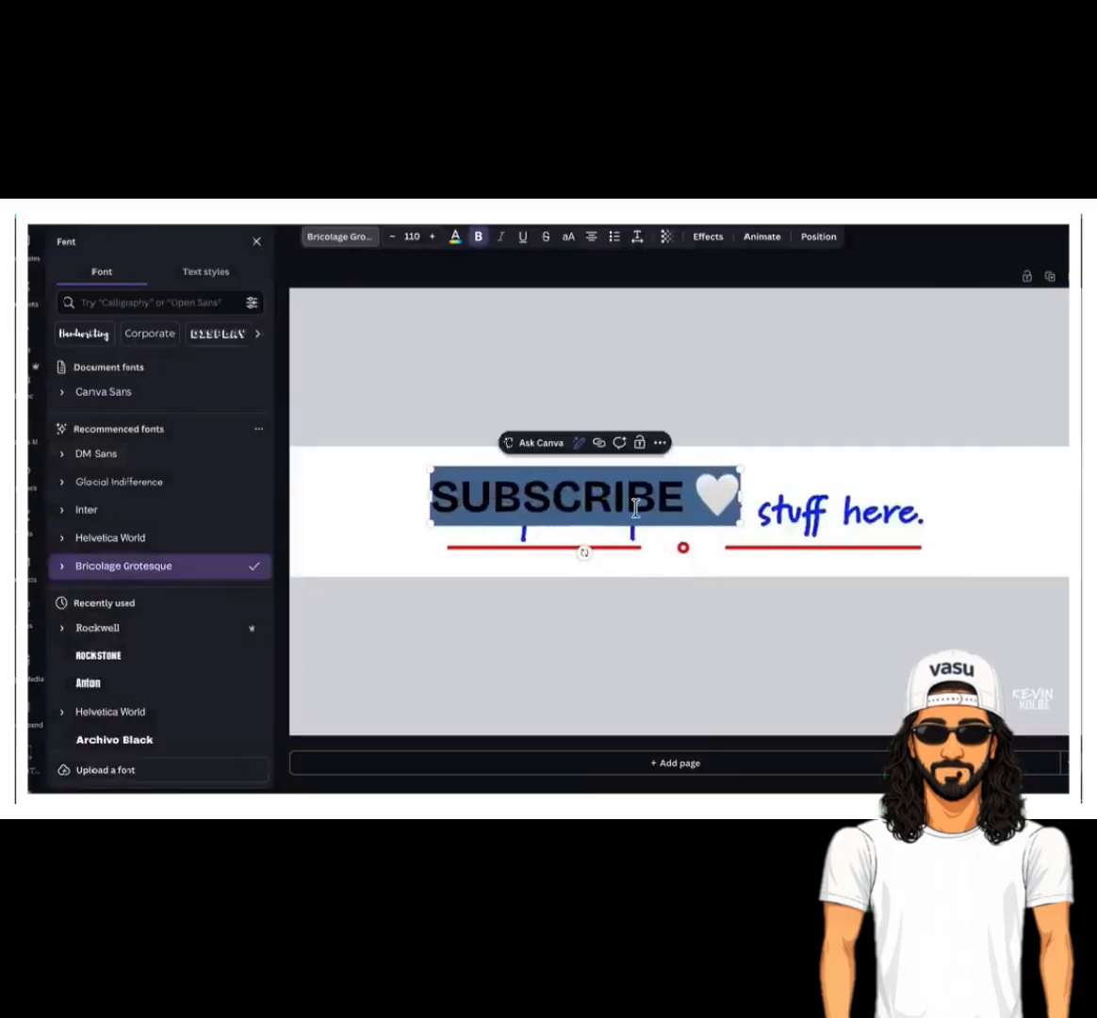
pyautogui.tripleClick(636, 506)
pyautogui.click(692, 504)
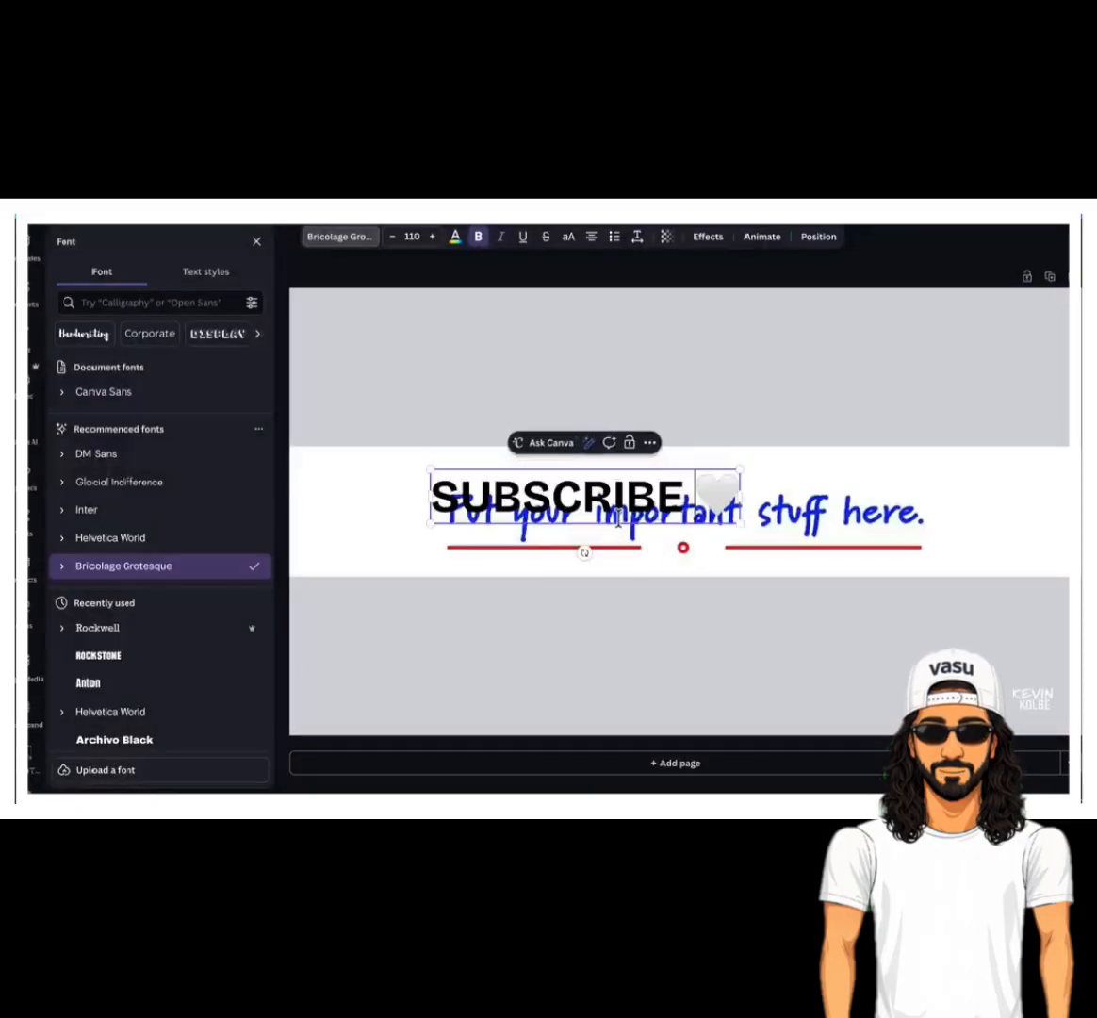
pyautogui.click(571, 516)
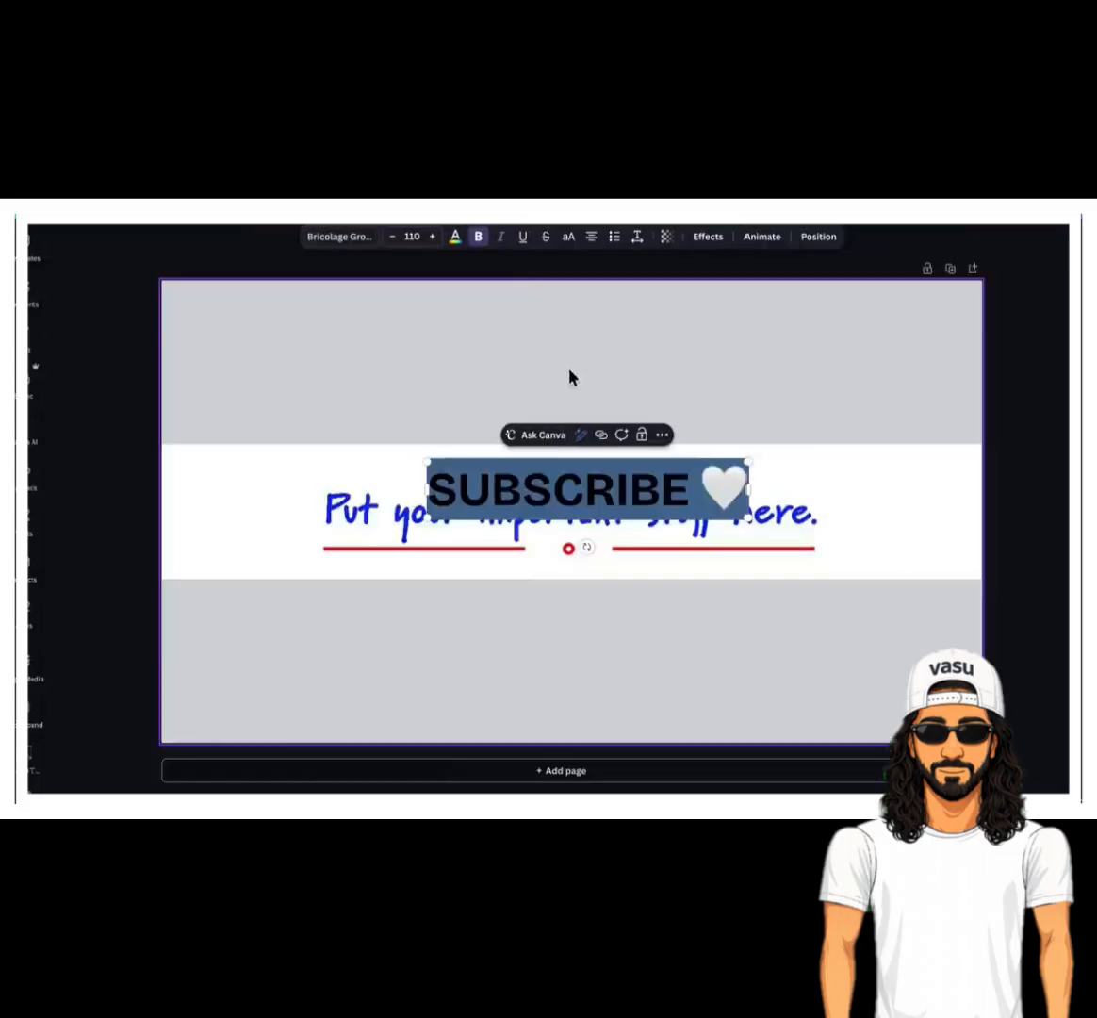
# - Recolour the SUBSCRIBE text white
pyautogui.click(457, 240)
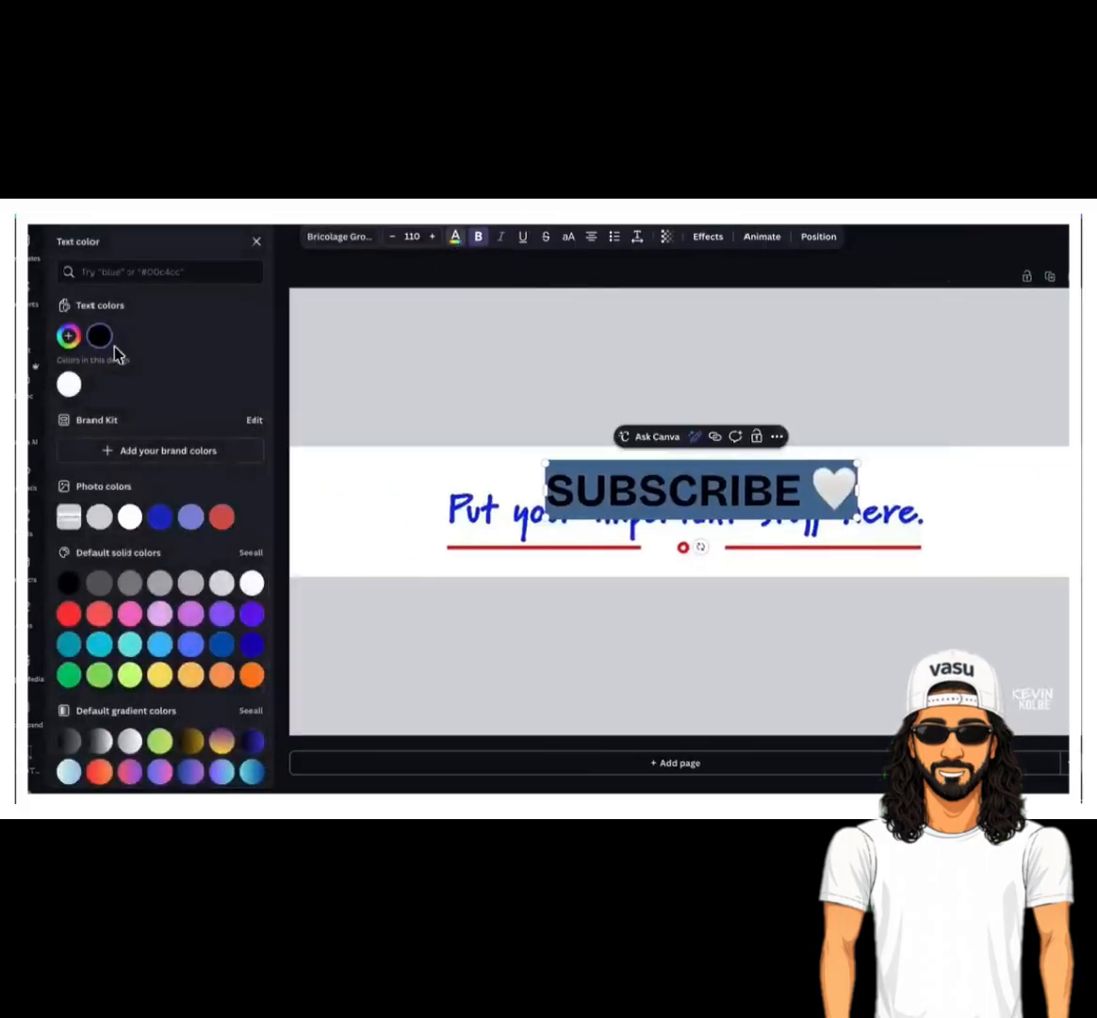
pyautogui.click(67, 386)
pyautogui.click(431, 619)
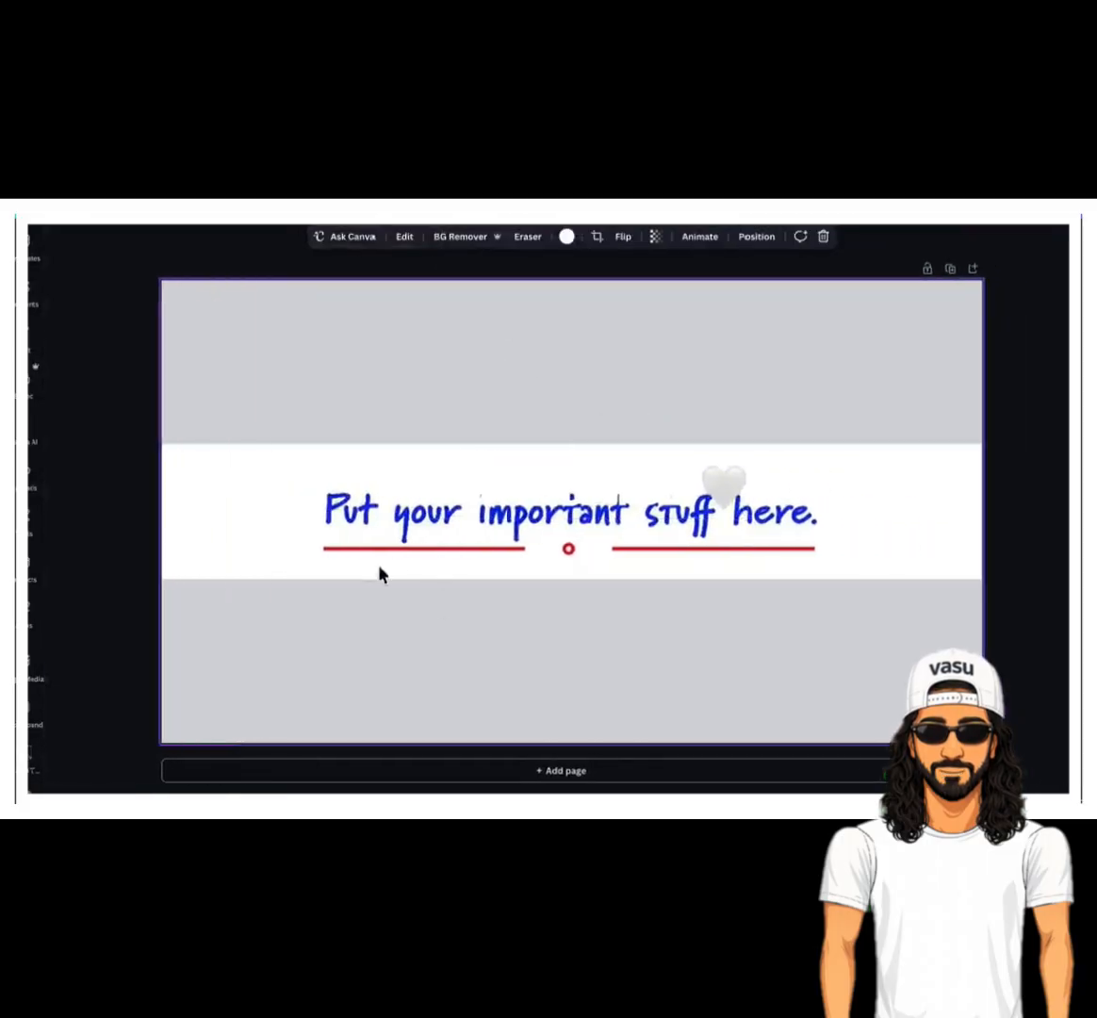
# - Replace the banner's template background image with solid black
pyautogui.doubleClick(314, 592)
pyautogui.press('Escape')
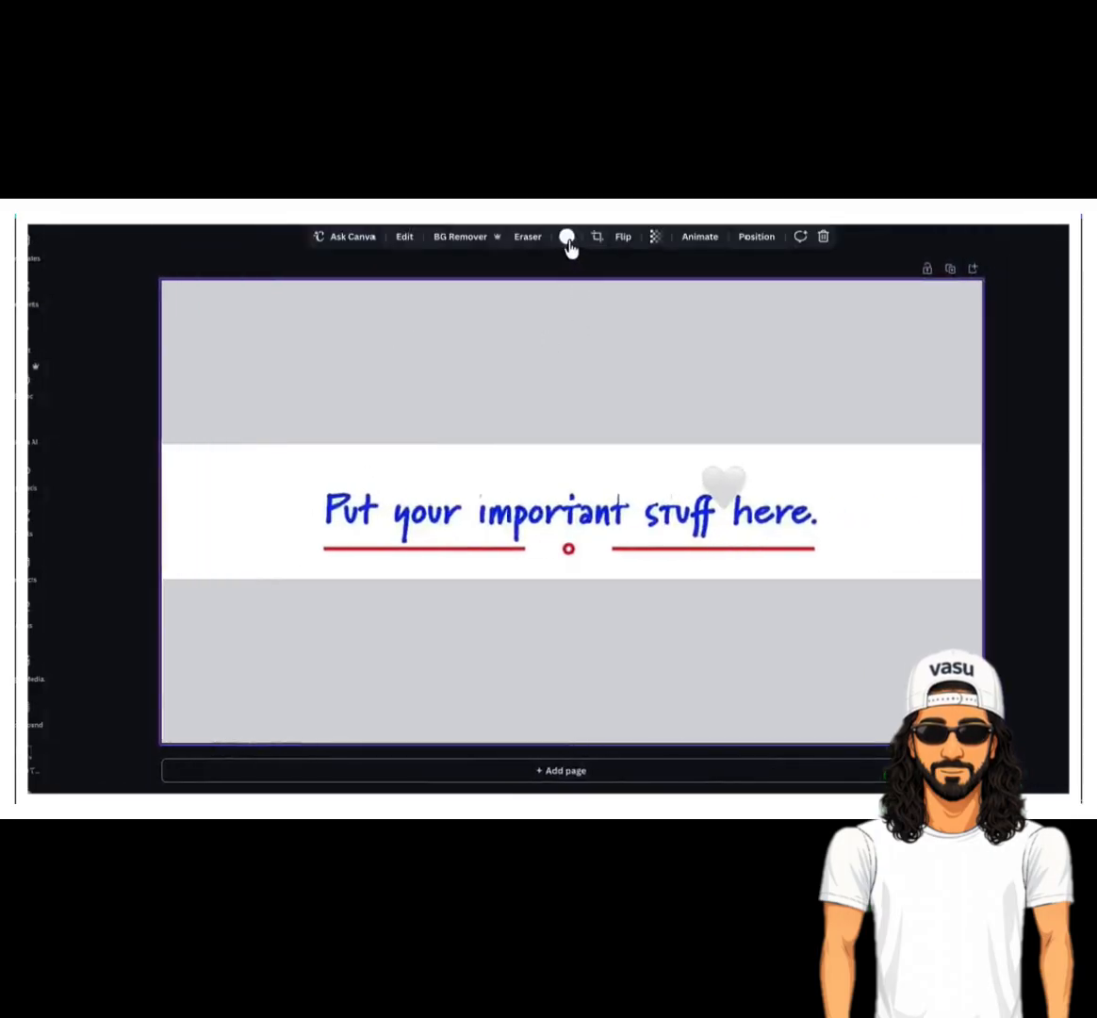
pyautogui.click(566, 237)
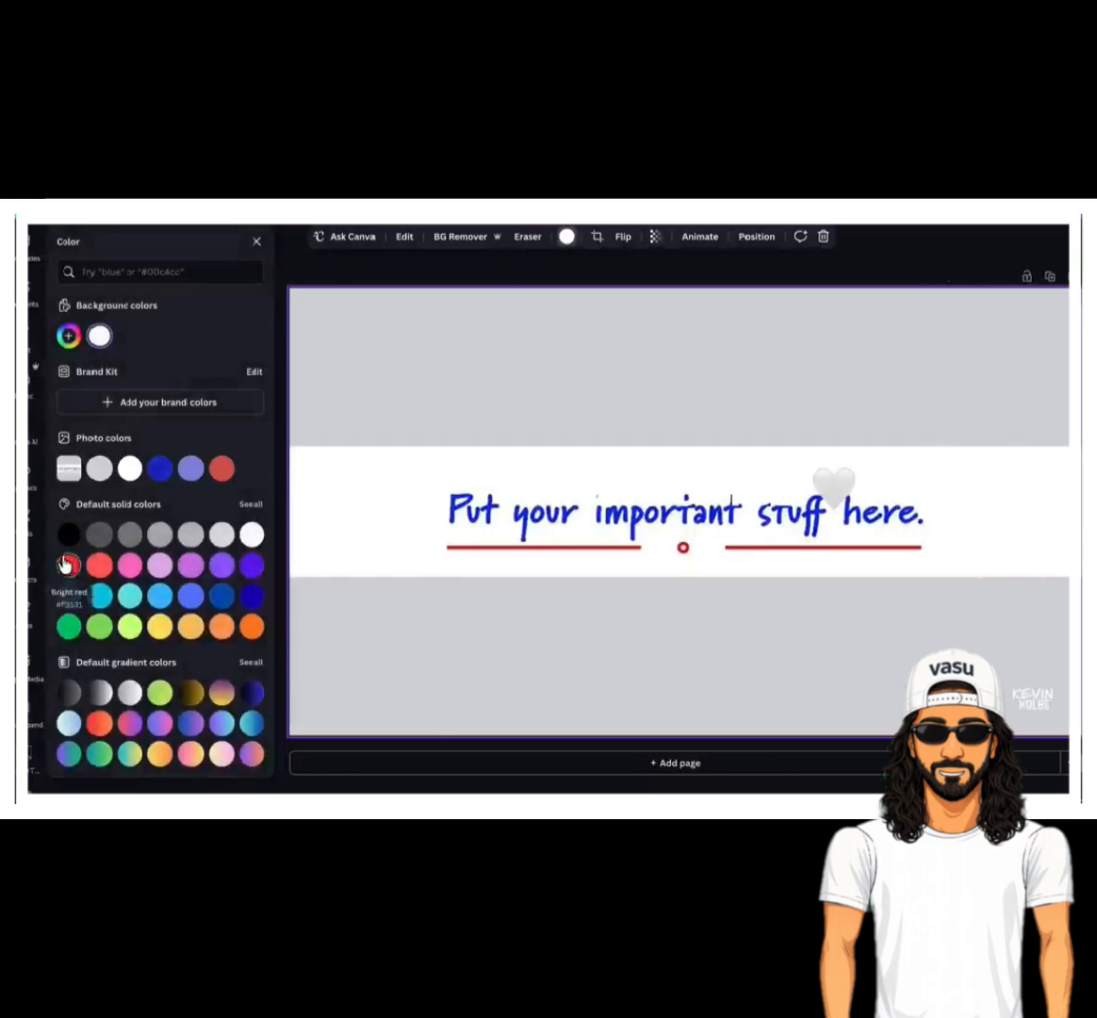
pyautogui.click(67, 535)
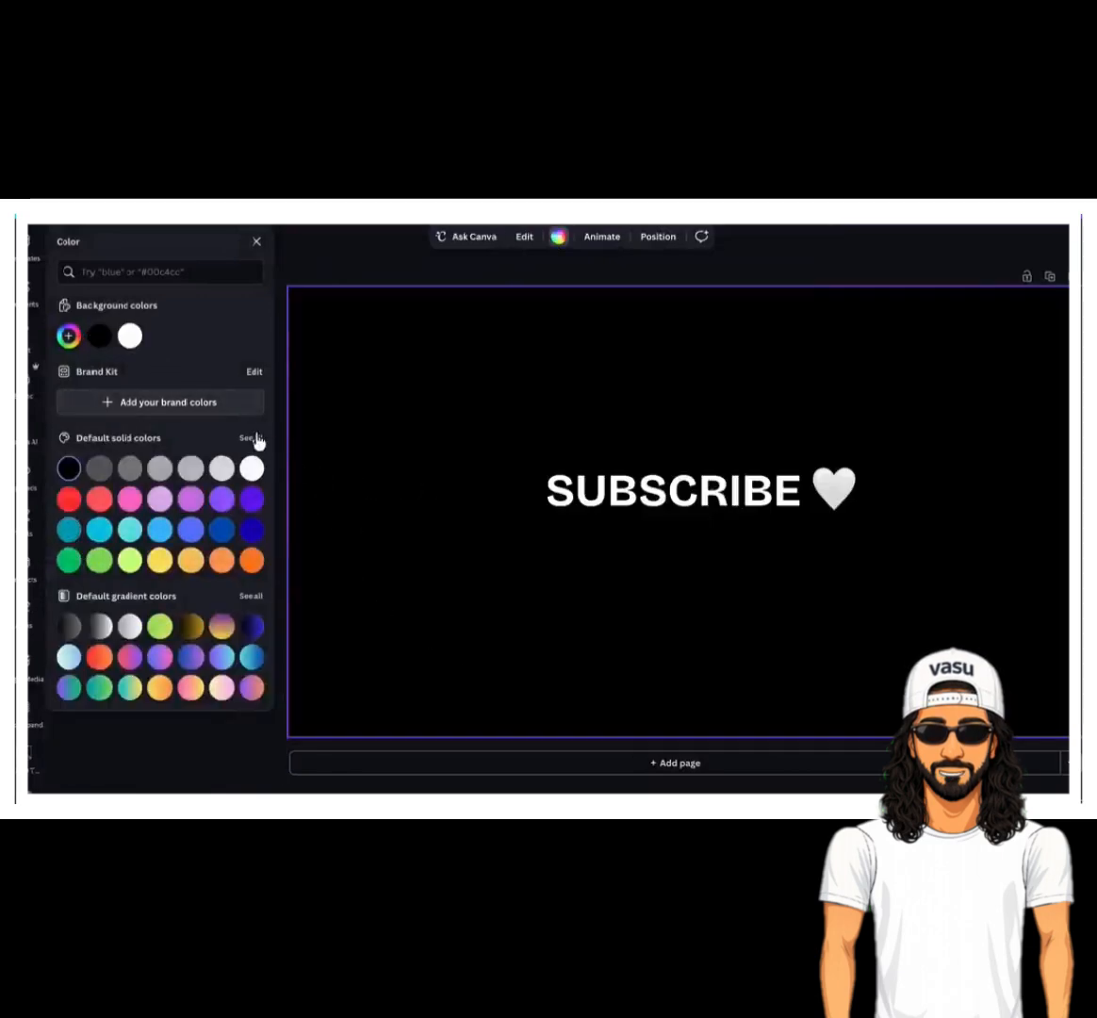
pyautogui.click(256, 242)
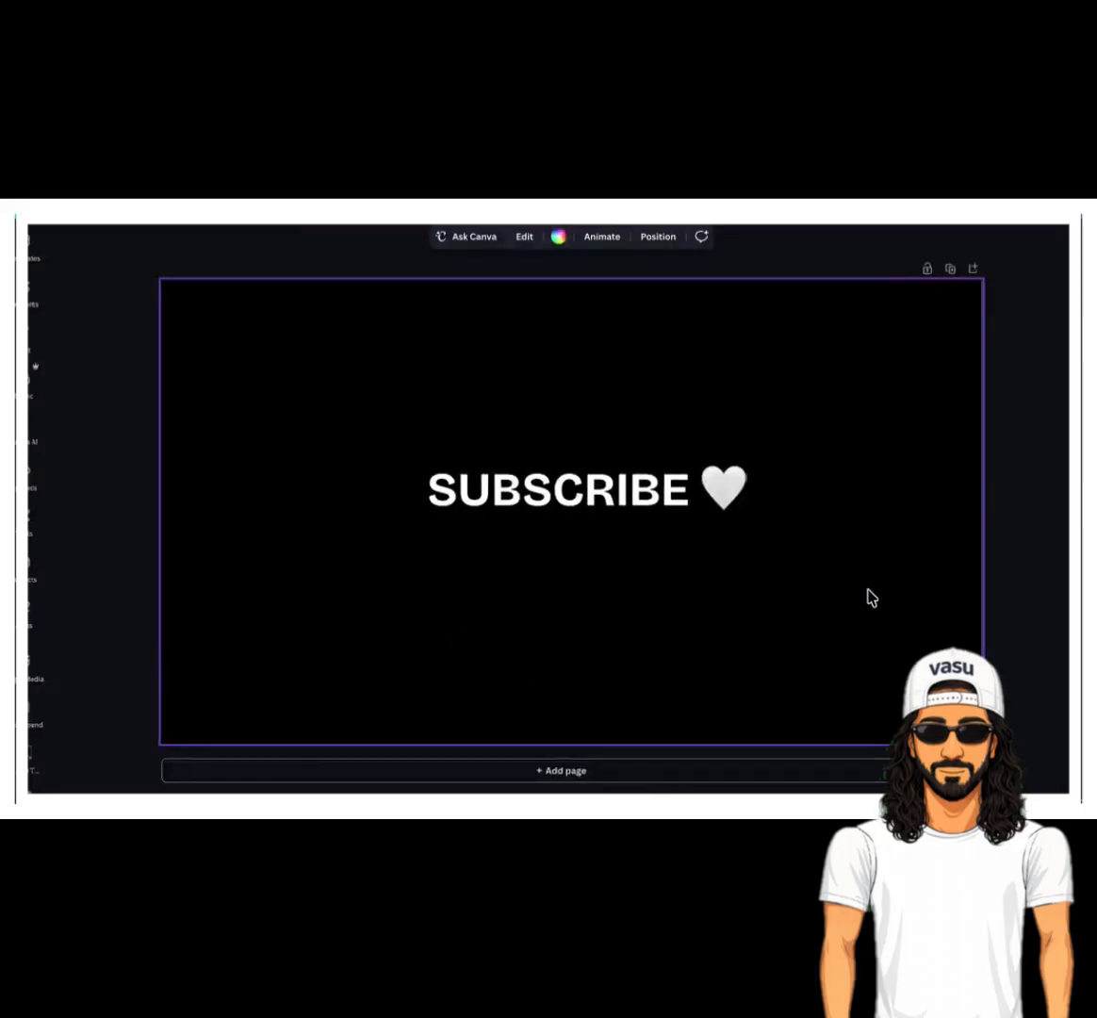